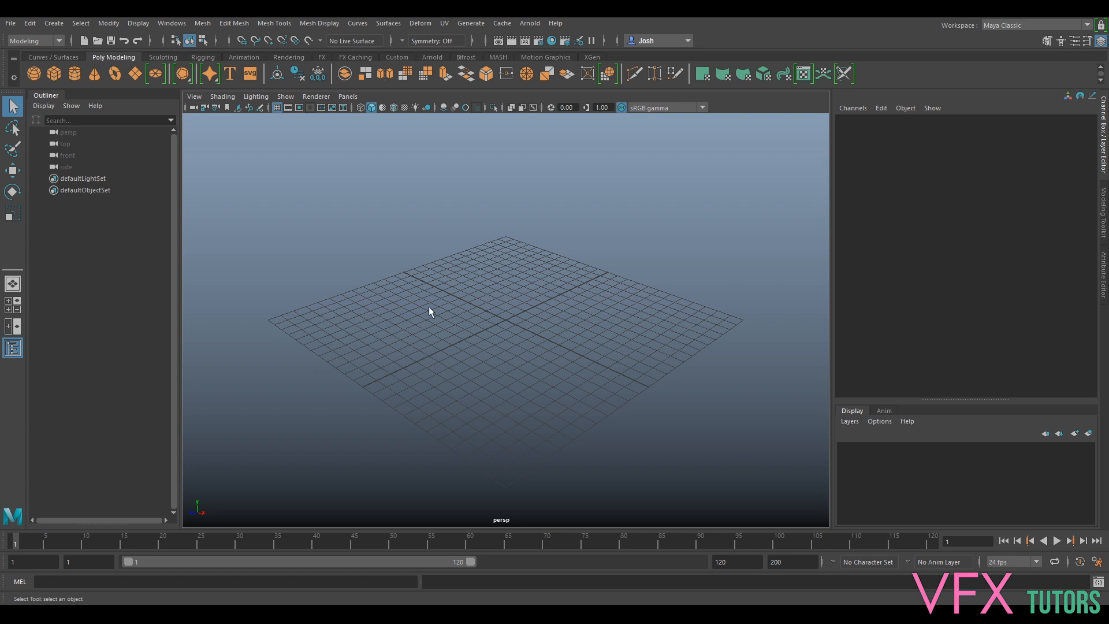
- Open the Project Window from the File menu and move it higher on screen
left_click(10, 23)
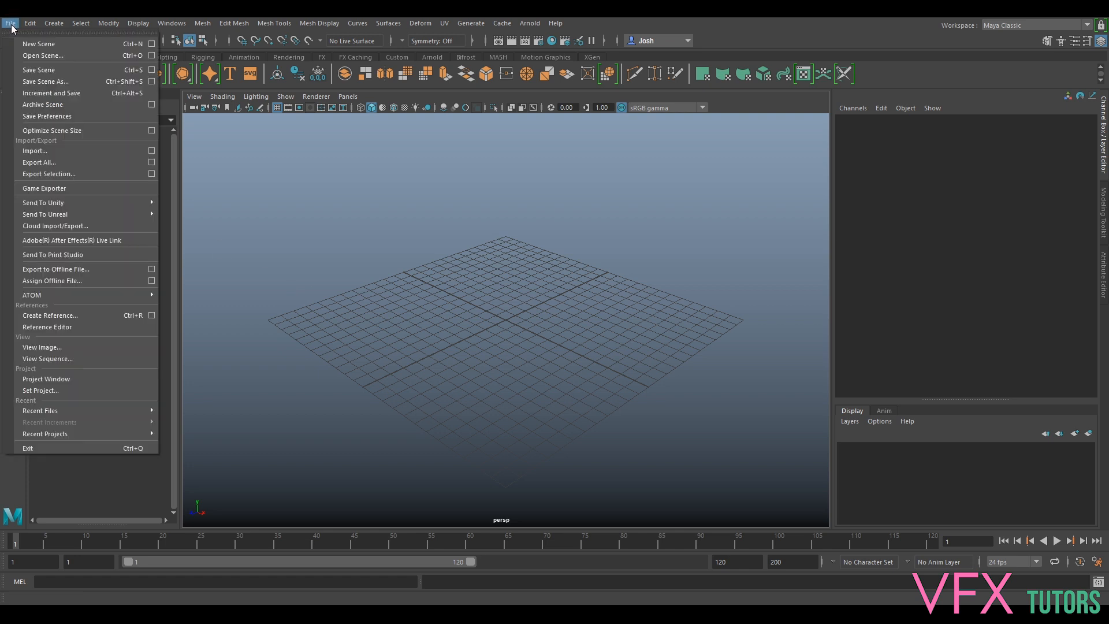
left_click(53, 380)
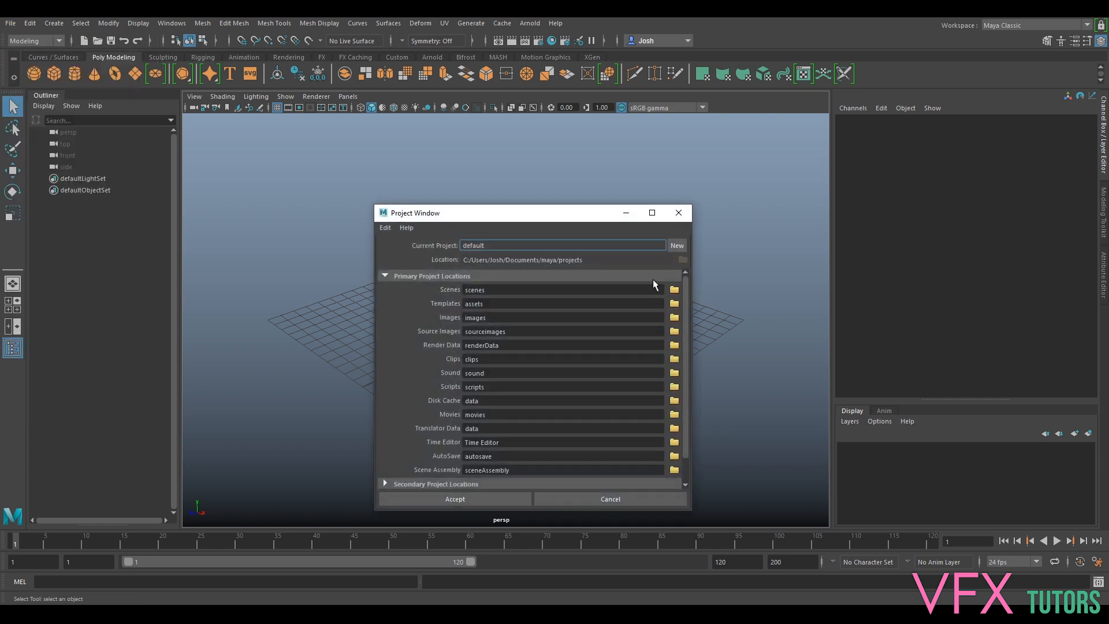
left_click_drag(467, 220, 464, 199)
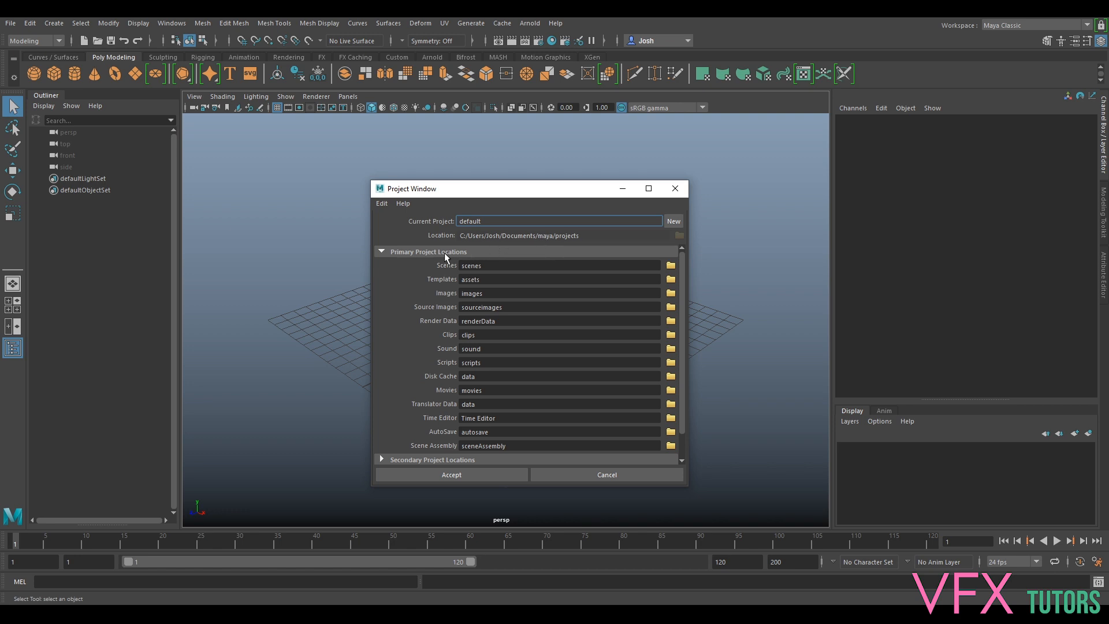
scroll(428, 324, "down", 2)
scroll(428, 324, "up", 2)
- Start a new project and name it Birdbox_Project
left_click(673, 222)
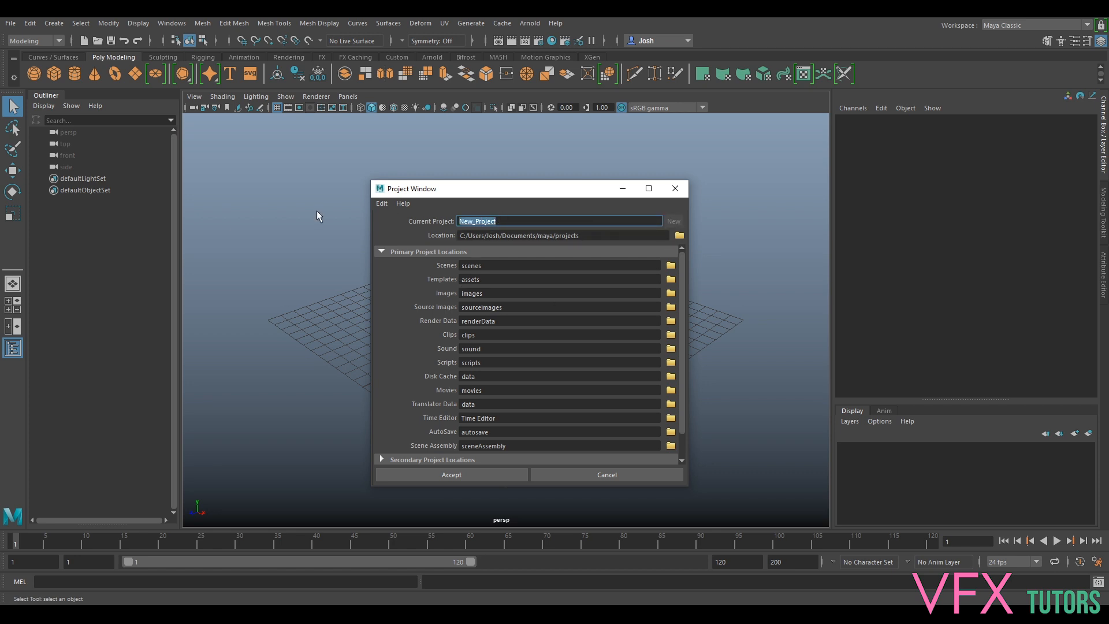
type("Bird")
type("box_Project")
- Browse the project location to G:\VFXtutors\VFXCoreSkills\IO
left_click(679, 237)
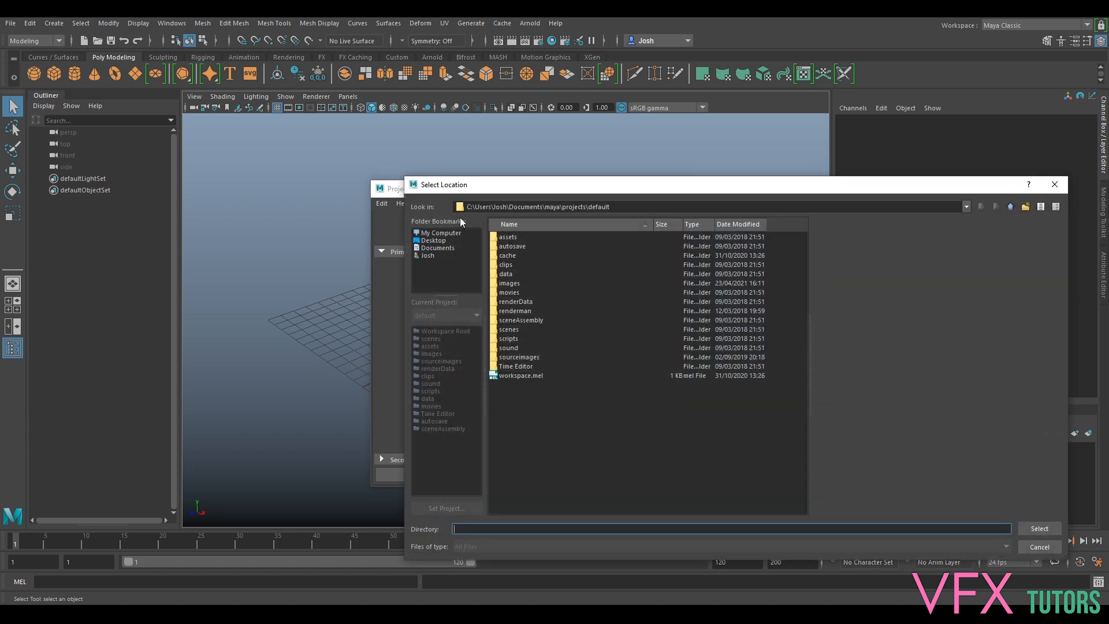
left_click(438, 231)
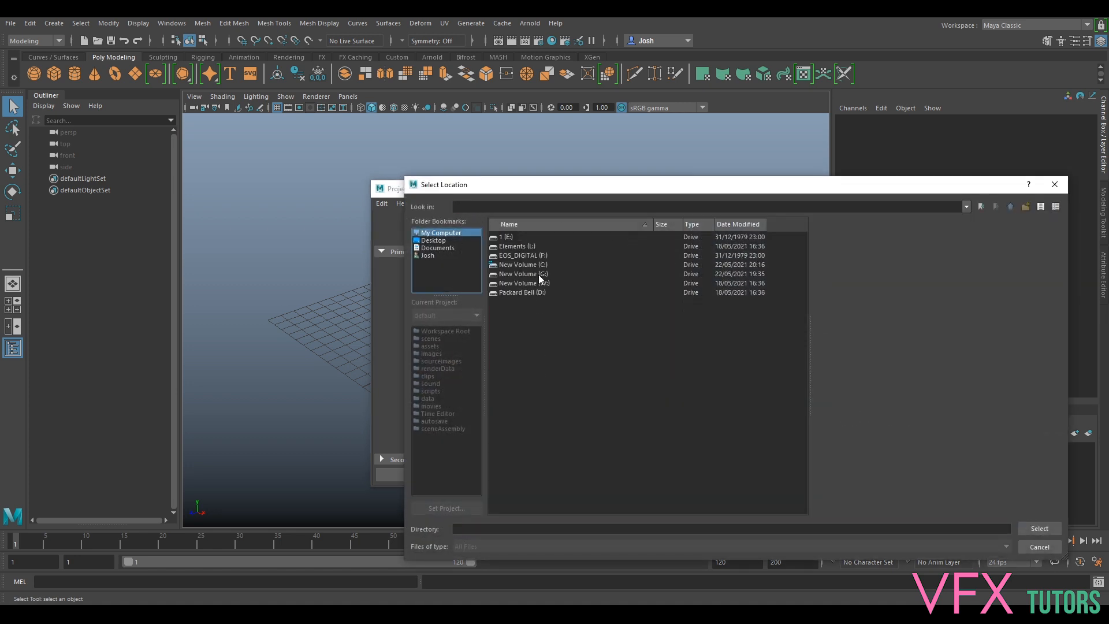
double_click(538, 275)
double_click(516, 237)
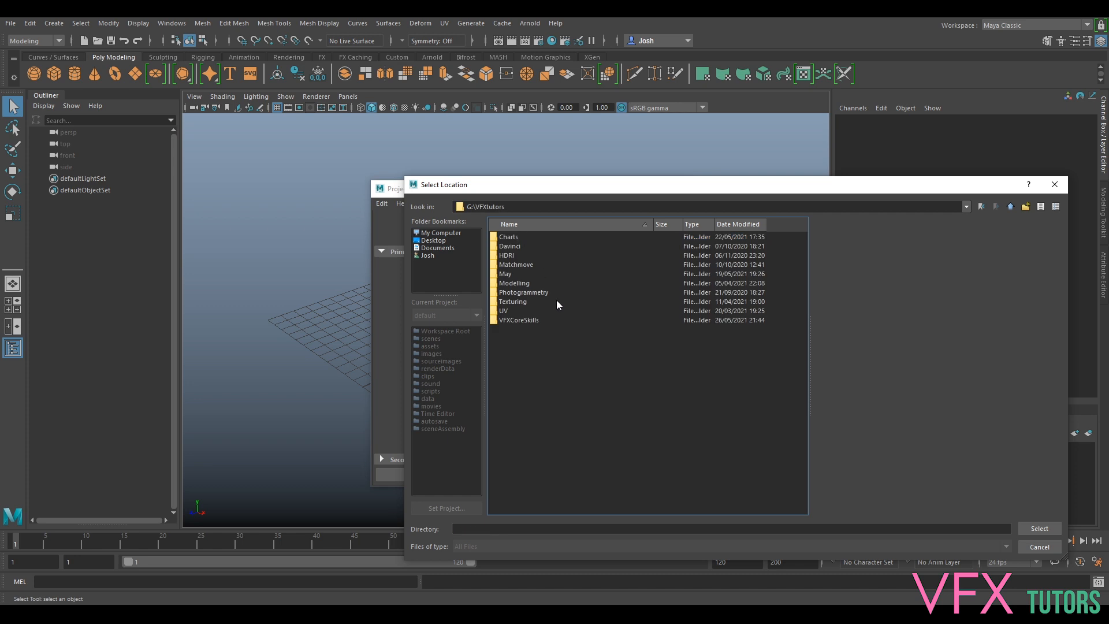
double_click(525, 320)
left_click(503, 236)
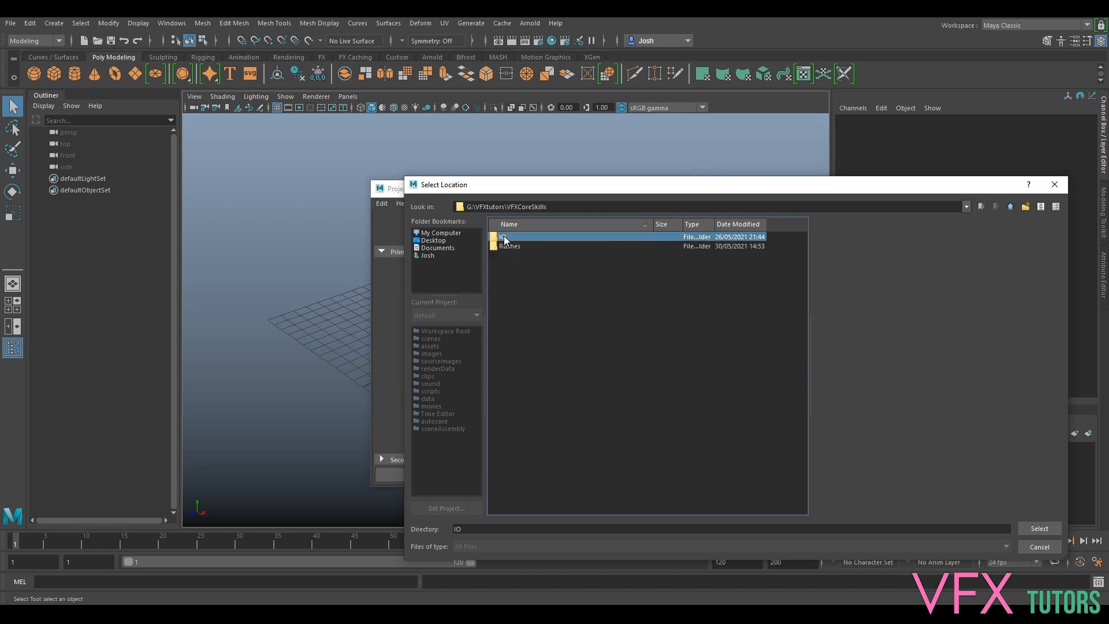
double_click(504, 236)
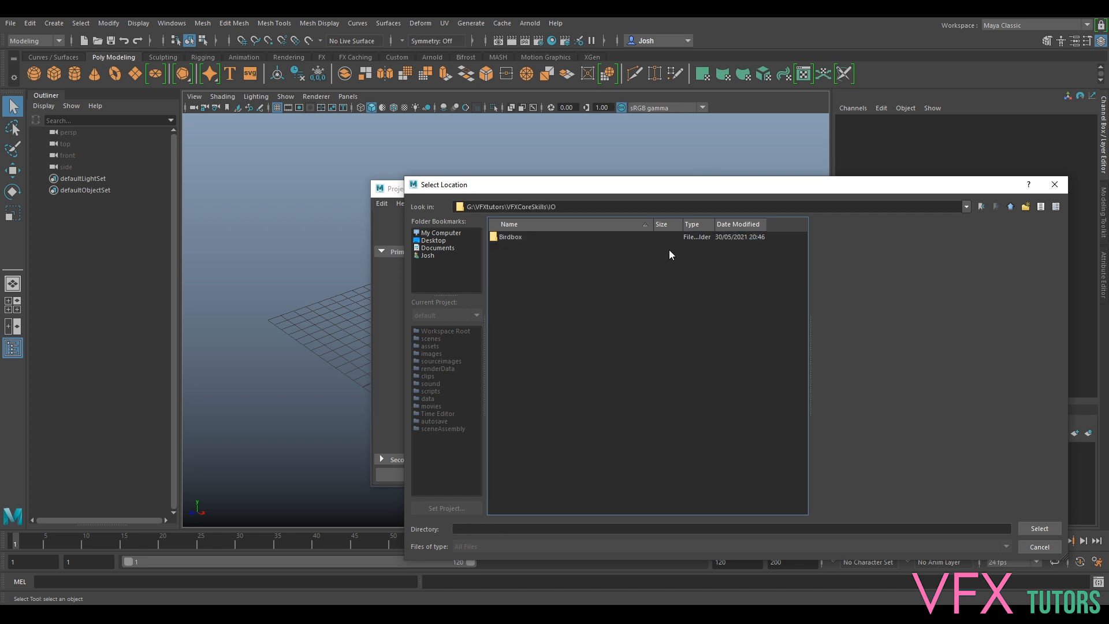
- Select the IO folder as the location and create Birdbox_Project there
double_click(513, 237)
left_click(514, 237)
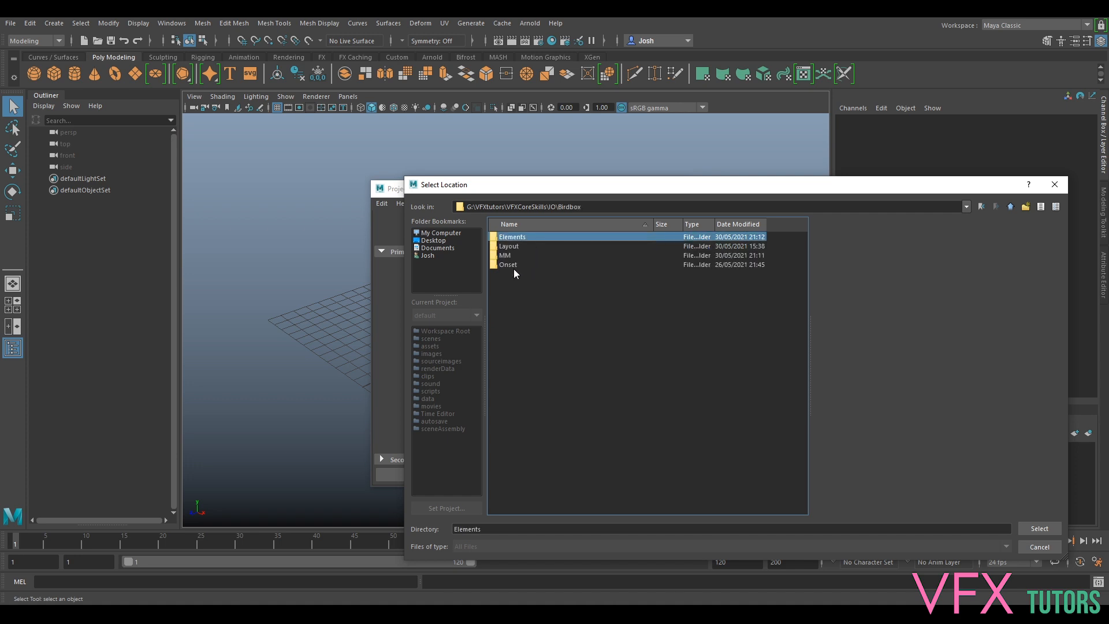
left_click(1011, 206)
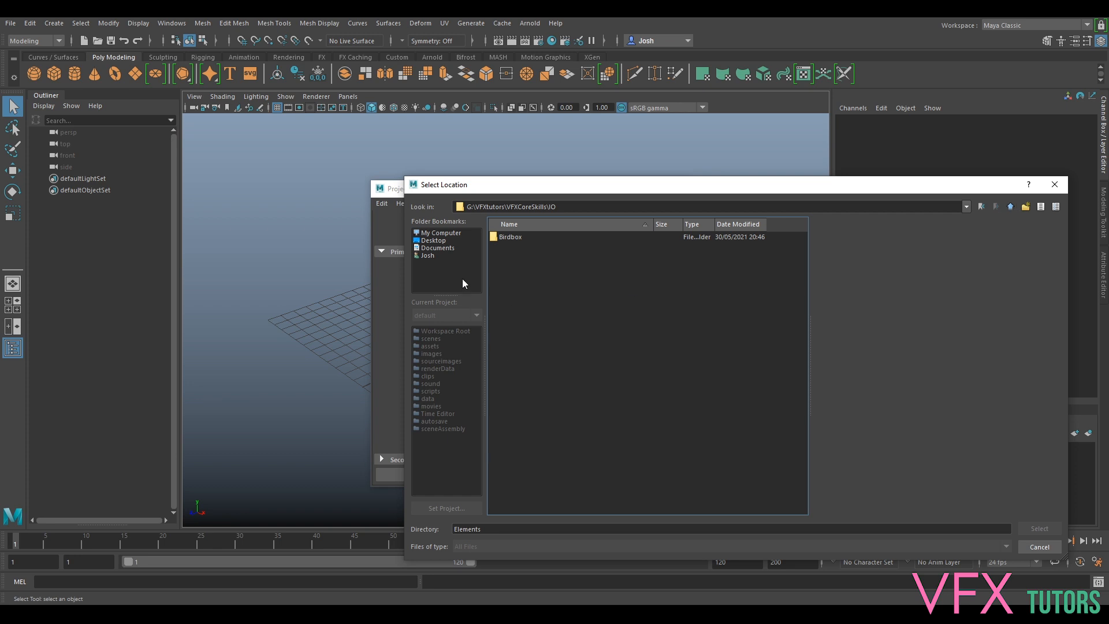
right_click(520, 257)
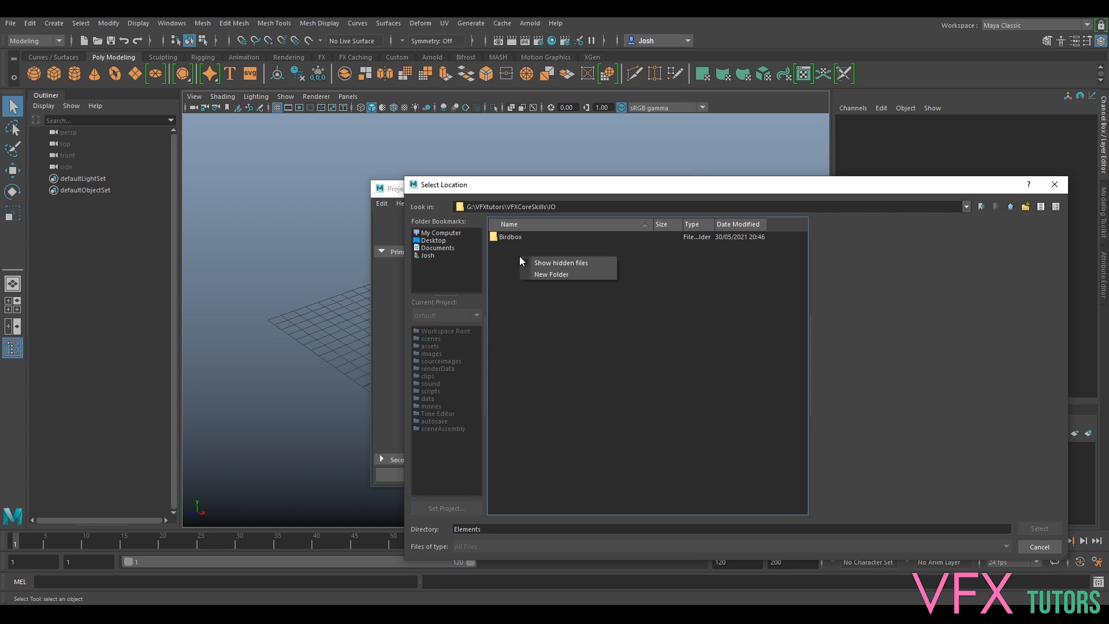
left_click(552, 265)
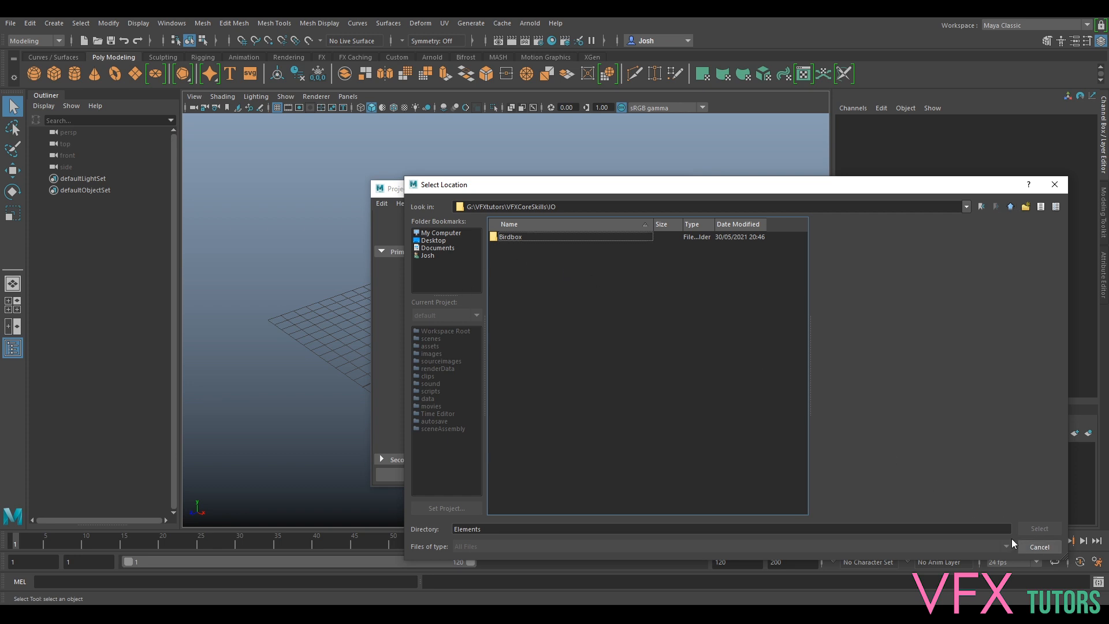
left_click(1011, 207)
double_click(504, 235)
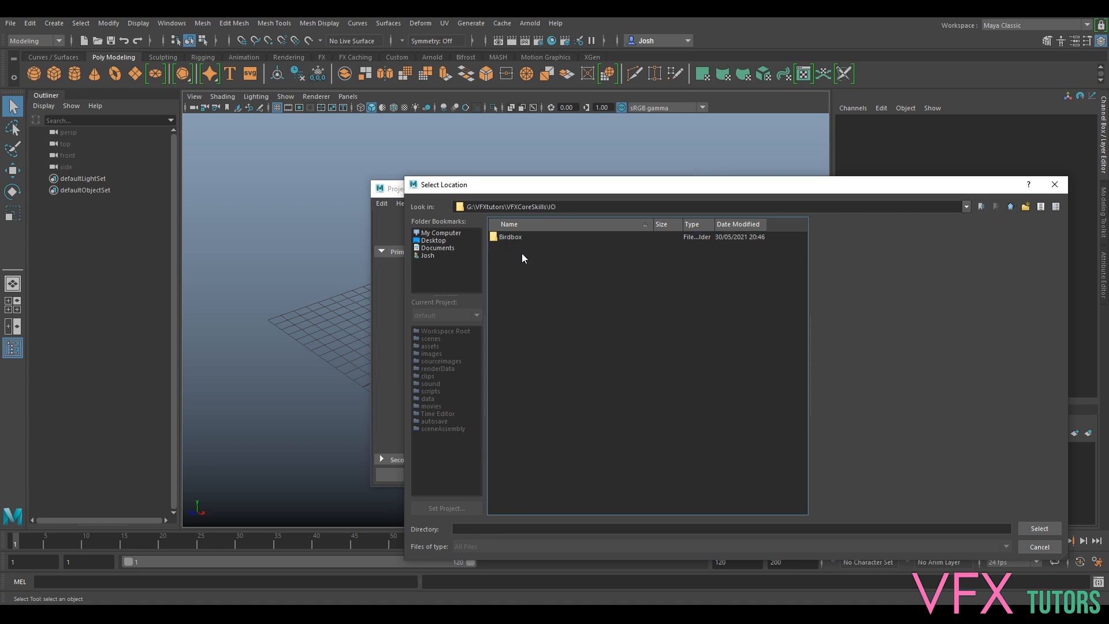
left_click(1039, 528)
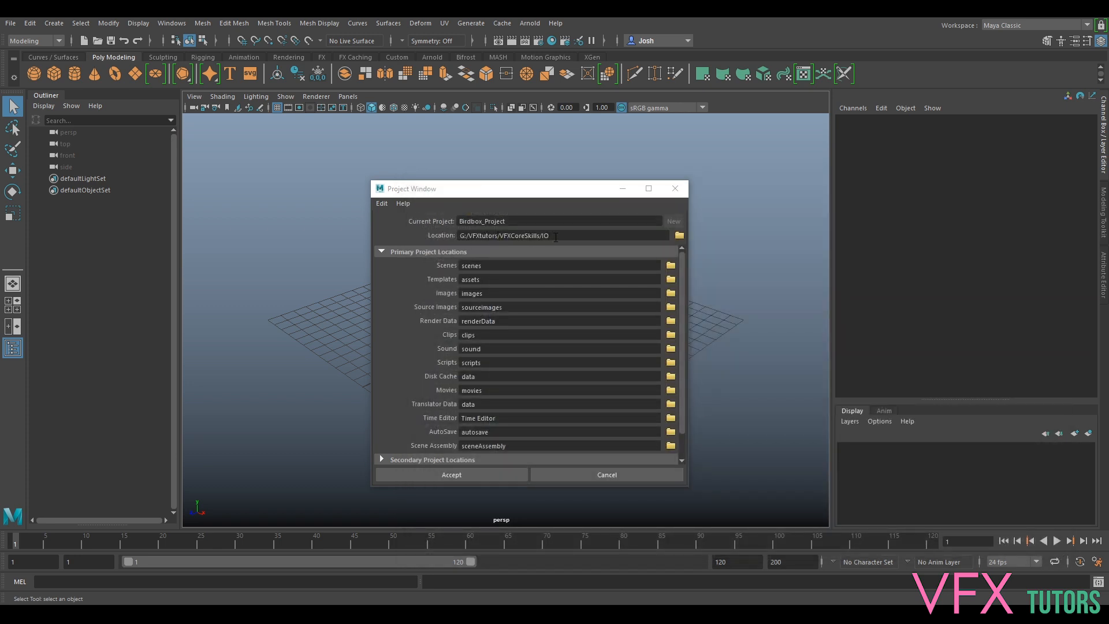
left_click(470, 475)
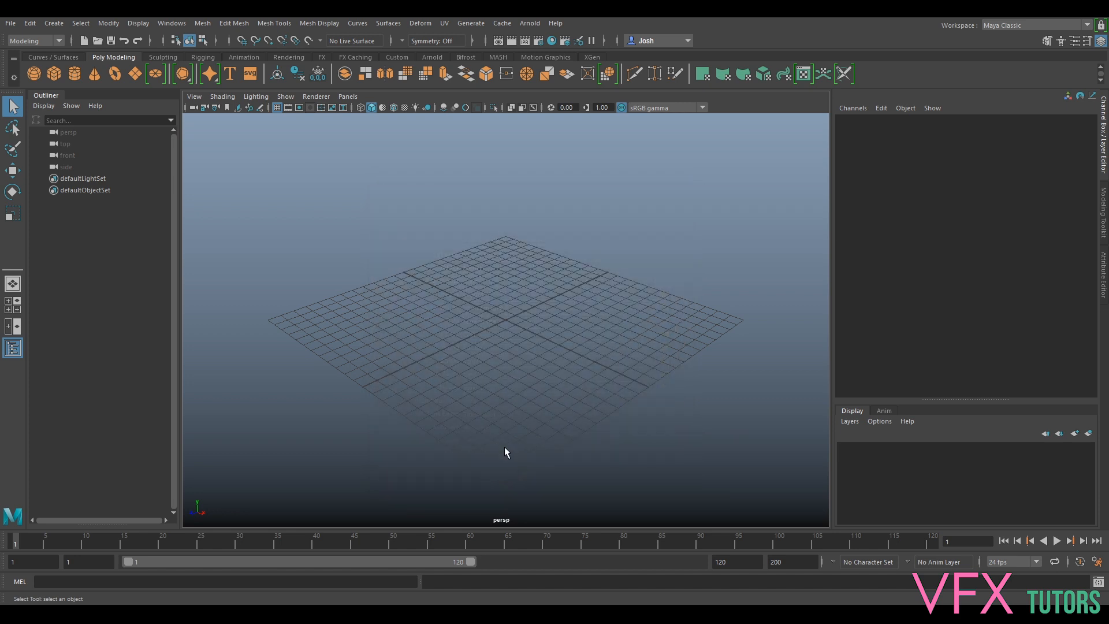
- Set the Birdbox_Project folder as Maya's current project
left_click(10, 24)
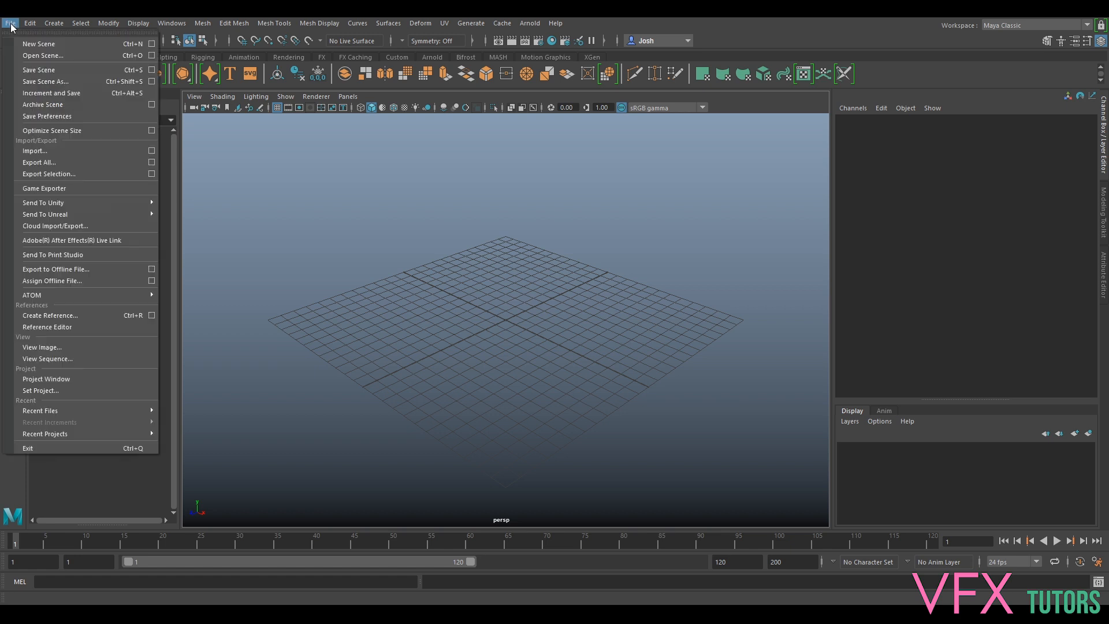
left_click(77, 390)
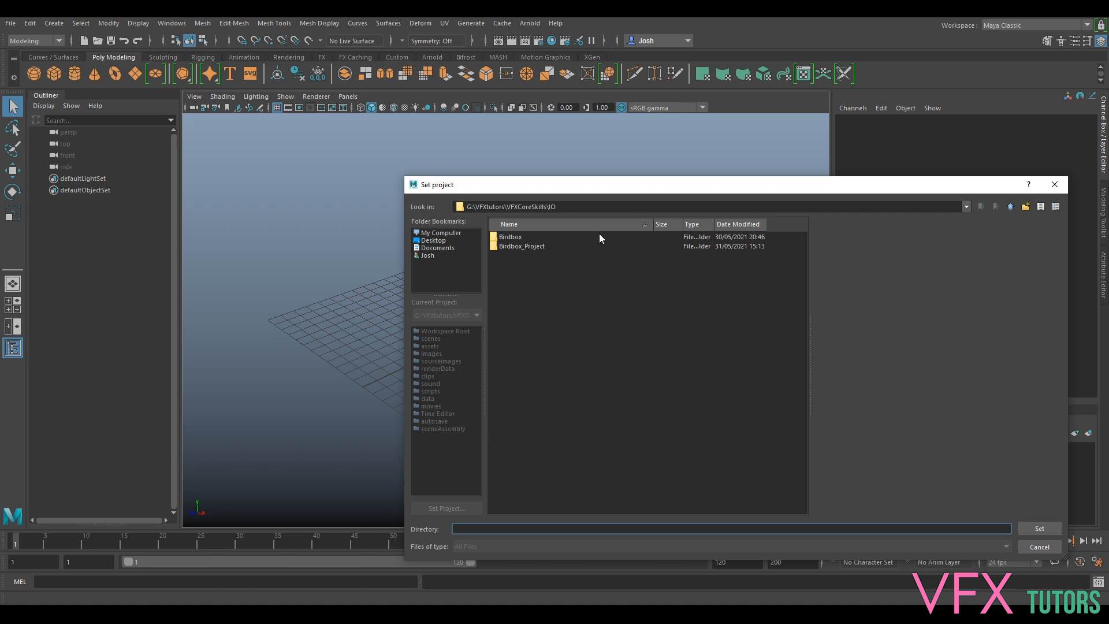
left_click(521, 247)
left_click(1033, 528)
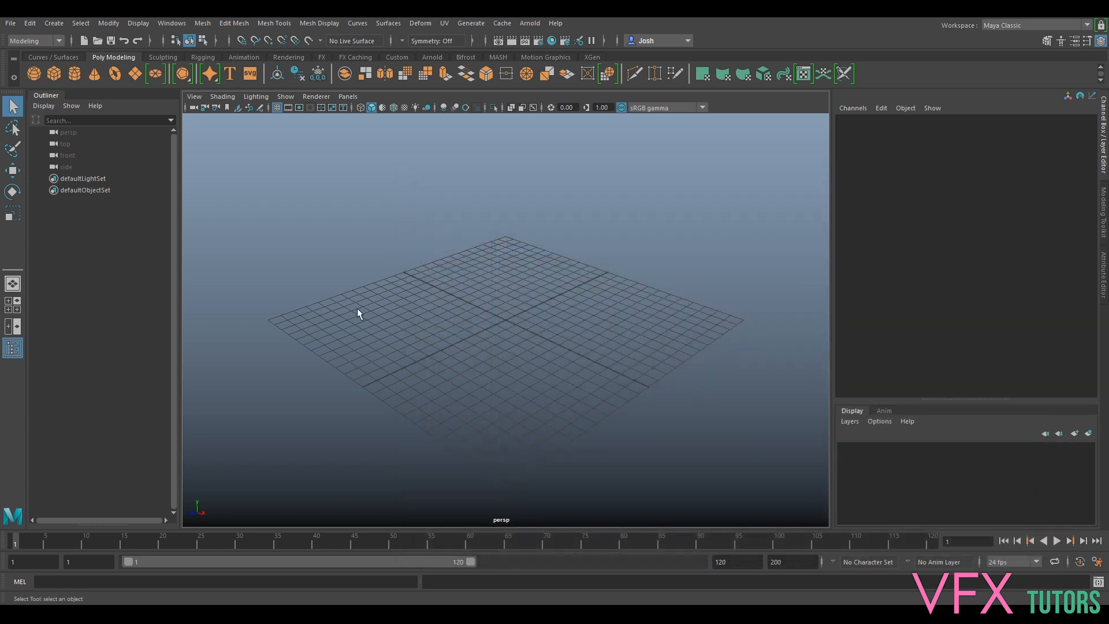
- Save the empty scene as BirdBox_v001 in the project's scenes folder
left_click(10, 23)
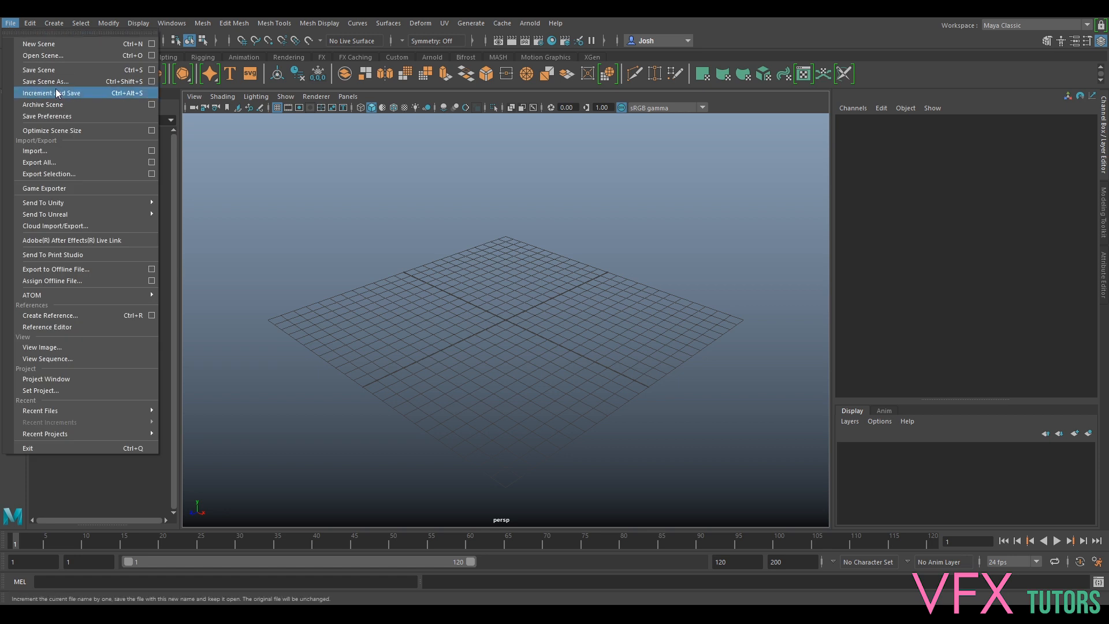
left_click(50, 82)
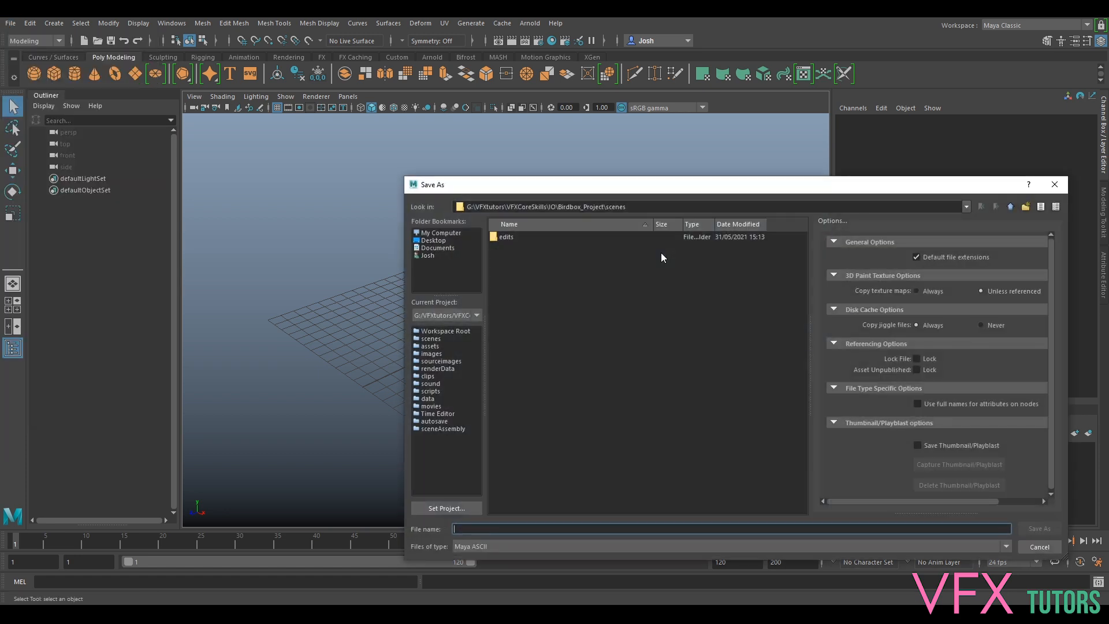
left_click_drag(553, 184, 503, 165)
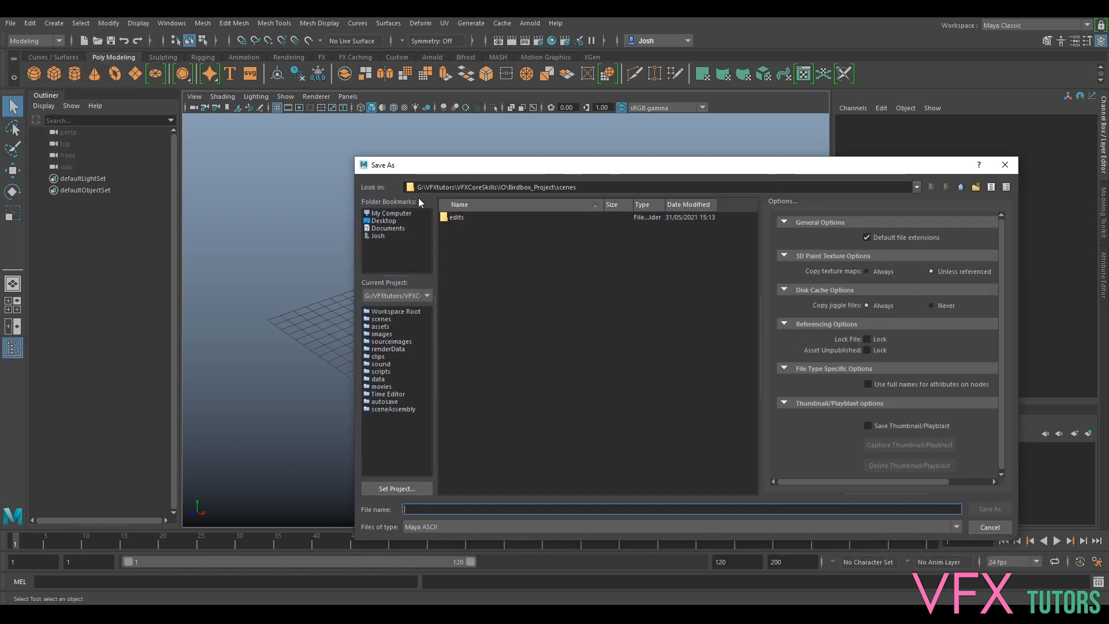
left_click_drag(417, 187, 551, 188)
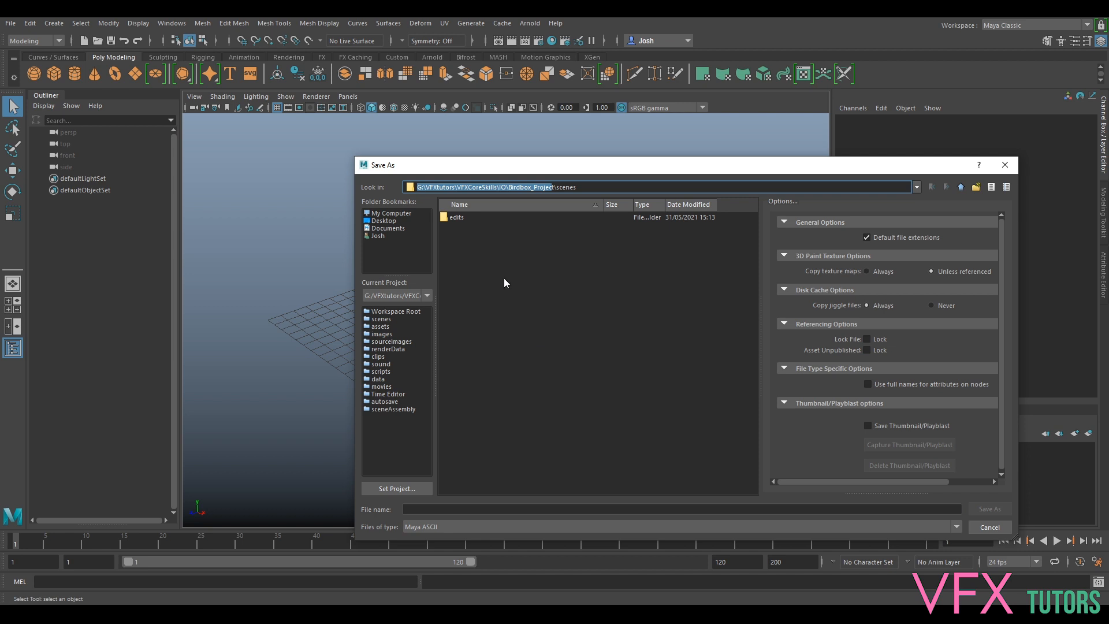
left_click(435, 510)
type("B")
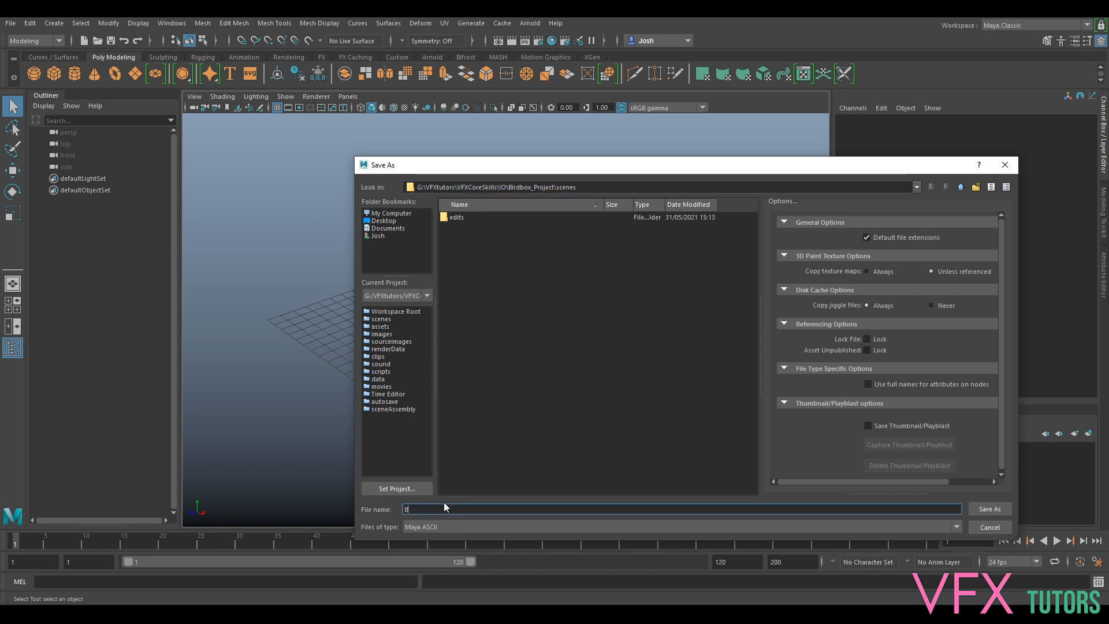
type("irdBox_v001")
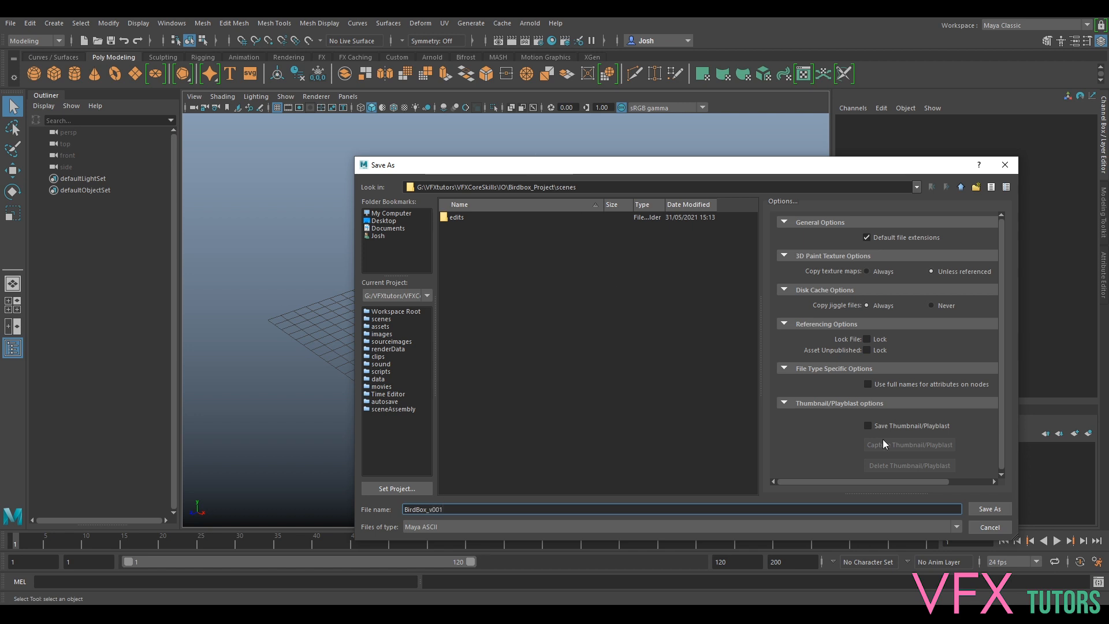
left_click(990, 509)
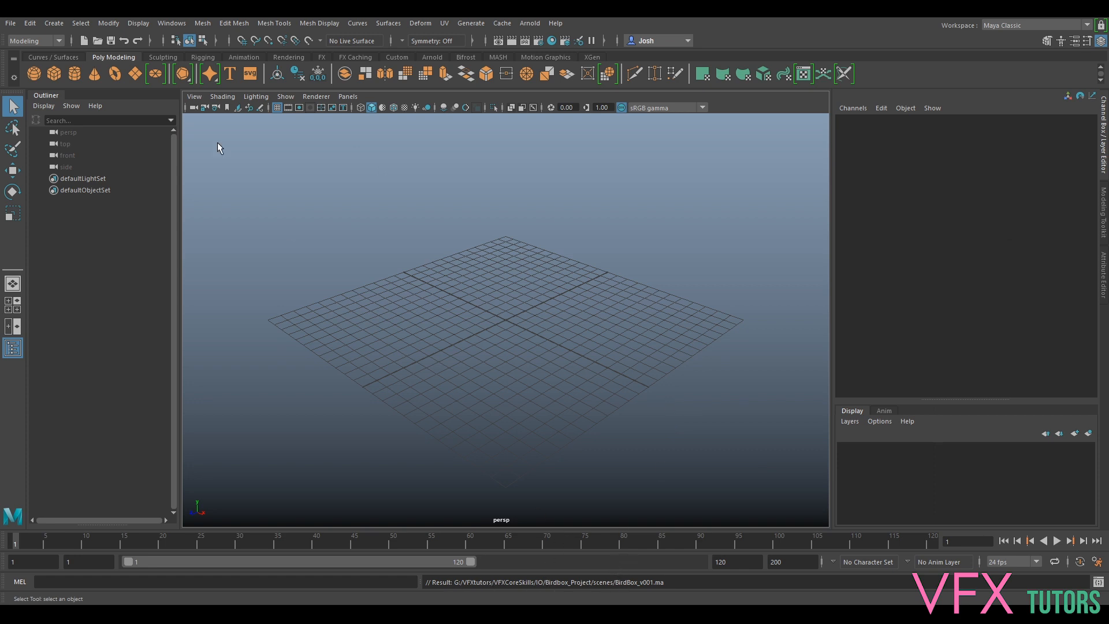
left_click(11, 23)
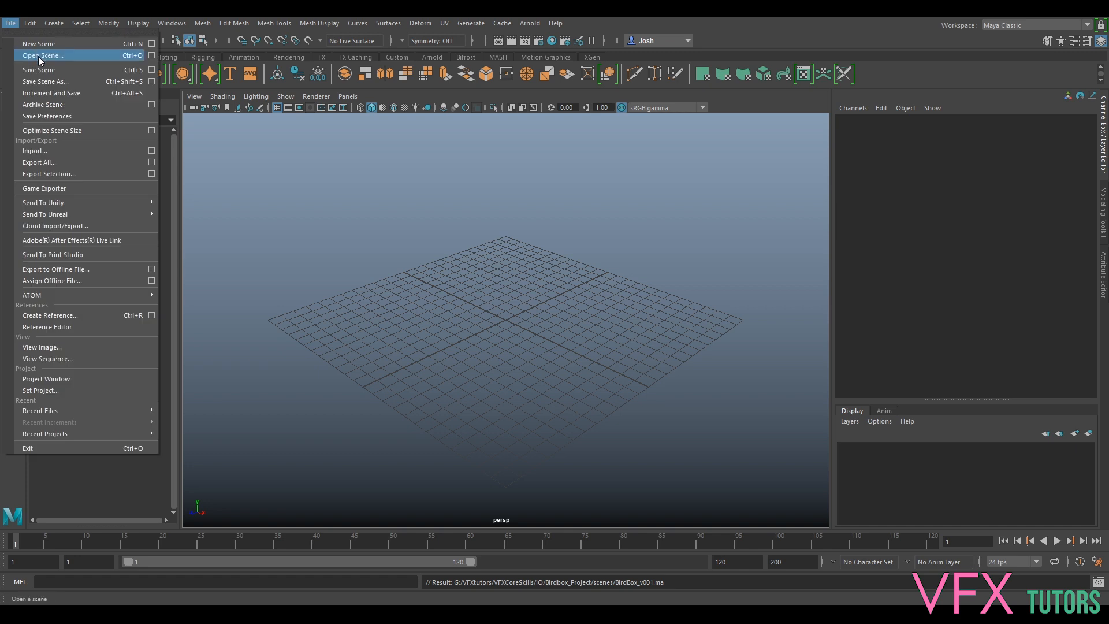
- Close the Open Scene and Set Project browsers without making changes
left_click(40, 56)
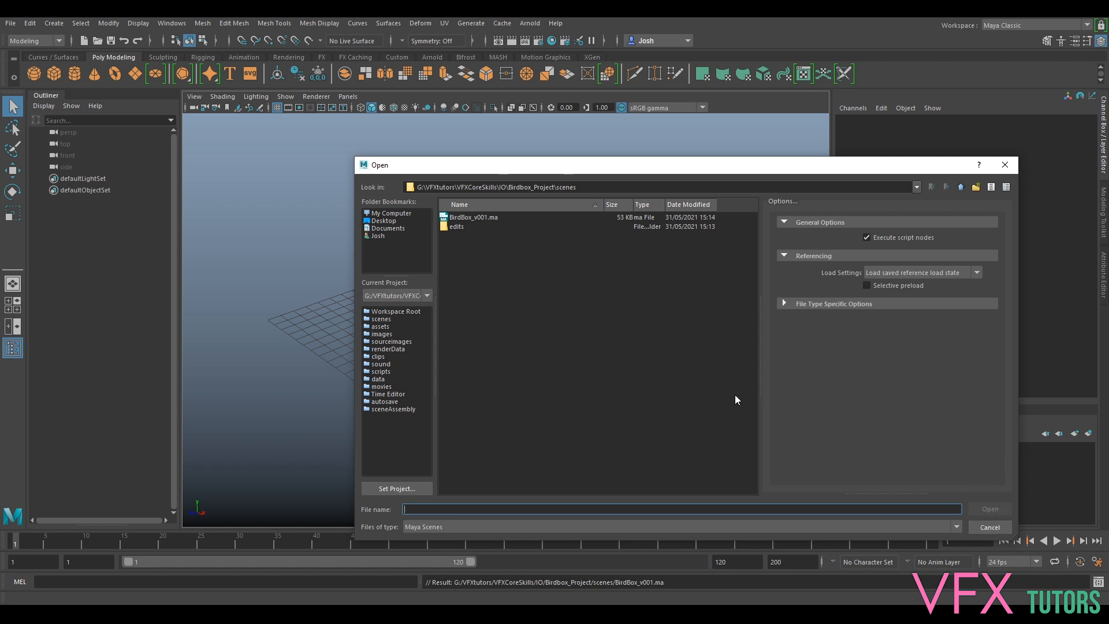
left_click(996, 529)
left_click(10, 23)
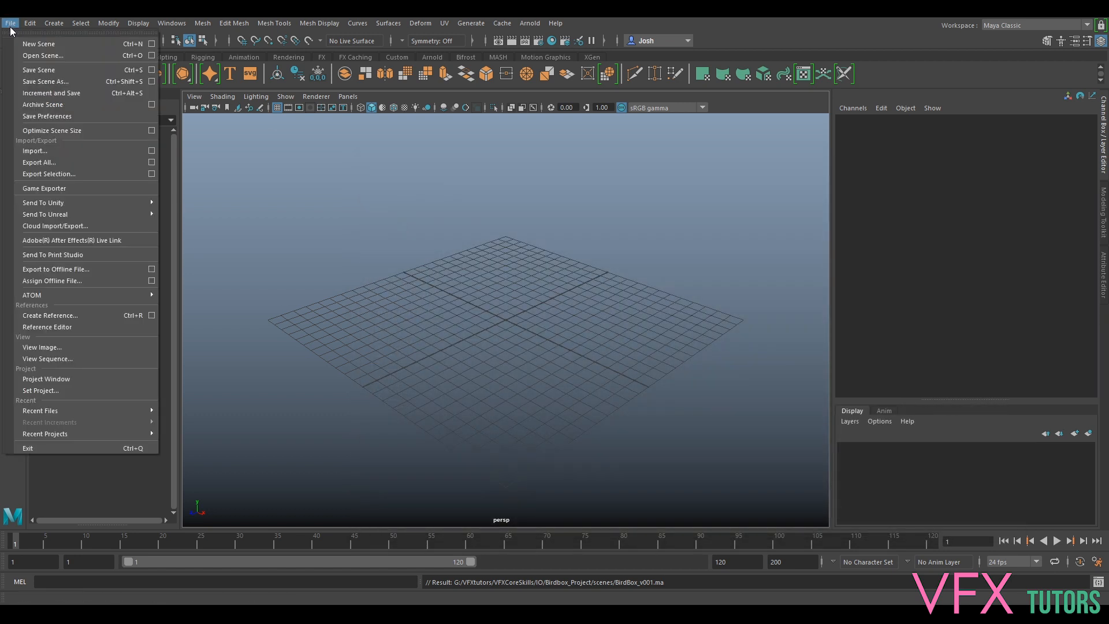
left_click(81, 390)
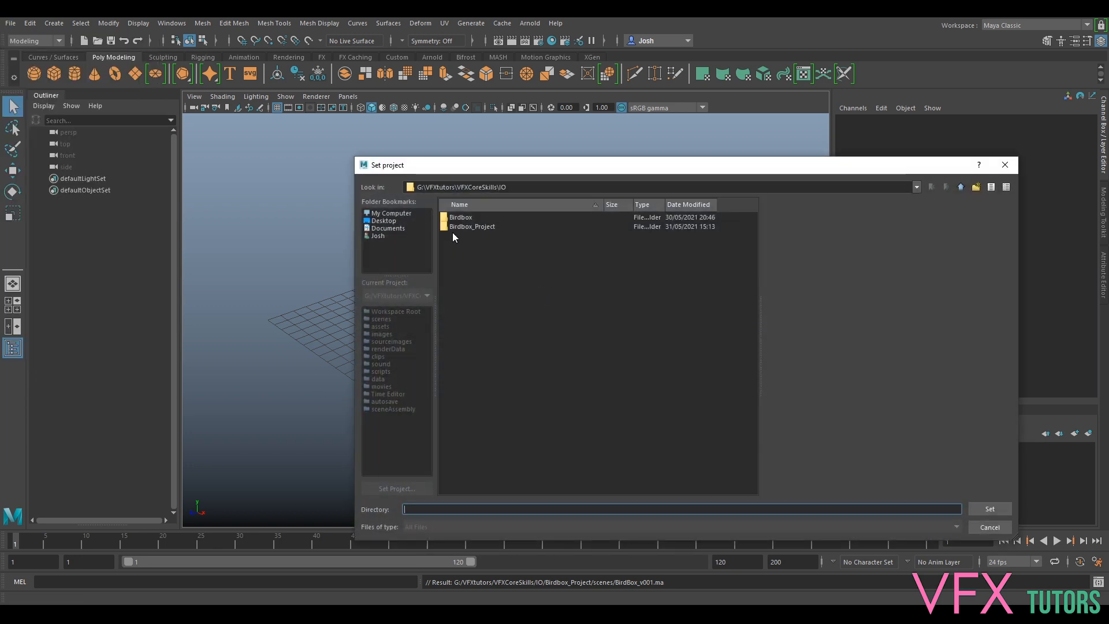
left_click(987, 528)
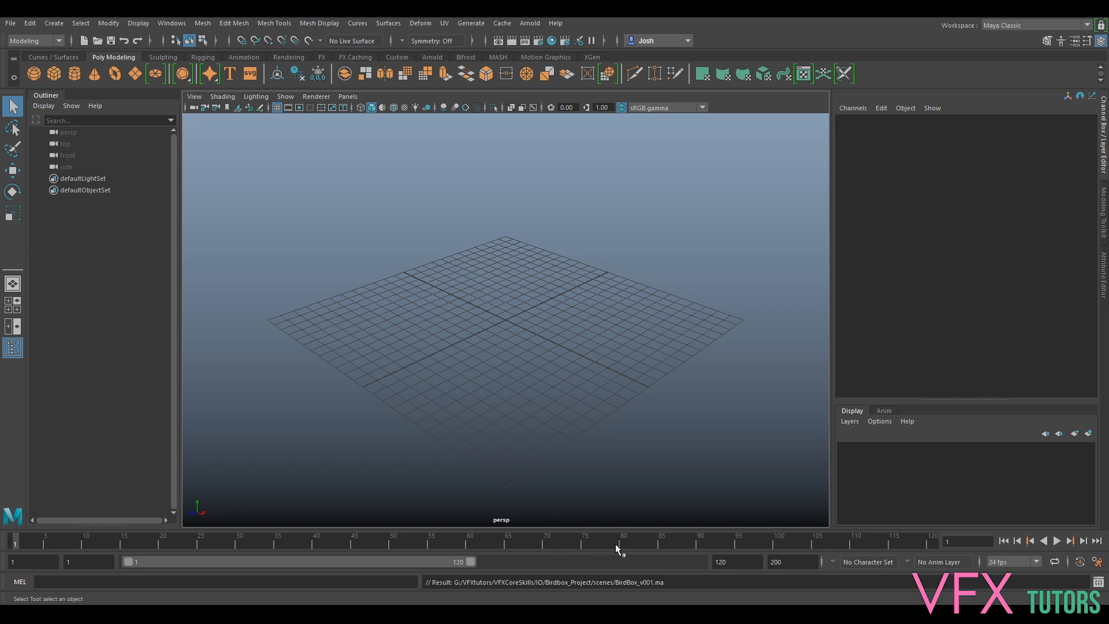
left_click(539, 40)
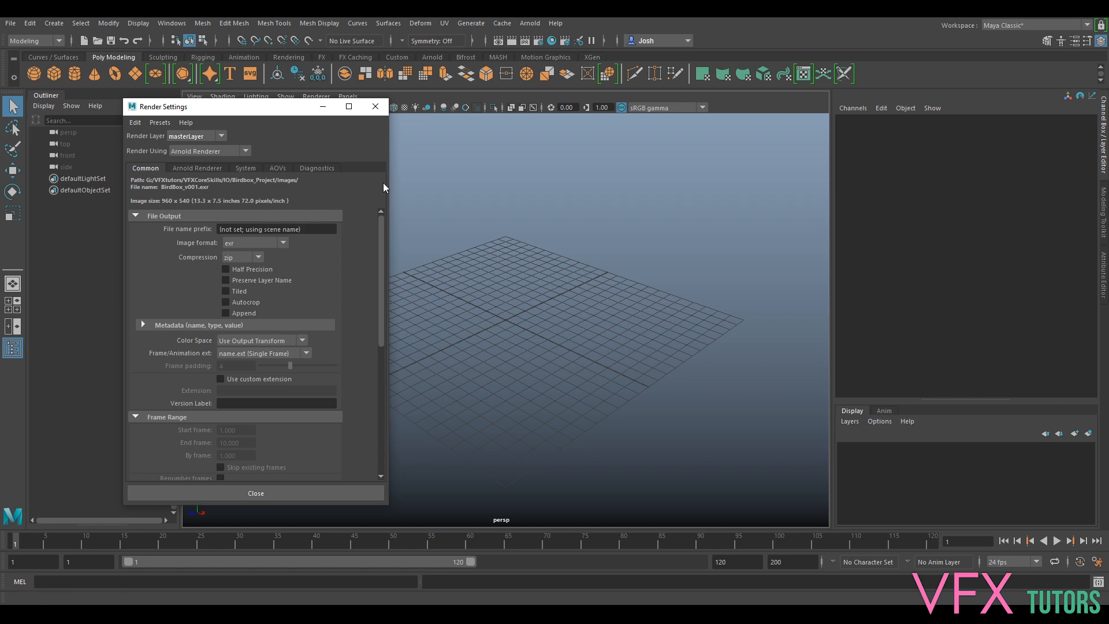
left_click(376, 108)
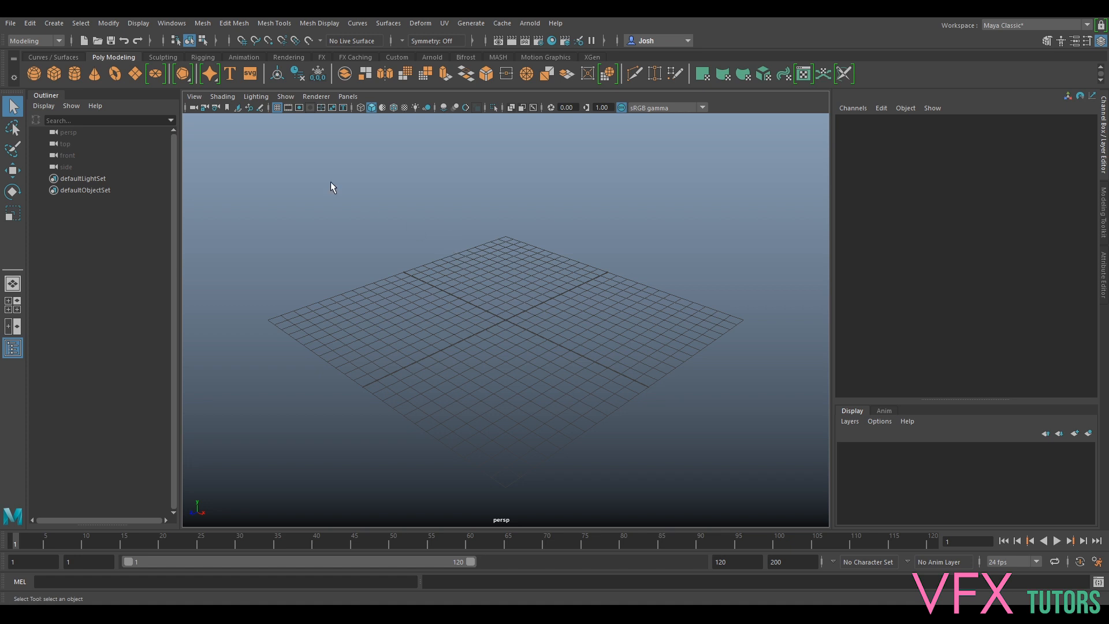
- Import BirdBox_Layout_v001.ma from the IO\Birdbox\Layout folder
left_click(11, 24)
left_click(81, 151)
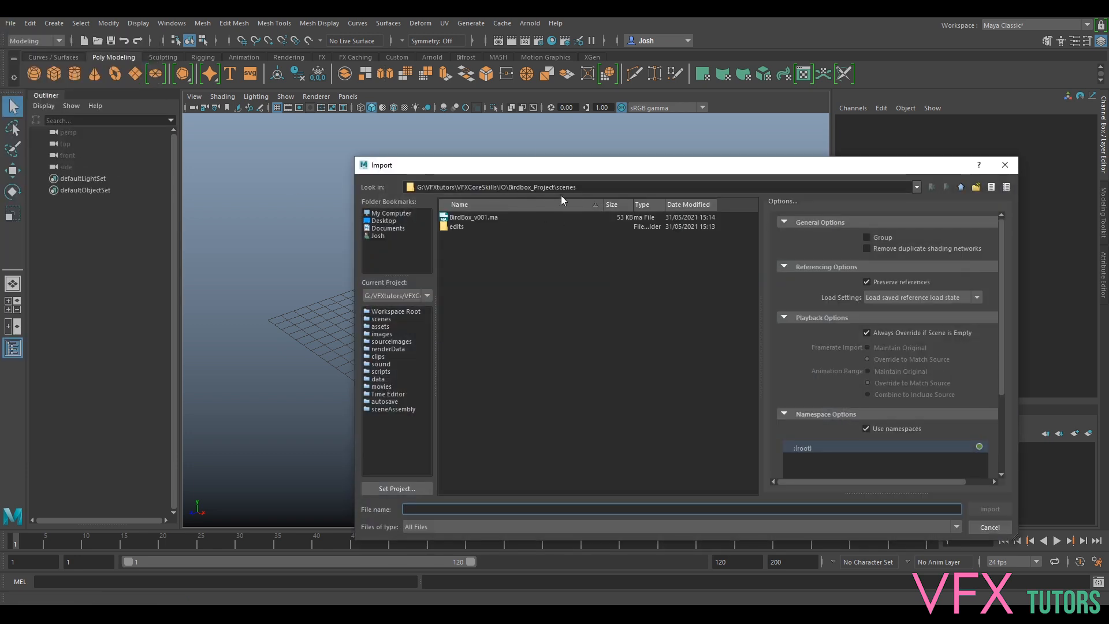
left_click(961, 187)
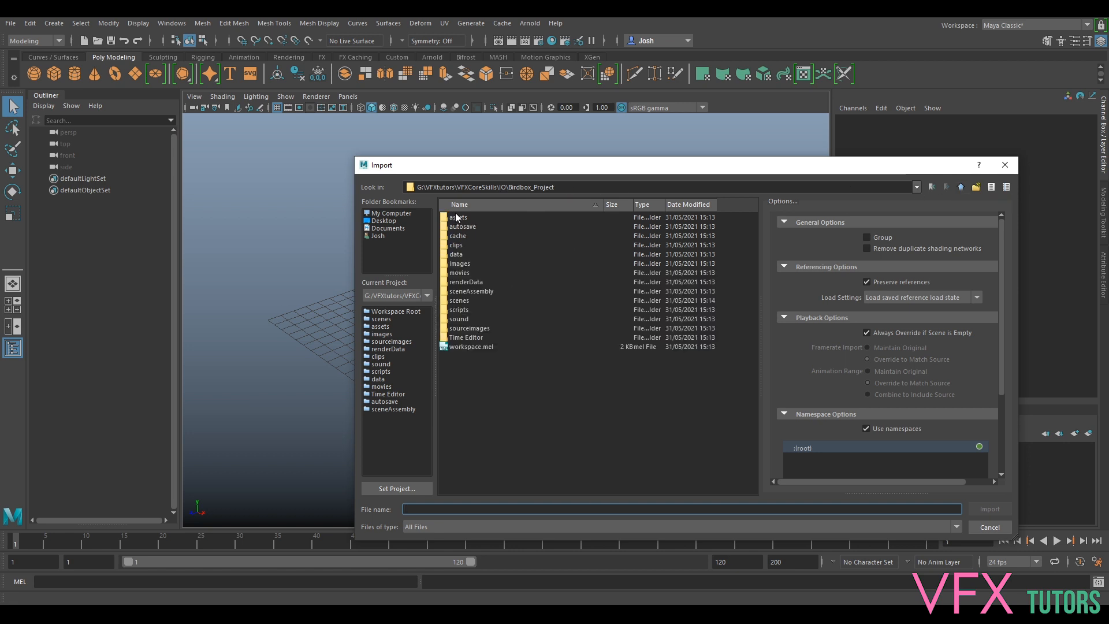
left_click(961, 187)
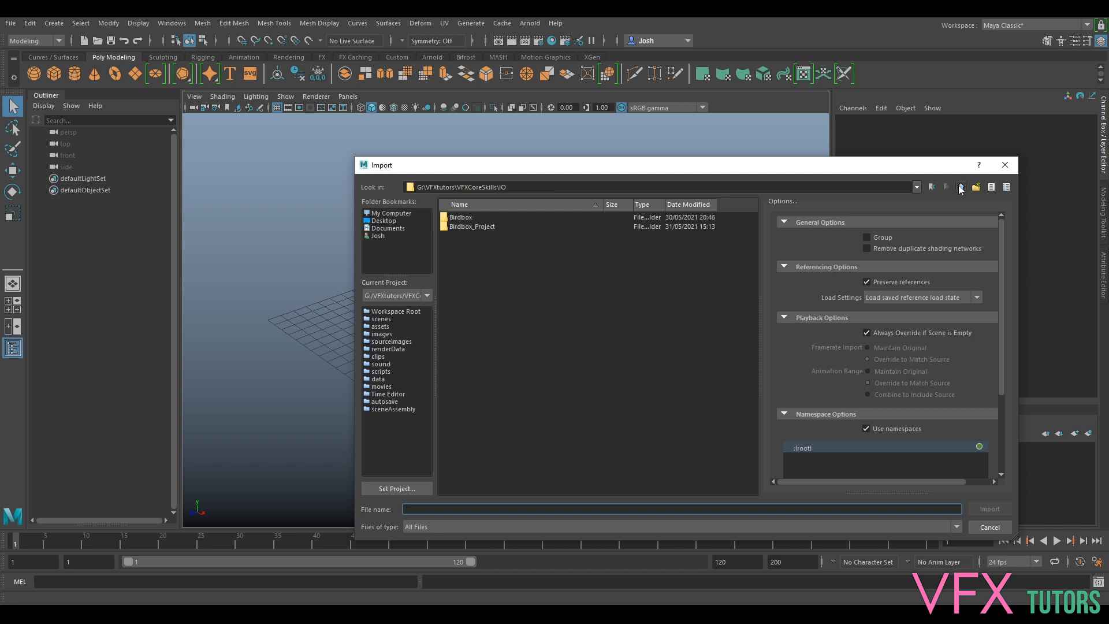
double_click(461, 218)
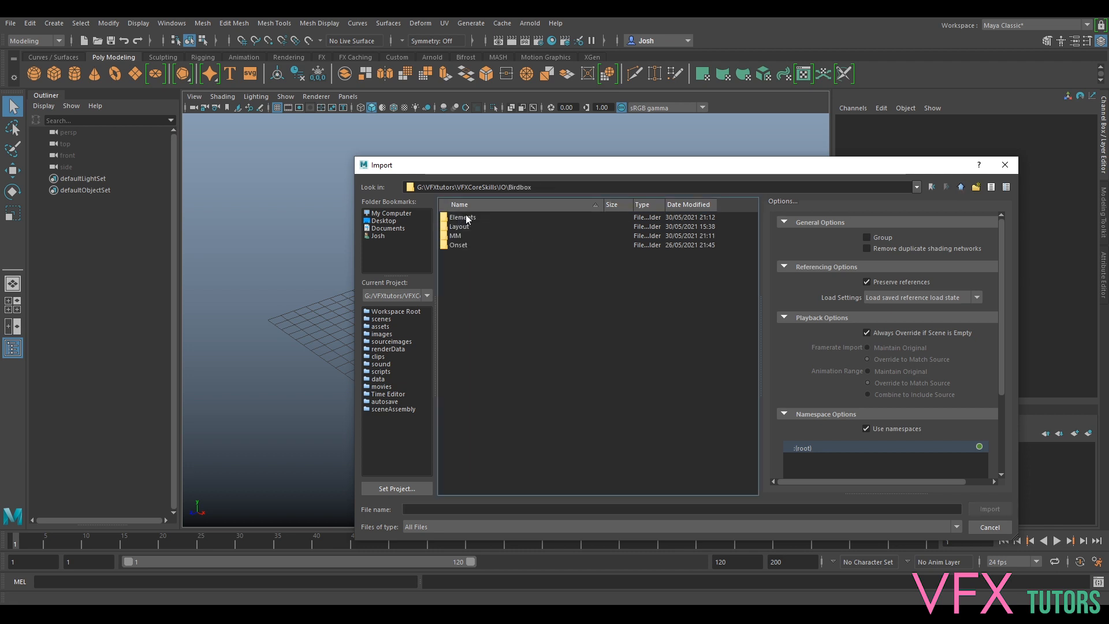
double_click(462, 227)
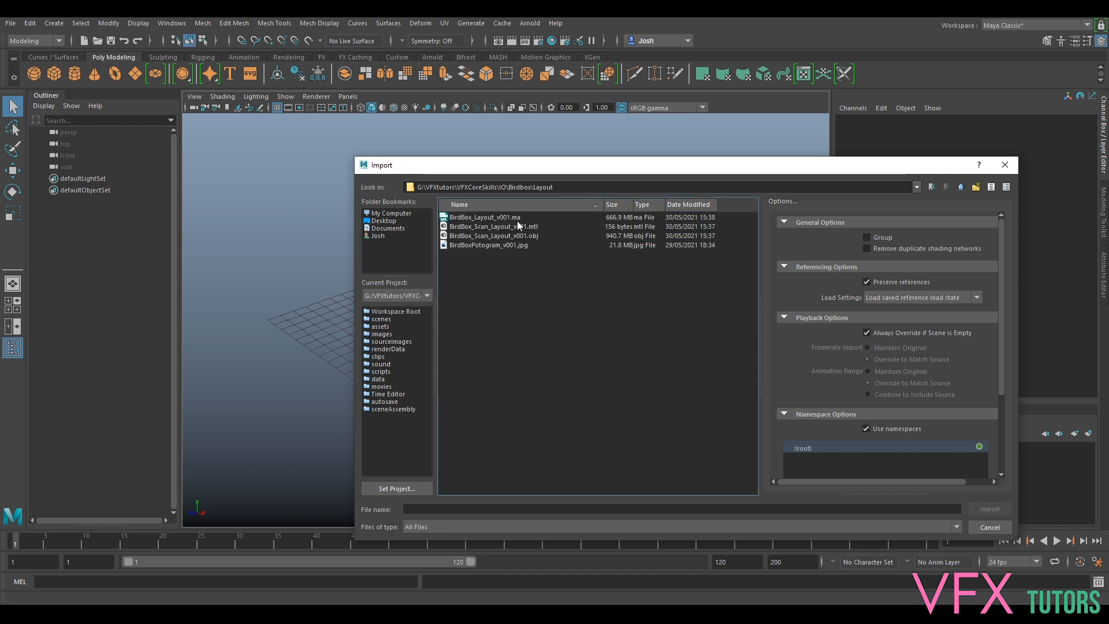
left_click(502, 219)
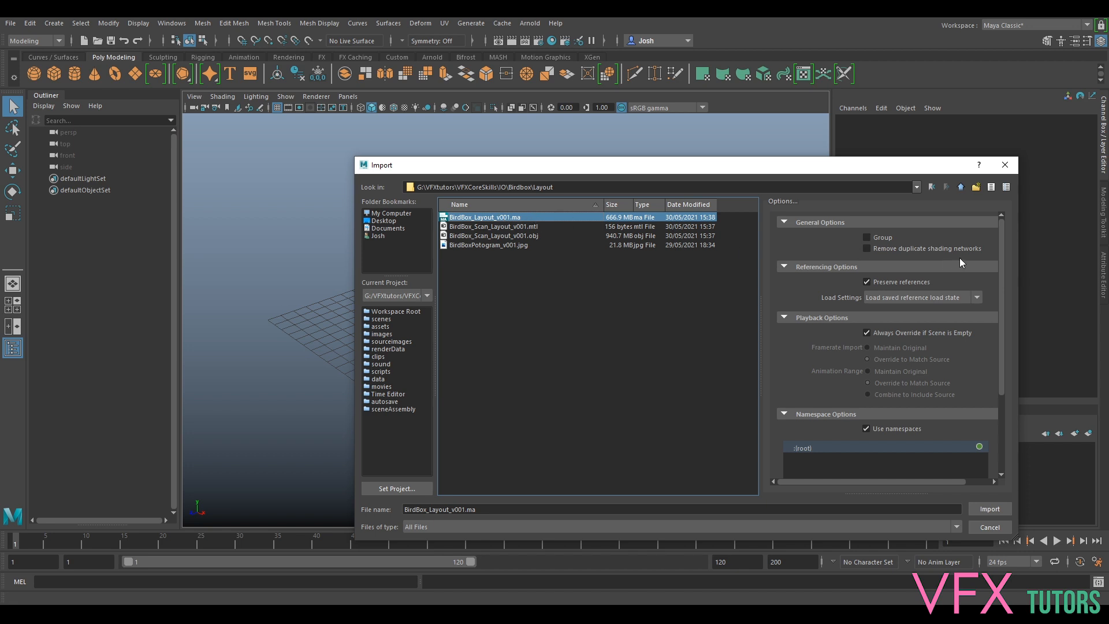
left_click(989, 509)
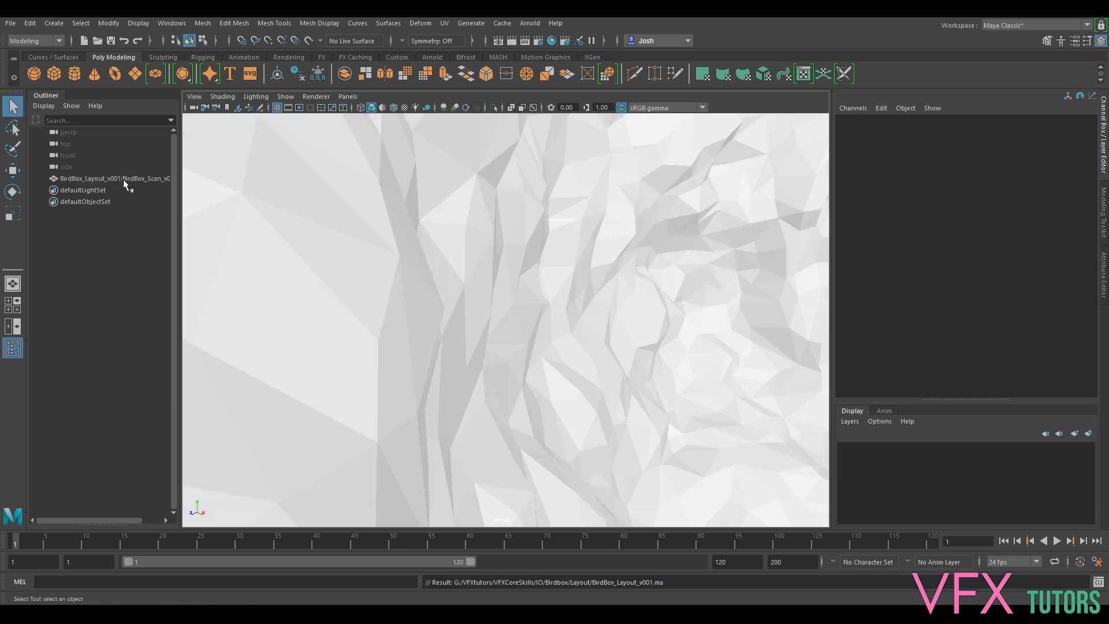
- Select the tree scan, frame the whole tree, enable Hardware Texturing and widen the Outliner
left_click(123, 179)
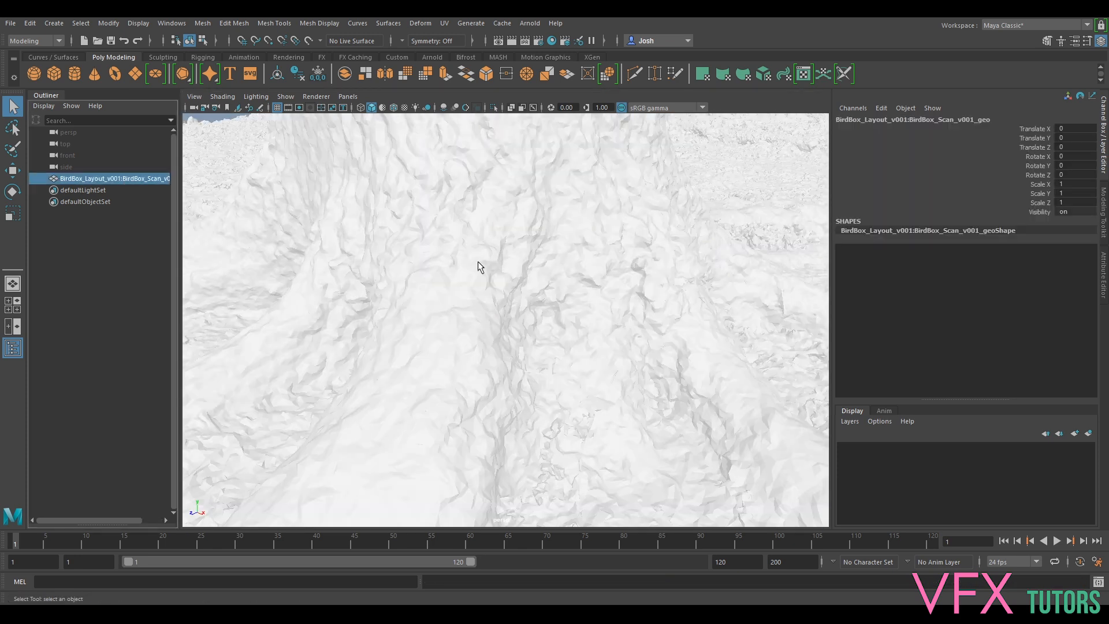
scroll(505, 265, "down", 5)
left_click_drag(411, 233, 207, 133, "alt")
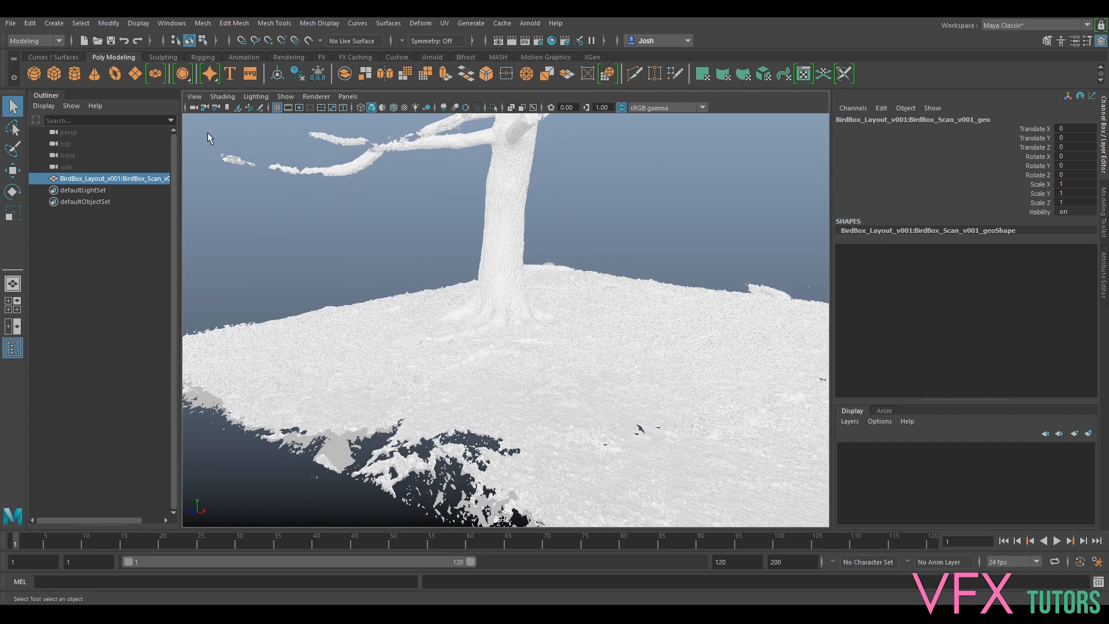
left_click(218, 95)
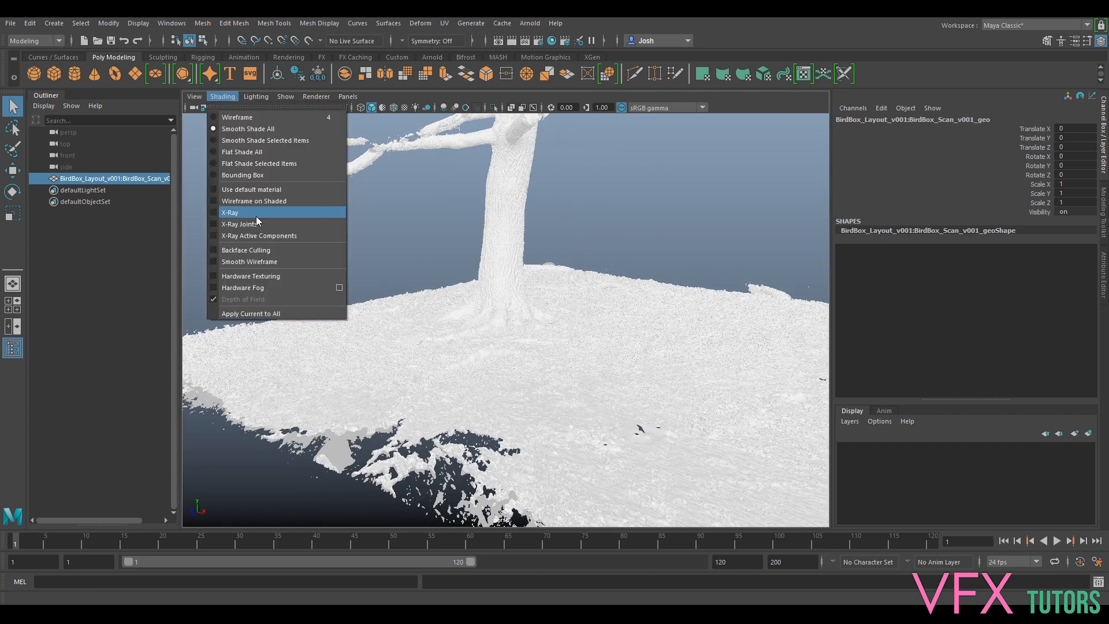
left_click(246, 276)
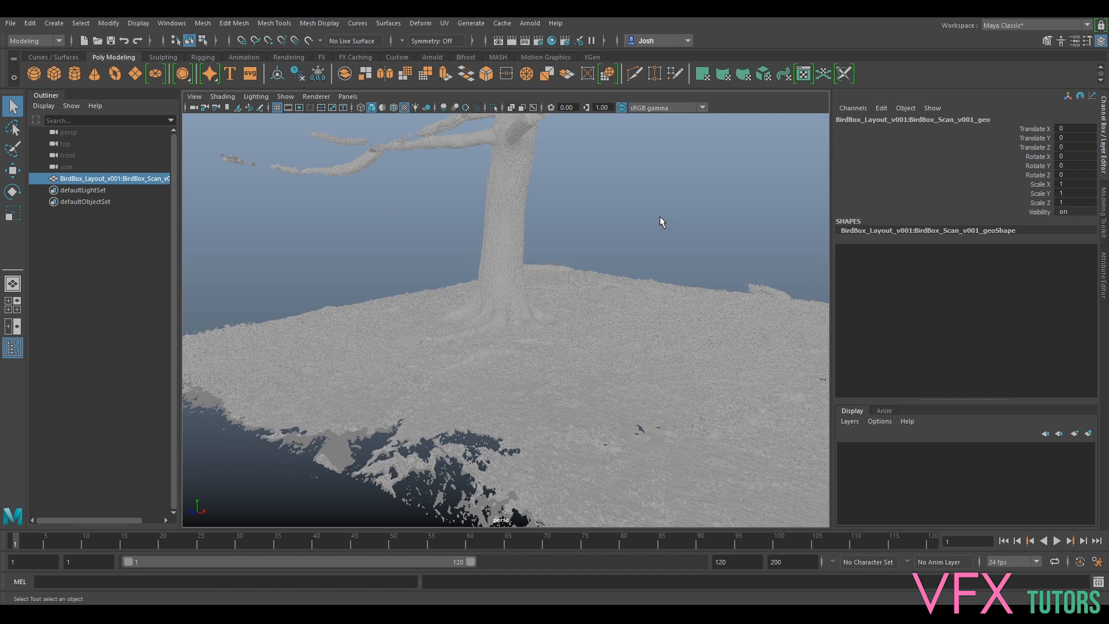
left_click_drag(180, 225, 245, 226)
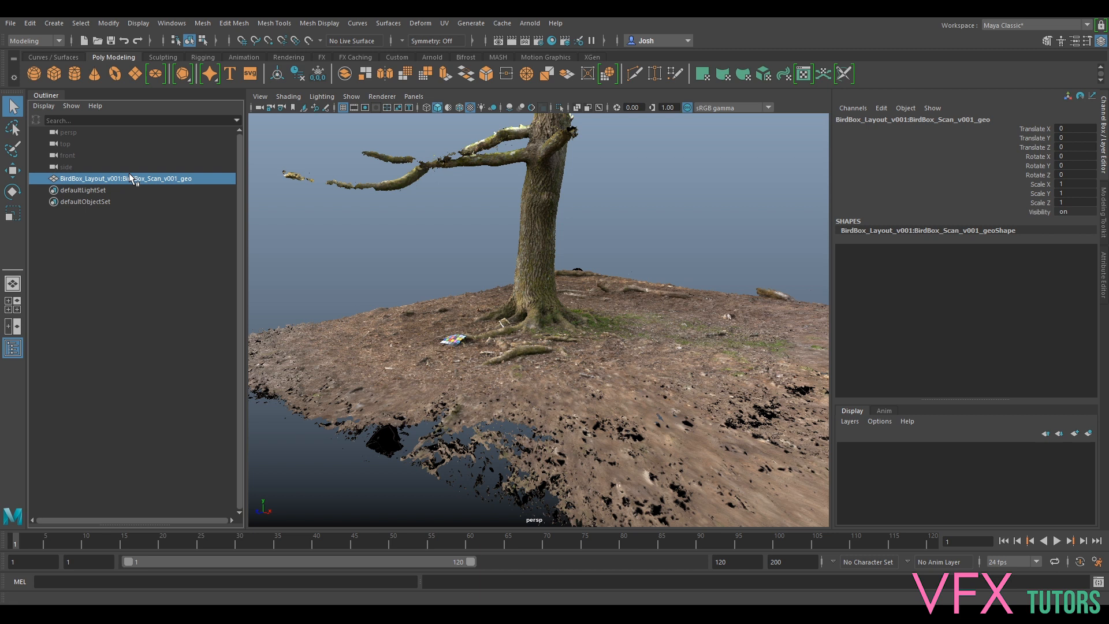
- Group the tree scan with Ctrl+G and rename the group Layout_grp
key("ctrl+g")
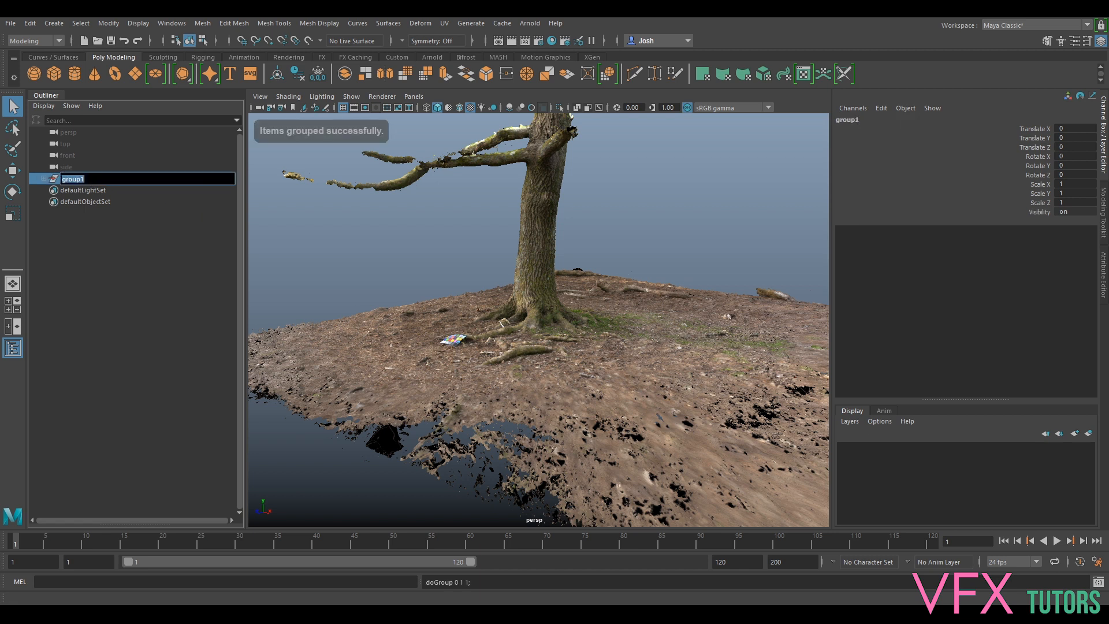
double_click(96, 179)
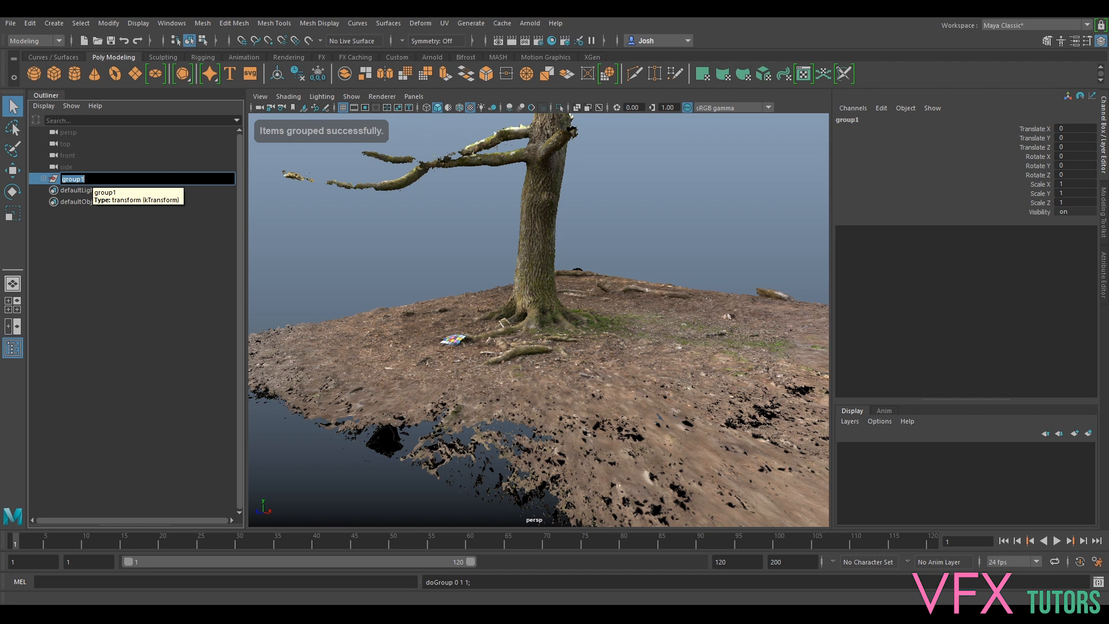
type("L")
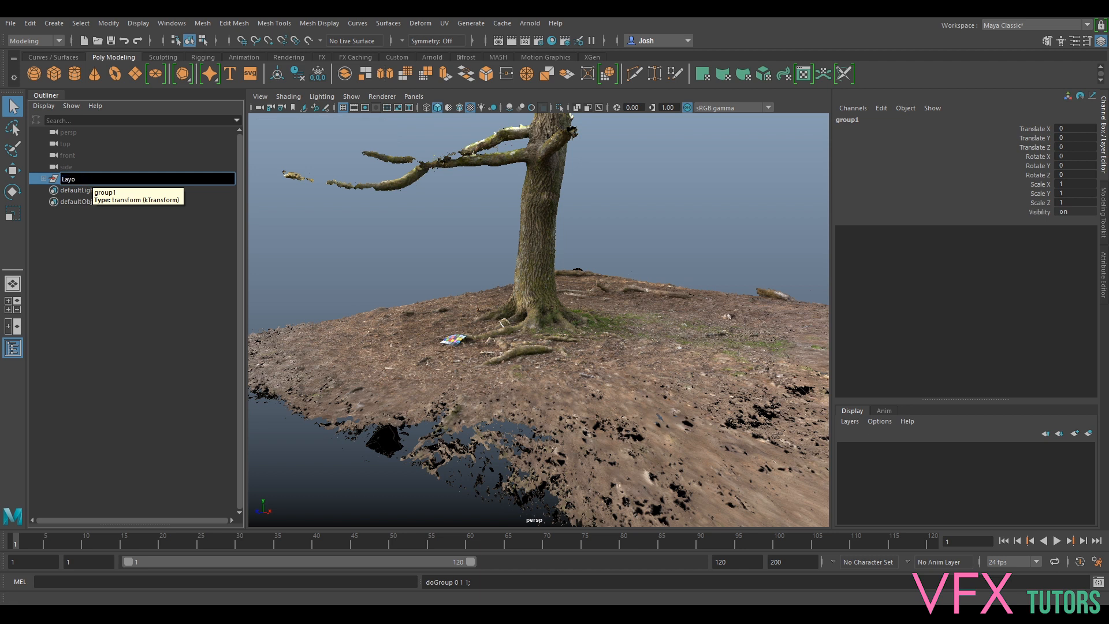
type("ayout_grp")
key("Return")
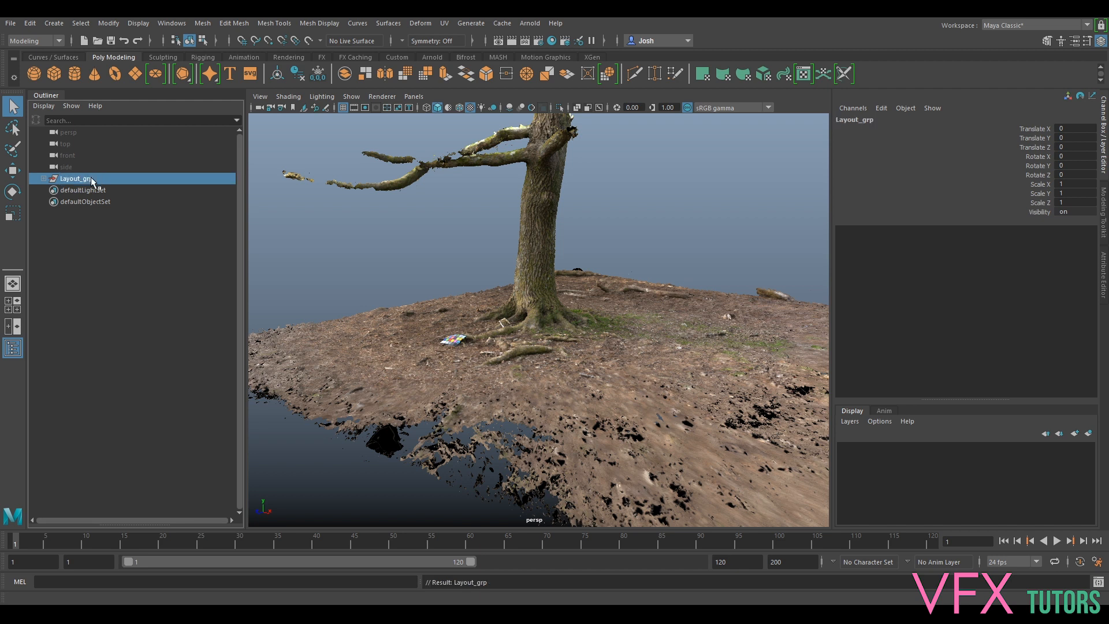
left_click(44, 179)
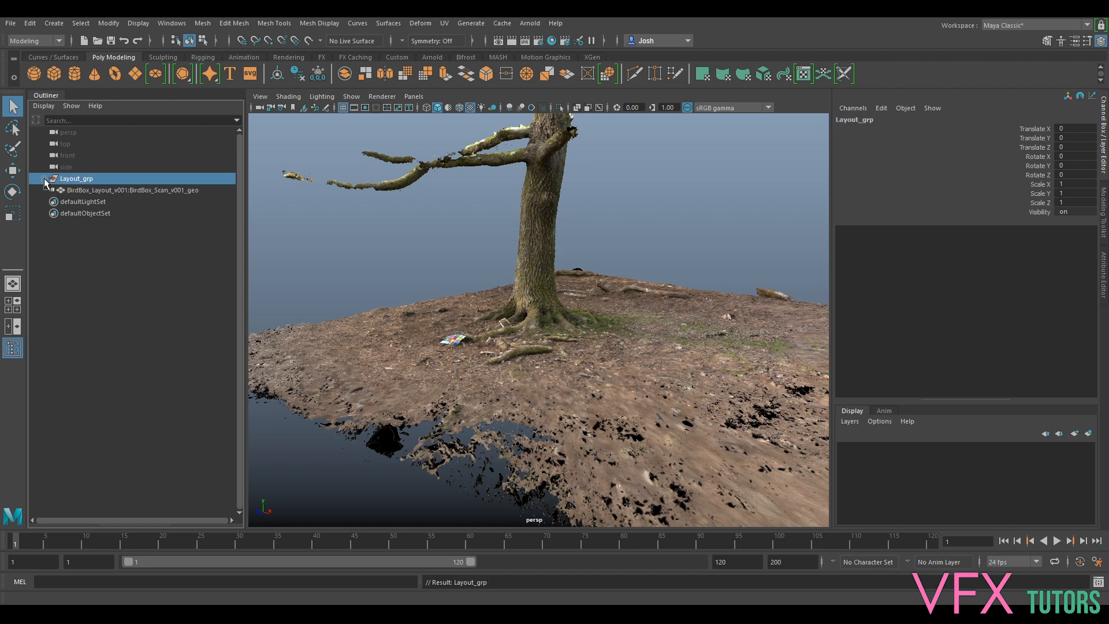
left_click(44, 179)
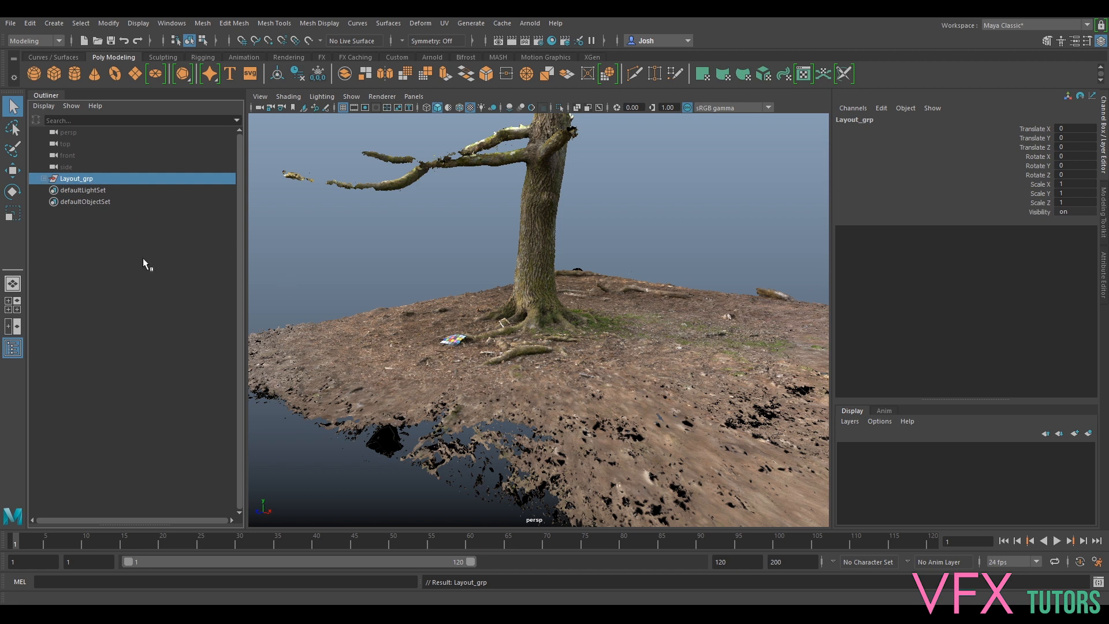
- Create a display layer from Layout_grp and set it to Reference
left_click(1090, 435)
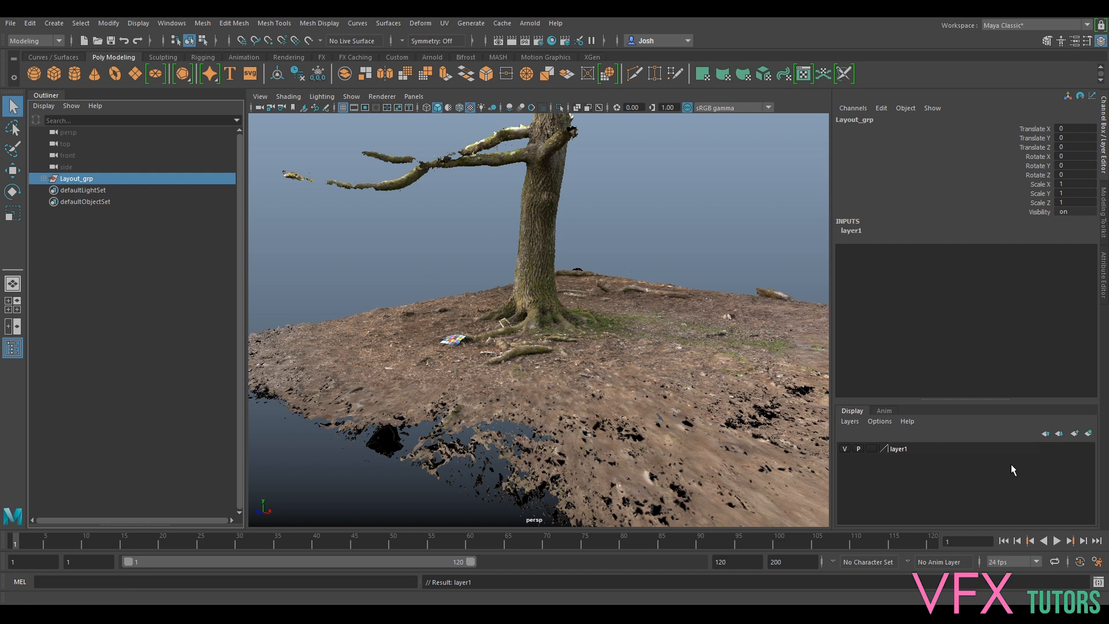
left_click(845, 448)
left_click(844, 448)
left_click(872, 448)
left_click(872, 448)
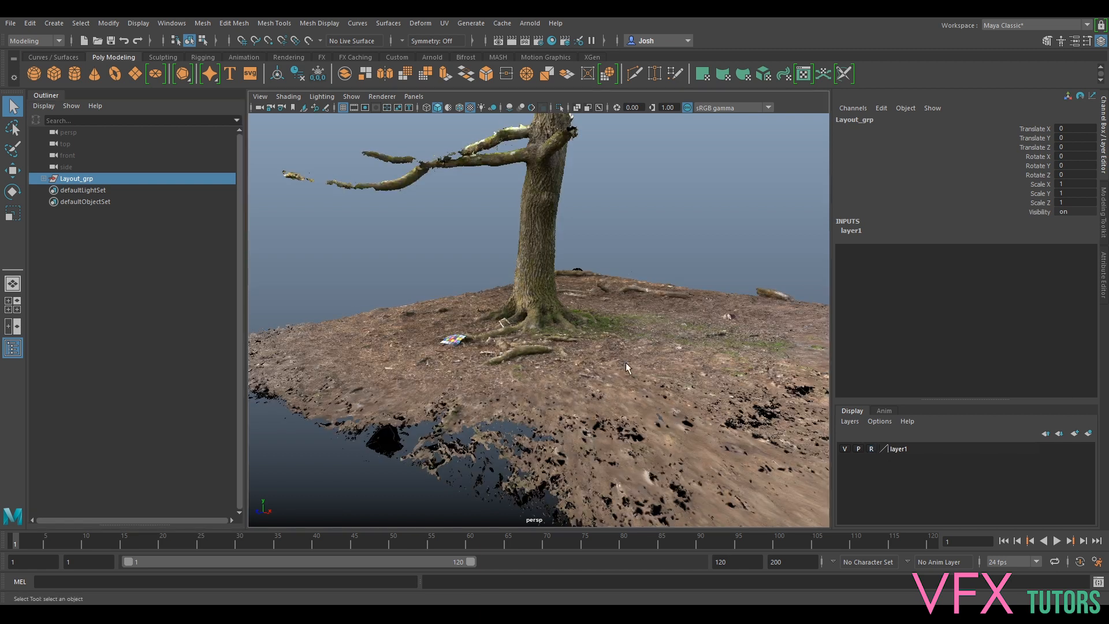
- Rename layer1 to Layout_geo and check its visibility toggle
left_click(625, 362)
double_click(900, 448)
double_click(458, 230)
type("Layout_geo")
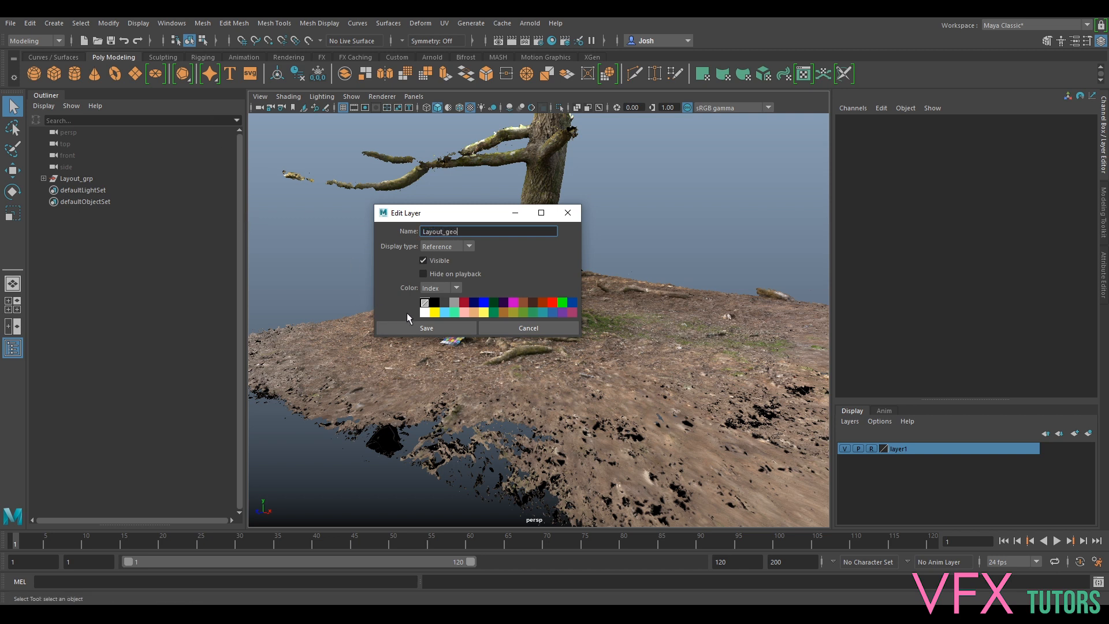
left_click(415, 325)
left_click(844, 449)
left_click(845, 449)
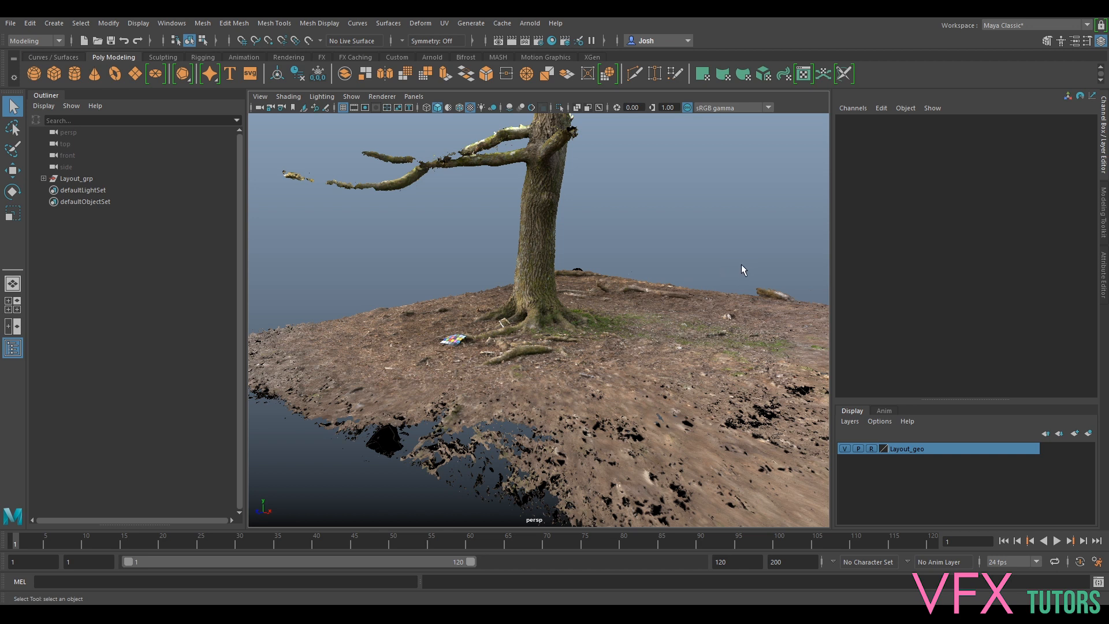
left_click(11, 25)
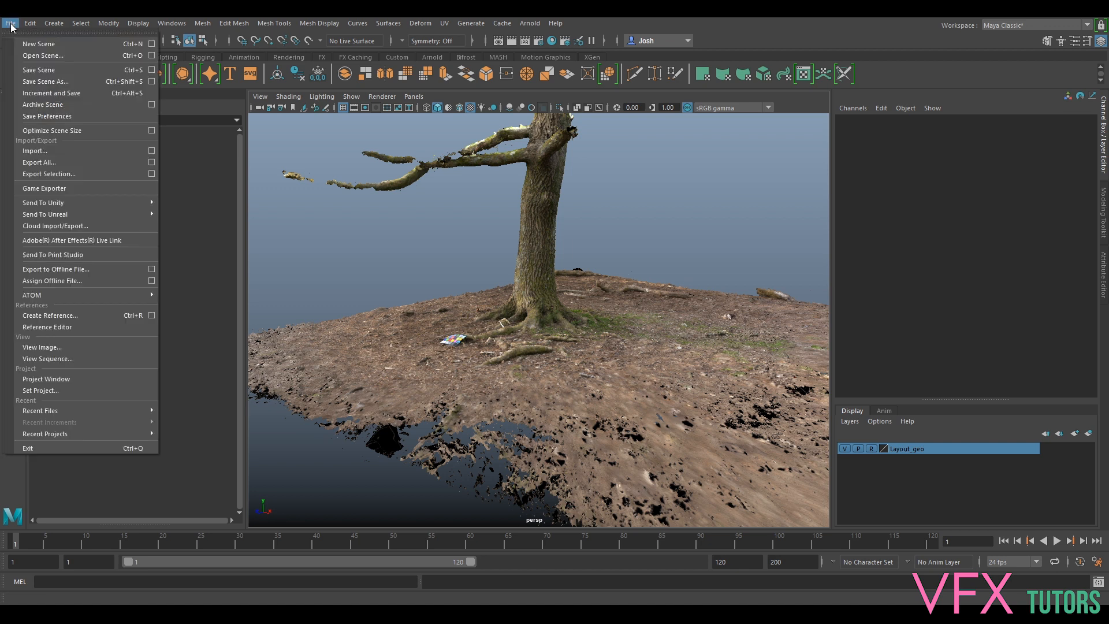
- Import Birdbox_MM_Cam_v001.mel from IO\Birdbox\MM and select the new Scene group
left_click(42, 151)
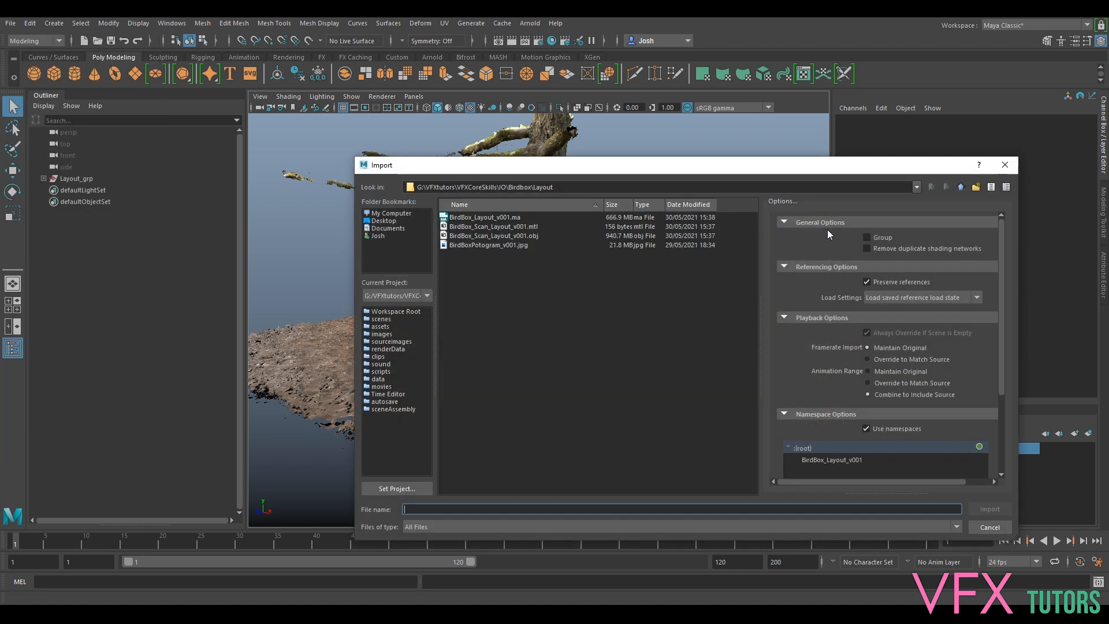
left_click(960, 187)
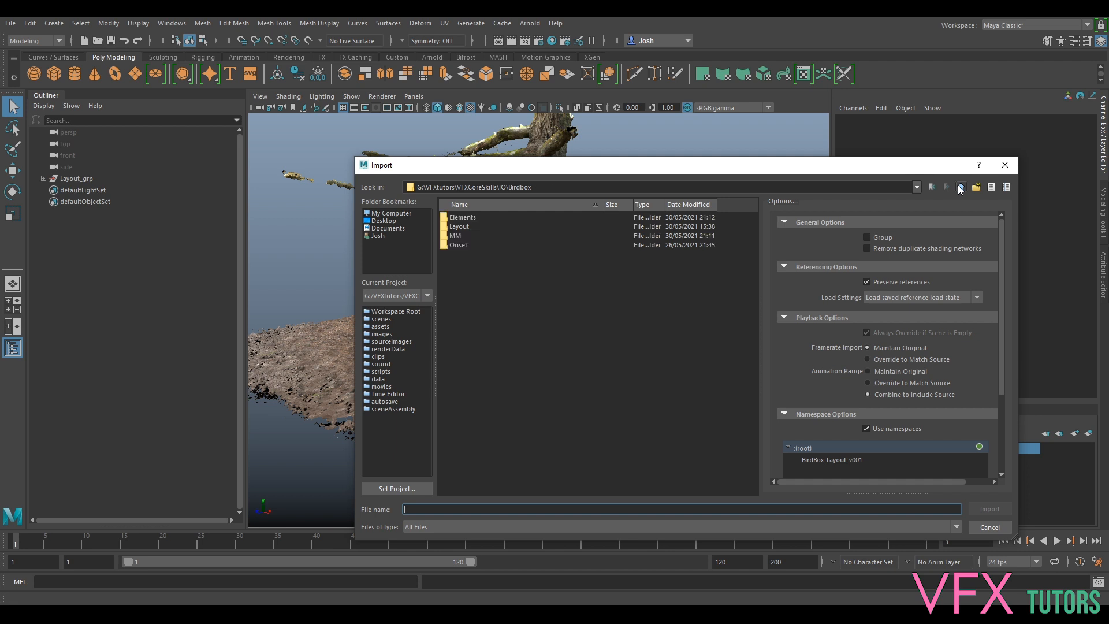
left_click(960, 189)
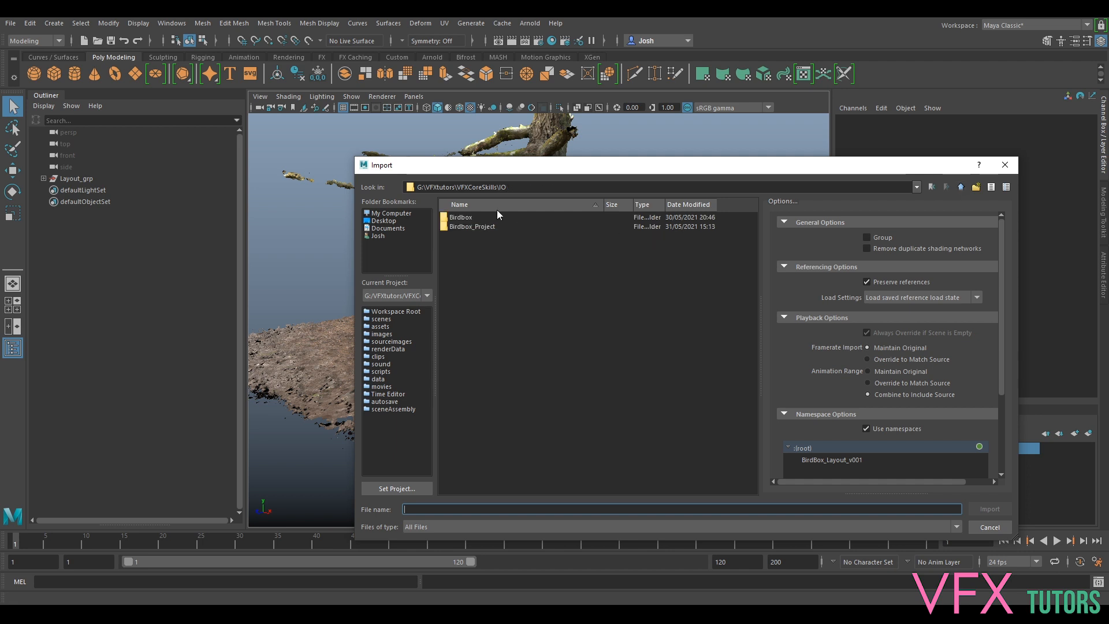
double_click(479, 218)
double_click(461, 238)
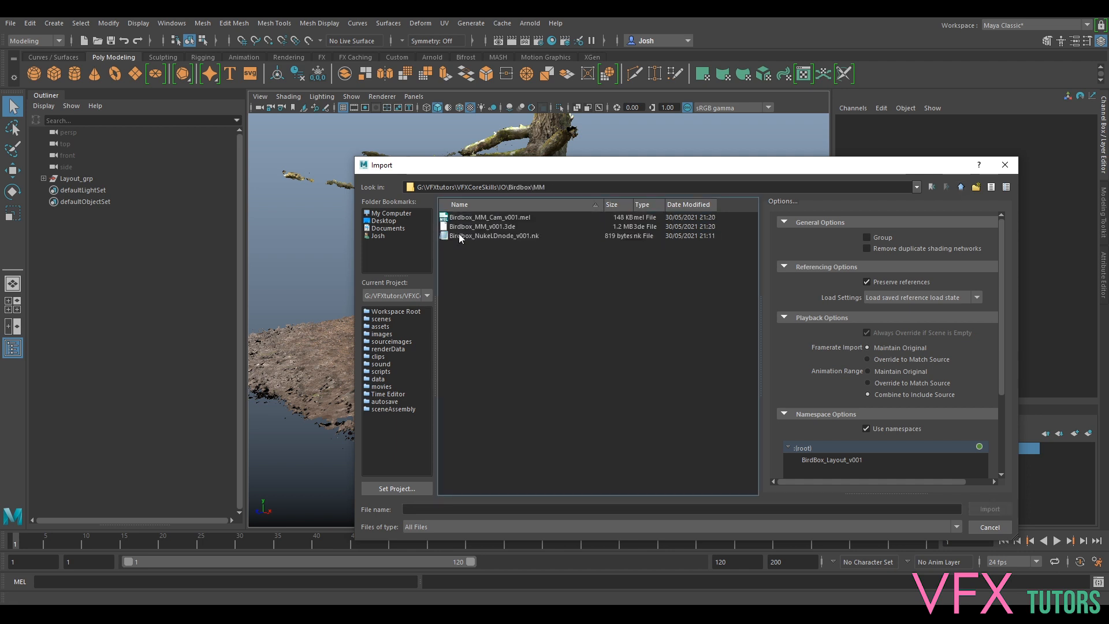
left_click(463, 218)
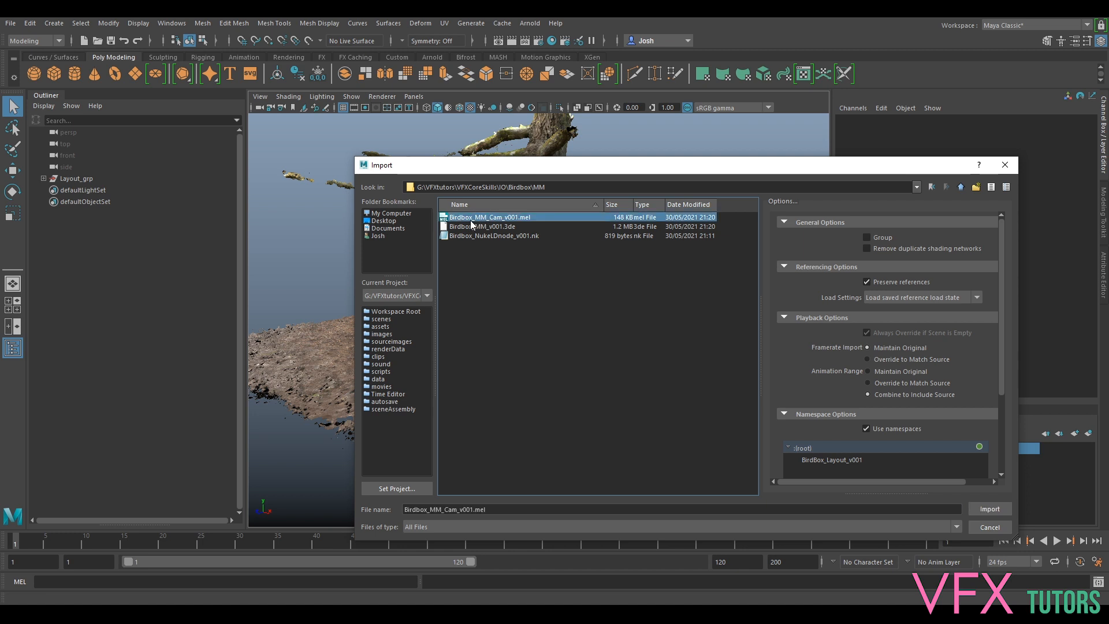
left_click(990, 509)
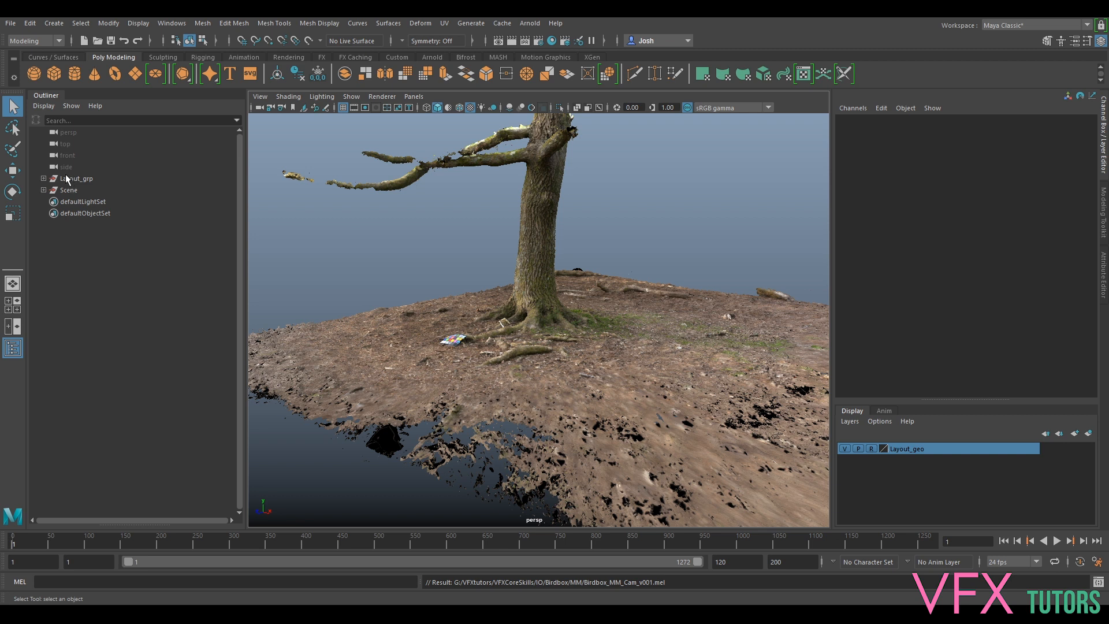
left_click(68, 190)
- Select the Birdbox_BG01_v001_1_1 camera and set the playback start frame to 1001
left_click(44, 190)
left_click(96, 202)
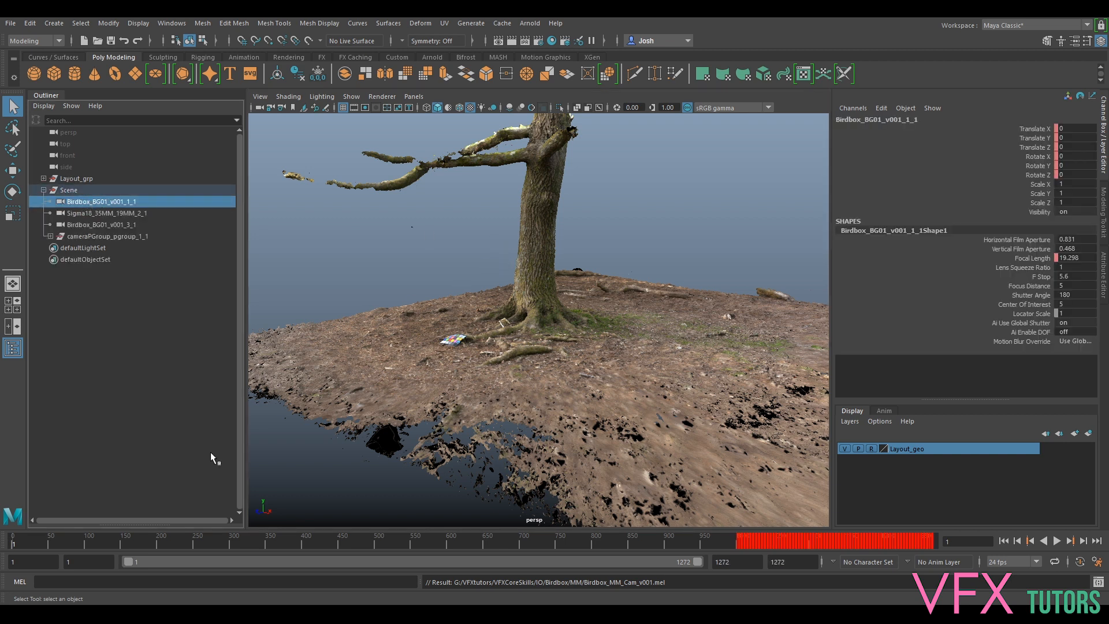
left_click(95, 560)
type("001")
key("Return")
left_click(29, 542)
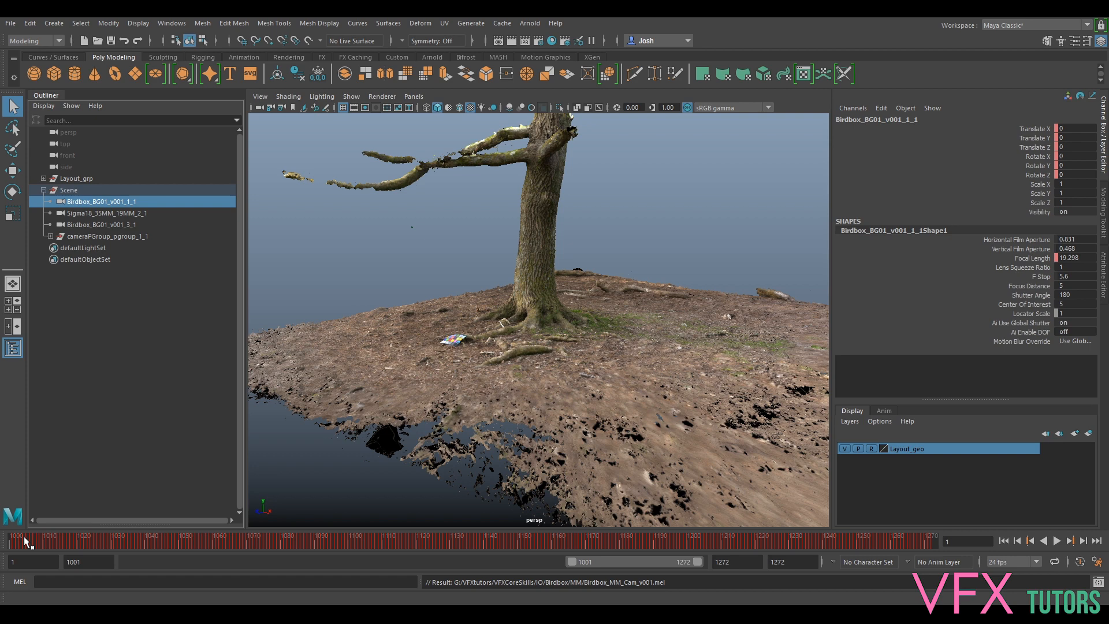
- Look through Birdbox_BG01_v001_1_1 and play back its camera animation
left_click(101, 214)
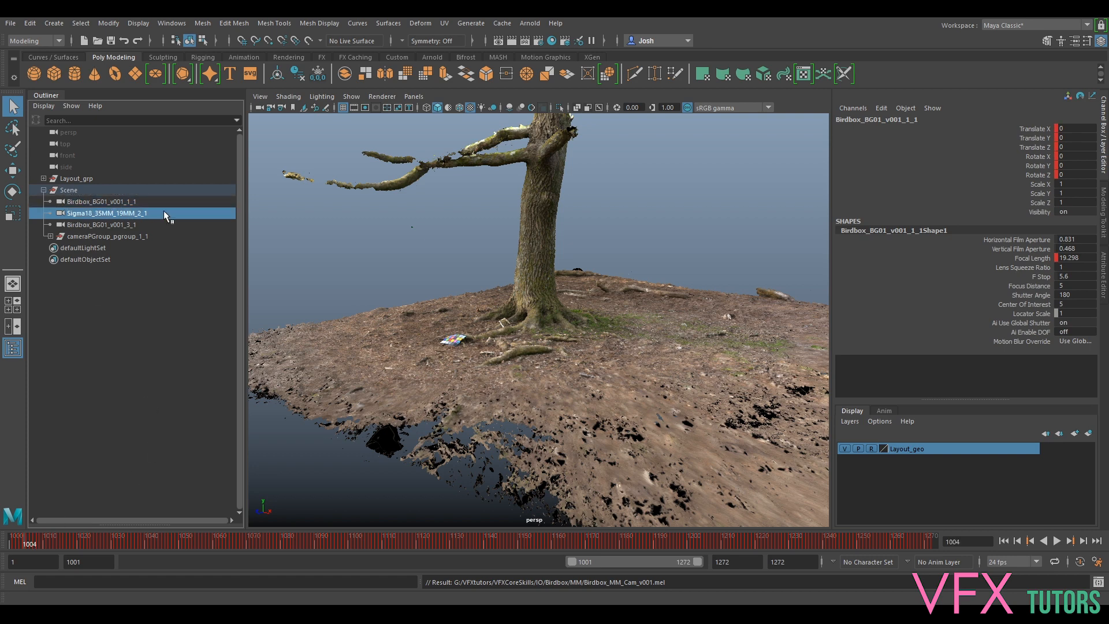
left_click(105, 224)
left_click_drag(438, 234, 278, 236, "alt")
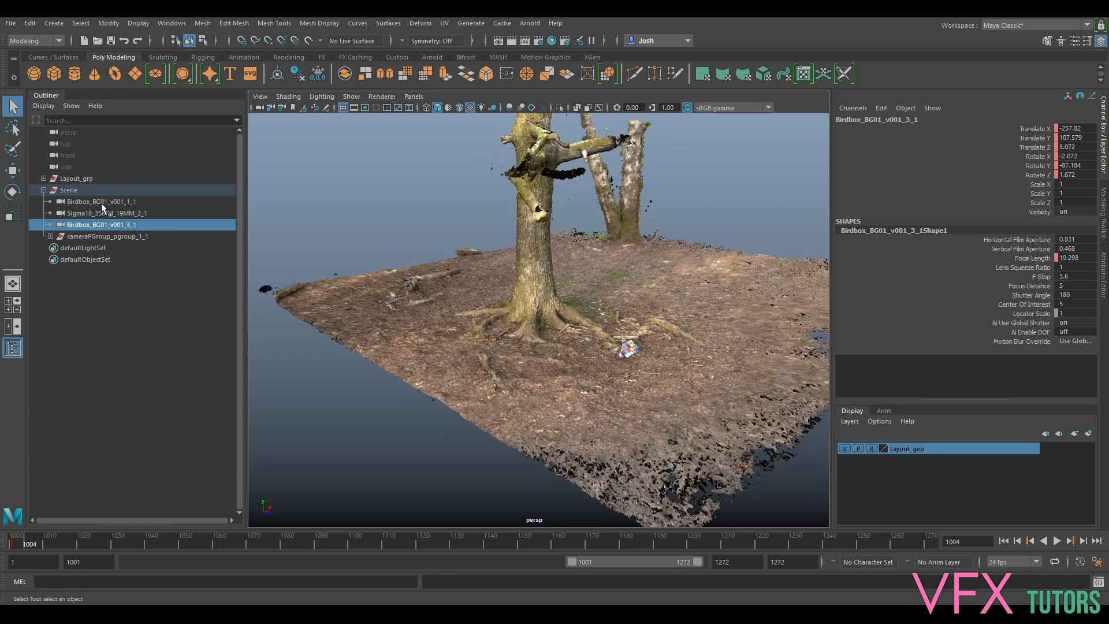
left_click(102, 202)
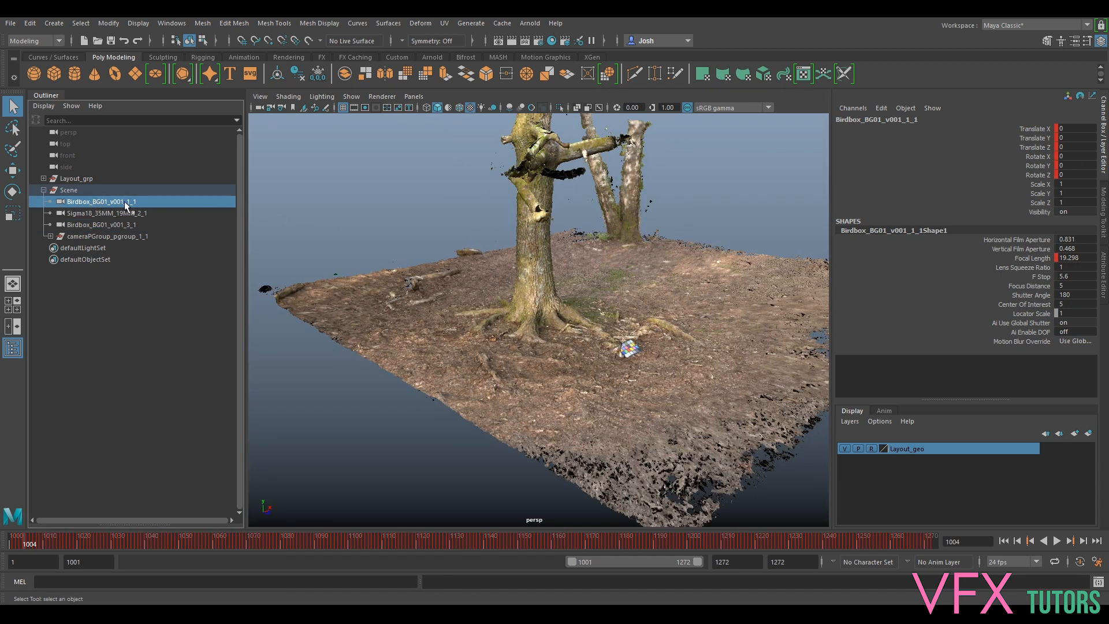
key("ctrl+shift+l")
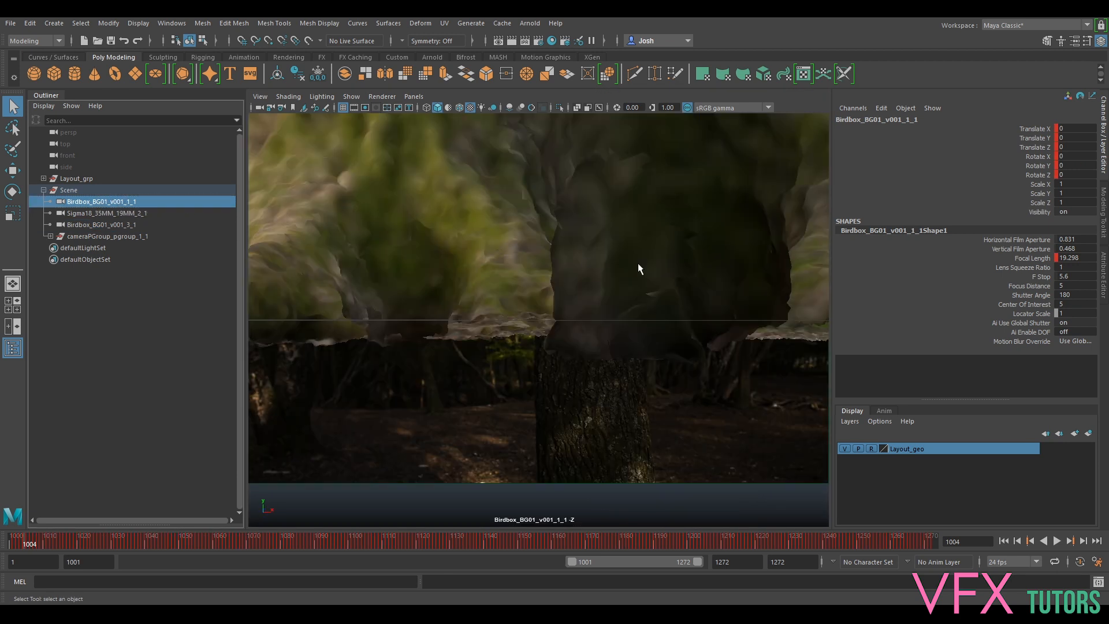
key("alt+v")
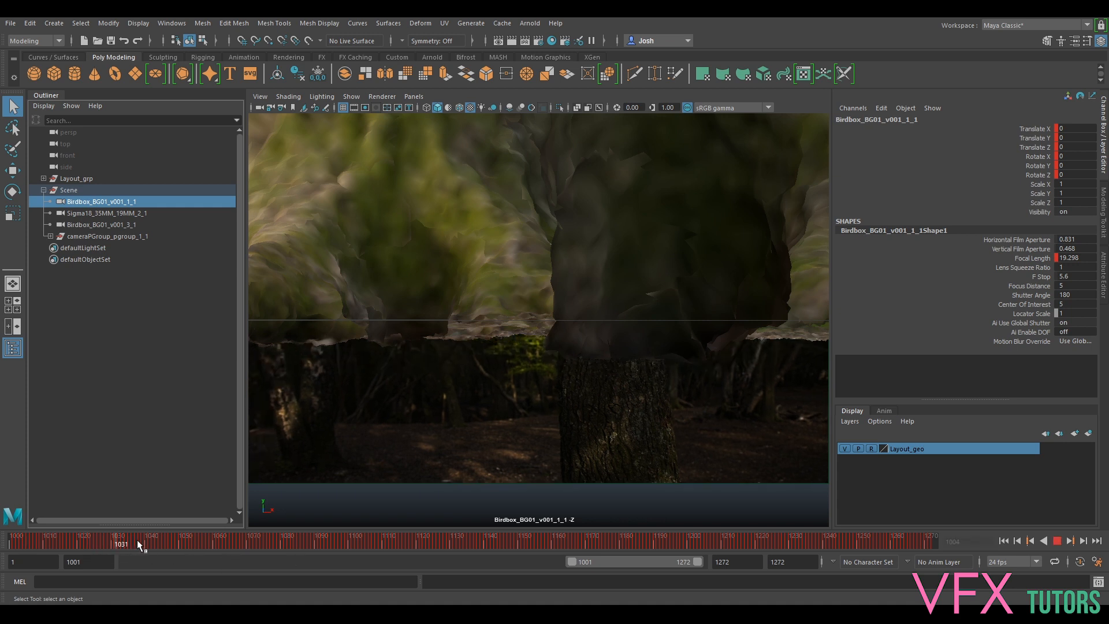
left_click(538, 539)
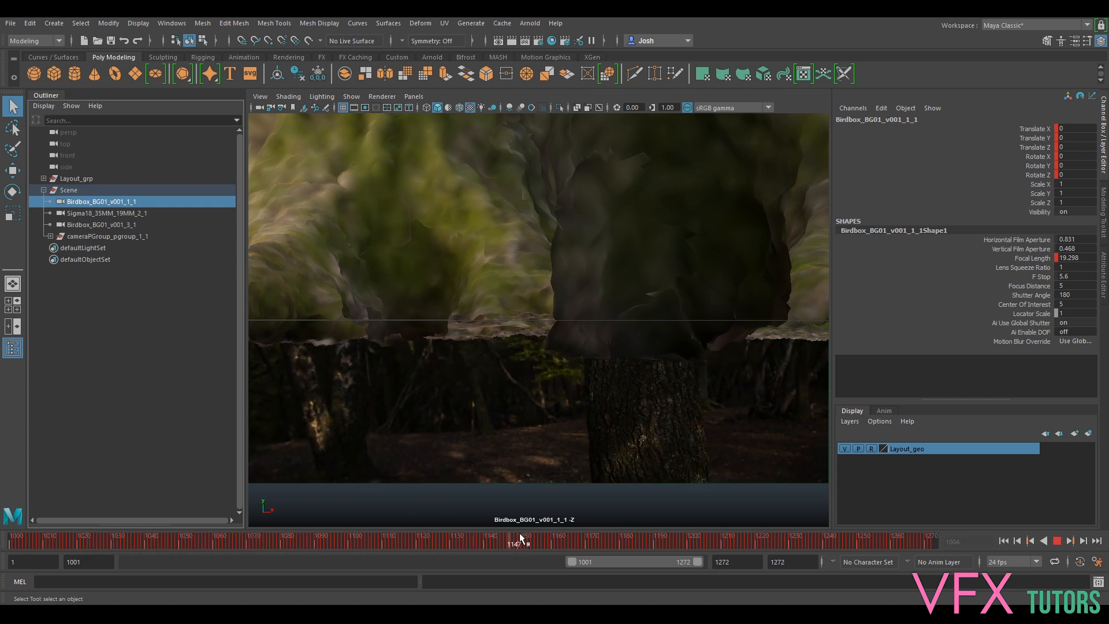
- Look through Birdbox_BG01_v001_3_1 and play the shot from around frame 1100
left_click(93, 213)
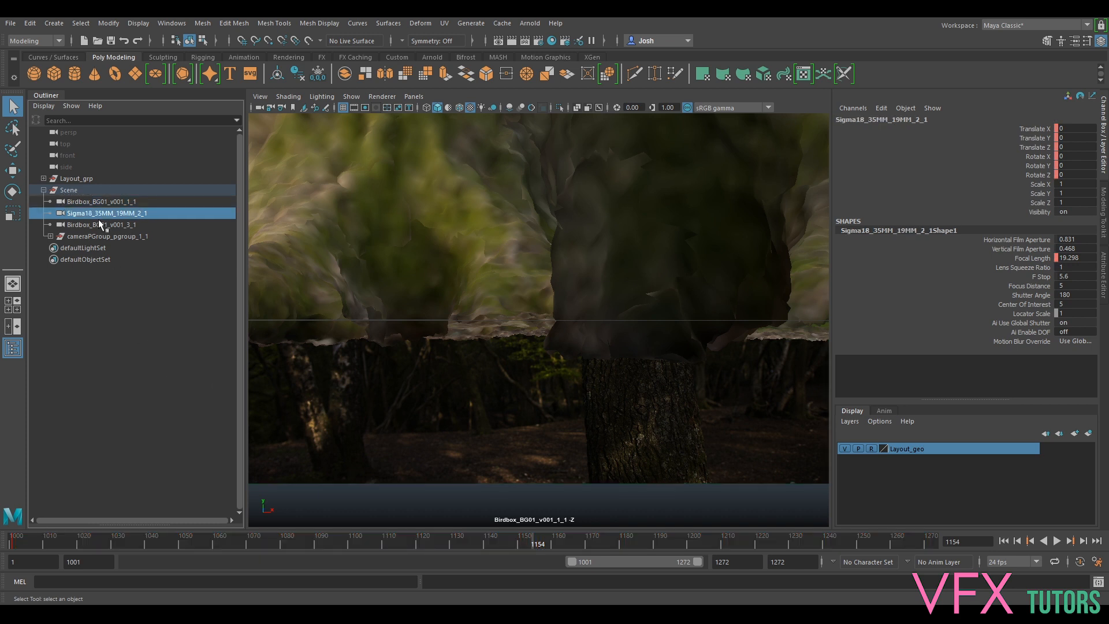
left_click(100, 225)
middle_click_drag(99, 225, 379, 226)
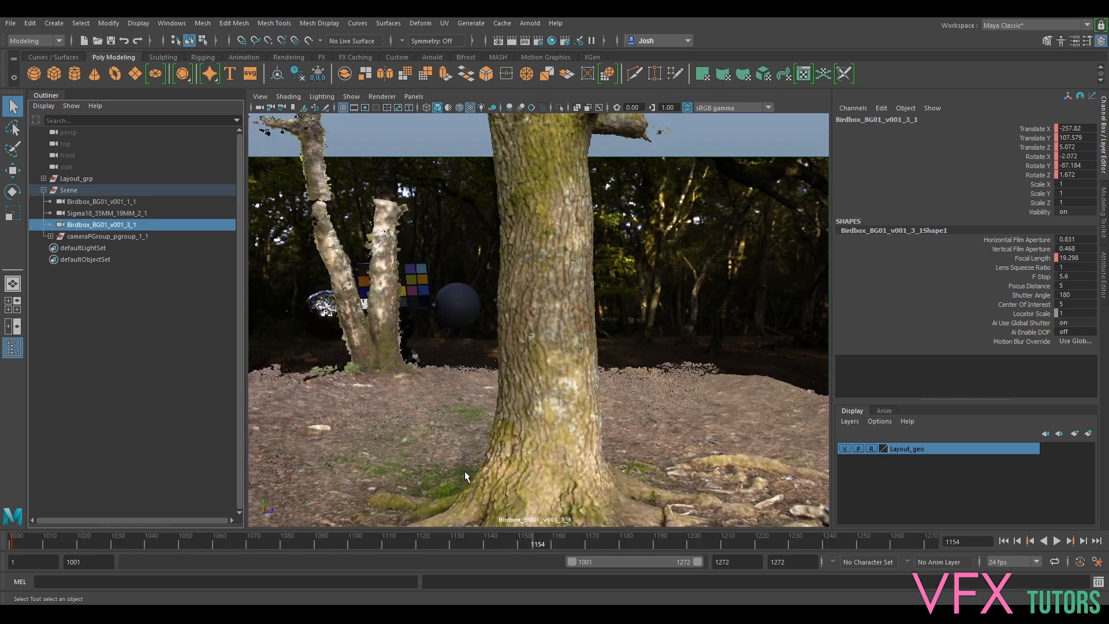
left_click(349, 541)
key("alt+v")
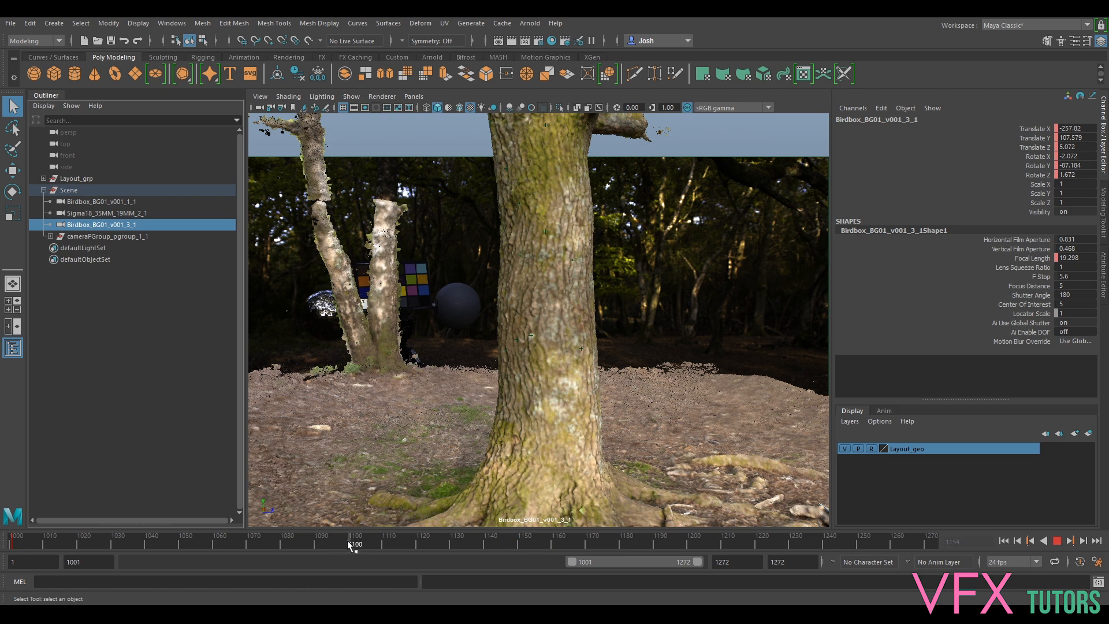
key("alt+v")
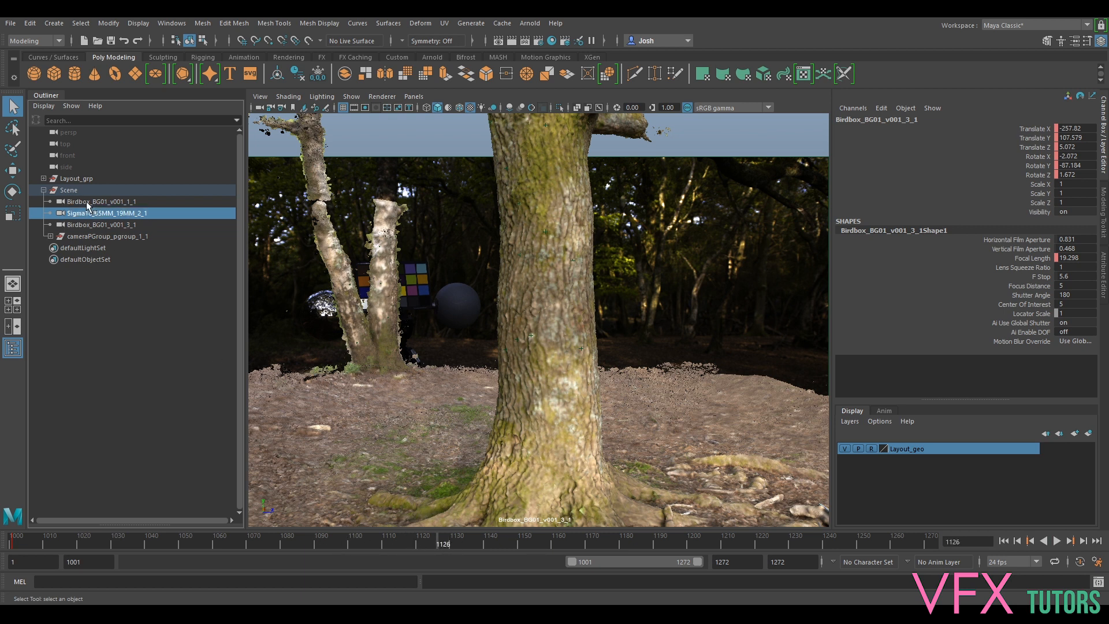
- Switch back to the Birdbox_BG01_v001_1_1 view and replay the shot around frames 1012–1040
left_click(85, 201)
middle_click_drag(86, 201, 462, 215)
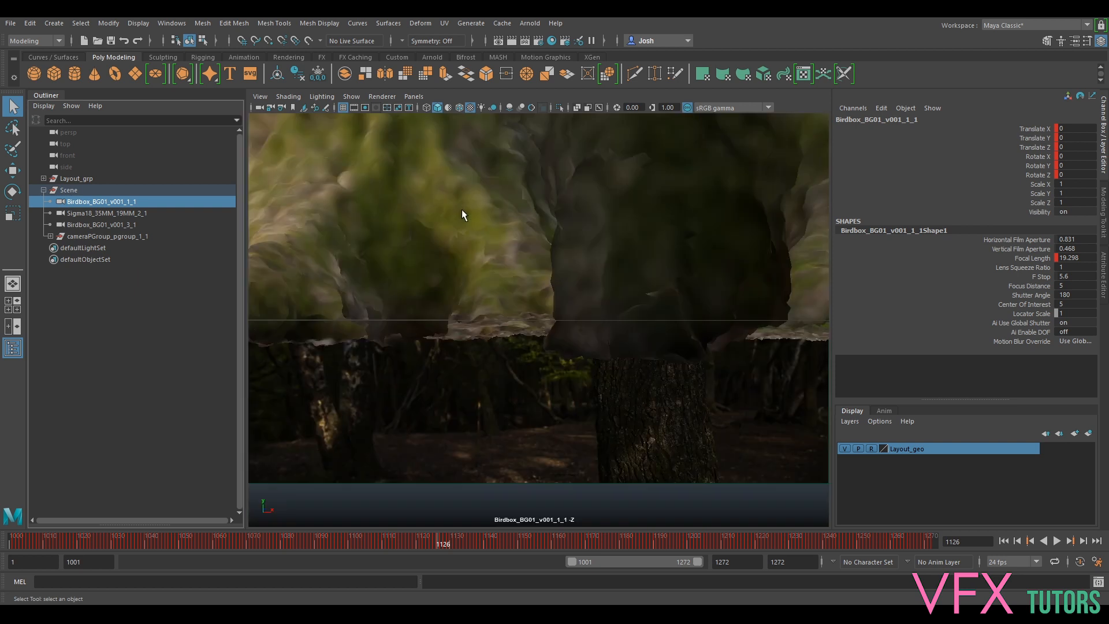
key("alt+v")
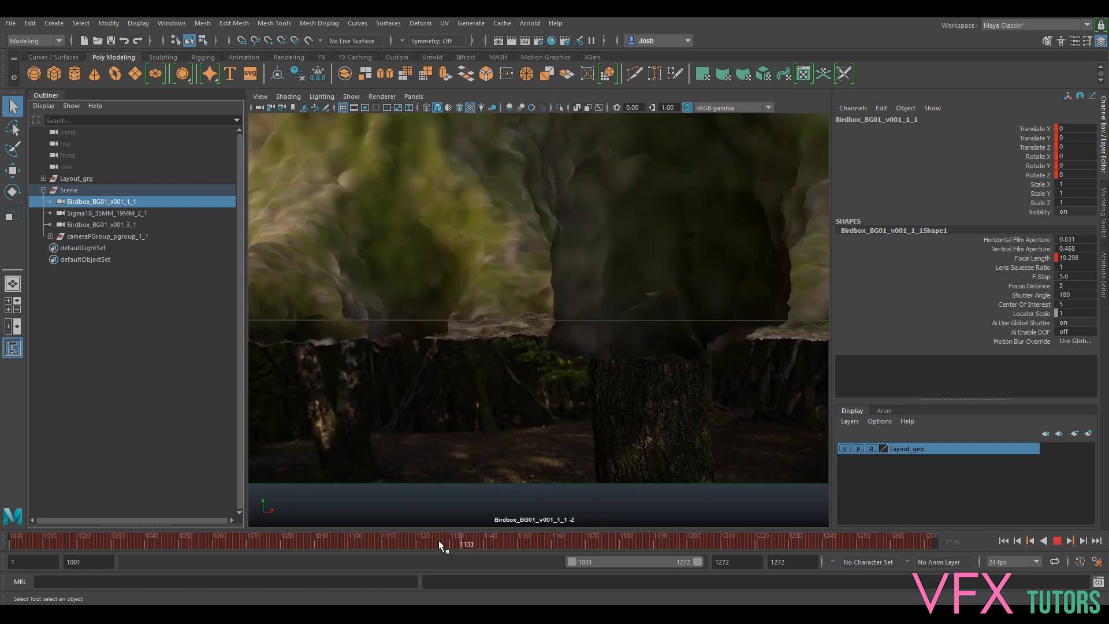
left_click(140, 537)
left_click(40, 539)
key("alt+v")
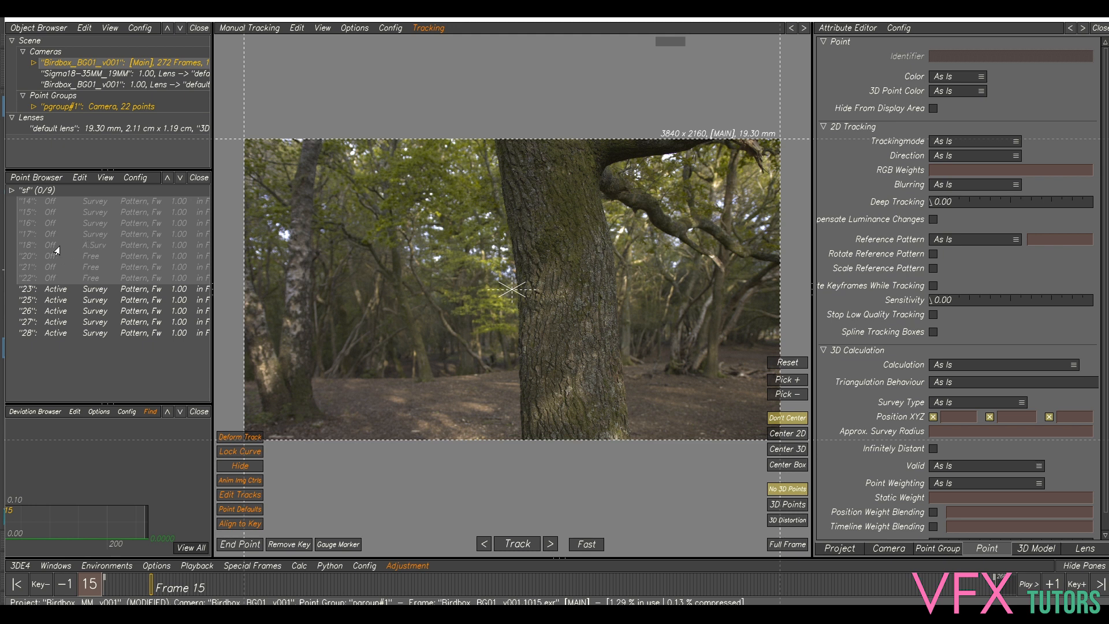
- Set the disabled tracking points 14–22 to Active in the Point Browser
right_click(99, 229)
right_click(54, 234)
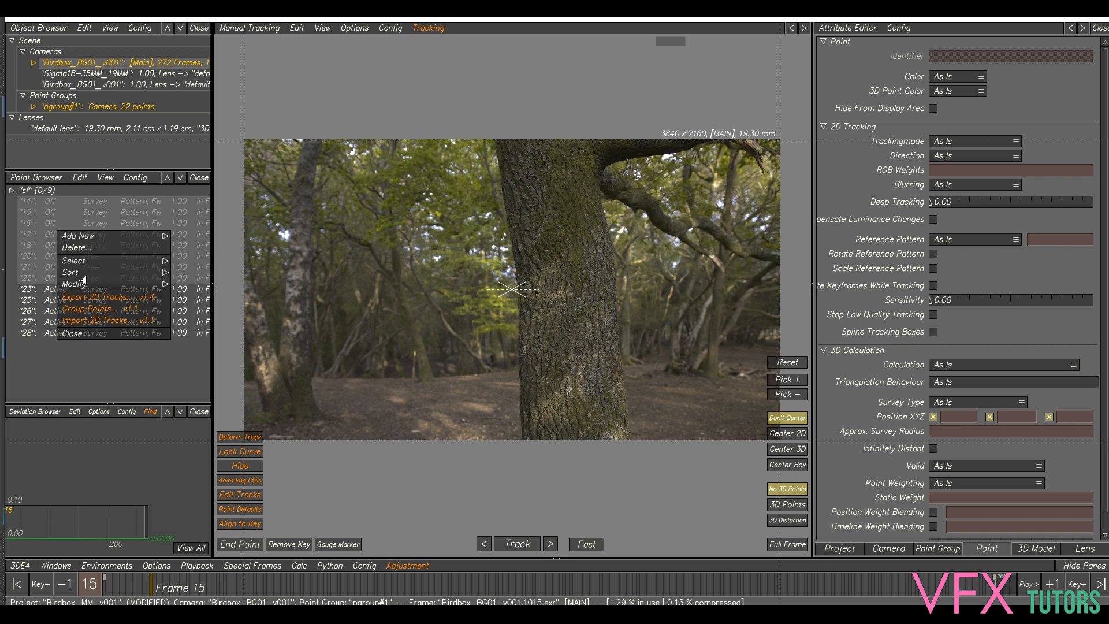
mouse_move(81, 284)
mouse_move(191, 361)
left_click(299, 390)
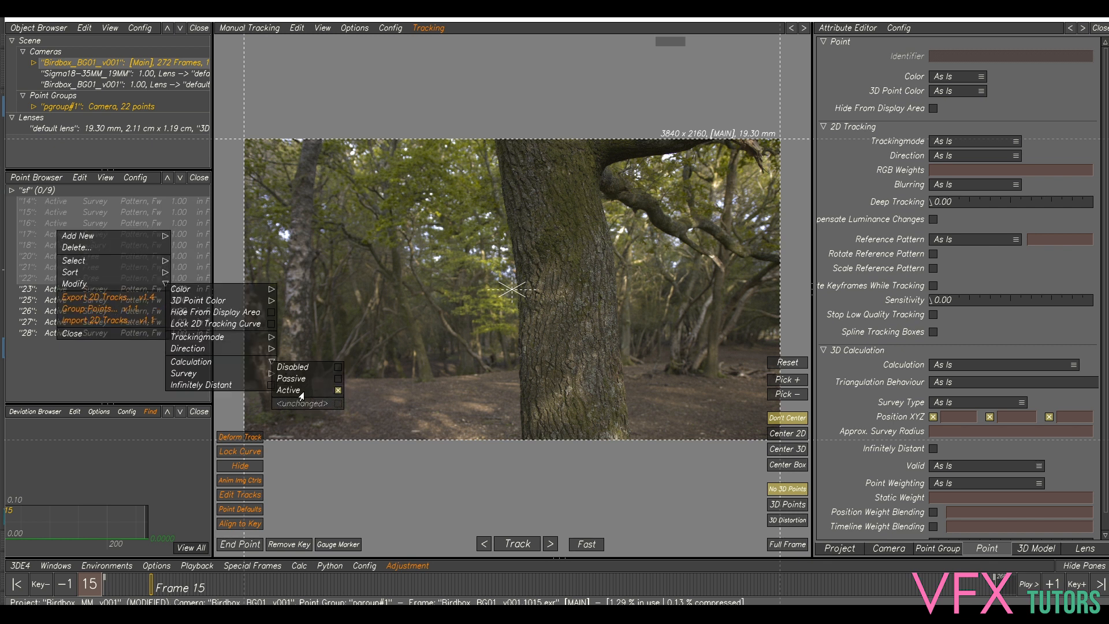
- Recalculate the camera solve, keep the new result, and switch to the Lineup view
key("alt+c")
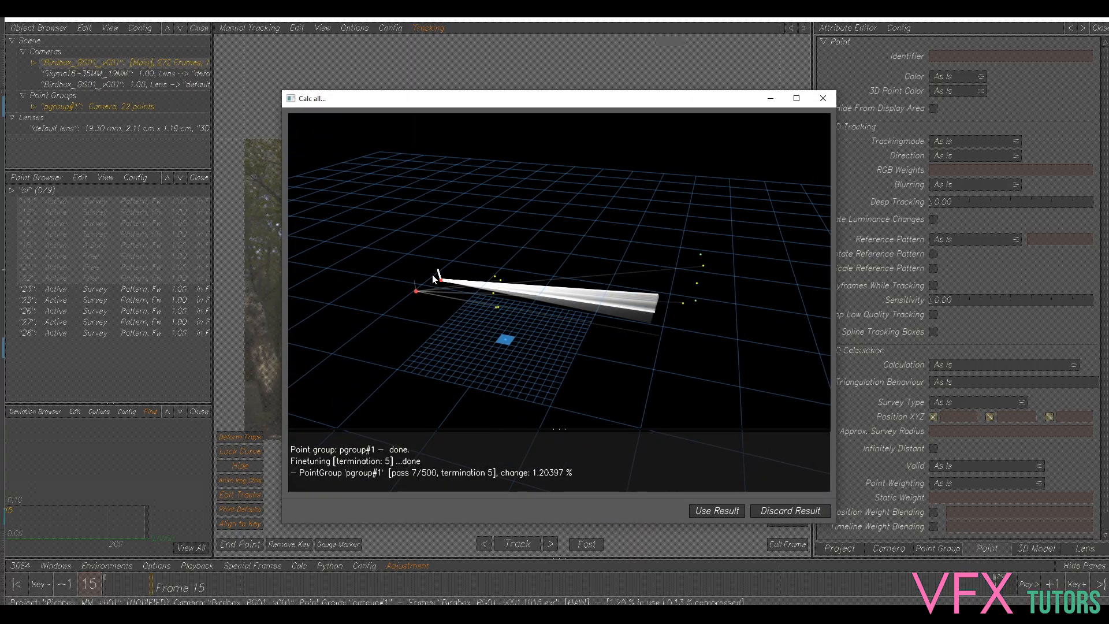
left_click(723, 511)
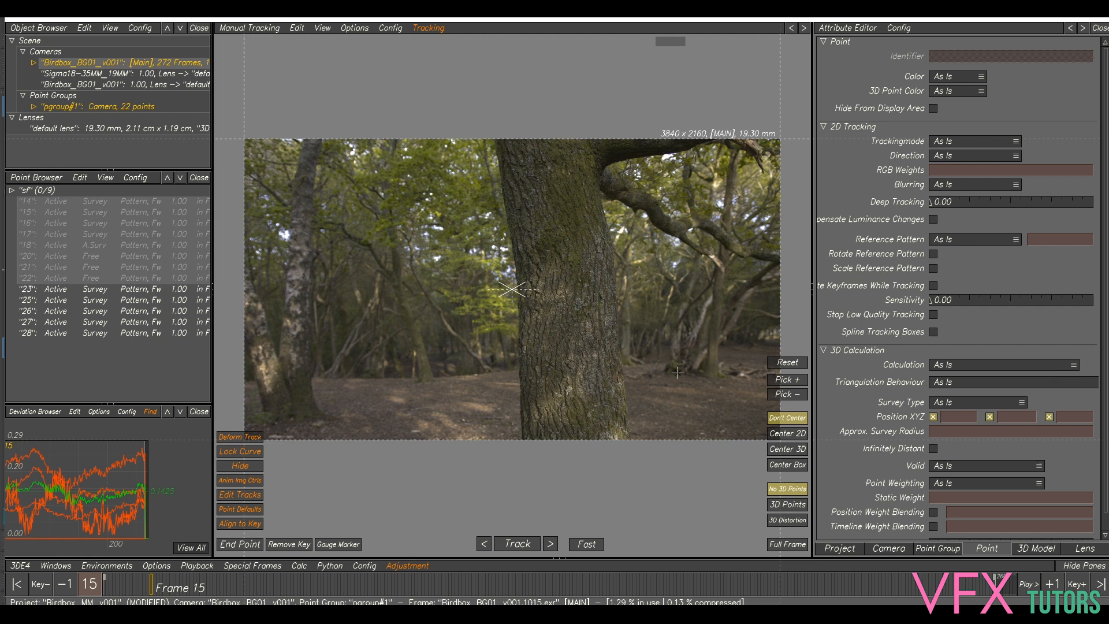
key("F2")
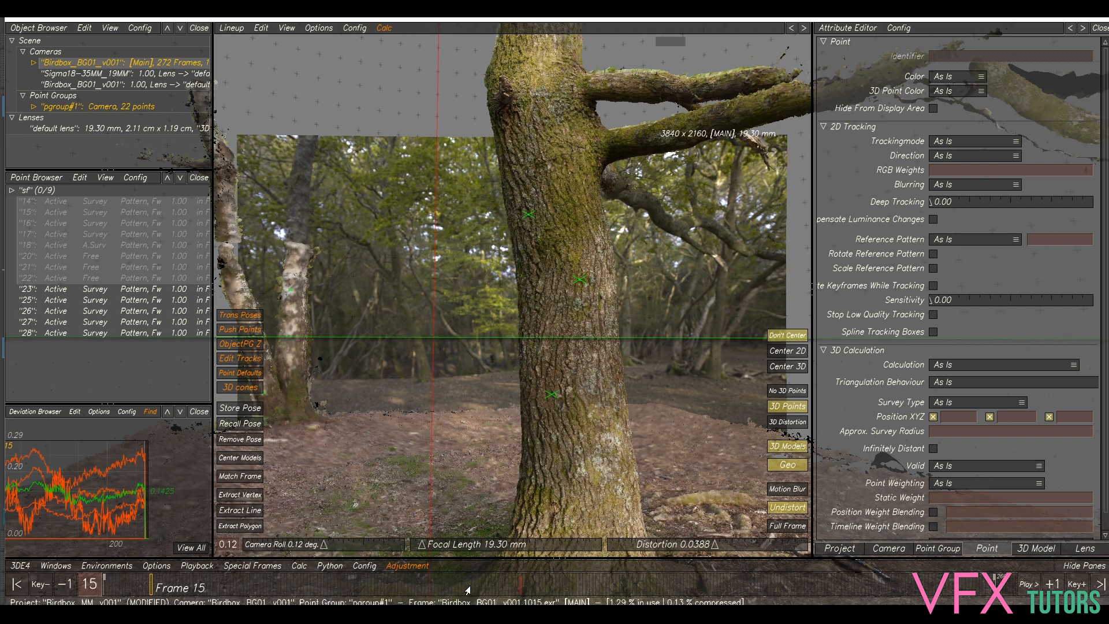
- Set up the Maya MEL-Script export with Startframe 1001 and All Cameras
left_click(568, 588)
left_click(827, 587)
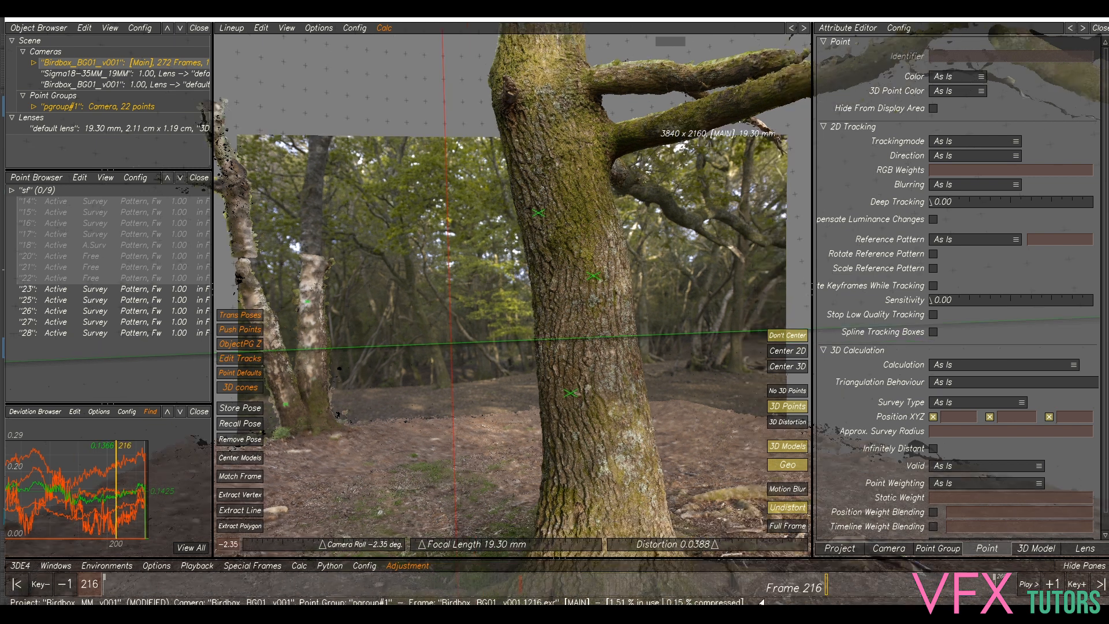
left_click(18, 567)
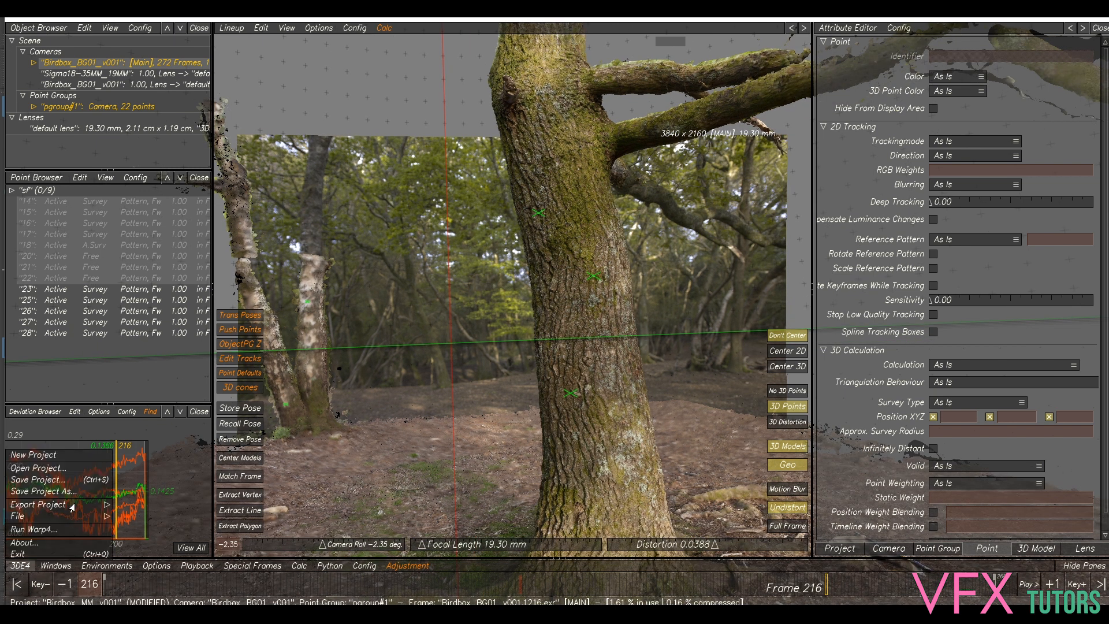
mouse_move(114, 507)
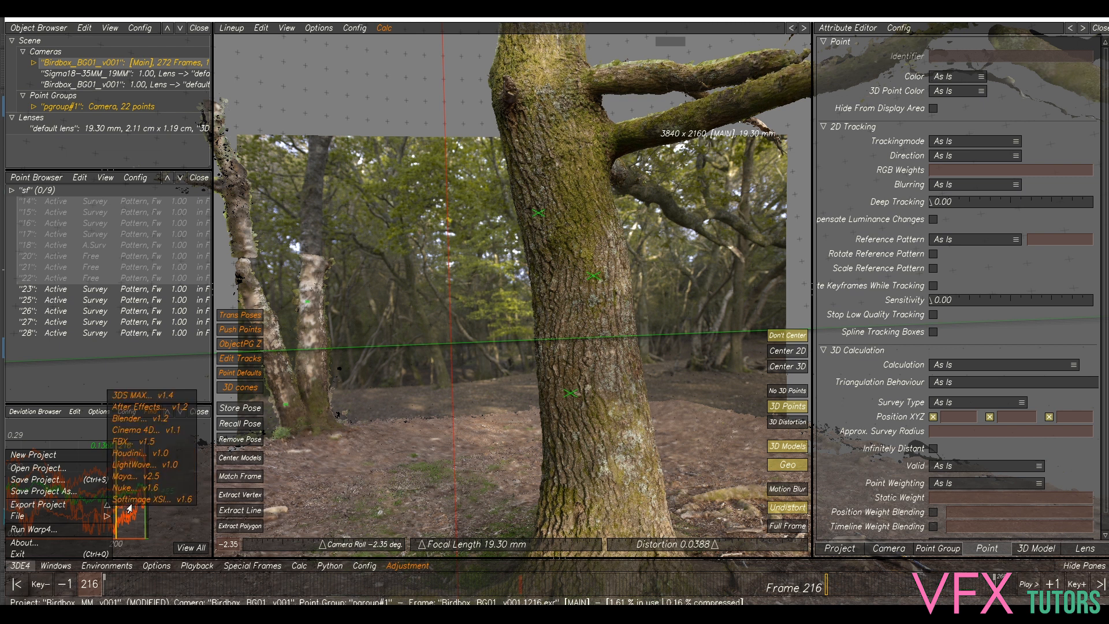
left_click(144, 479)
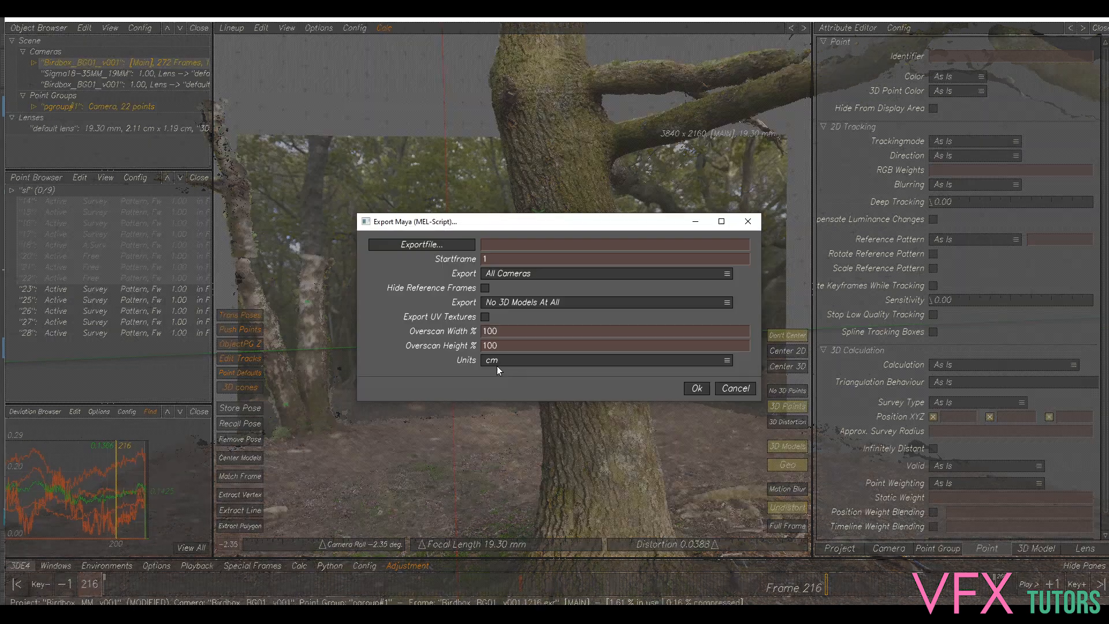
left_click(502, 259)
type("001")
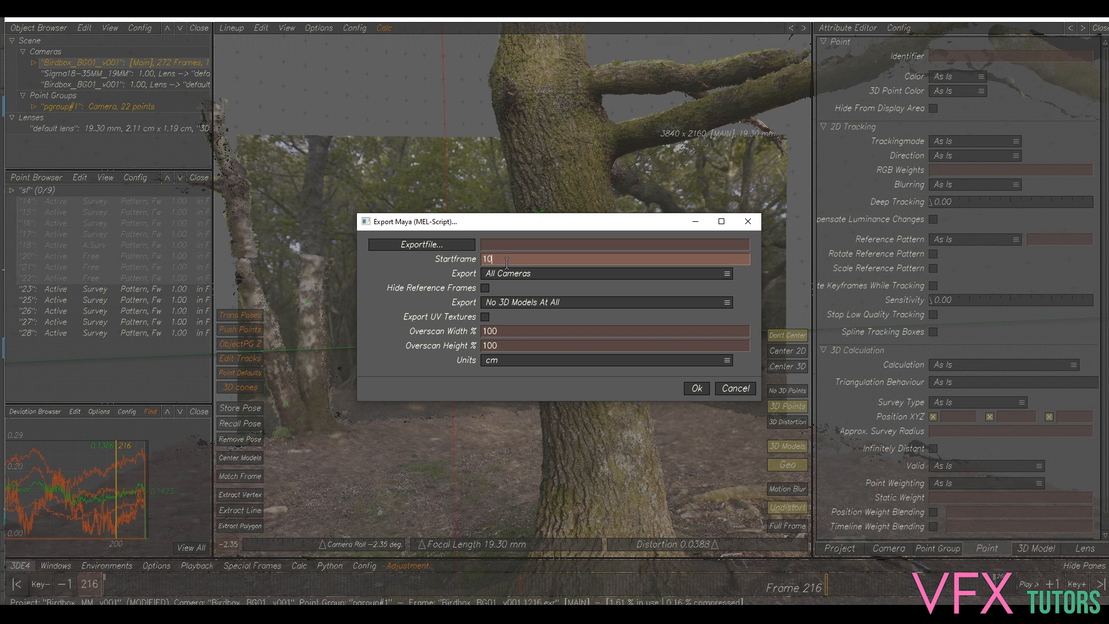
left_click(512, 274)
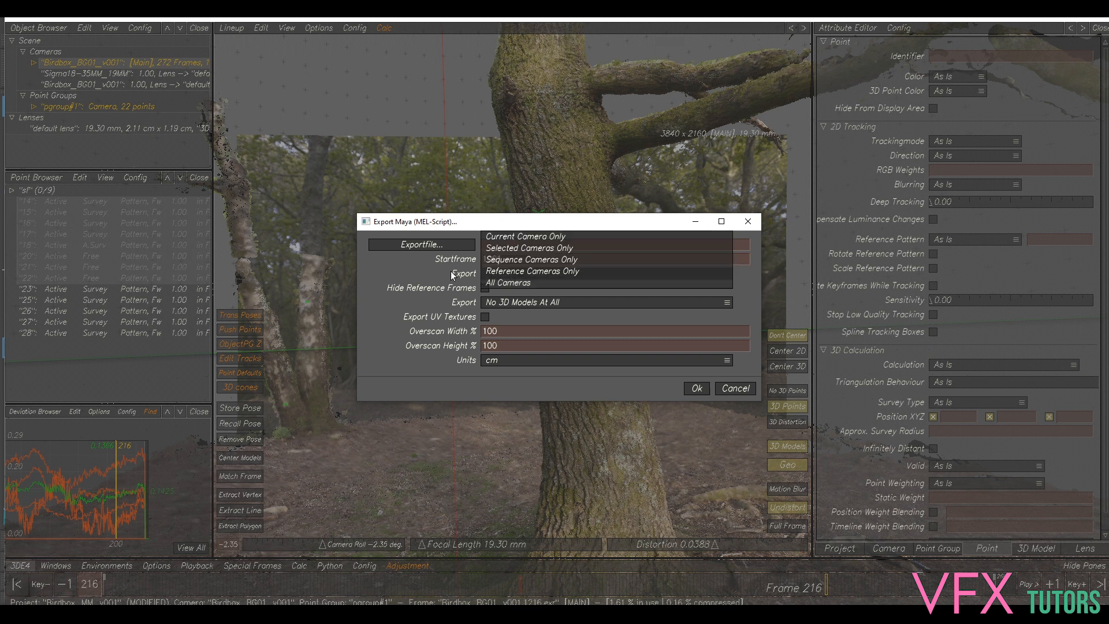
left_click(508, 282)
- Save the export as Birdbox_MM_Cam_v002.mel, run it, and dismiss the success message
left_click(427, 244)
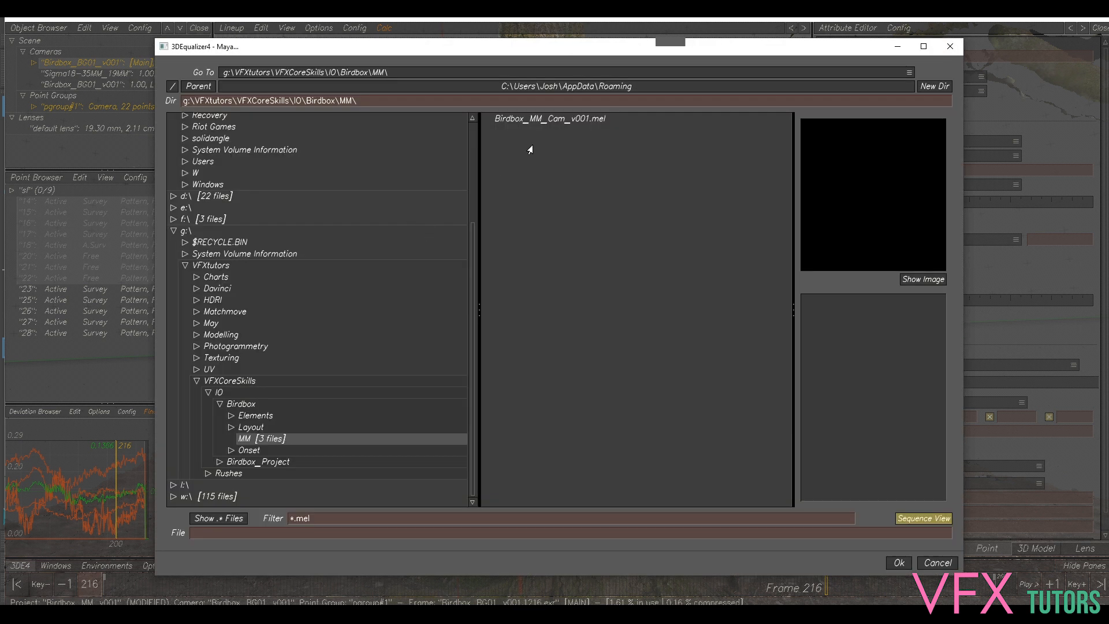
left_click(587, 118)
left_click_drag(297, 533, 284, 530)
type("2")
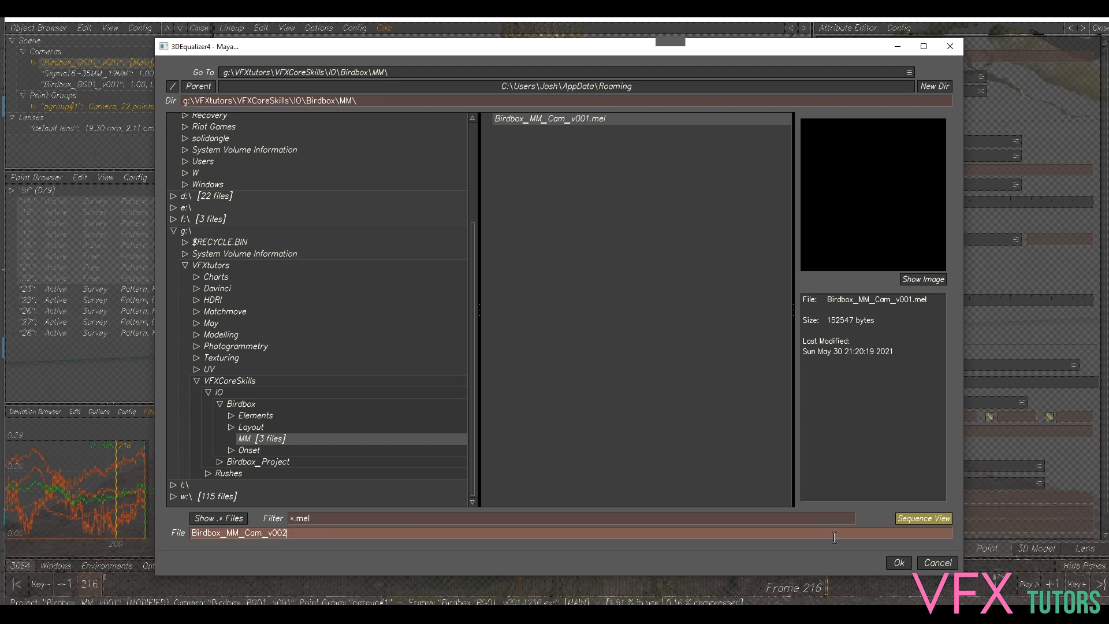
left_click(899, 563)
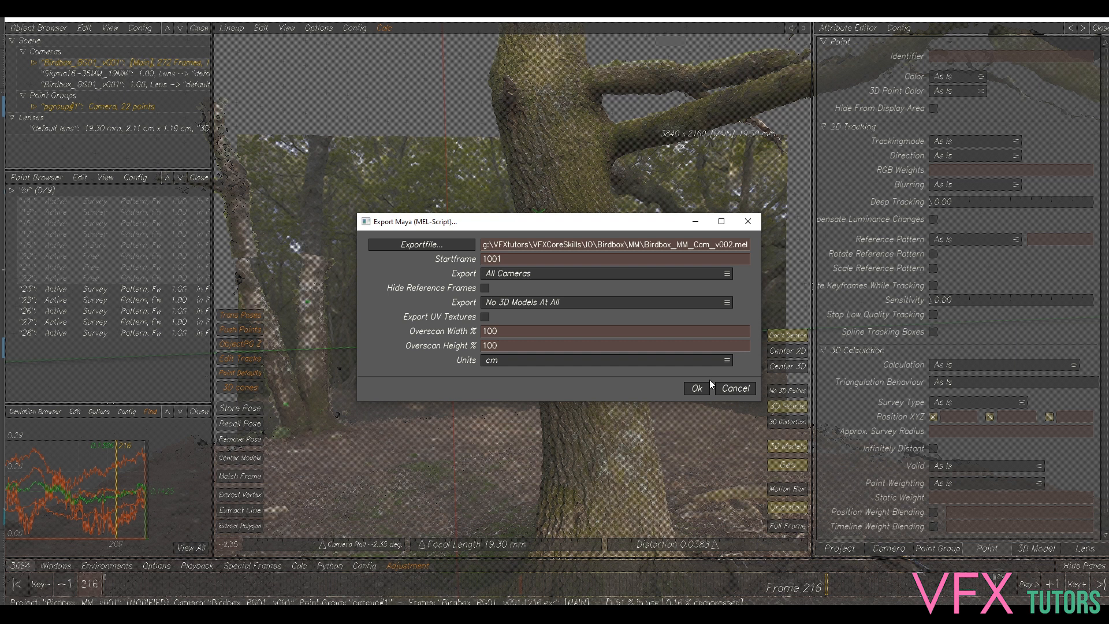
left_click(694, 389)
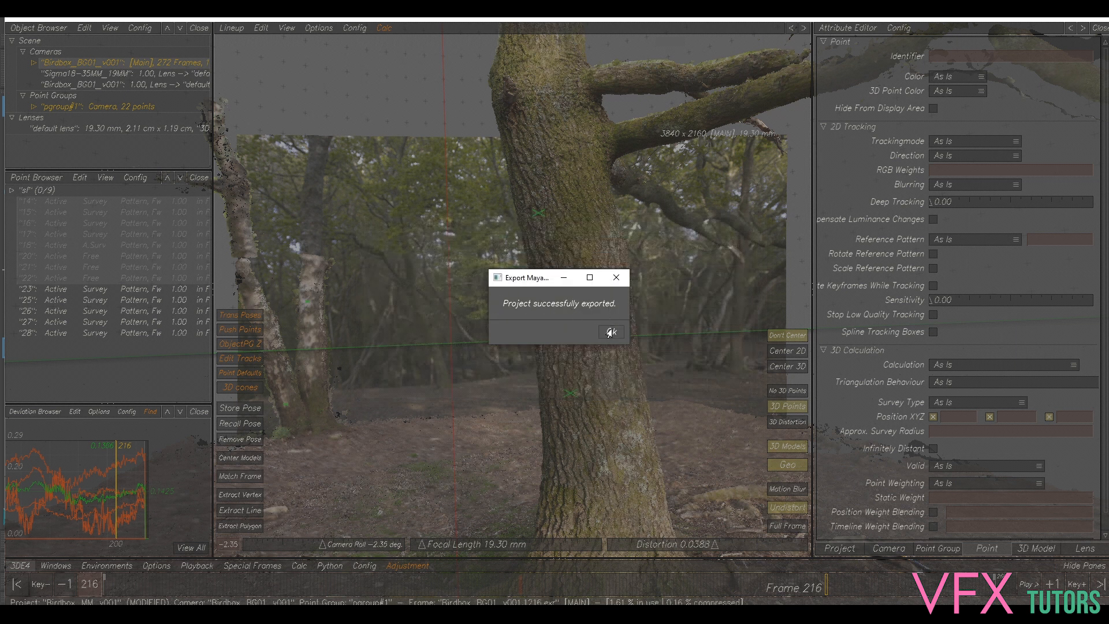
left_click(610, 325)
- Back in Maya, delete the old Scene group and its cameras
mouse_move(439, 613)
left_click(514, 552)
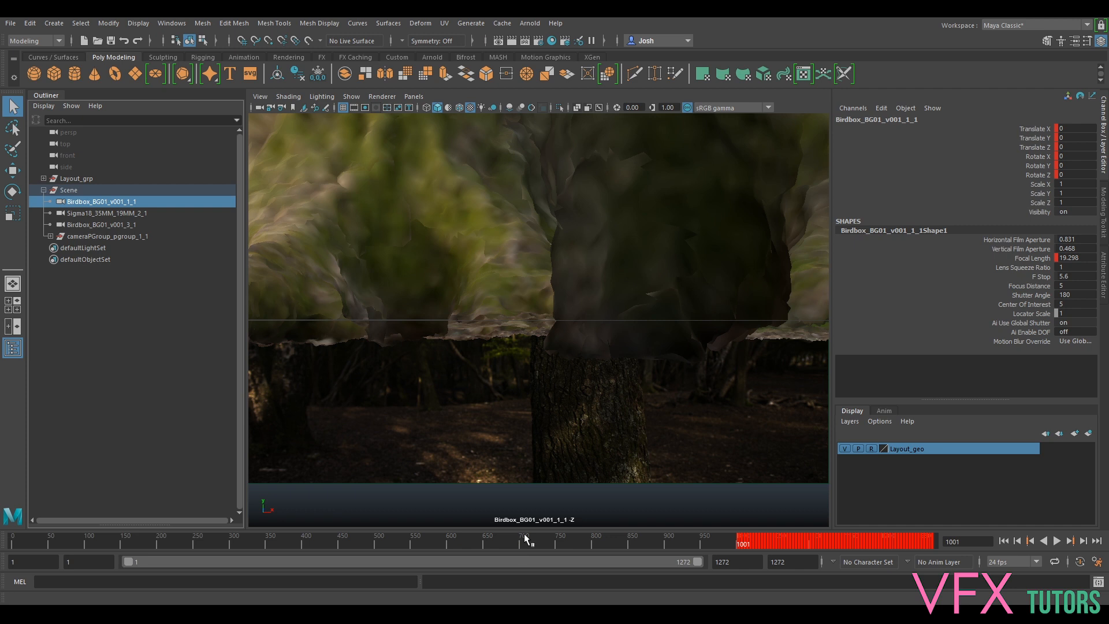
left_click(75, 191)
key("Delete")
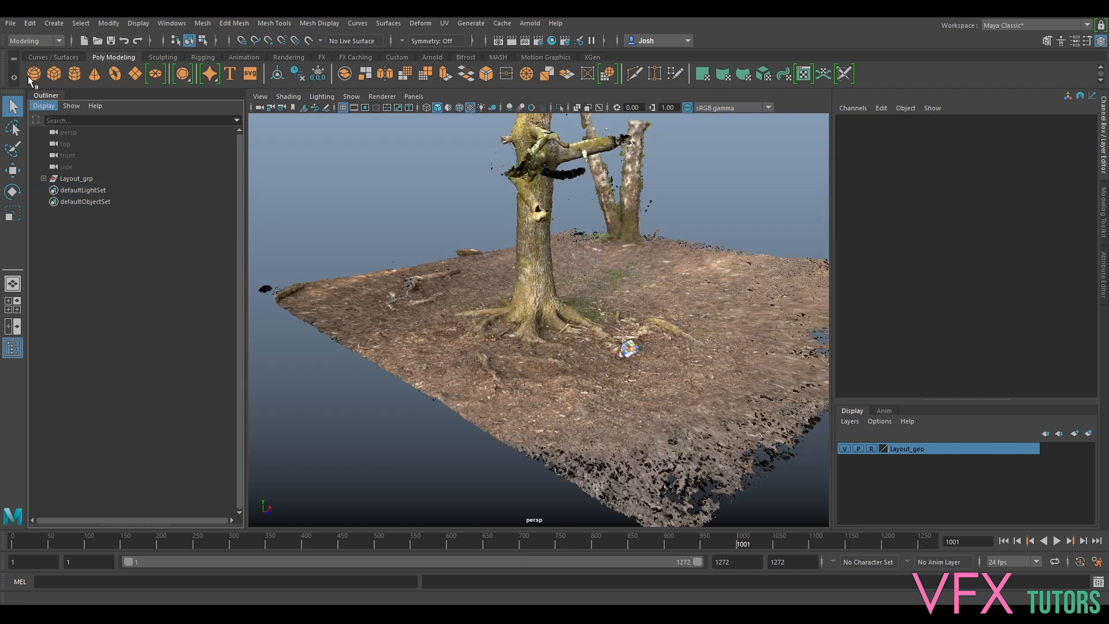
- Import Birdbox_MM_Cam_v002.mel and select its Birdbox_BG01_v001_1_1 camera
left_click(10, 24)
left_click(40, 149)
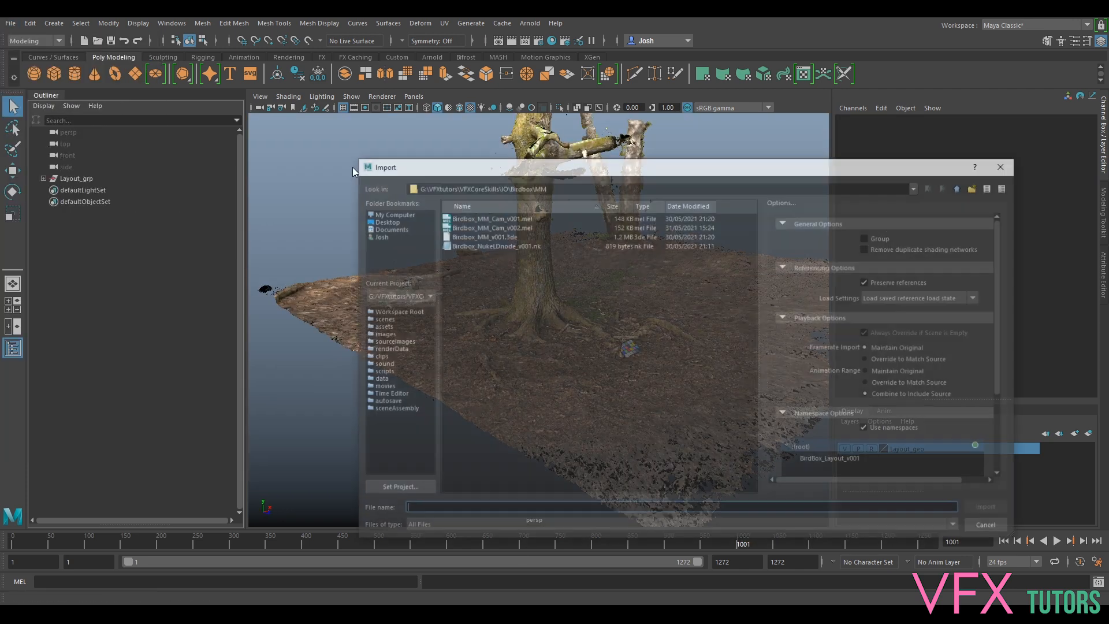
left_click(474, 228)
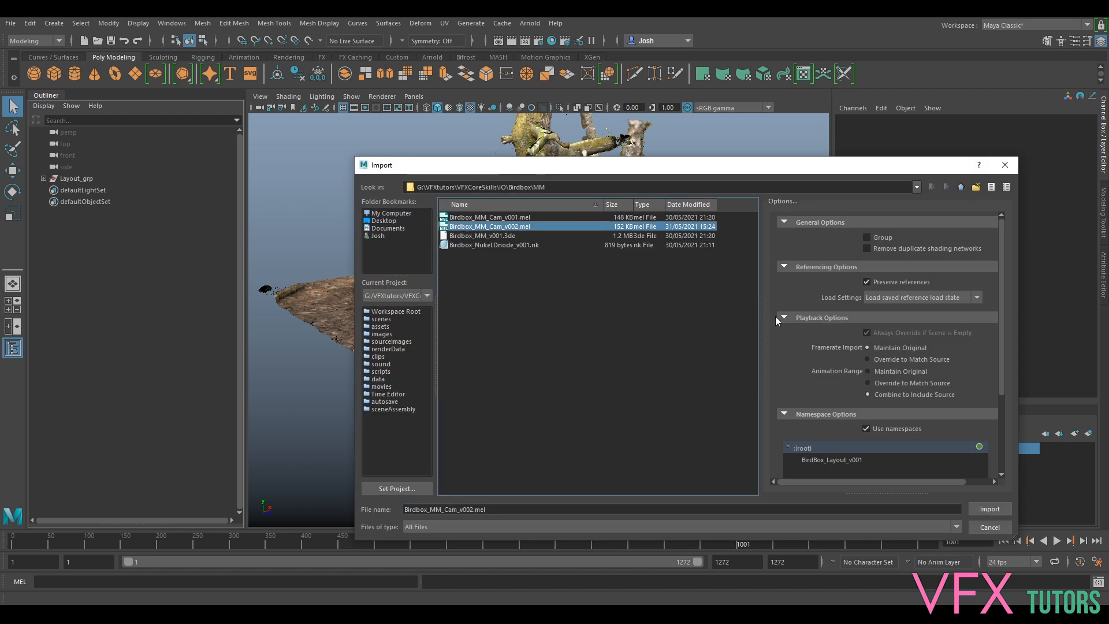
left_click(974, 513)
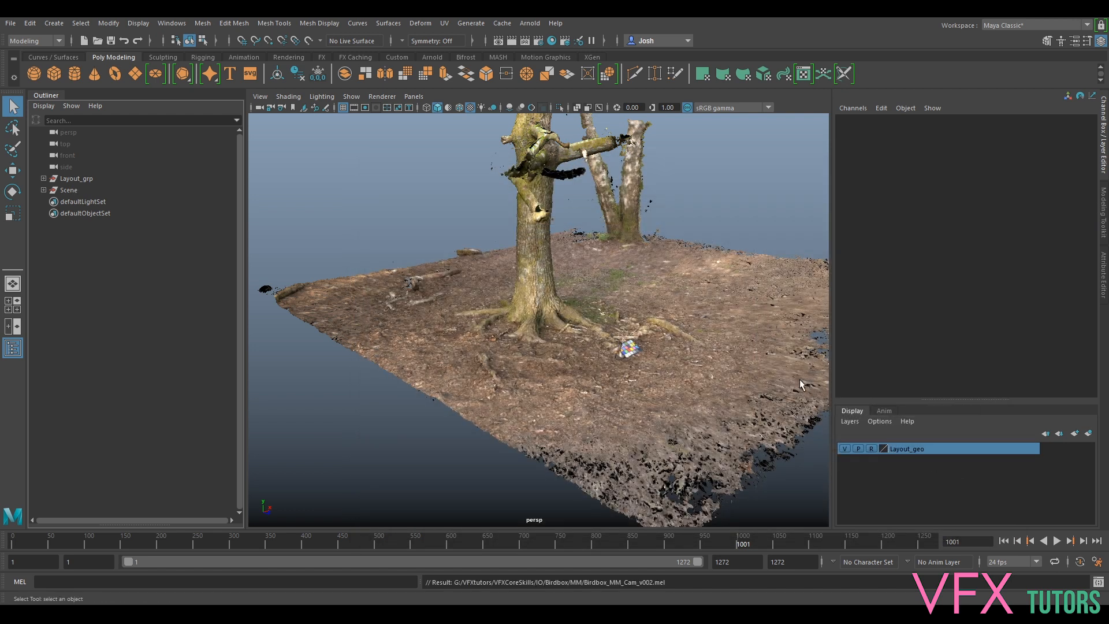
left_click(44, 190)
left_click(88, 199)
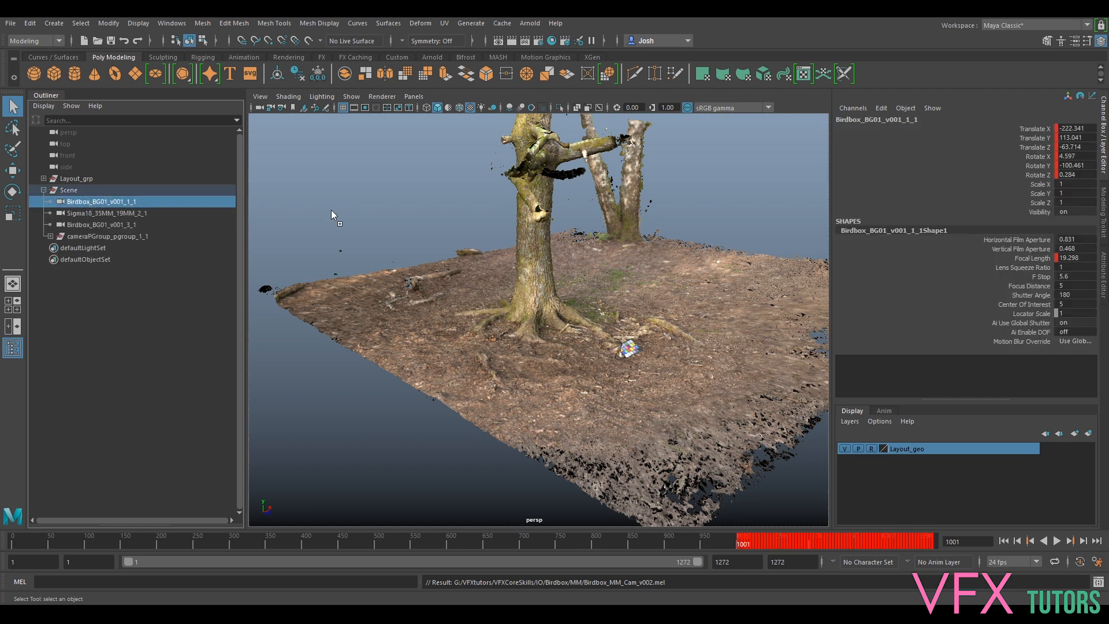
- Set the playback start frame to 1001 and scrub through the shot to 1181
left_click(107, 560)
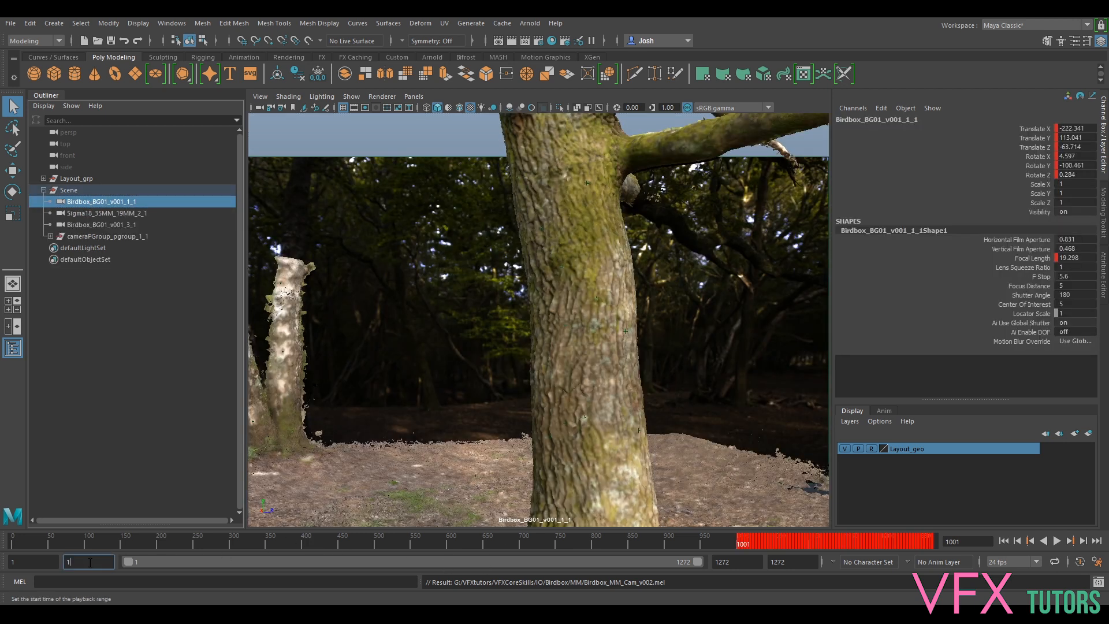
type("001")
key("Return")
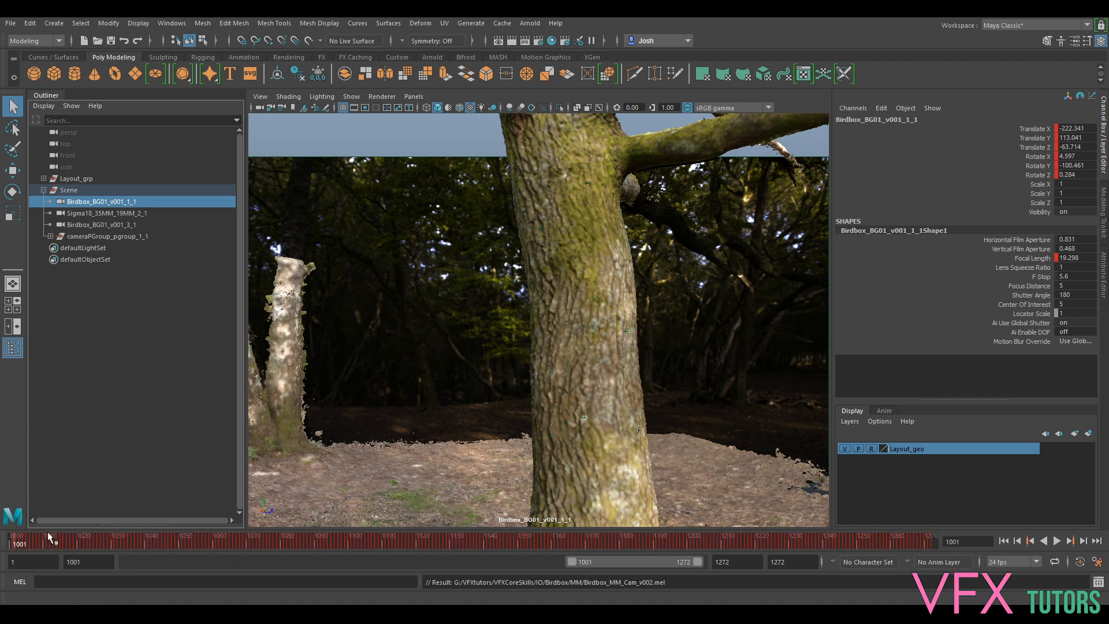
left_click_drag(166, 546, 629, 543)
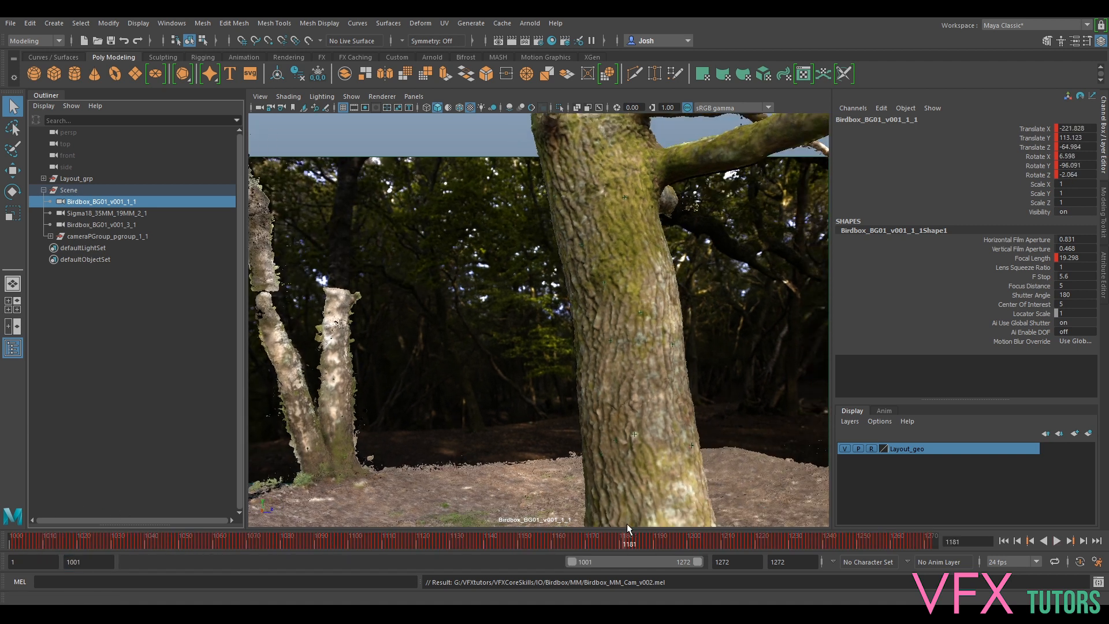
- Delete the unwanted Sigma18_35MM_19MM_2_1 camera
left_click(96, 213)
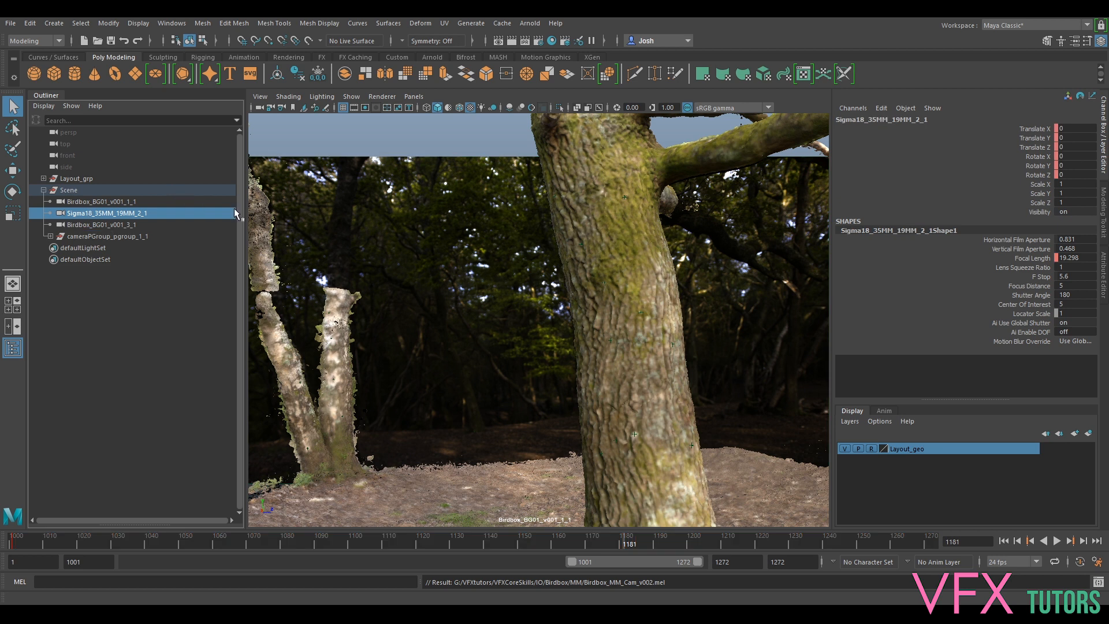
left_click(95, 202)
left_click(102, 214)
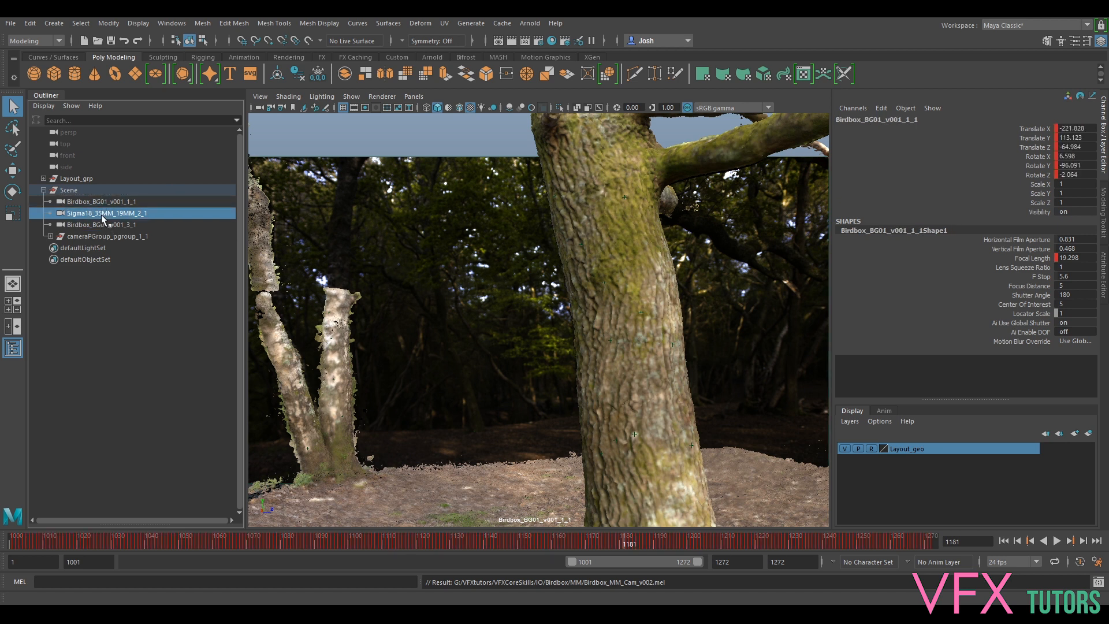
key("ctrl+l")
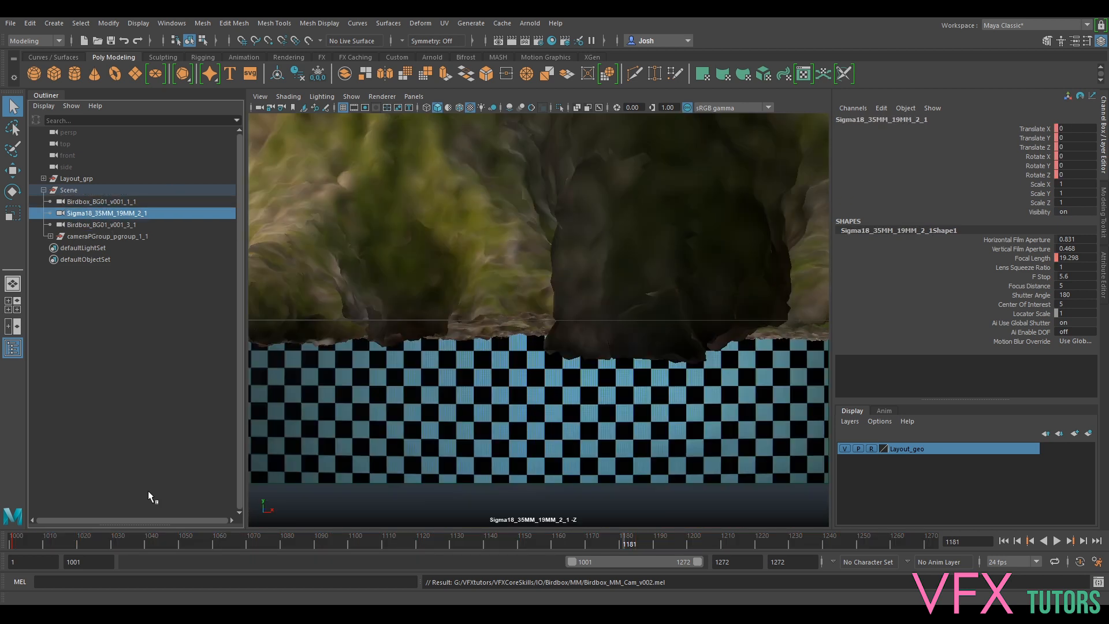
key("Delete")
- Review the shot through Birdbox_BG01_v001_3_1, then Birdbox_BG01_v001_1_1
left_click(91, 215)
middle_click_drag(92, 214, 485, 232)
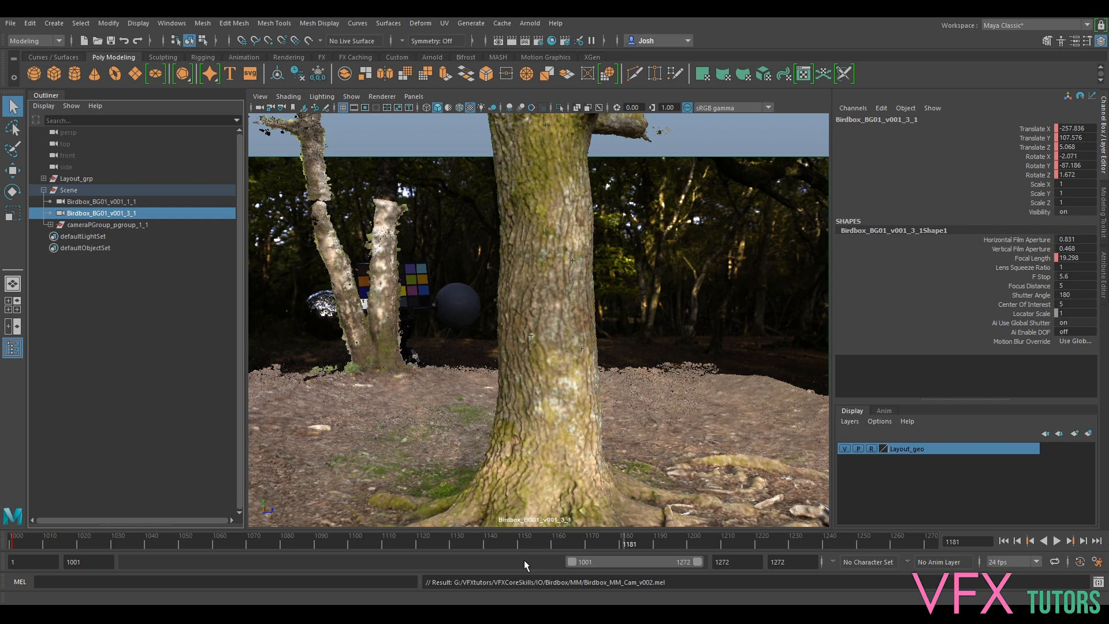
left_click_drag(629, 546, 558, 540)
left_click(109, 202)
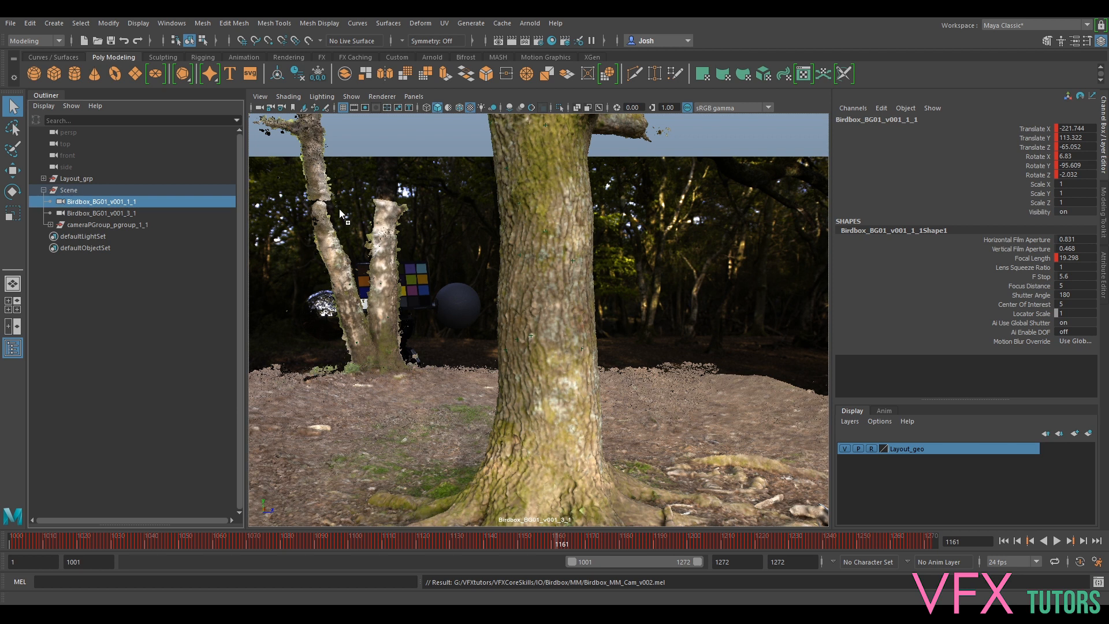
middle_click_drag(338, 209, 340, 211)
- Rename the Scene group to MM_grp
double_click(78, 190)
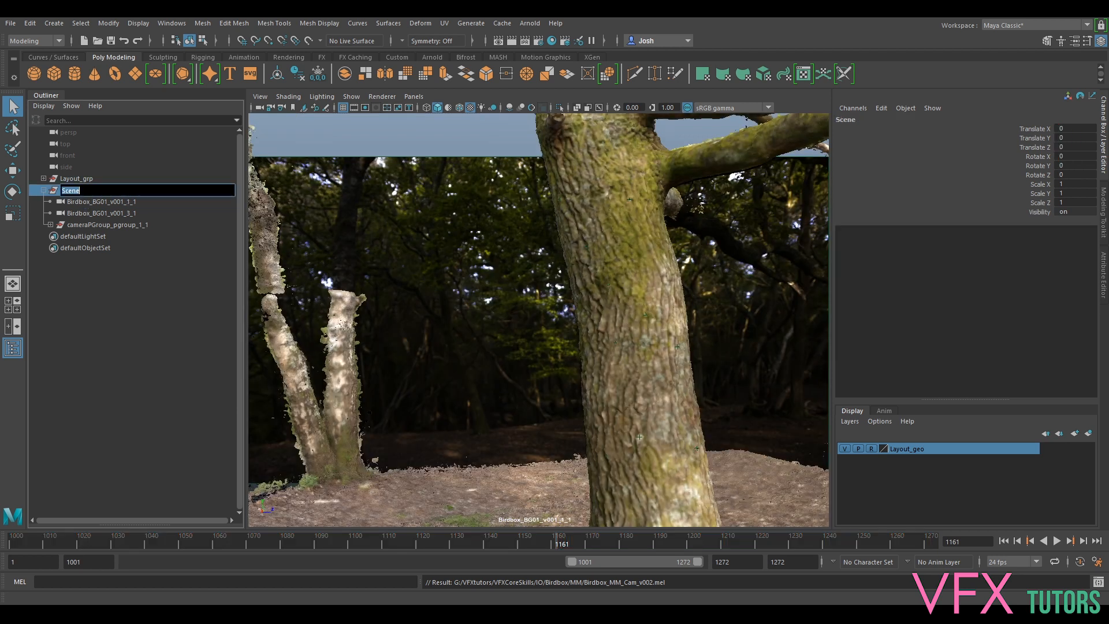
left_click(64, 190)
double_click(64, 191)
type("MM_grp")
key("Return")
left_click(44, 191)
left_click(81, 181)
left_click(68, 191)
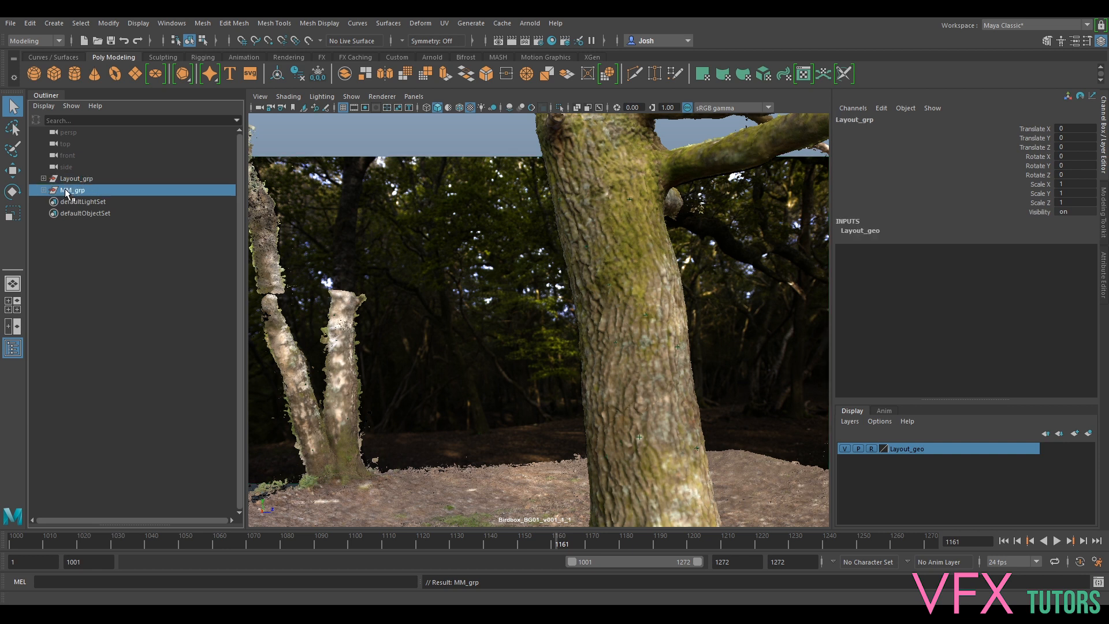
- Hide the Birdbox_BG01_v001_3_1 camera and the cameraPGroup_pgroup_1_1 point group
left_click(44, 190)
left_click(114, 202)
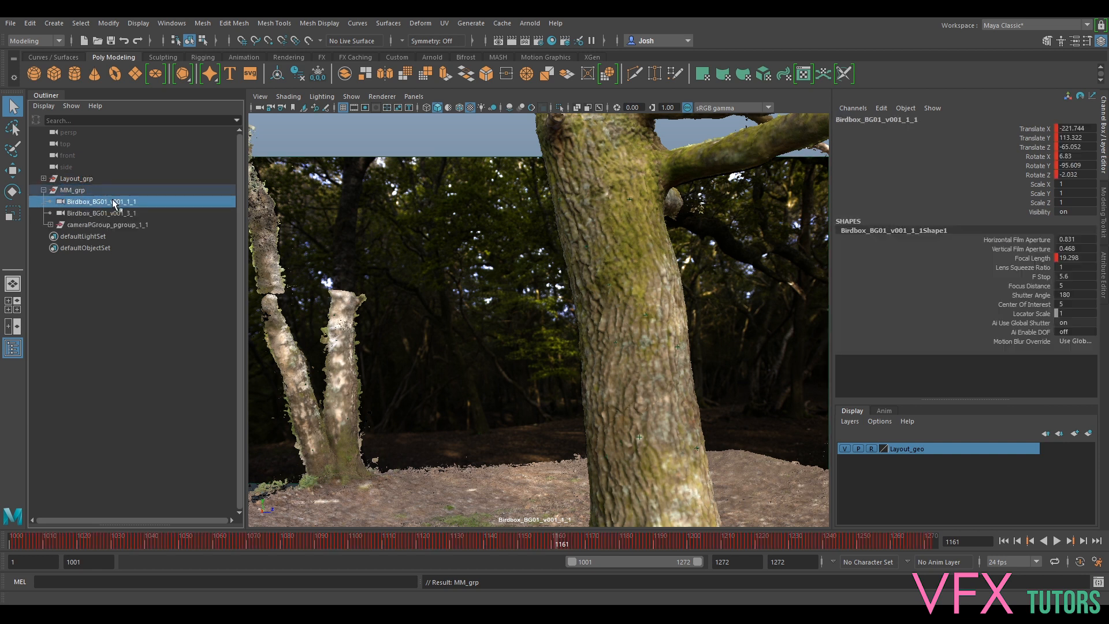
left_click(110, 213)
key("h")
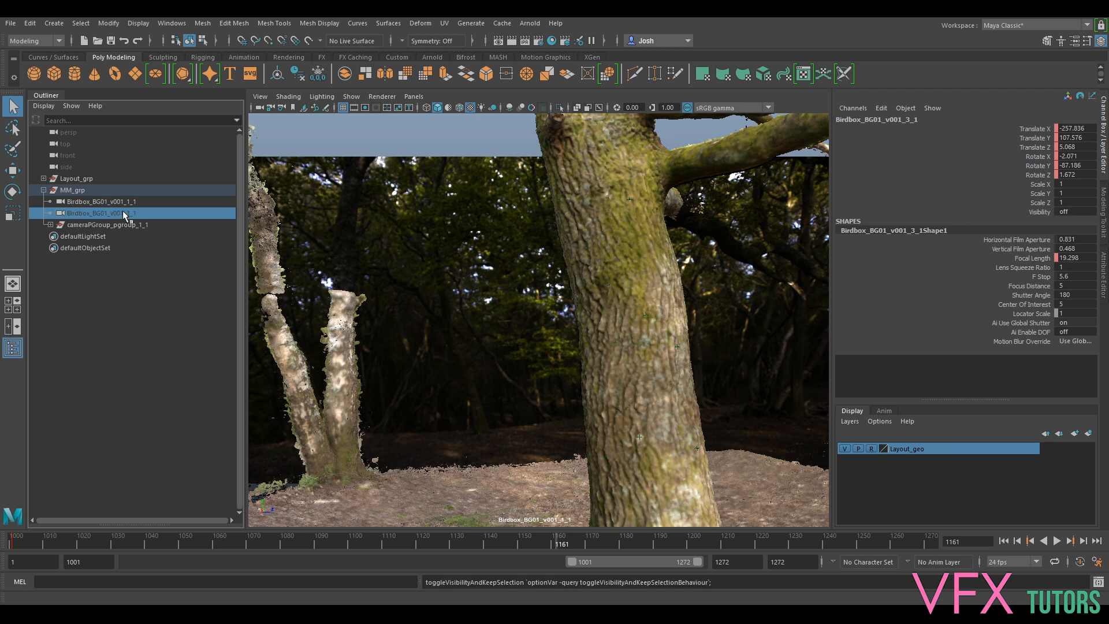
left_click(123, 202)
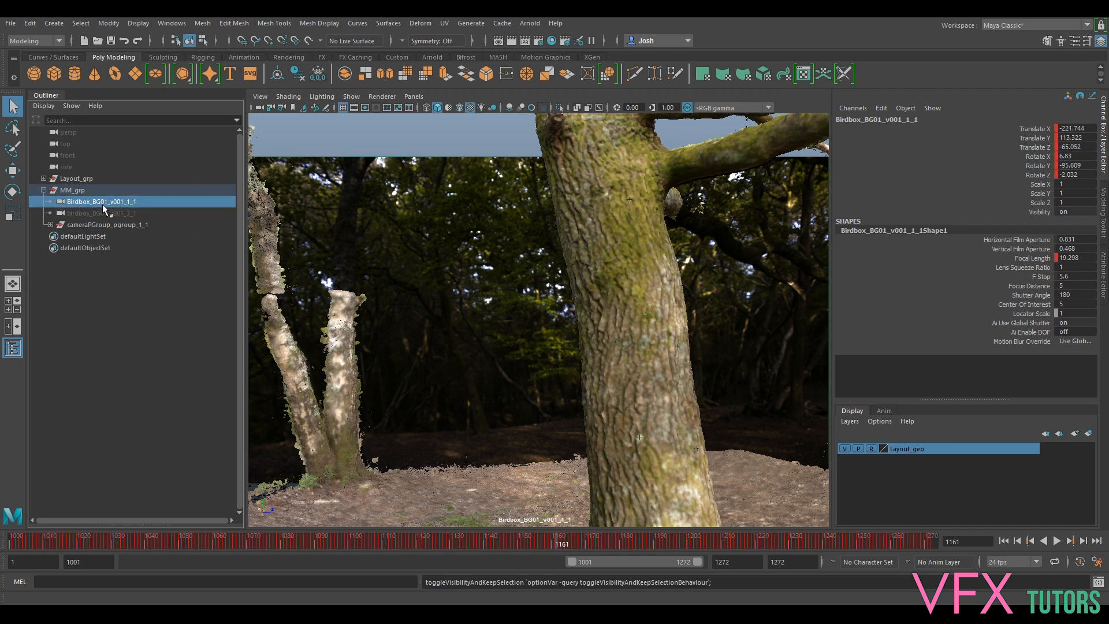
left_click(102, 225)
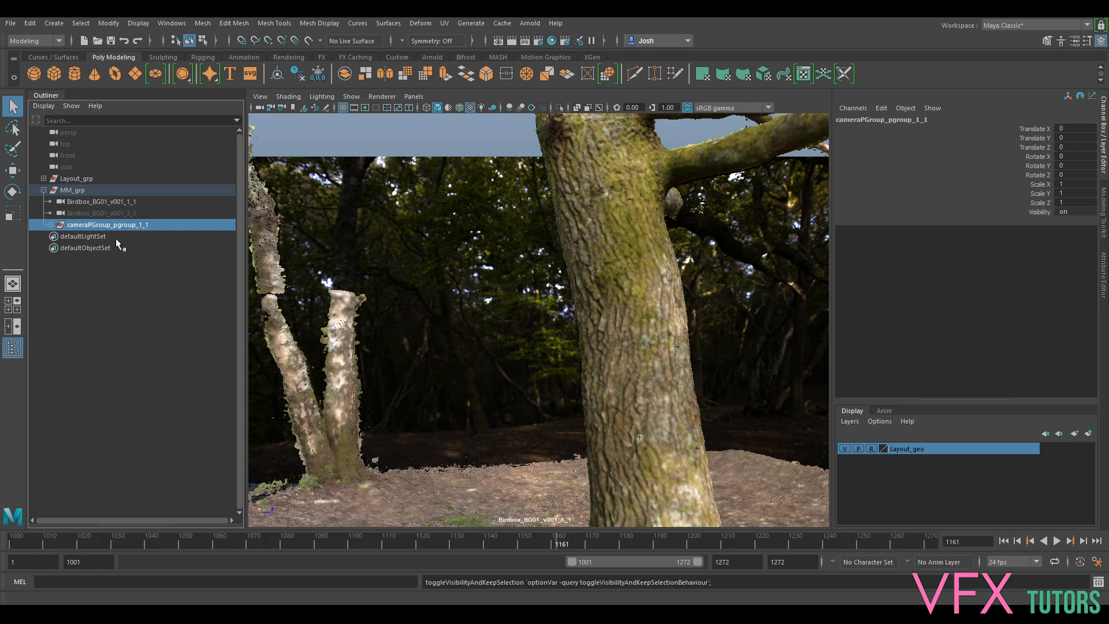
key("h")
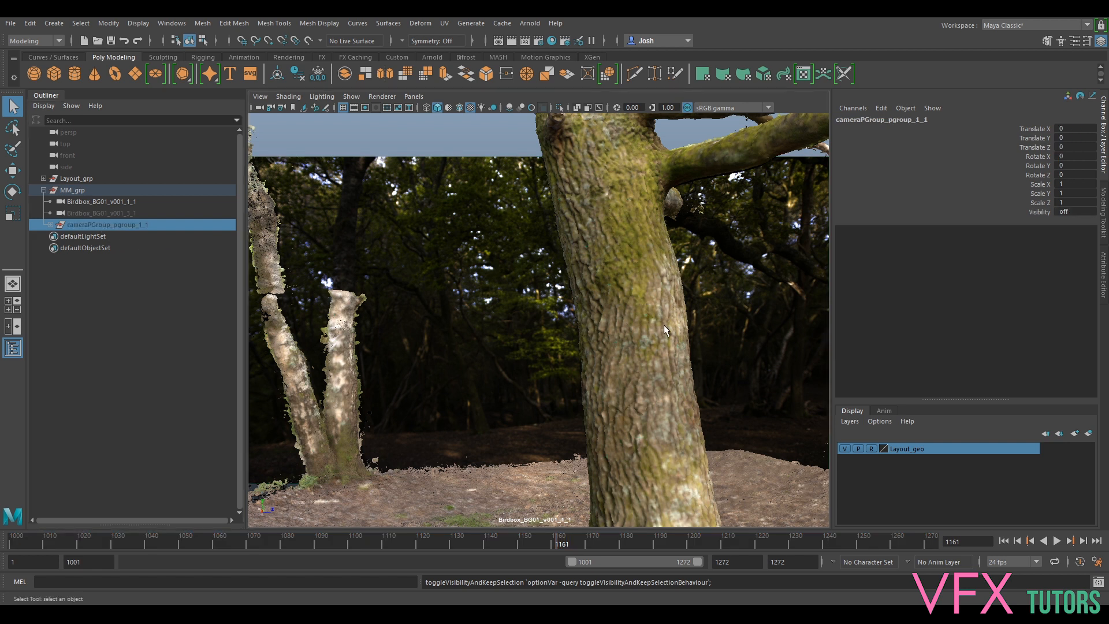
- Select locators p05–p28, collapse the point group, and select Birdbox_BG01_v001_1_1
left_click(50, 225)
left_click(84, 238)
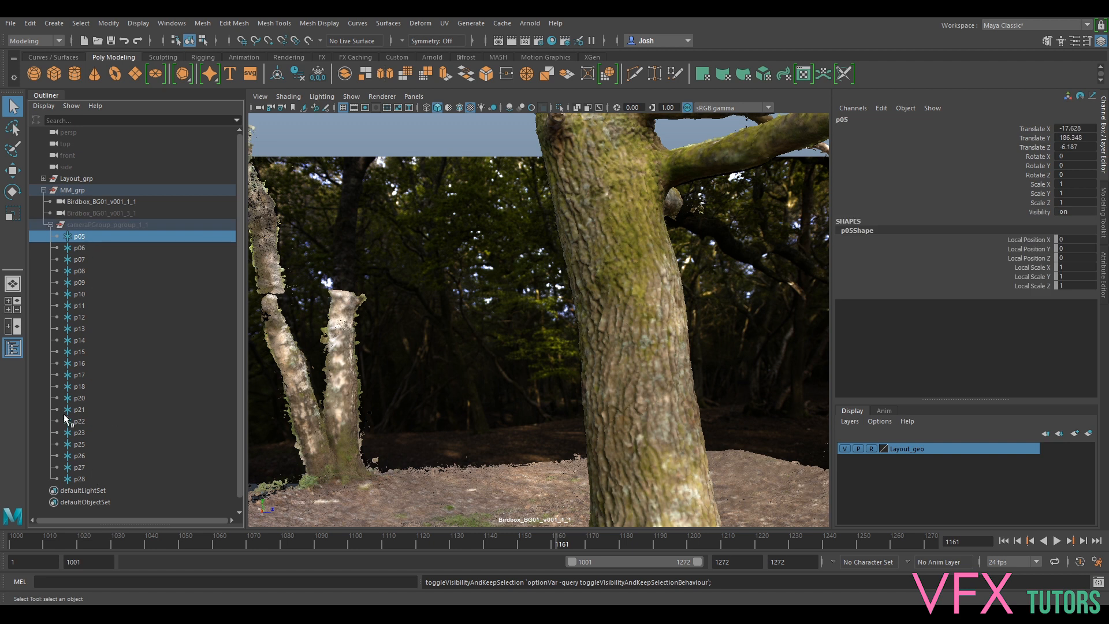
left_click(84, 479, "shift")
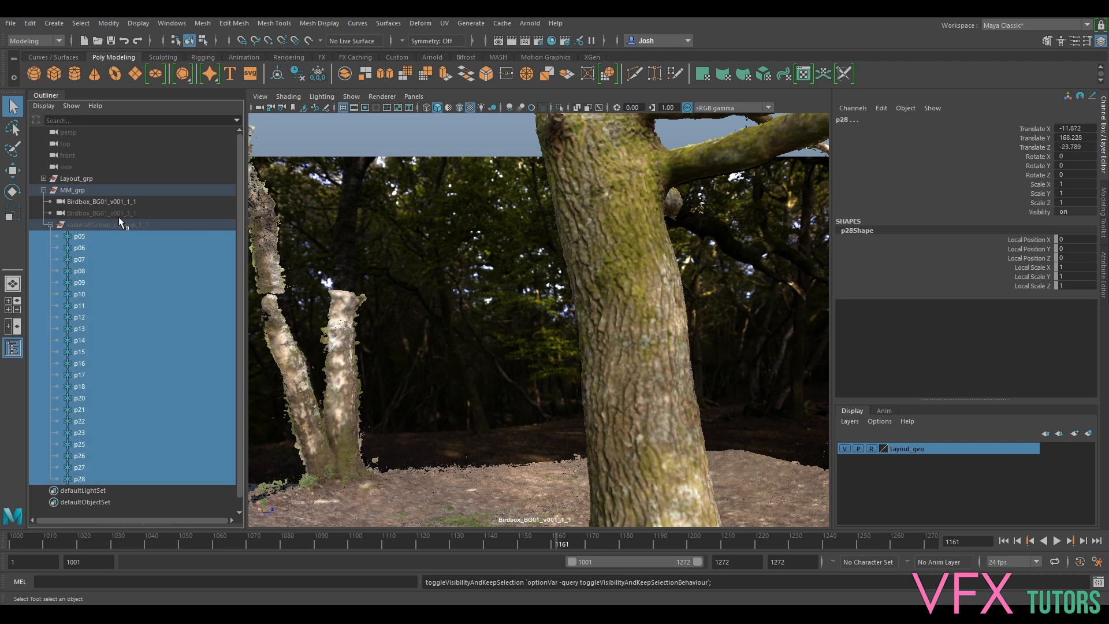
left_click(118, 222)
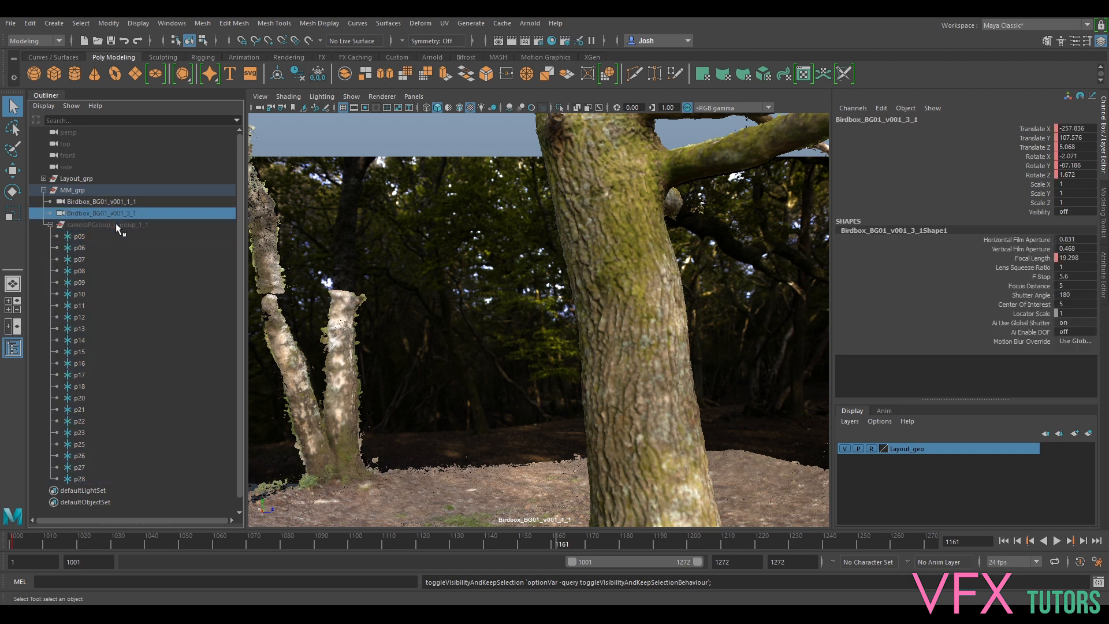
left_click(76, 237)
left_click(90, 477, "shift")
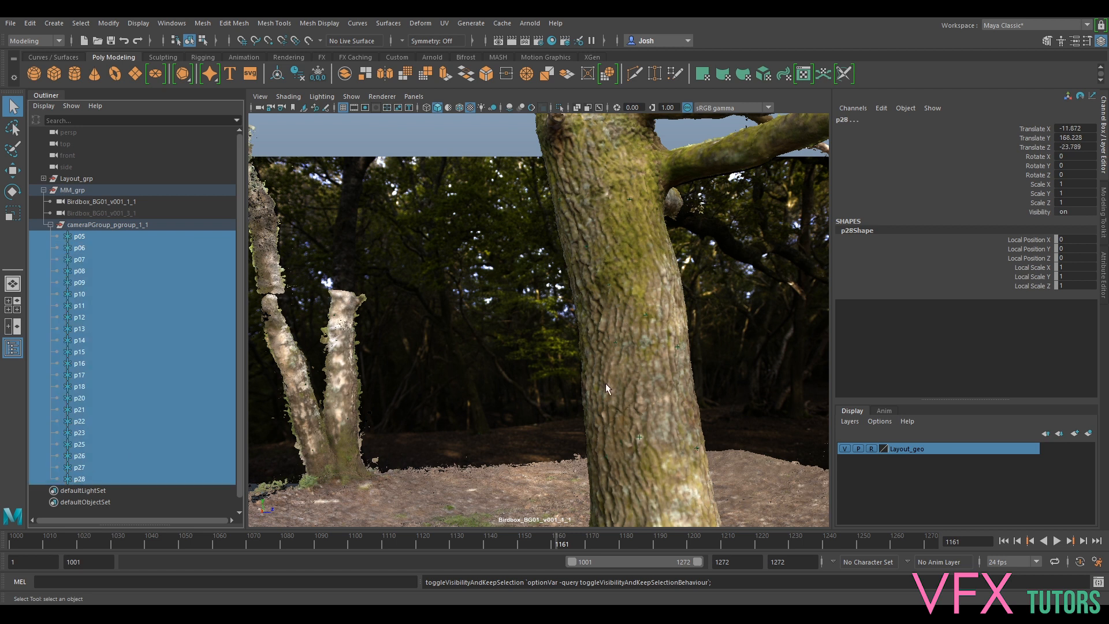
left_click(52, 224)
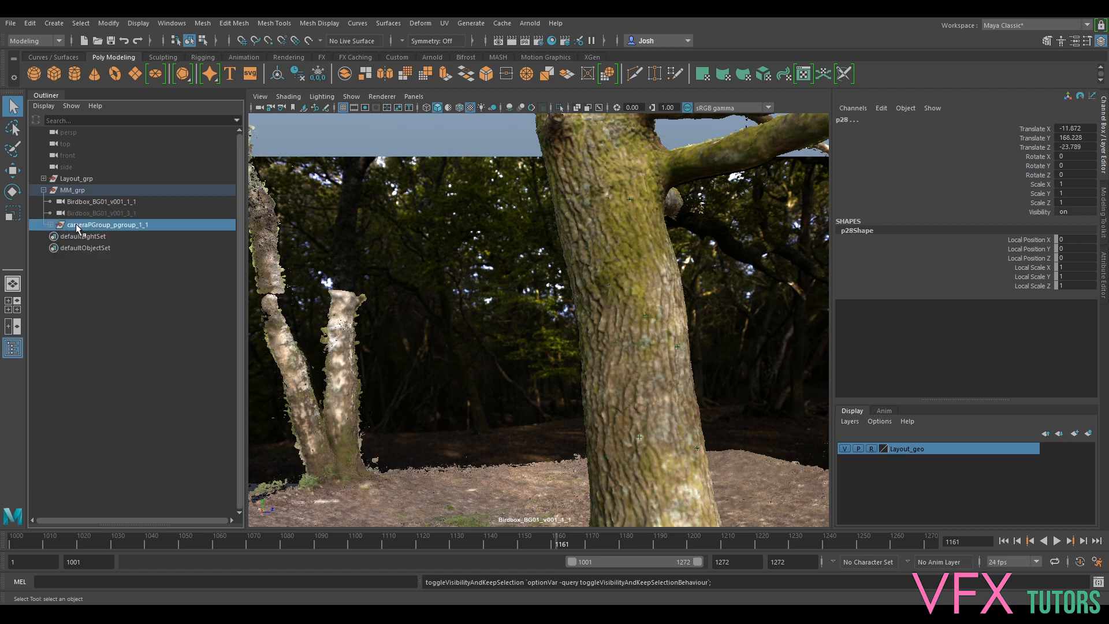
left_click(77, 227)
left_click(99, 202)
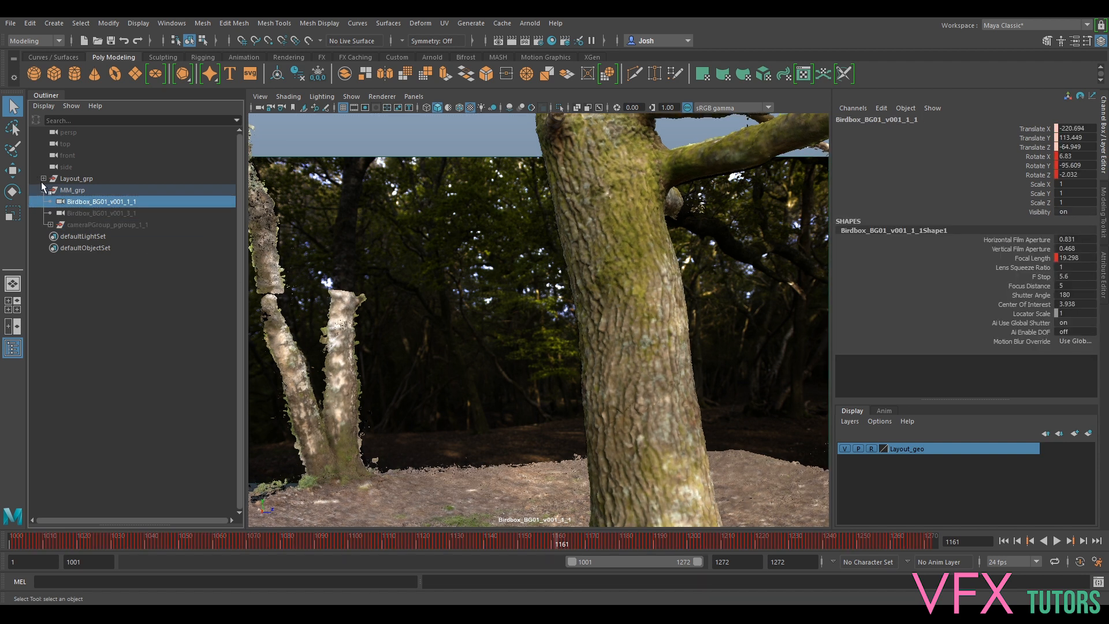
- Go to frame 1076 and look through camera Birdbox_BG01_v001_1_1
left_click_drag(501, 540, 273, 541)
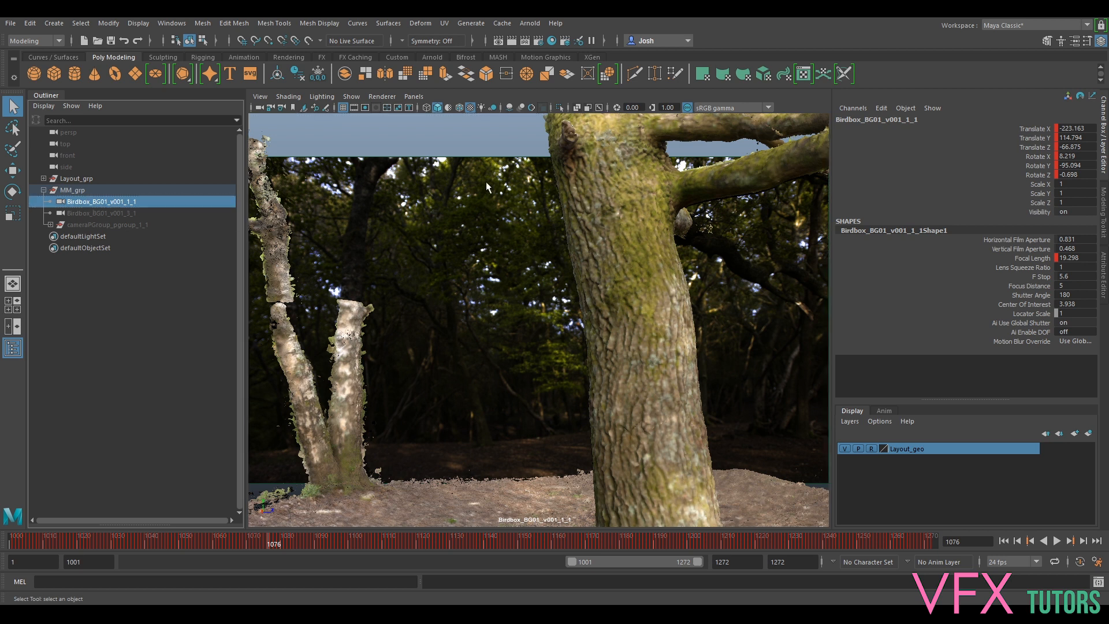
left_click(413, 97)
mouse_move(432, 111)
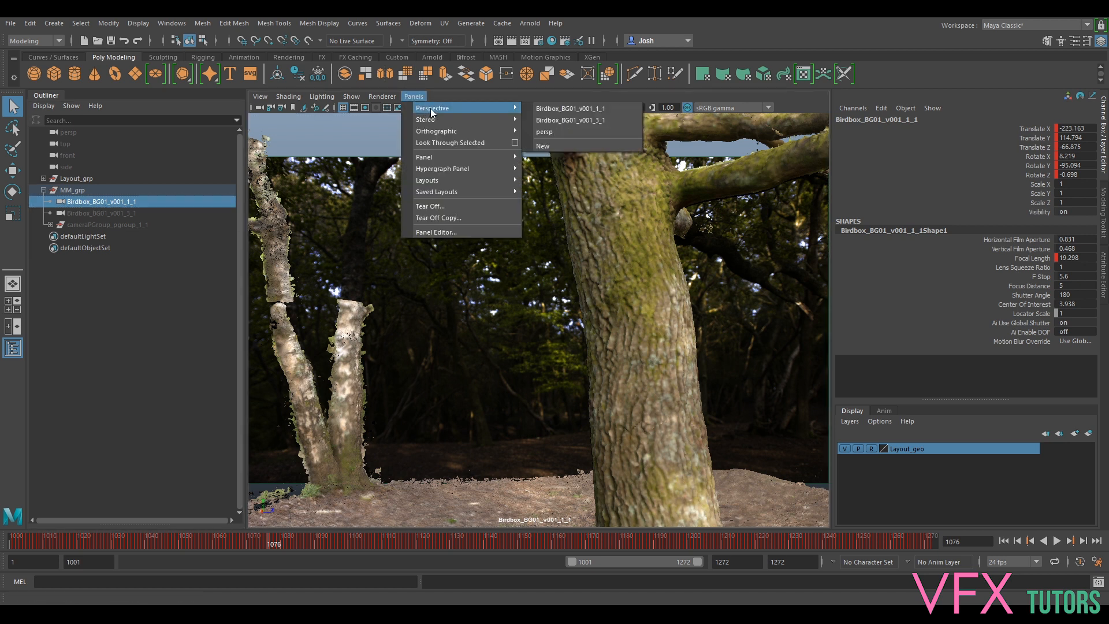
left_click(571, 109)
- Rename Birdbox_BG01_v001_1_1 to Birdbox_BG01_v001_Rendercam
left_click(105, 213)
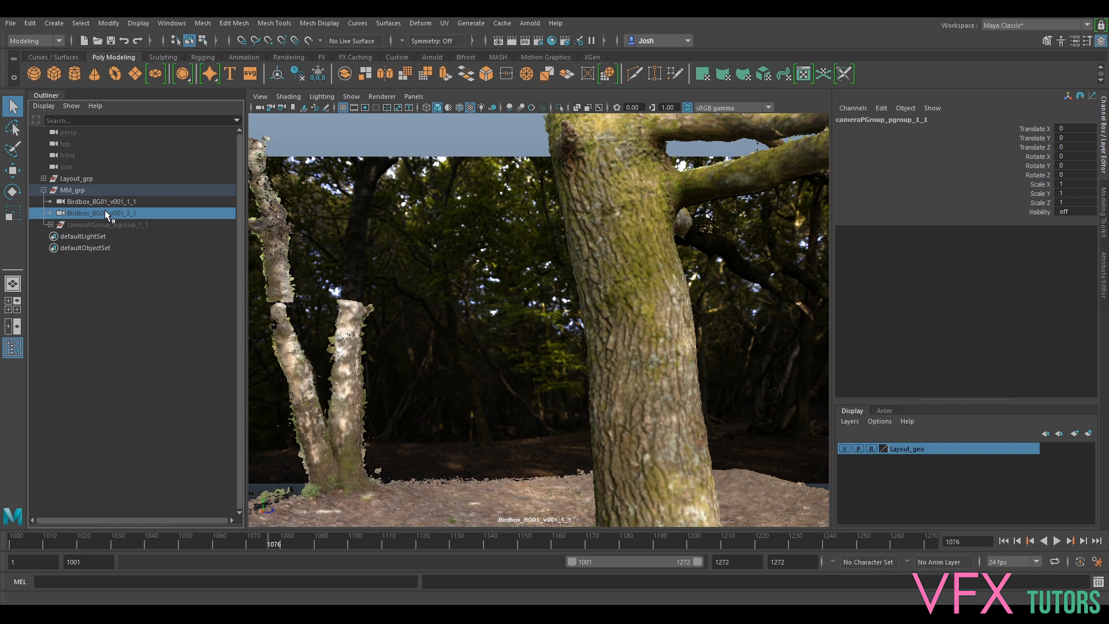
double_click(102, 202)
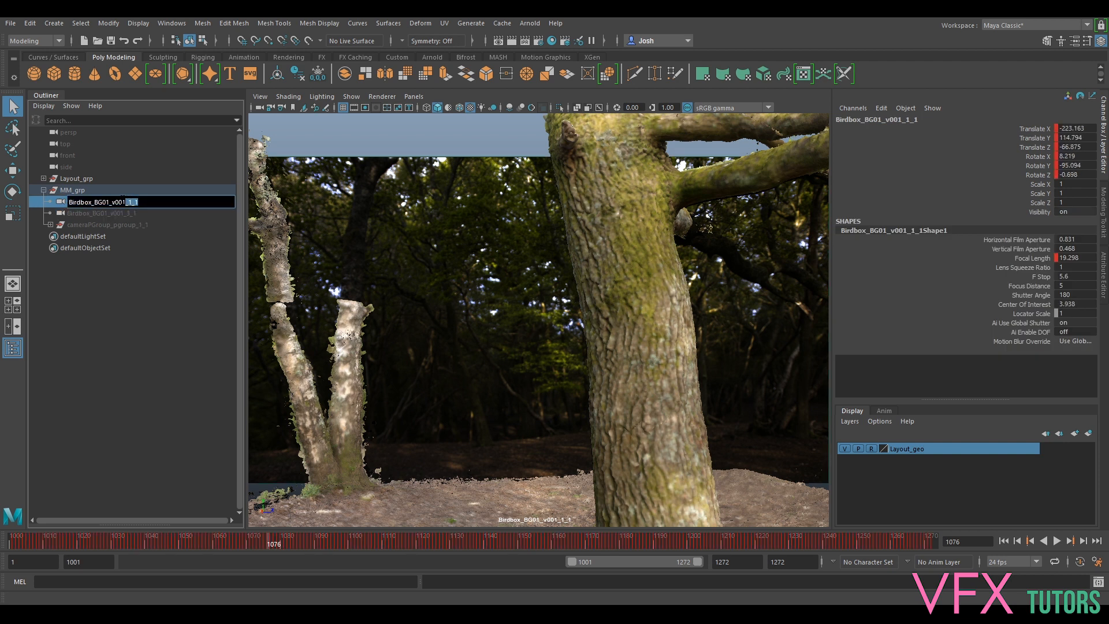
type("cam")
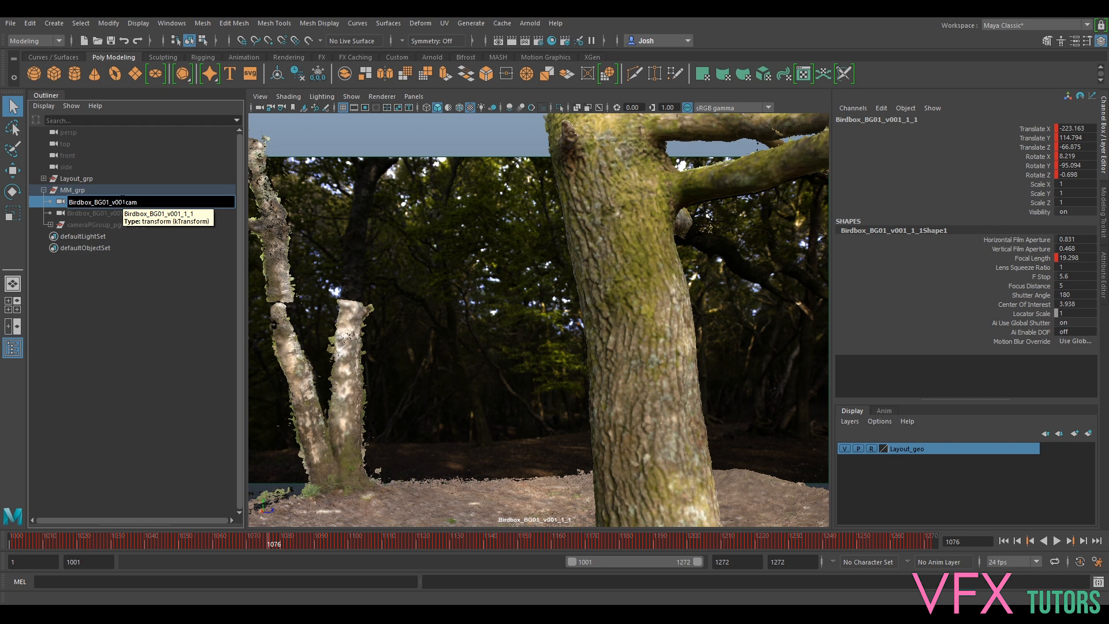
key("Return")
left_click(129, 214)
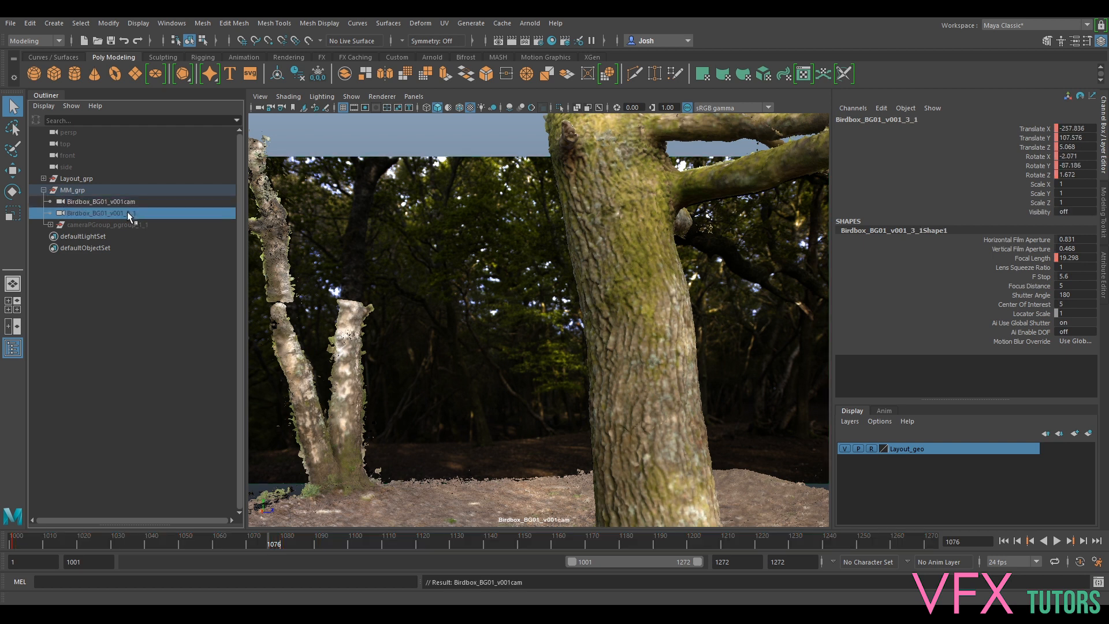
left_click(130, 202)
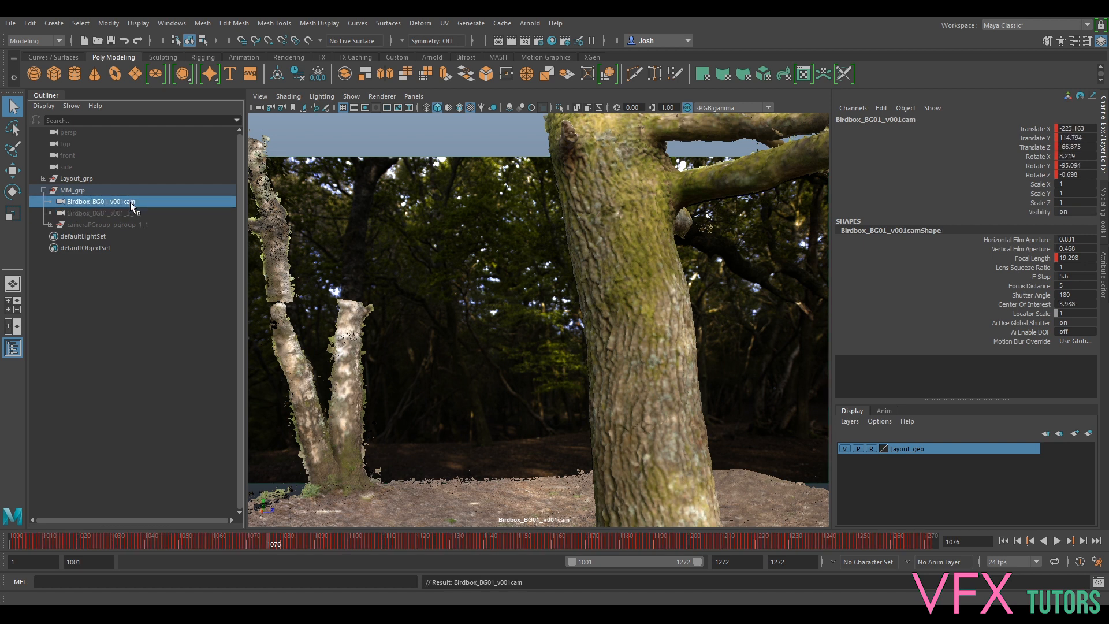
double_click(131, 201)
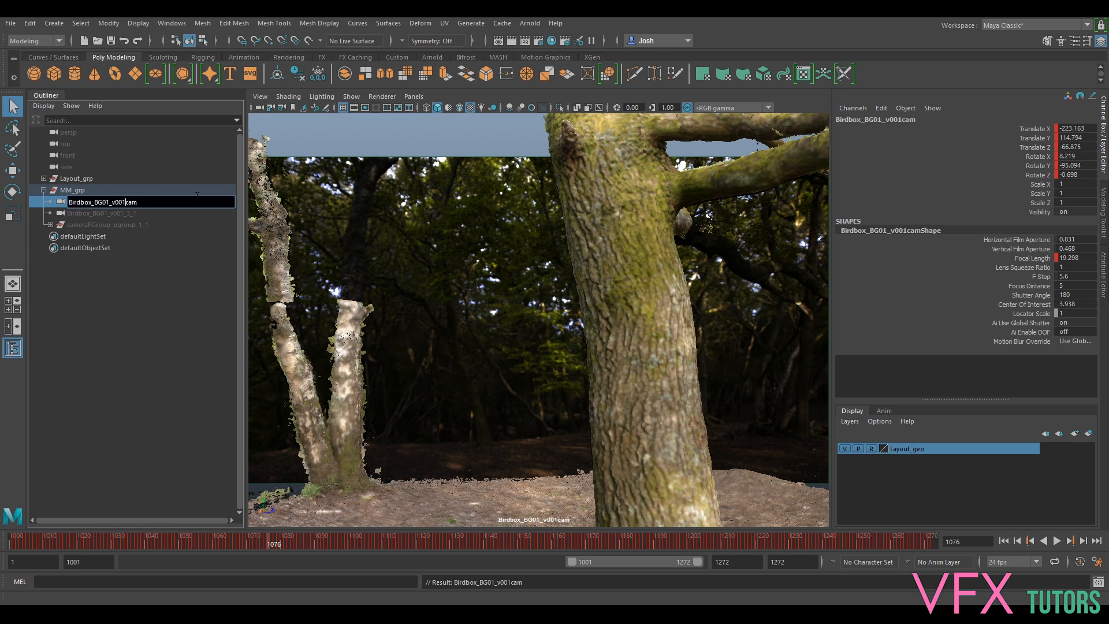
type("Render")
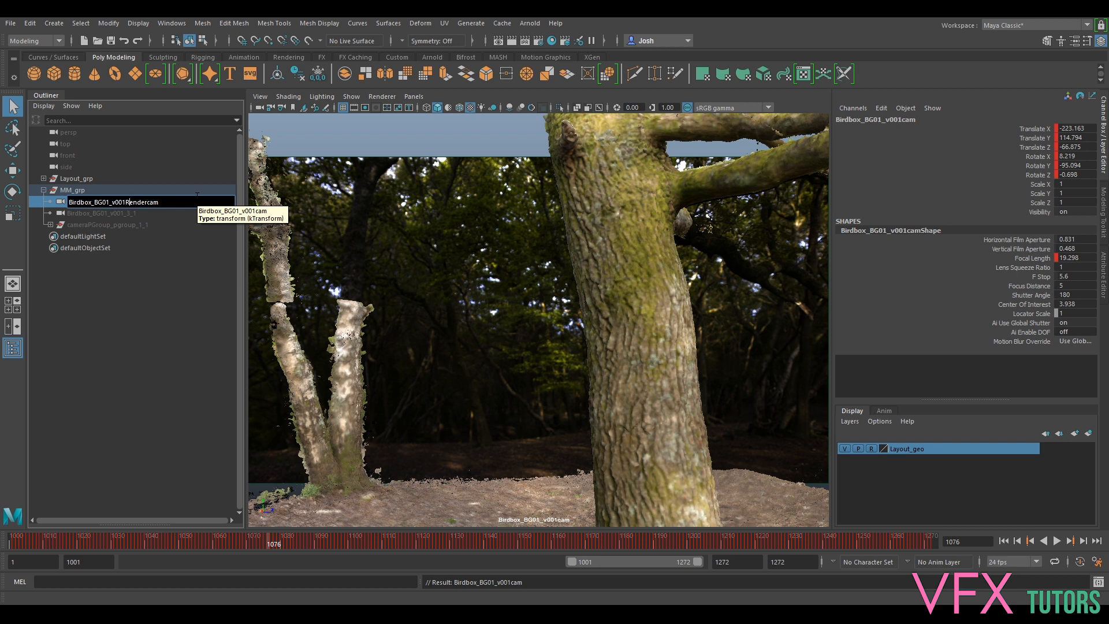
type("_")
key("Return")
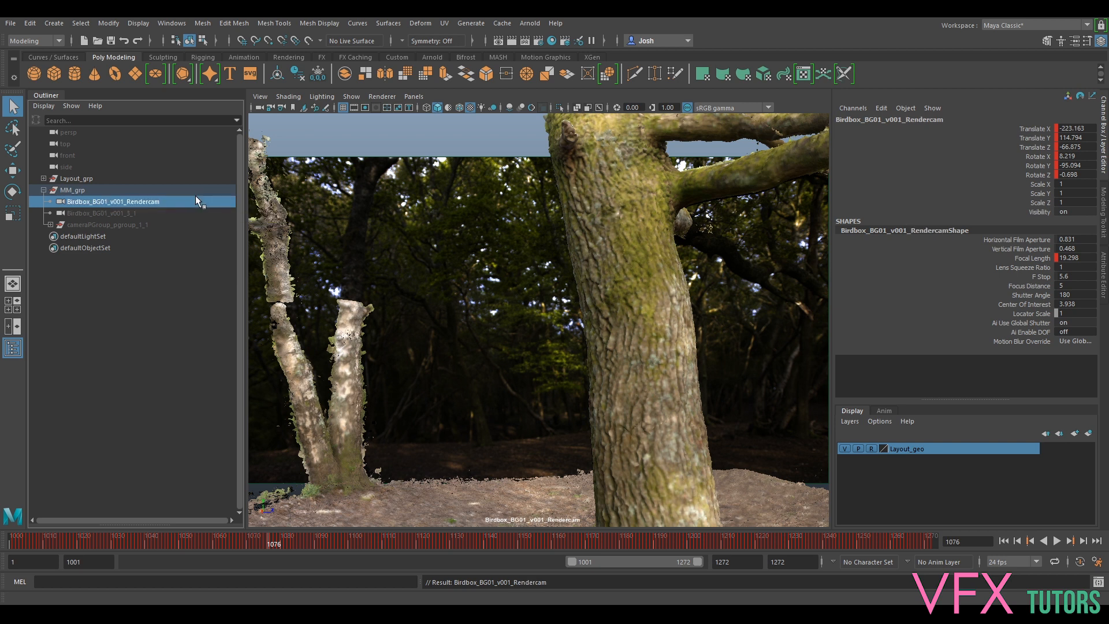
- Rename Birdbox_BG01_v001_3_1 to Birdbox_EL01_v001_RefCam
left_click(119, 214)
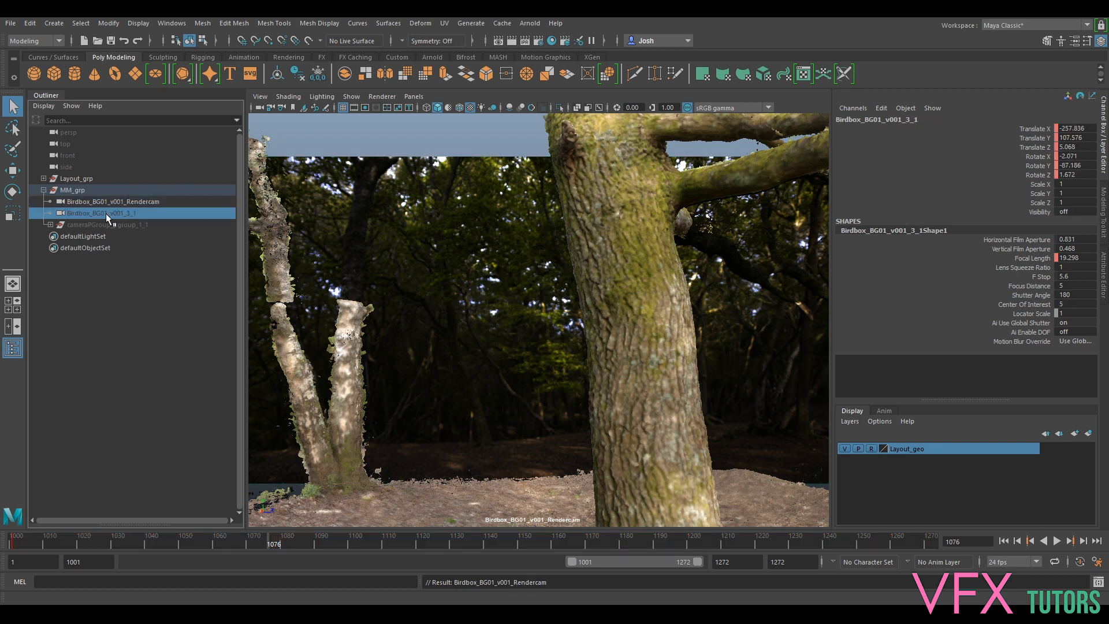
double_click(108, 213)
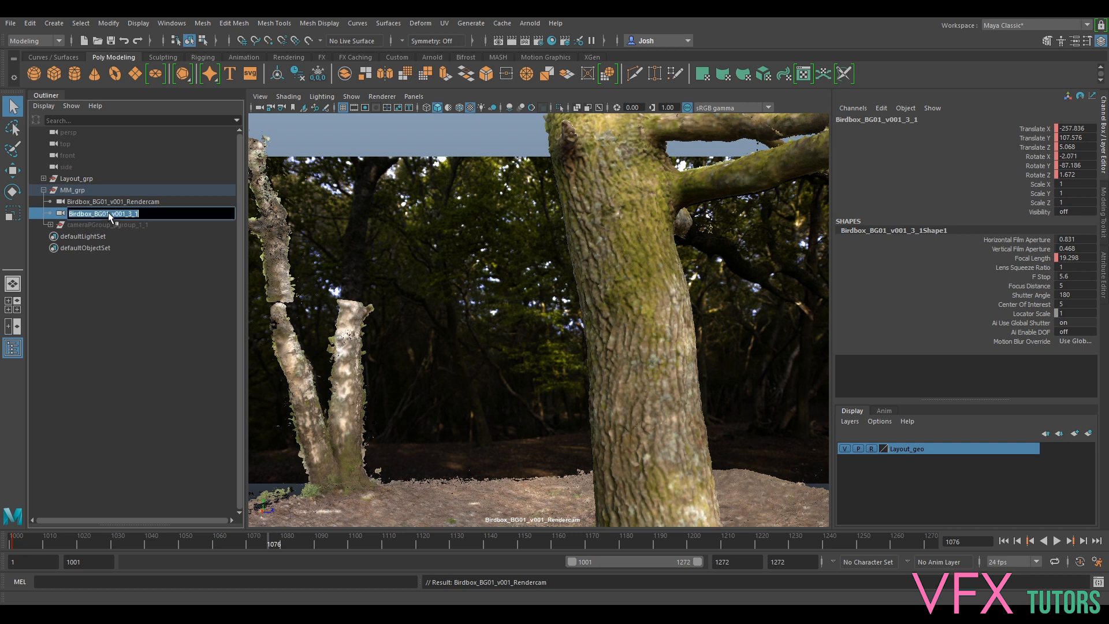
left_click(149, 213)
key("BackSpace")
key("BackSpace")
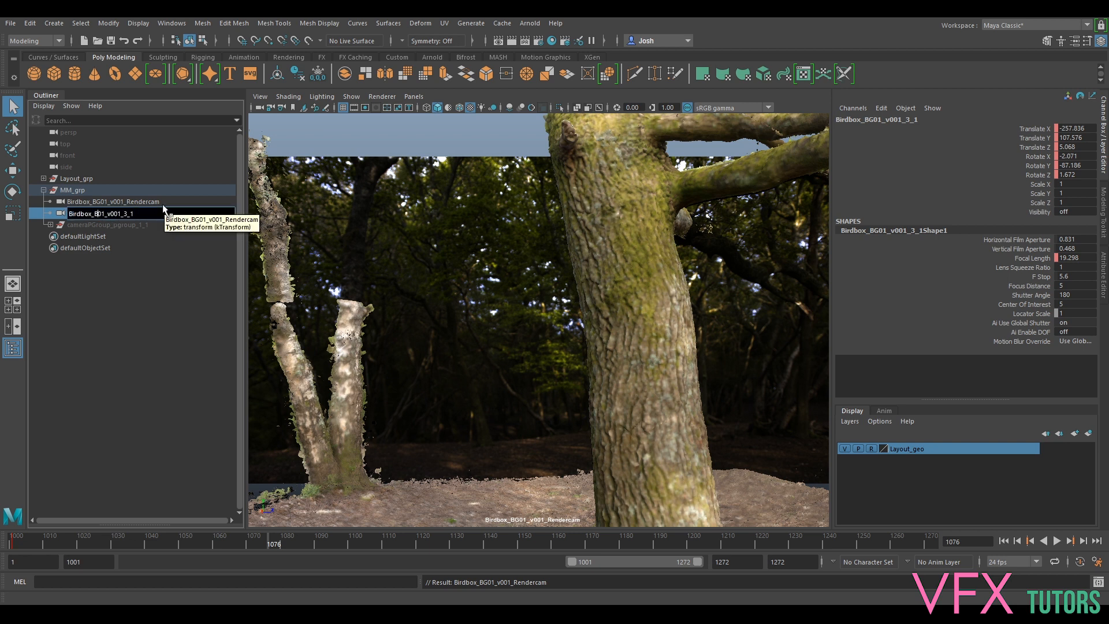
type("EL")
type("RefCam")
key("Return")
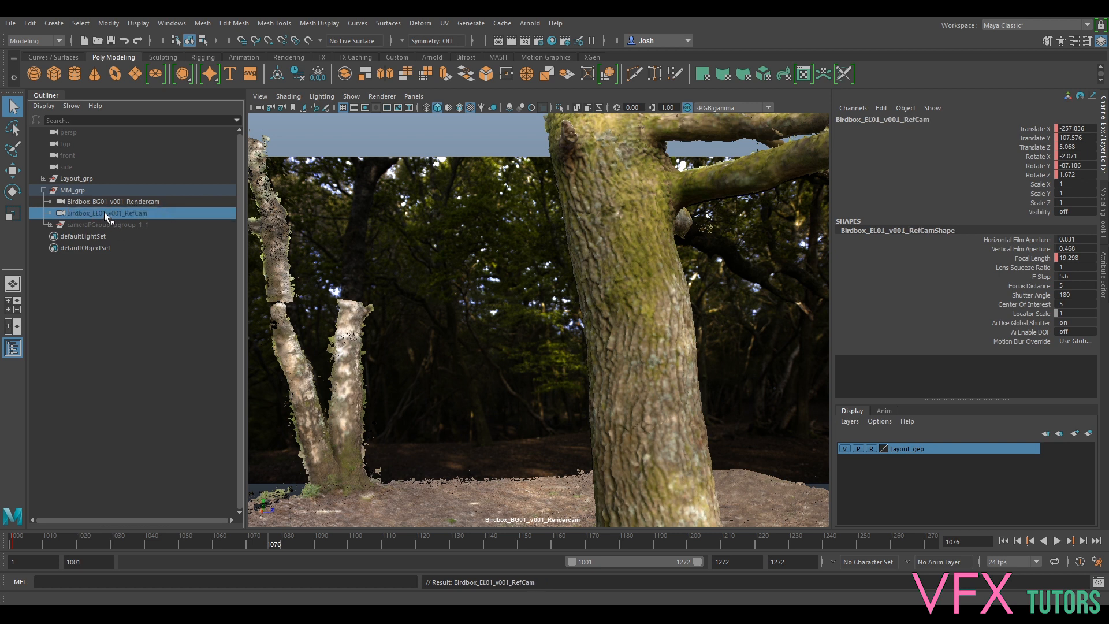
- Look through RefCam, then Rendercam, and set the animation start time to 1001
middle_click_drag(117, 214, 507, 228)
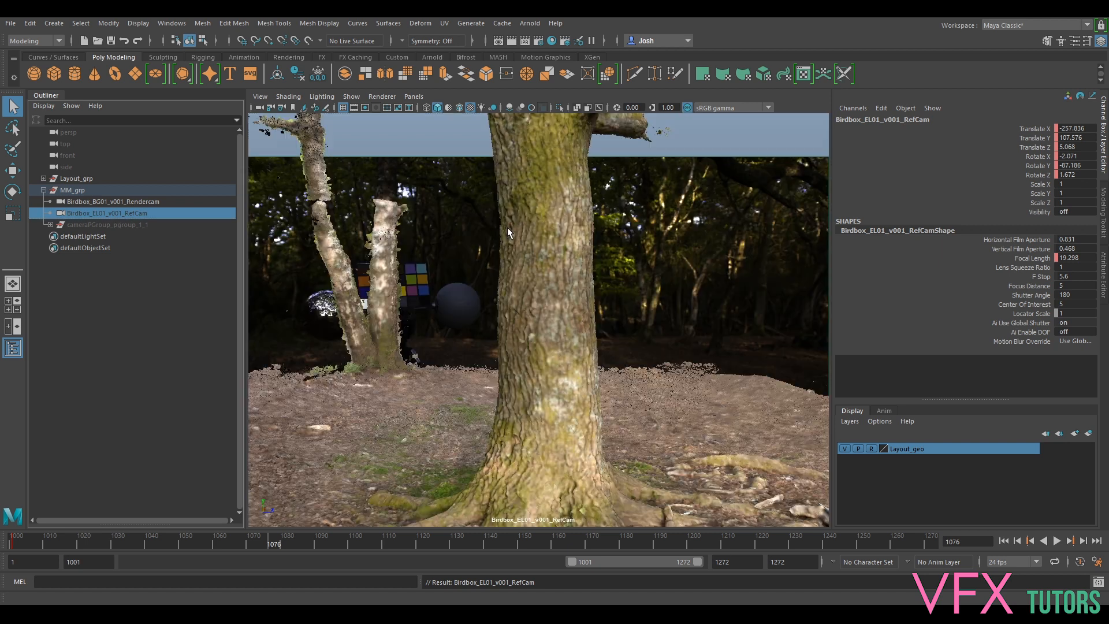
left_click(114, 200)
middle_click_drag(109, 199, 324, 208)
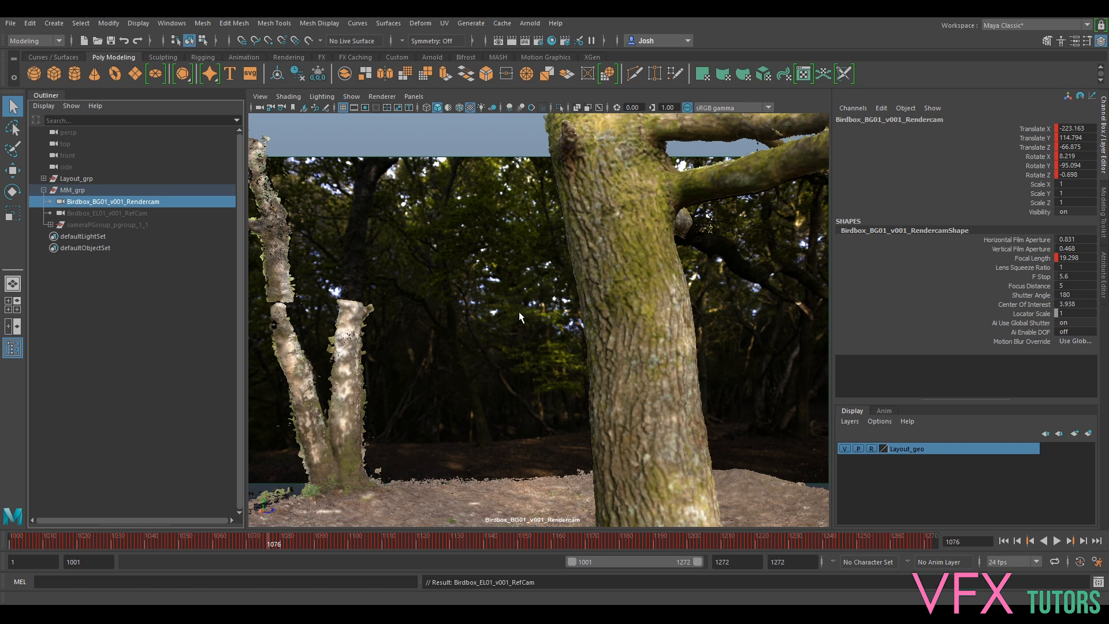
left_click(33, 569)
type("112")
type("1")
key("Return")
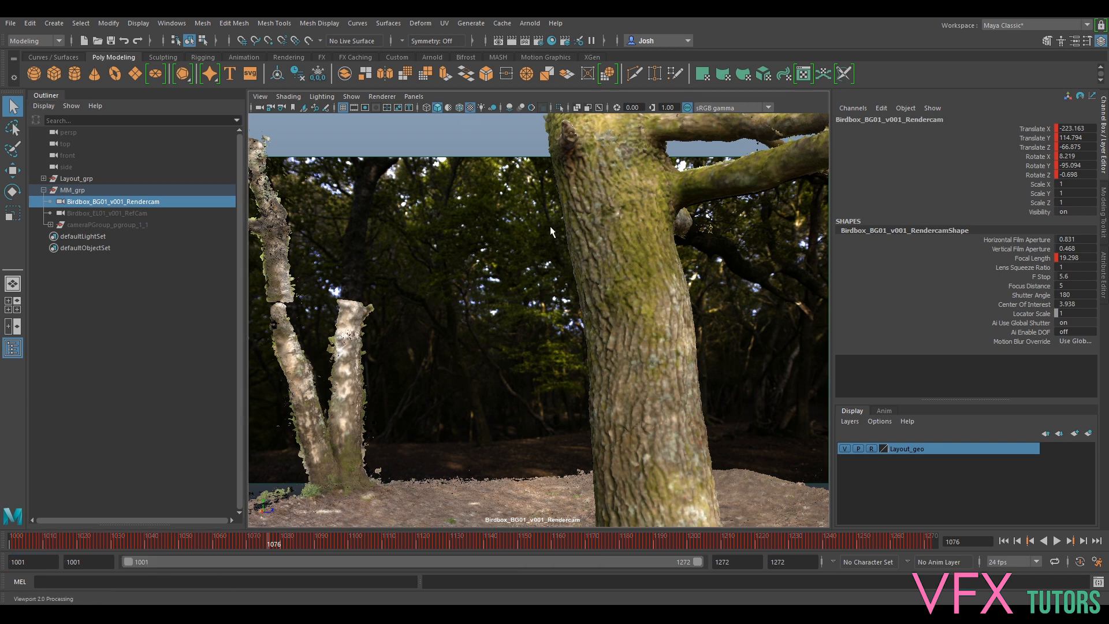
left_click(656, 276)
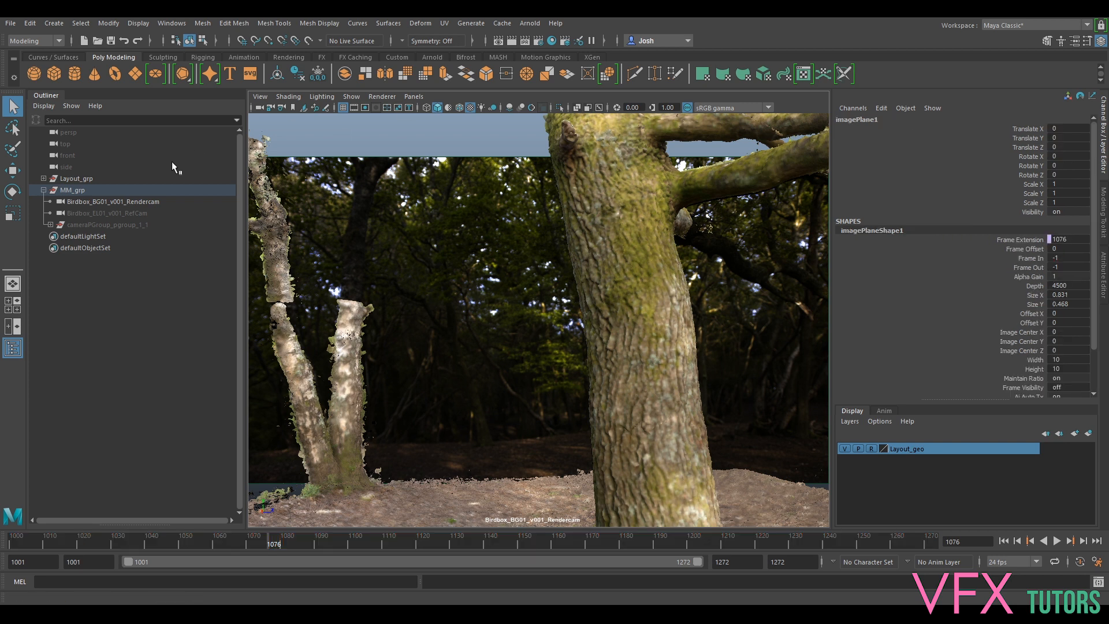
left_click(104, 202)
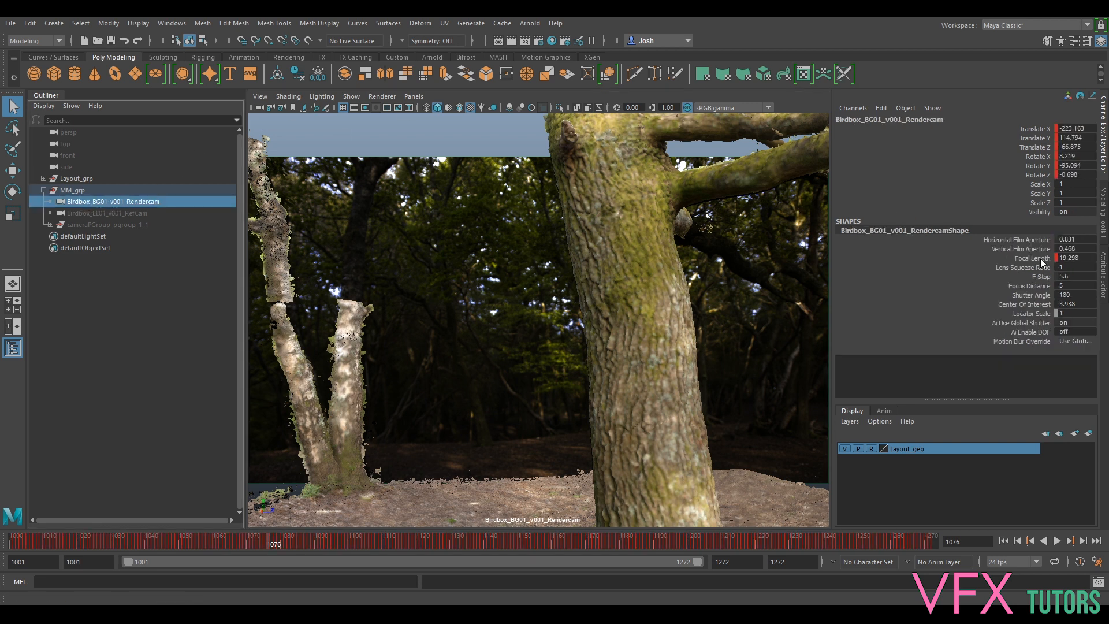
- Bring up the Rendercam image plane settings and check its current image path
left_click(1103, 288)
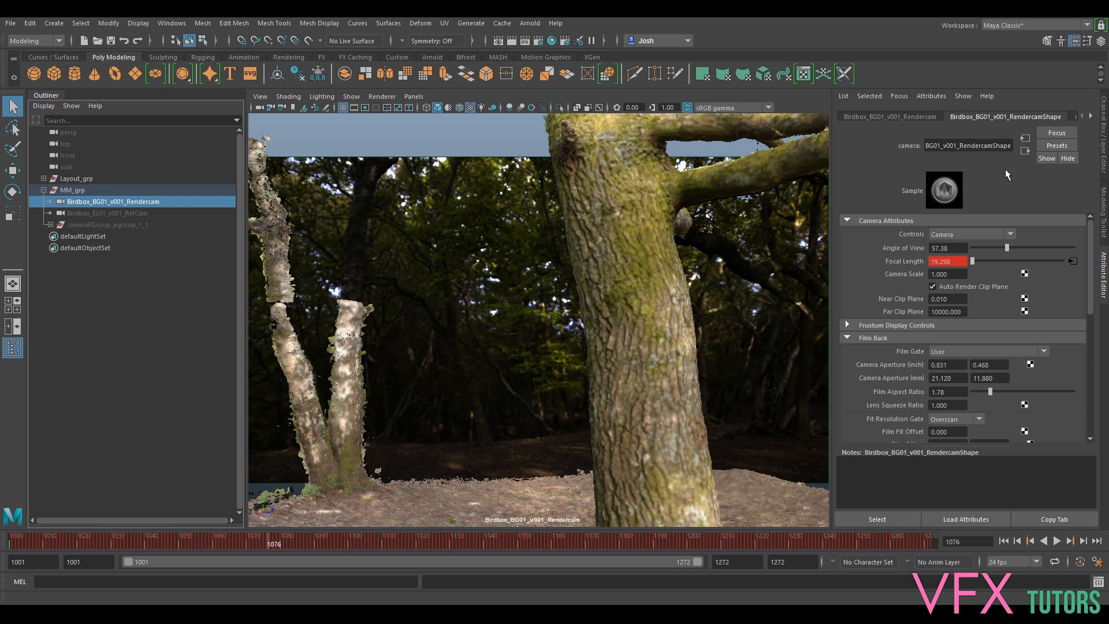
left_click(1090, 116)
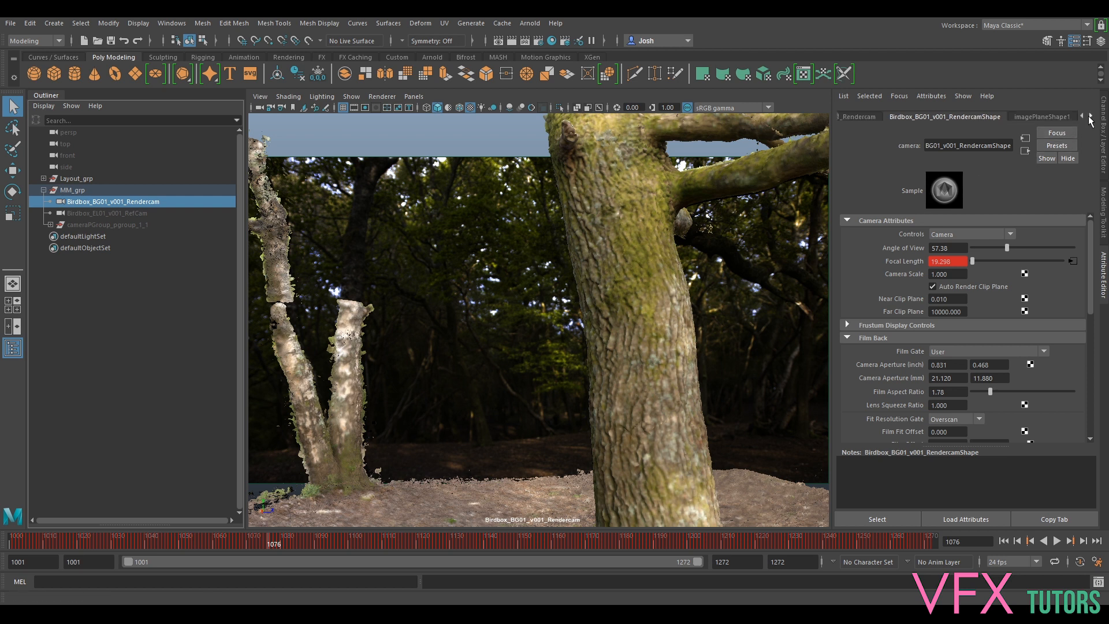
left_click(1052, 115)
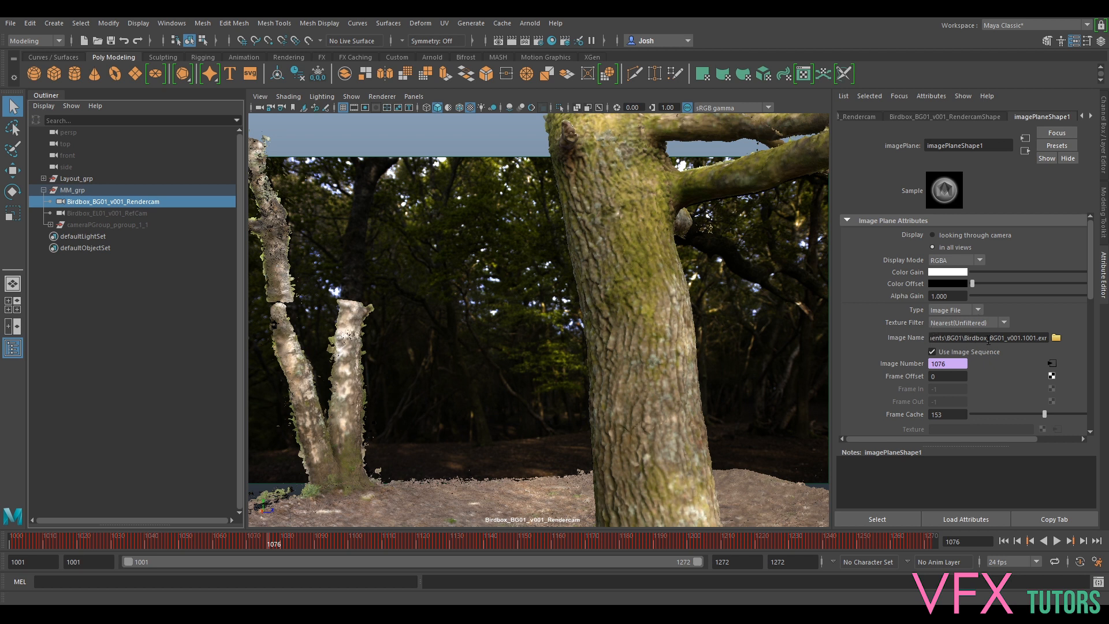
left_click_drag(966, 338, 1067, 341)
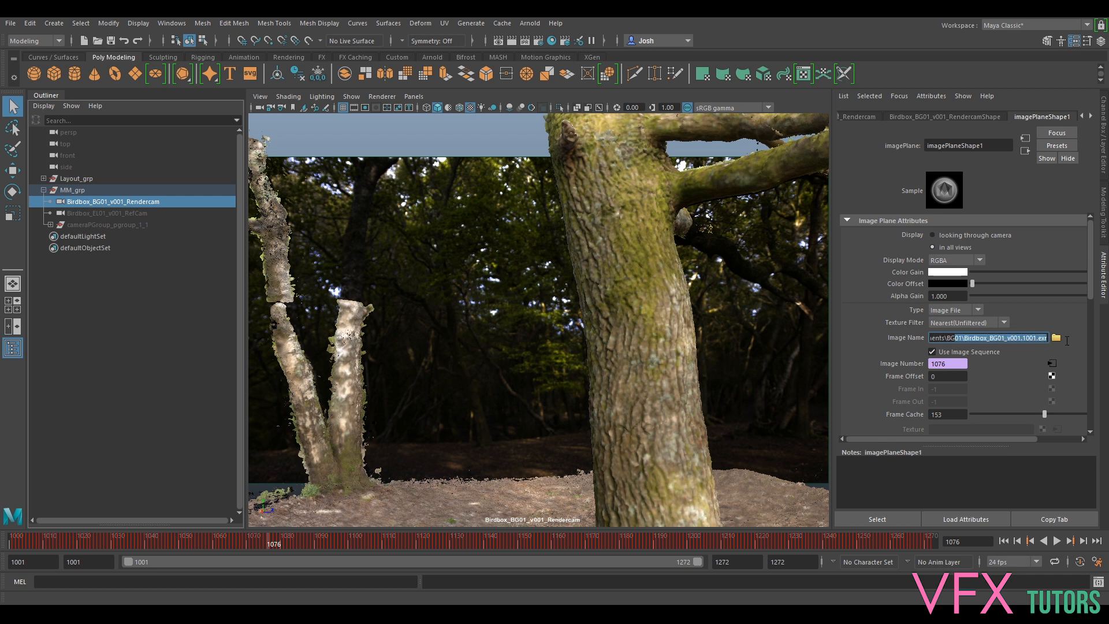
- Load Birdbox_BG01_UDP_v001.1001.exr from G:/VFXtutors/VFXCoreSkills/IO/Birdbox/Elements/UDP onto the image plane
left_click(1056, 338)
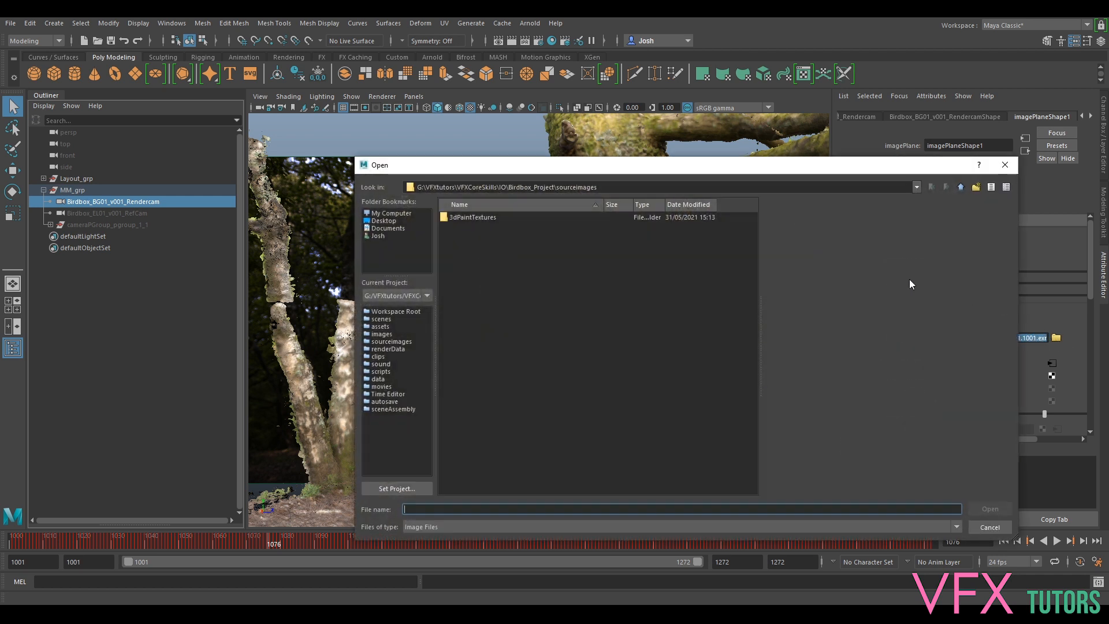
left_click(409, 213)
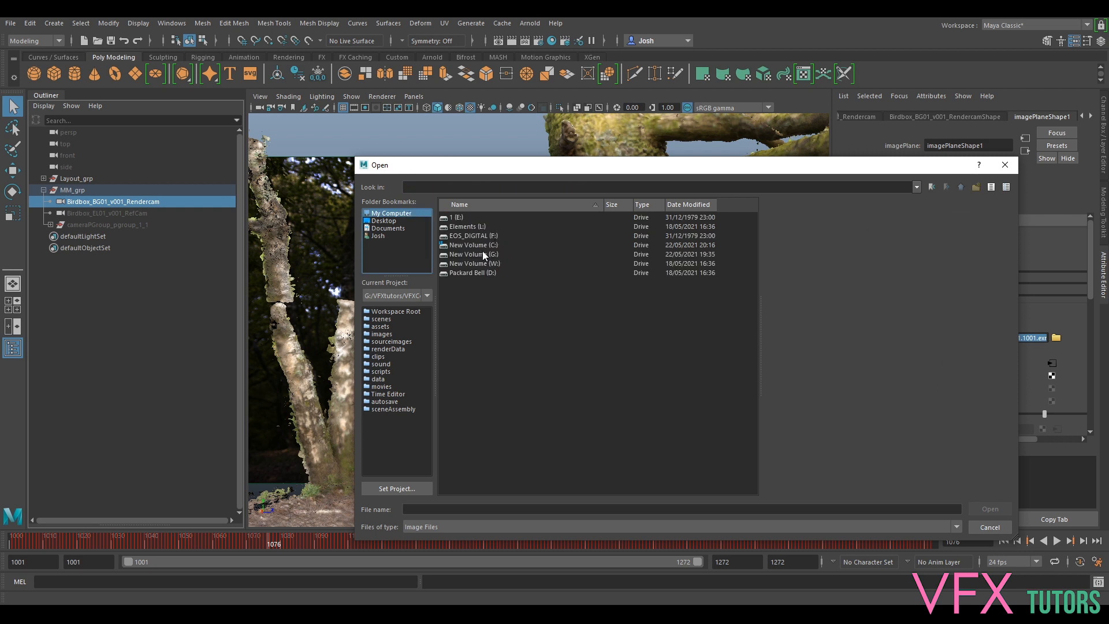
double_click(483, 252)
double_click(472, 217)
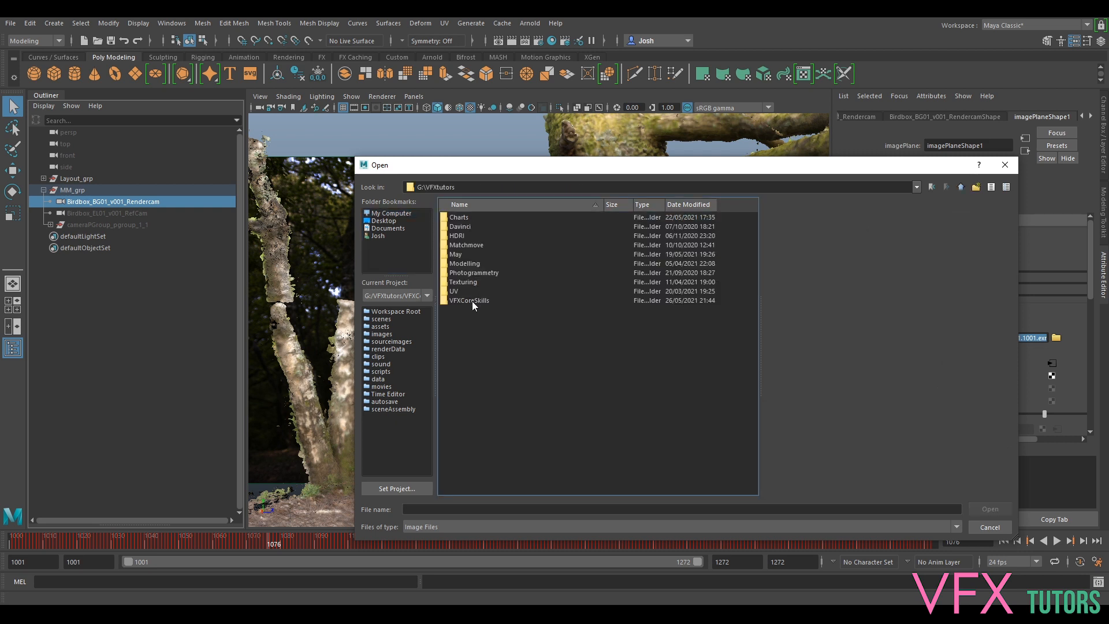
double_click(473, 301)
left_click(455, 220)
double_click(456, 220)
double_click(462, 219)
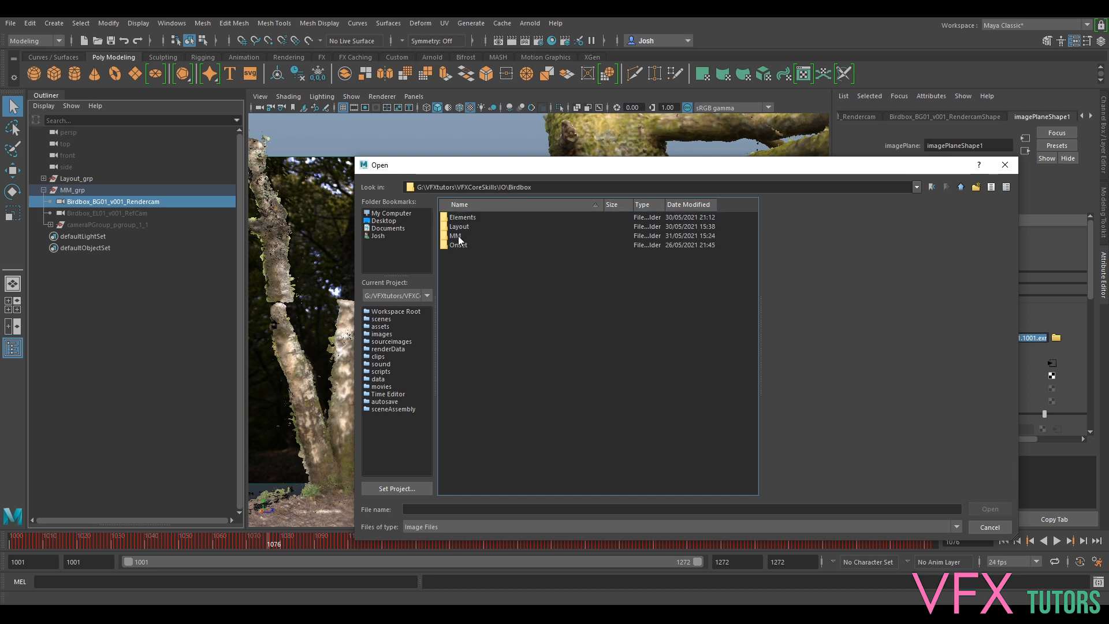
double_click(461, 217)
left_click(465, 217)
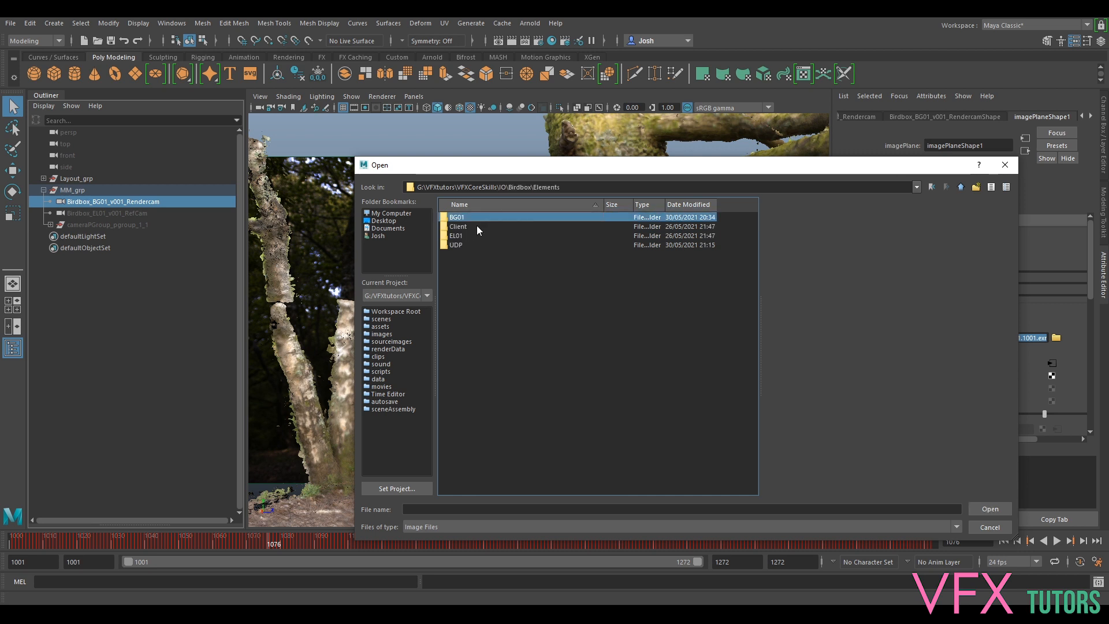
double_click(458, 245)
left_click(532, 216)
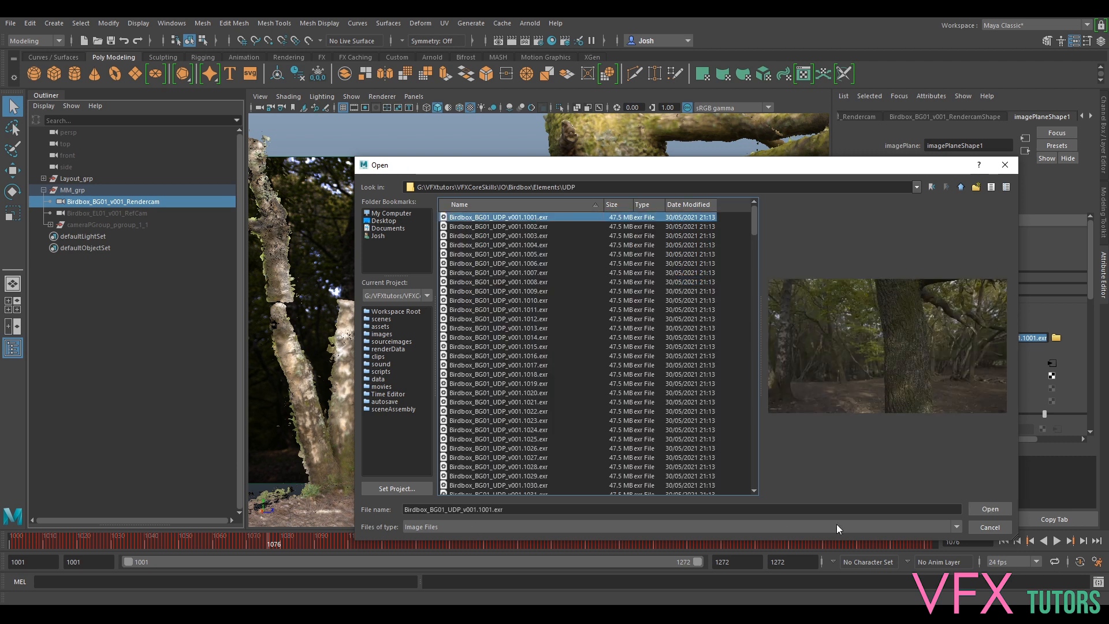
left_click(990, 509)
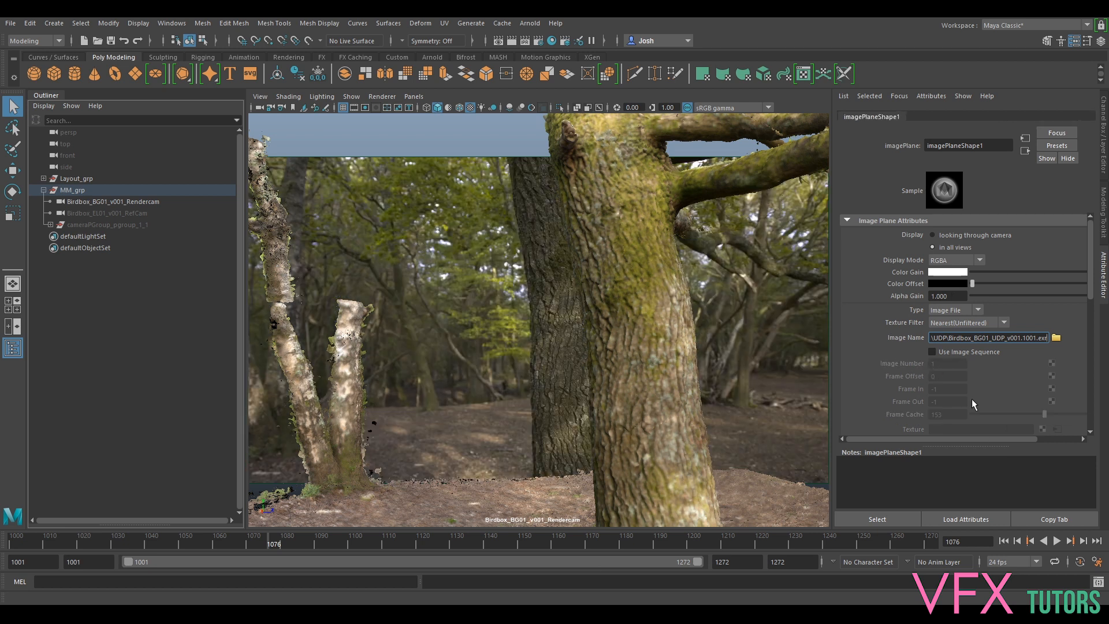
- Turn on Use Image Sequence for the plate and play it back to check
left_click(932, 352)
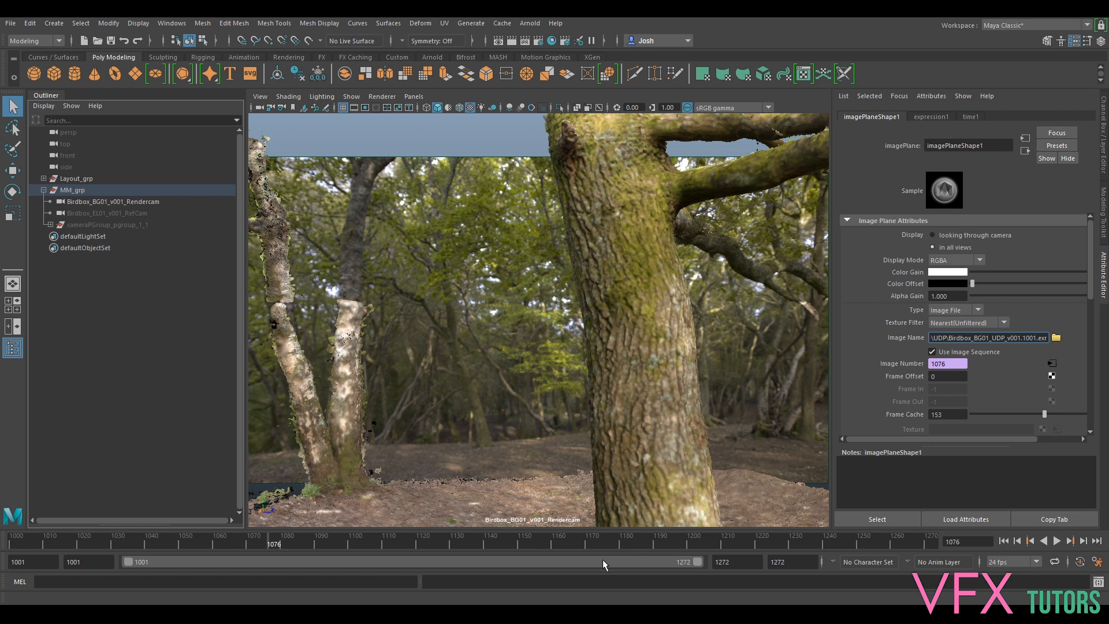
key("alt+v")
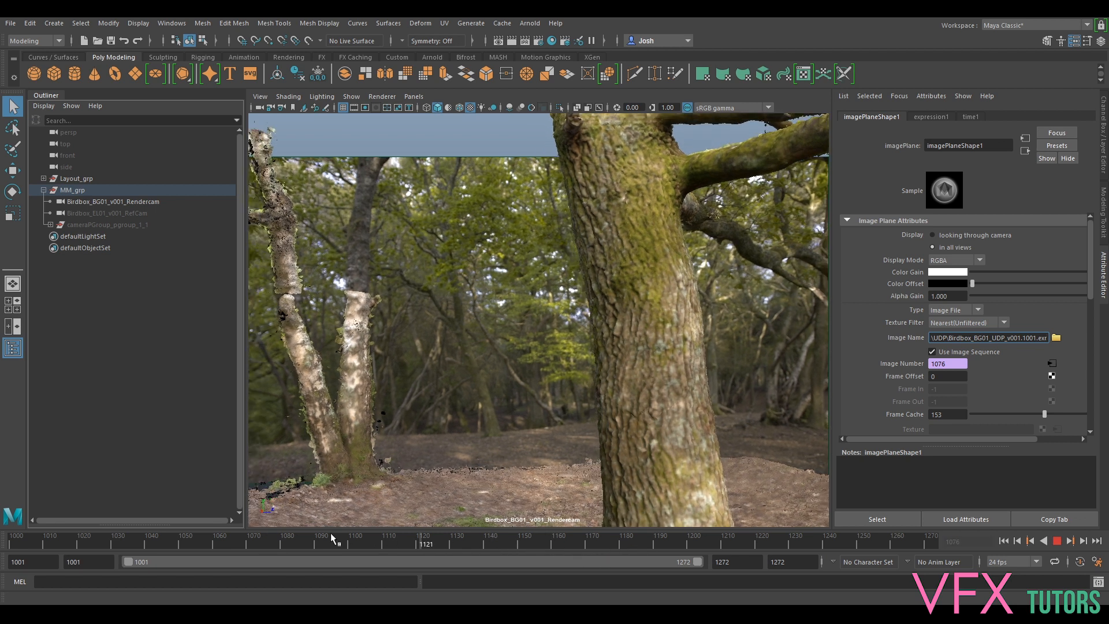
key("alt+v")
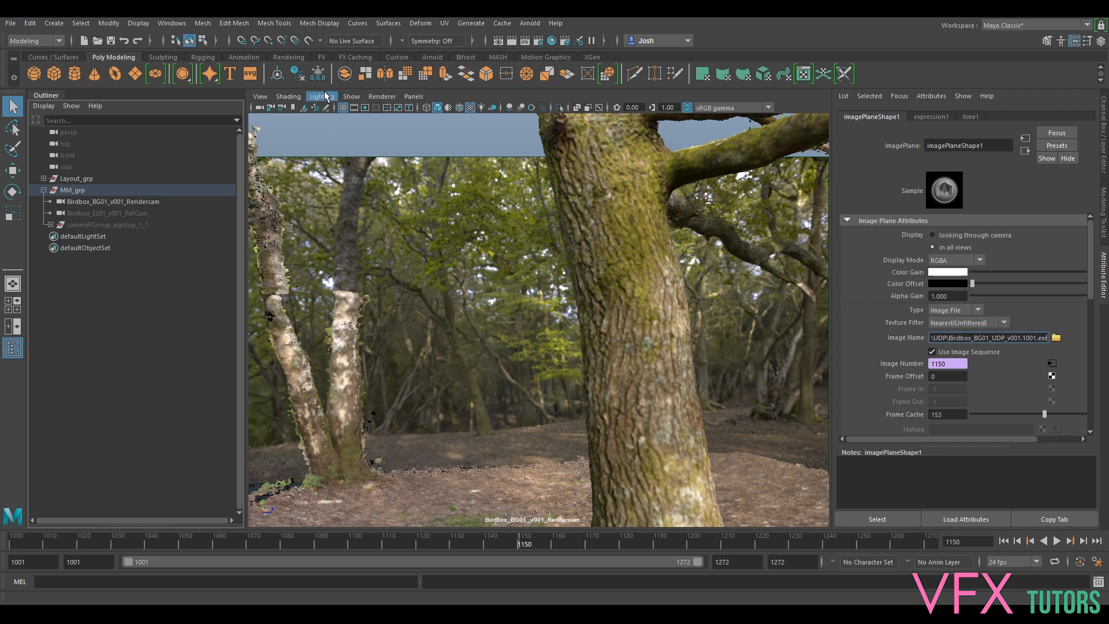
- Review the plate with X-Ray shading on, scrubbing and playing frames, then turn X-Ray off
left_click(289, 96)
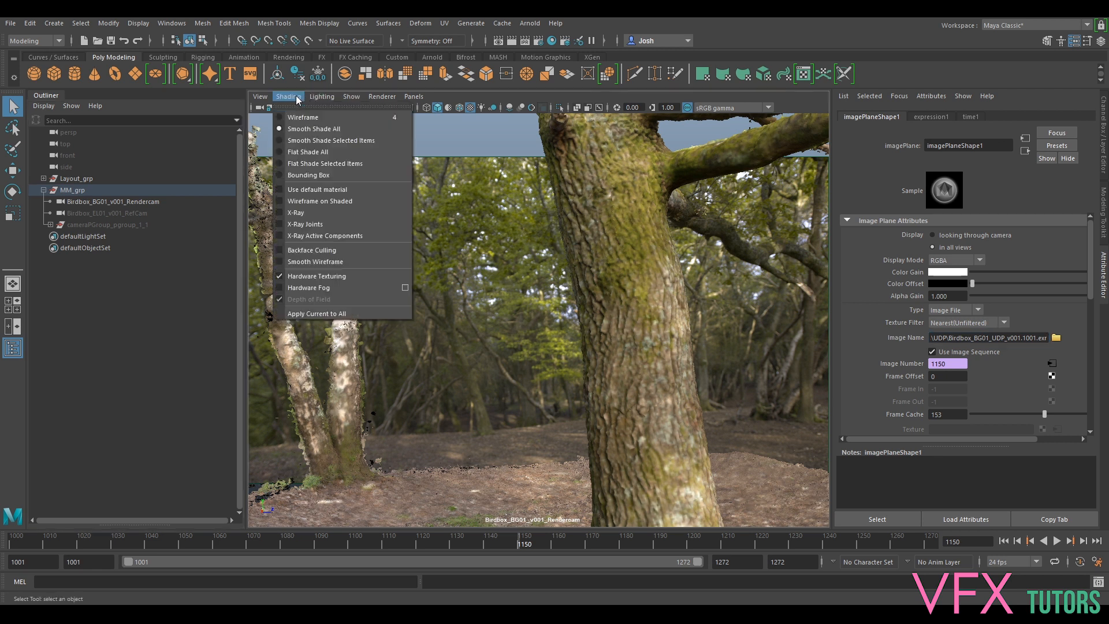
left_click(300, 218)
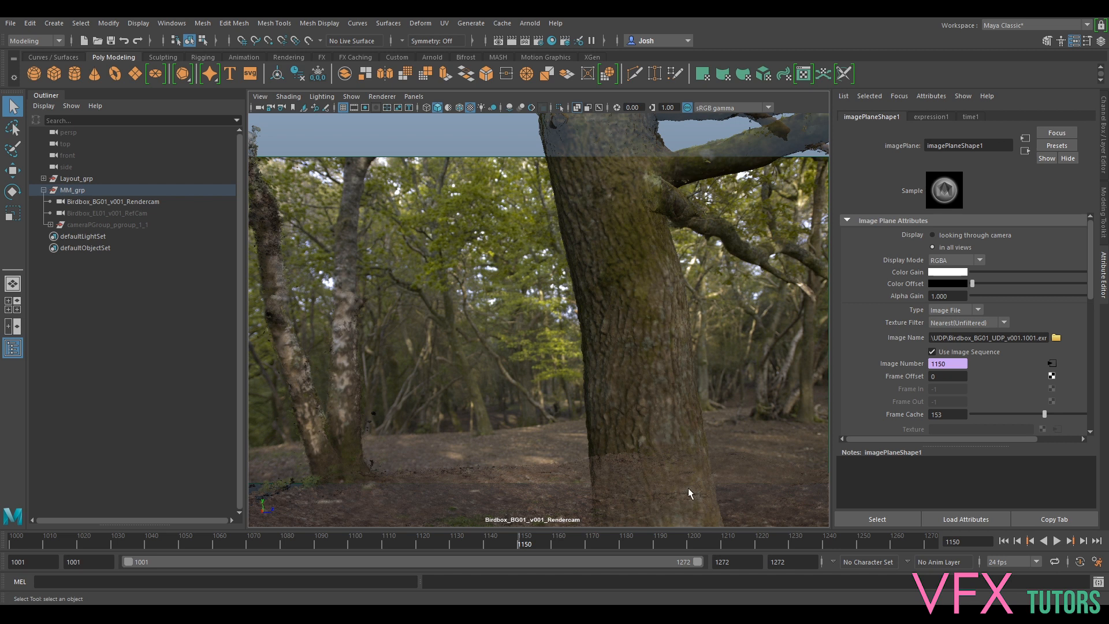
left_click_drag(622, 539, 714, 542)
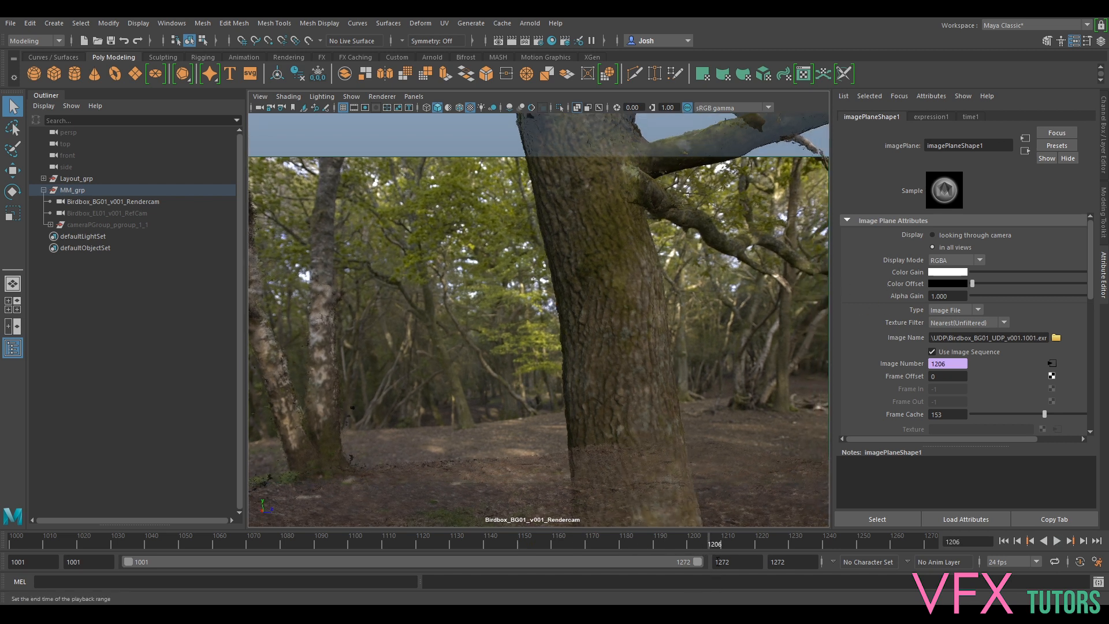
left_click(1056, 541)
left_click(496, 546)
left_click(288, 96)
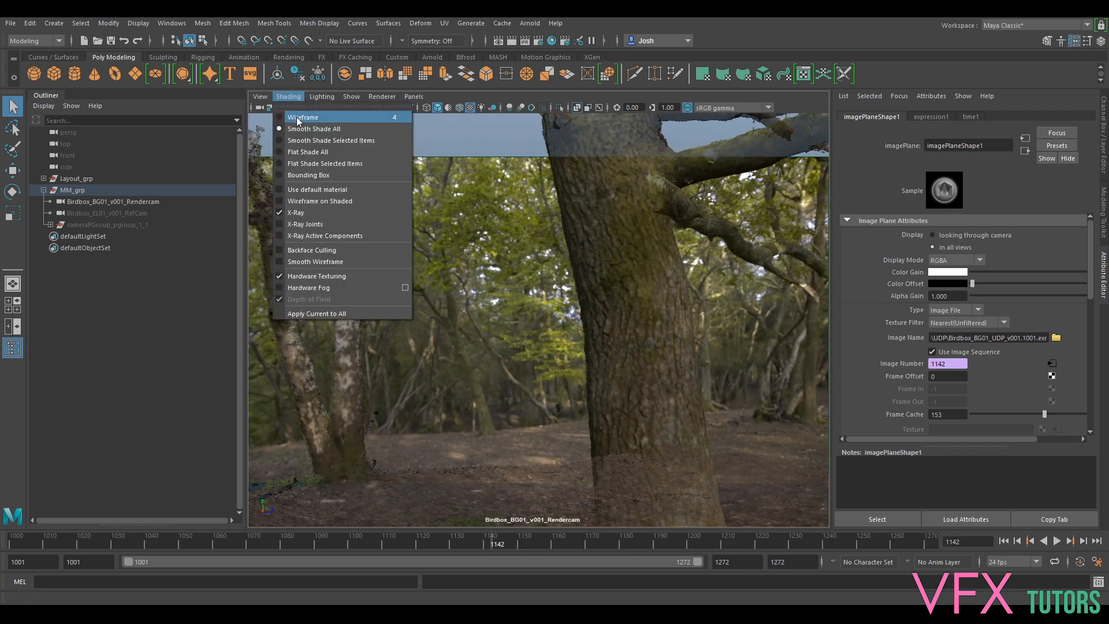
left_click(324, 214)
left_click_drag(496, 546, 911, 543)
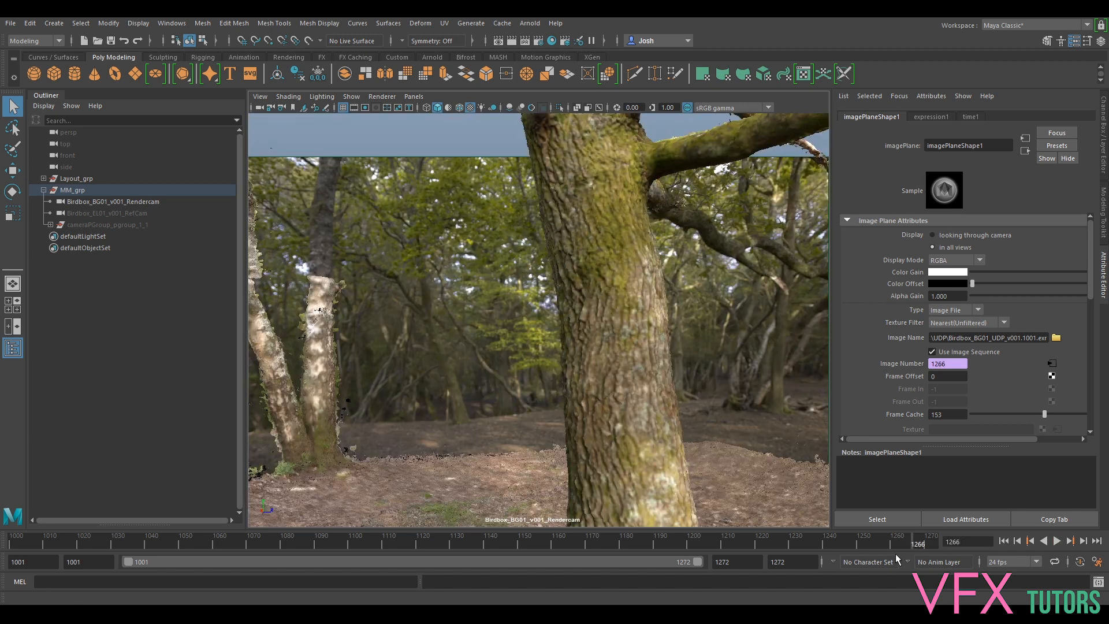
- Set the playback end frame to 1266 and check the plate's last frames
double_click(760, 561)
type("1266")
key("Return")
double_click(801, 561)
type("1266")
key("Return")
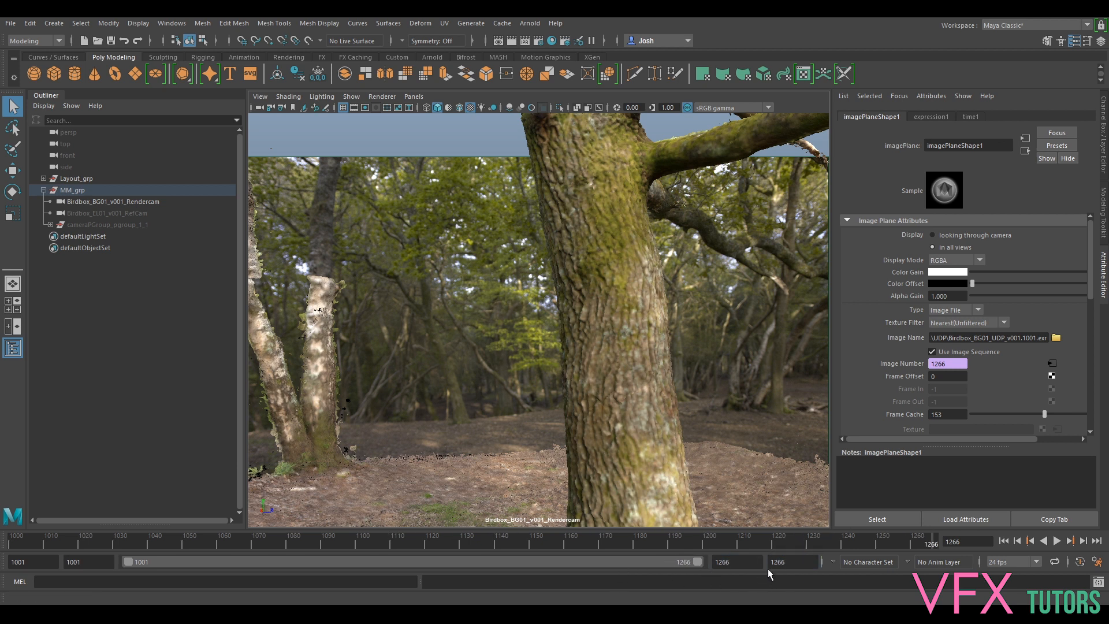
mouse_move(940, 539)
left_mouse_down()
mouse_move(881, 539)
mouse_move(920, 529)
mouse_move(899, 535)
mouse_move(945, 541)
mouse_move(832, 540)
mouse_move(927, 541)
left_mouse_up()
left_click(737, 562)
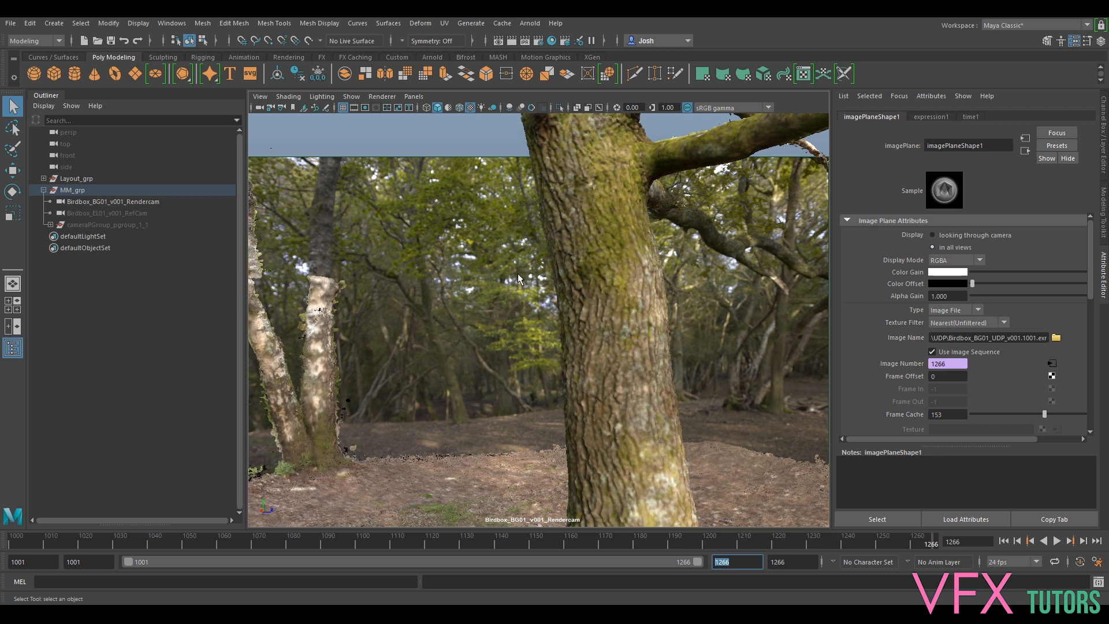
- Select the Birdbox_EL01_v001_RefCam camera, look through it and play back the view
left_click(92, 200)
left_click(103, 213)
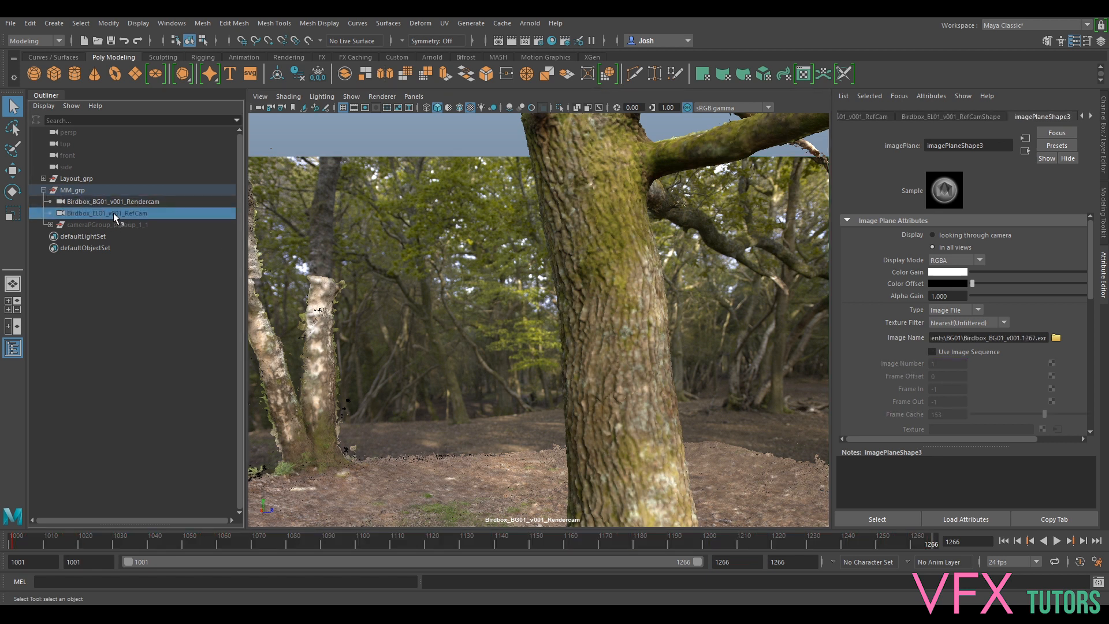
left_click(116, 202)
left_click(106, 213)
key("h")
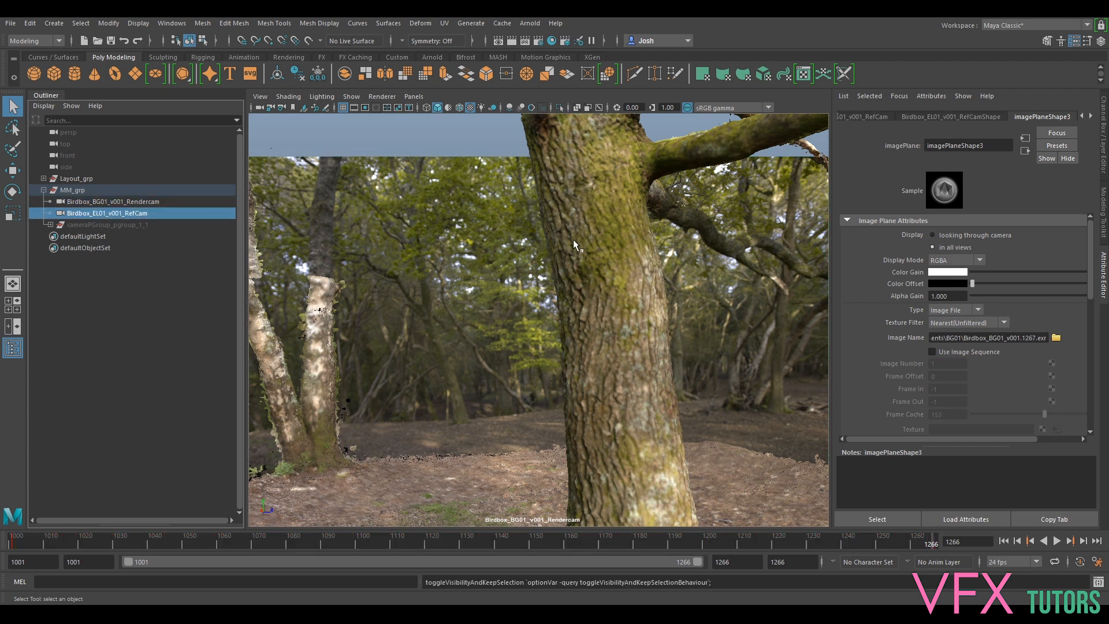
middle_click_drag(573, 239, 568, 227)
key("alt+v")
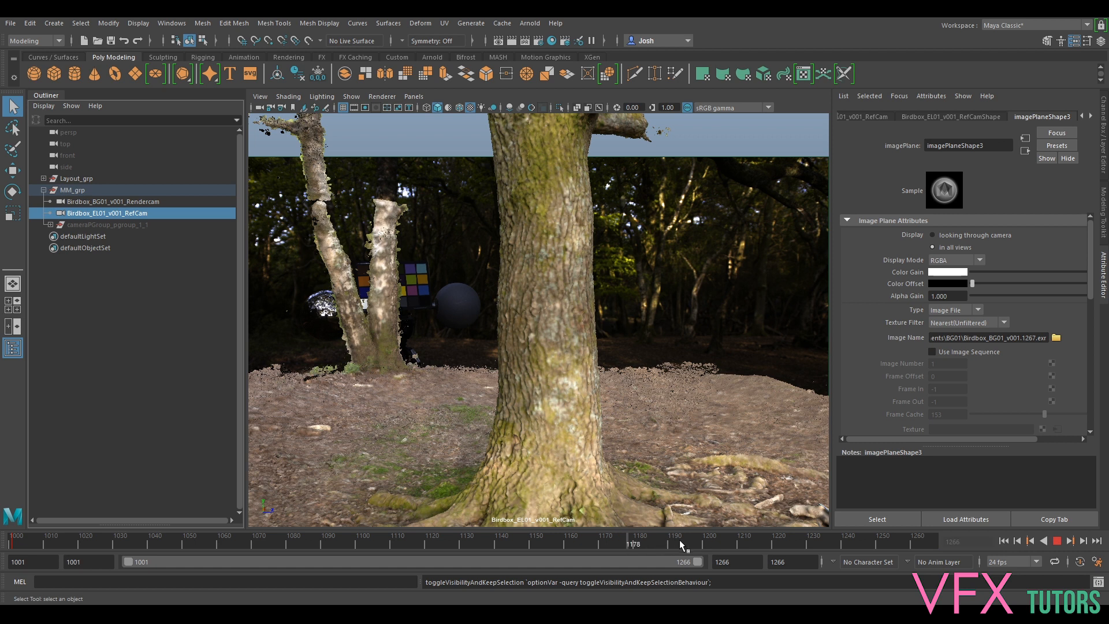
key("alt+v")
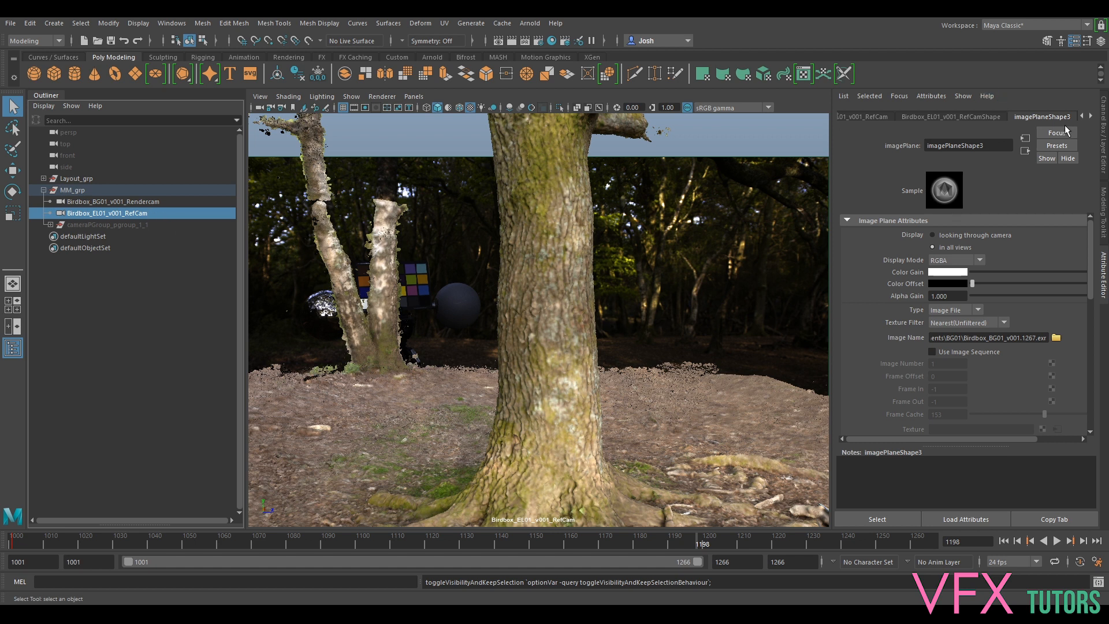
- Load Birdbox_BG01_UDP_v001.1267.exr onto the RefCam image plane, then look through Rendercam at frame 1240
left_click(1056, 339)
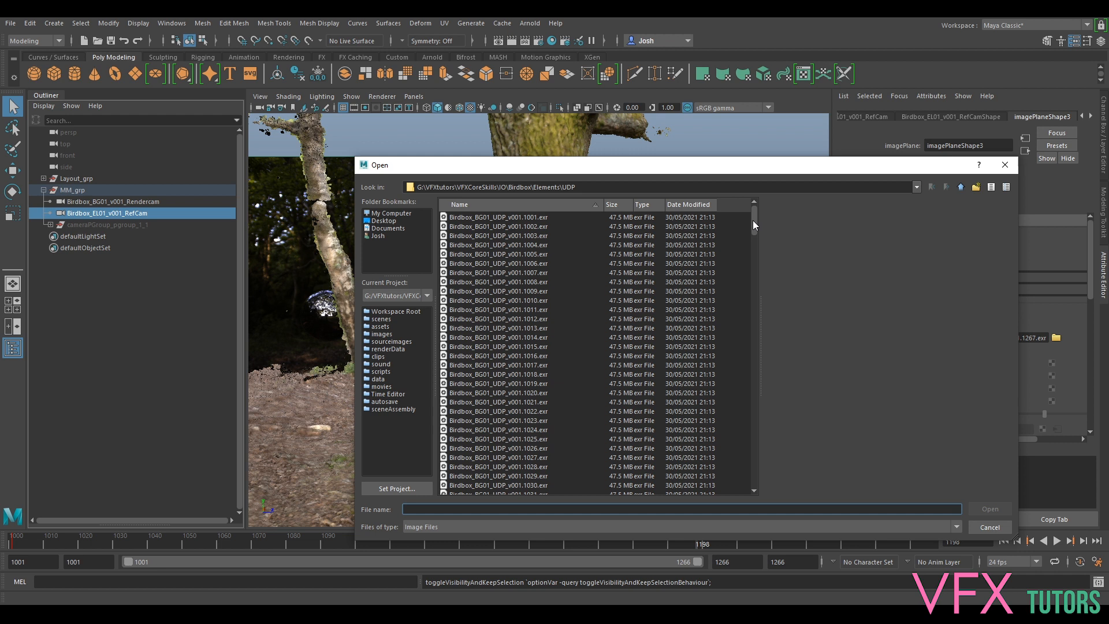
left_click_drag(782, 172, 721, 108)
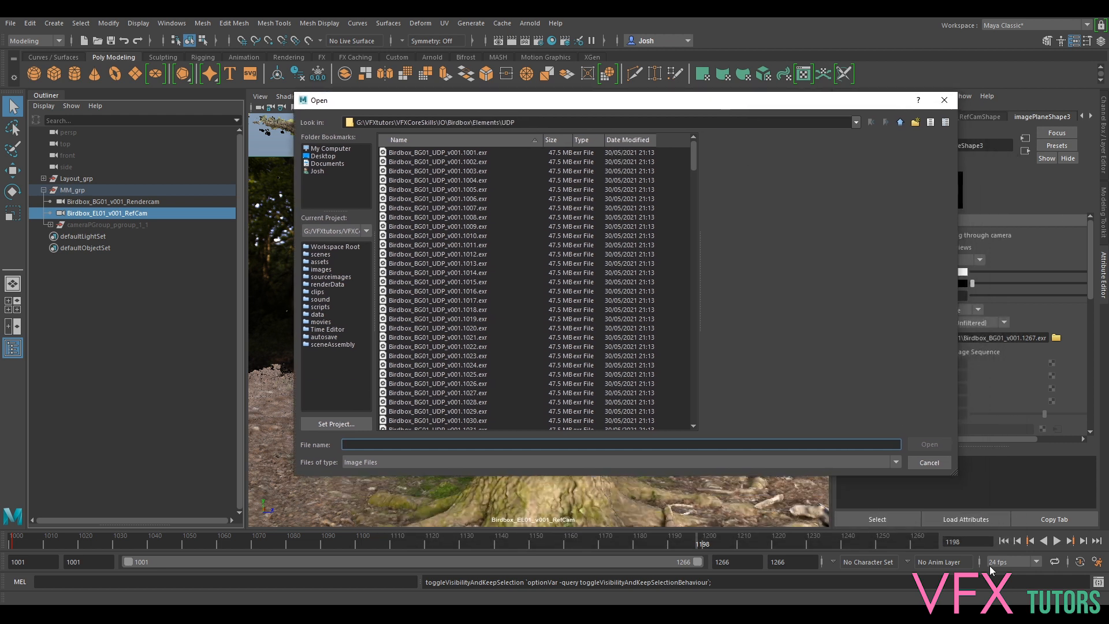
left_click_drag(692, 168, 698, 411)
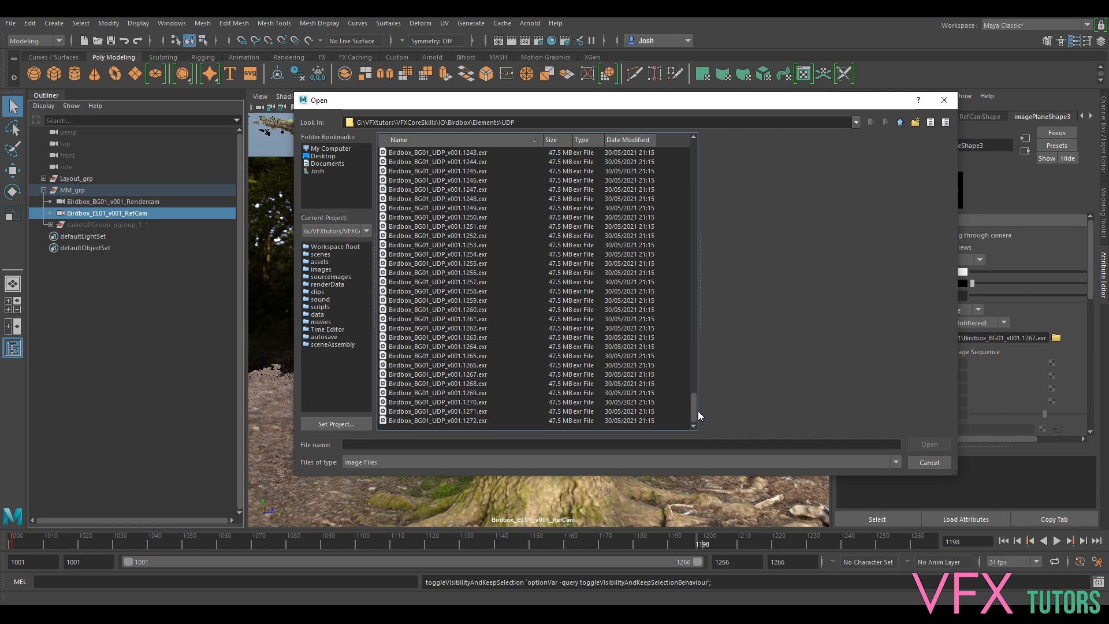
left_click(484, 374)
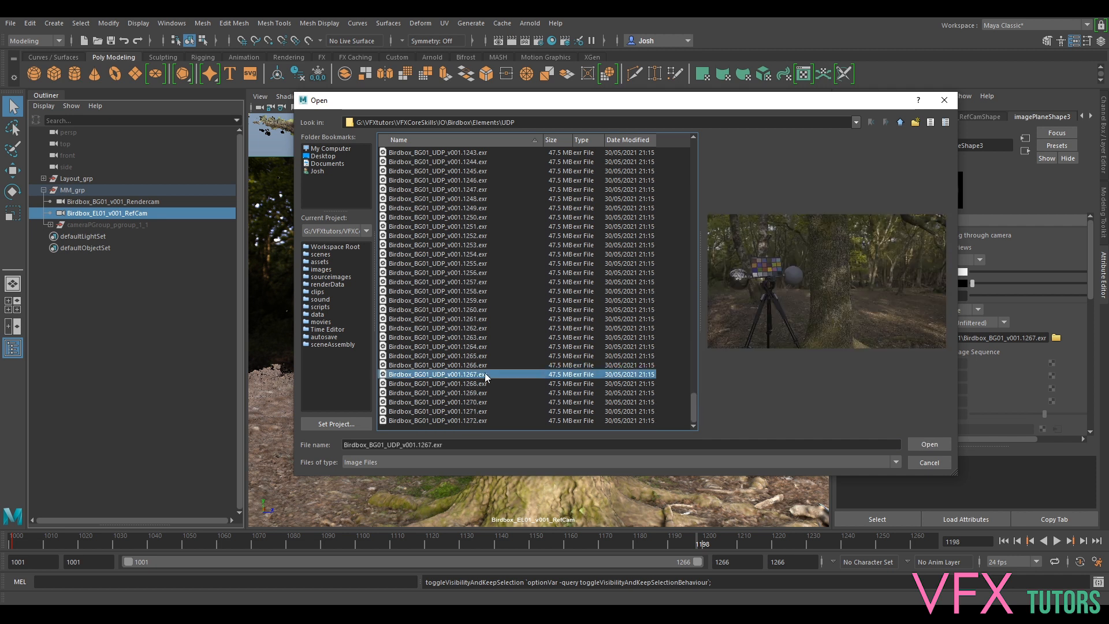
left_click(934, 443)
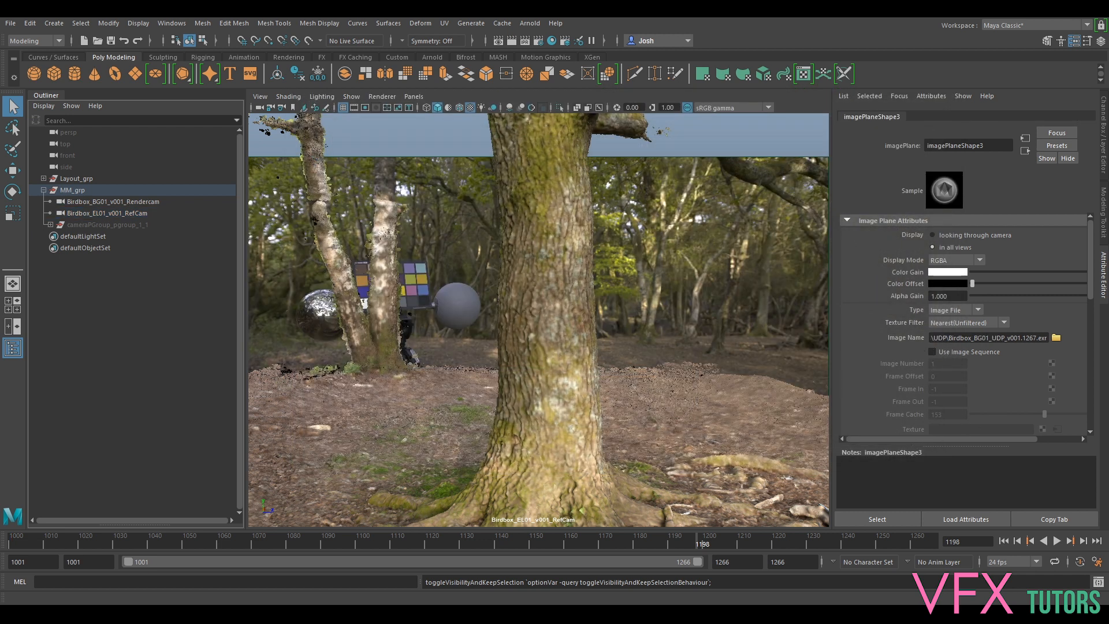
left_click_drag(703, 539, 842, 540)
left_click(117, 202)
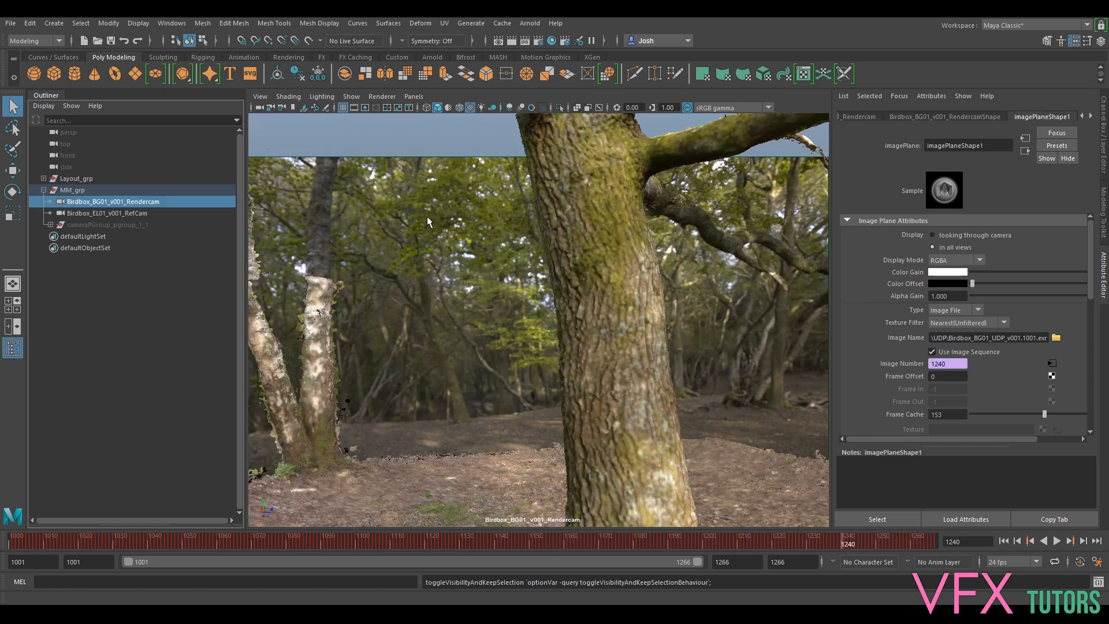
- Play the plate, switch the viewport to the persp camera, and select both Rendercam and RefCam
key("alt+v")
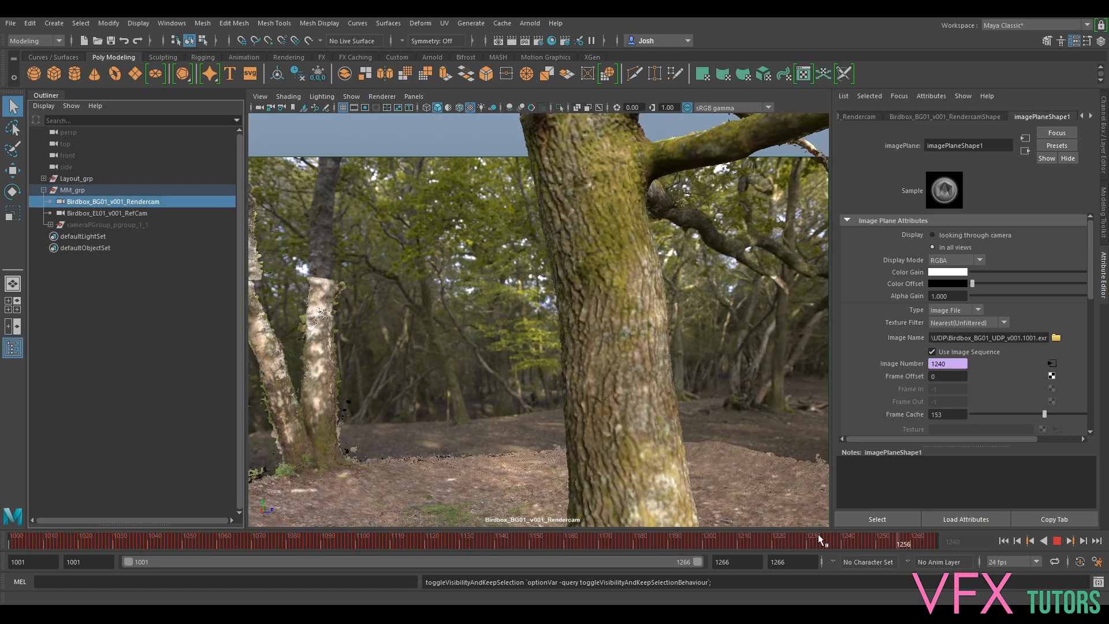
key("alt+v")
left_click(133, 213)
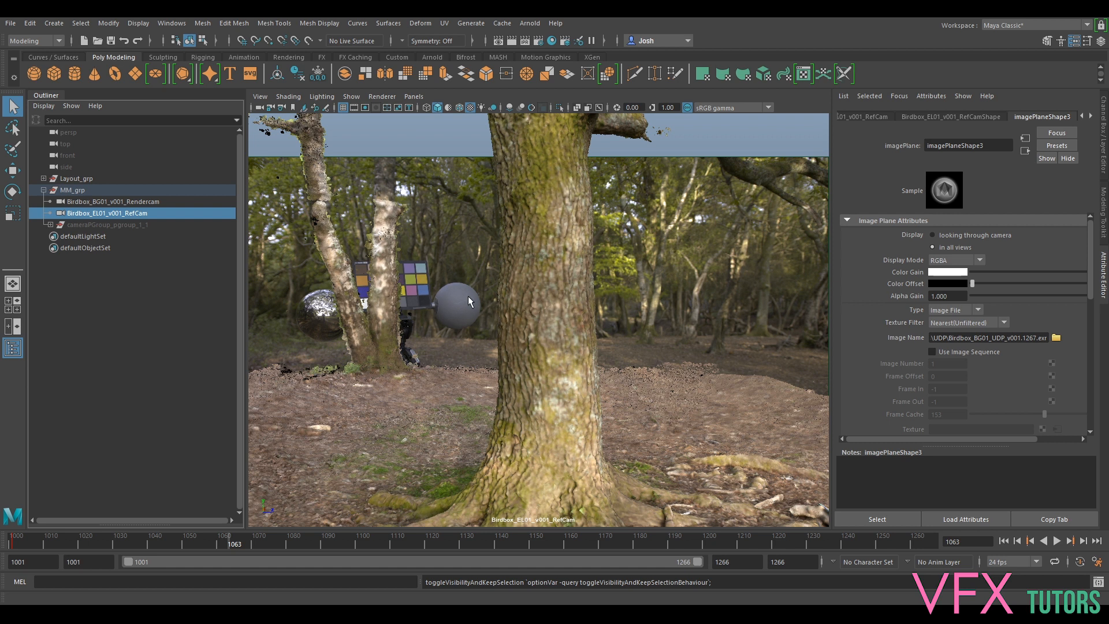
left_click(413, 96)
mouse_move(431, 110)
left_click(569, 135)
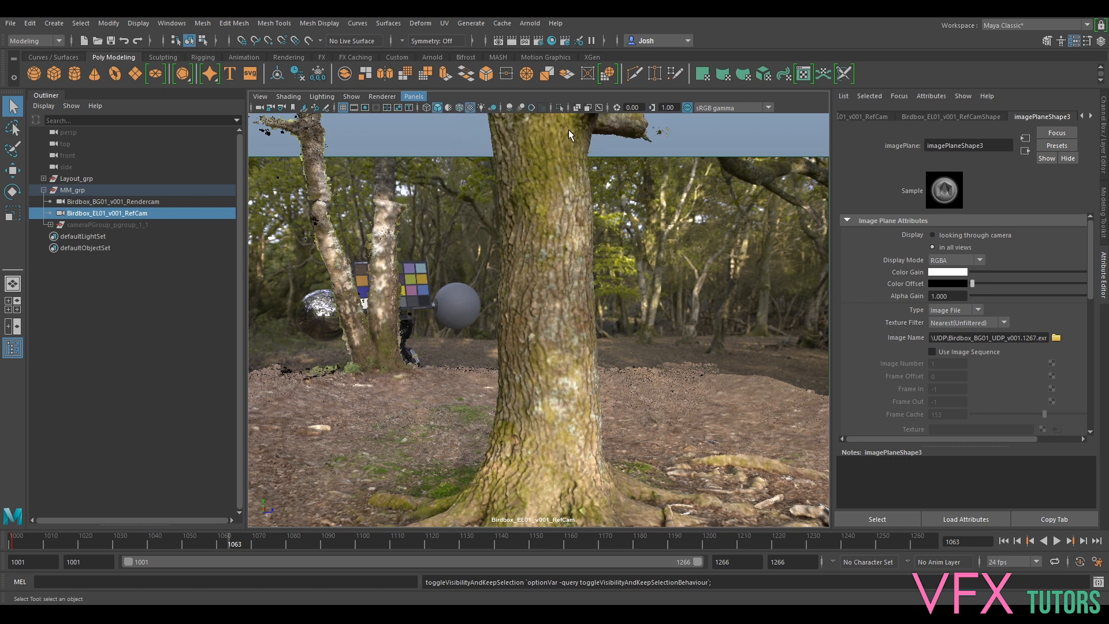
left_click(128, 202)
left_click(129, 213, "shift")
key("r")
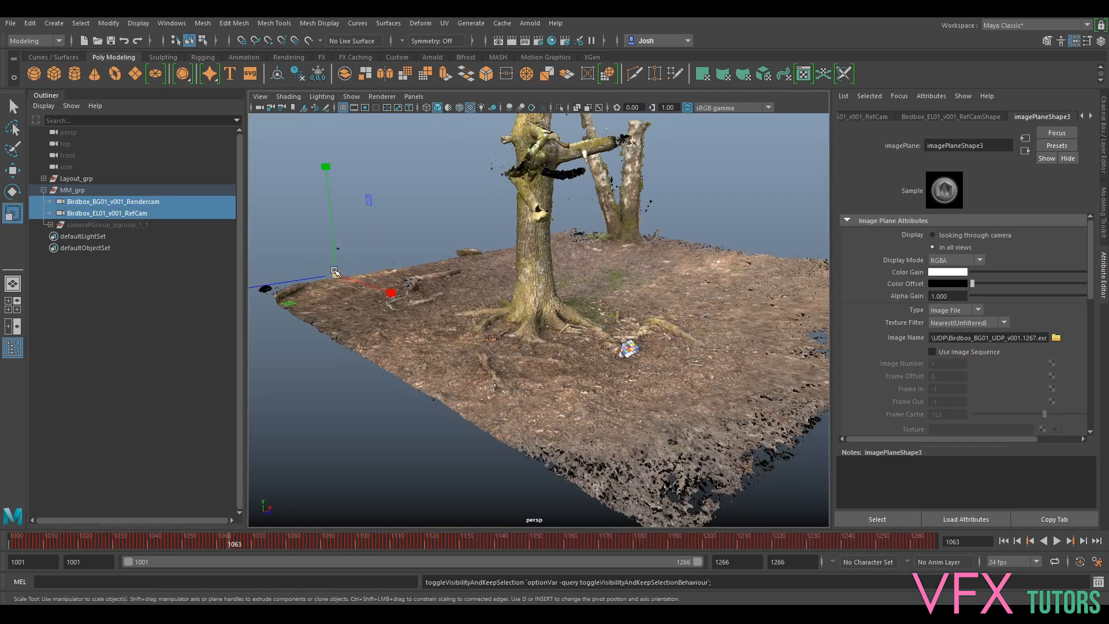
left_click_drag(334, 272, 737, 264, "alt")
scroll(605, 274, "up", 3)
scroll(605, 274, "down", 5)
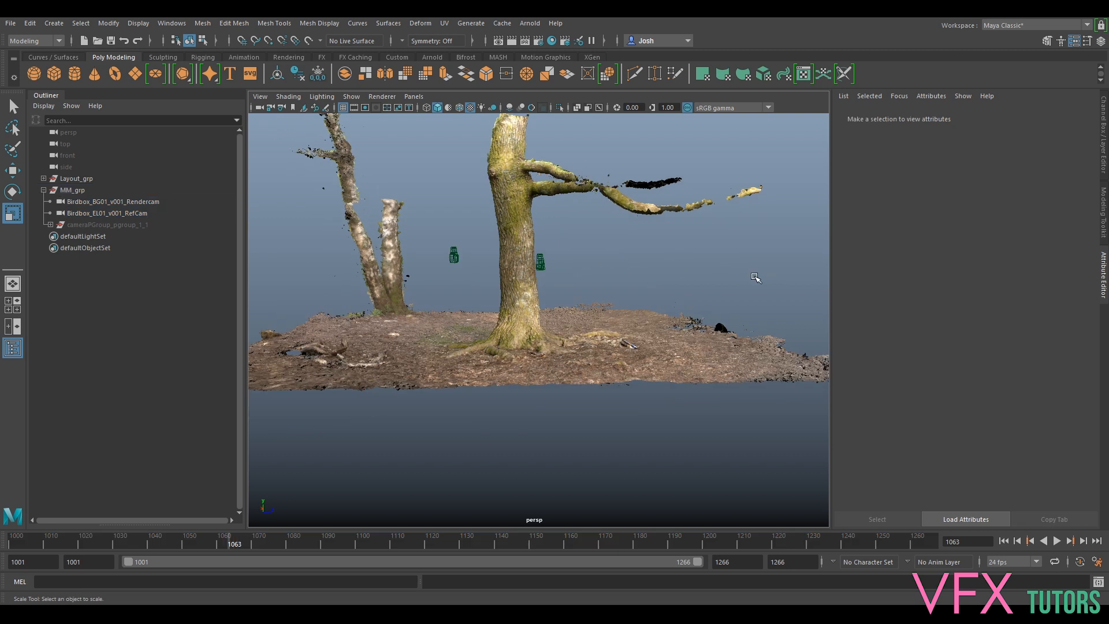
scroll(598, 255, "up", 2)
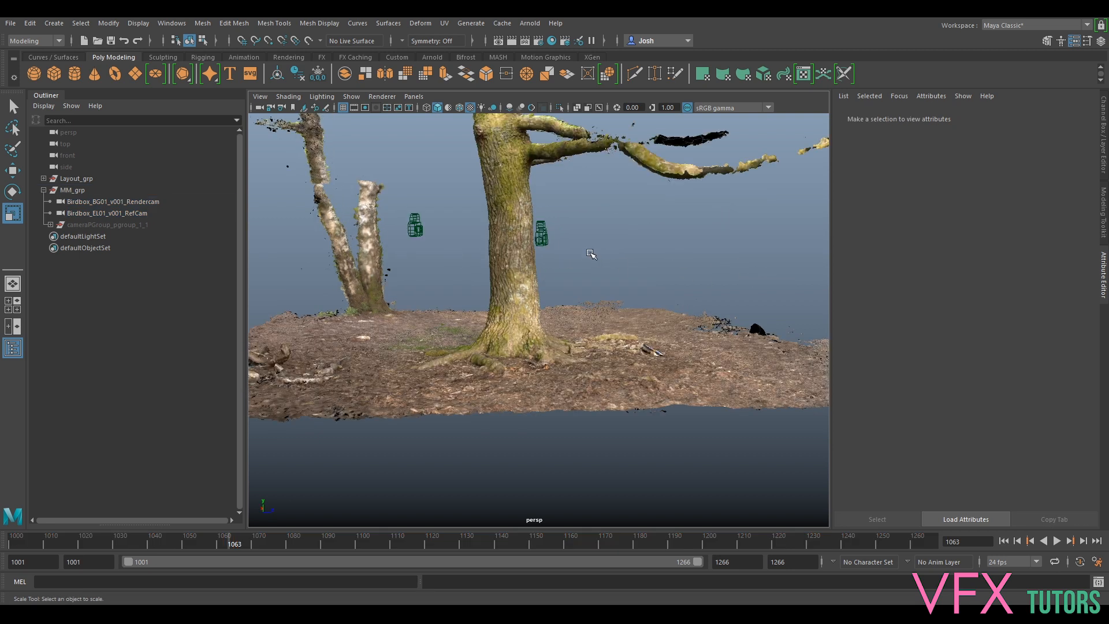
middle_click_drag(601, 242, 654, 255, "alt")
left_click_drag(655, 254, 644, 248, "alt")
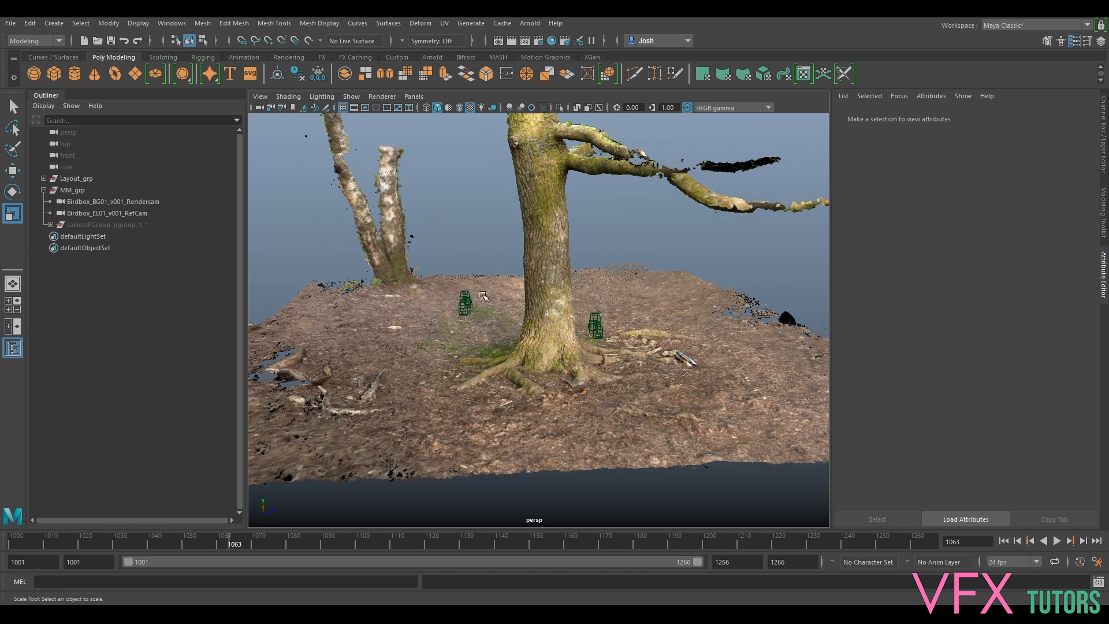
left_click(465, 304)
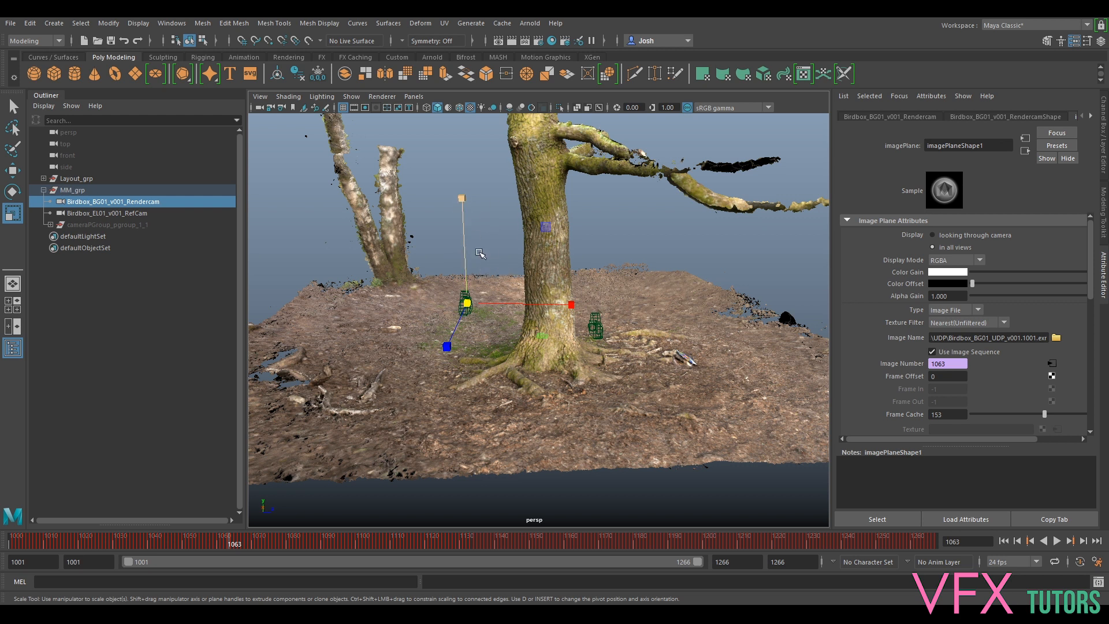
left_click_drag(485, 272, 511, 302, "alt")
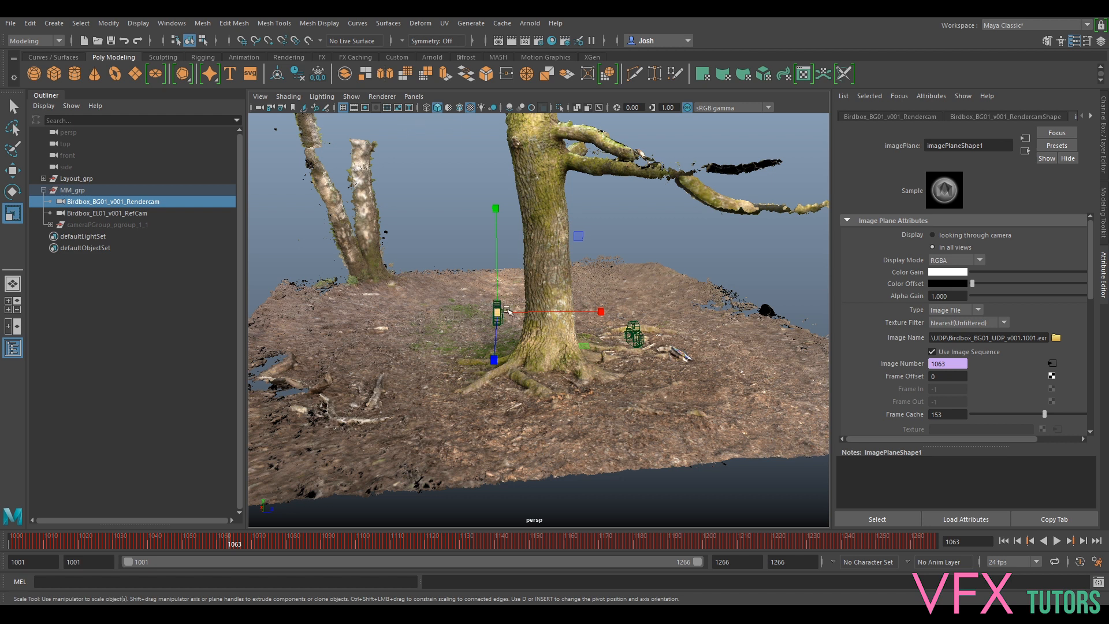
left_click_drag(604, 310, 474, 303, "alt")
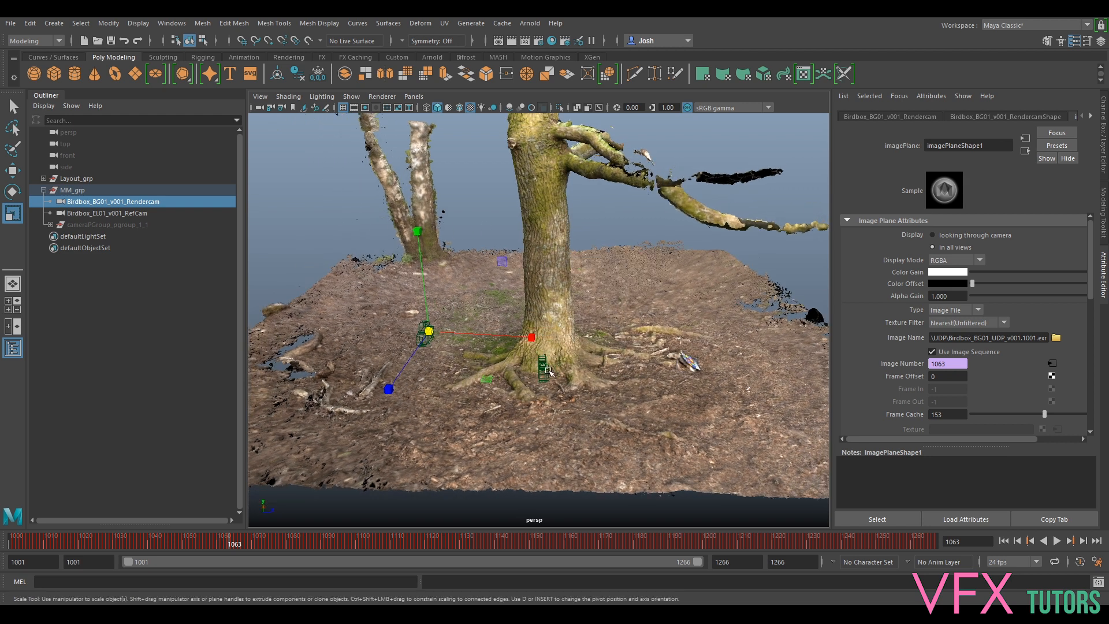
left_click(115, 213, "ctrl")
left_click_drag(708, 261, 751, 266, "alt")
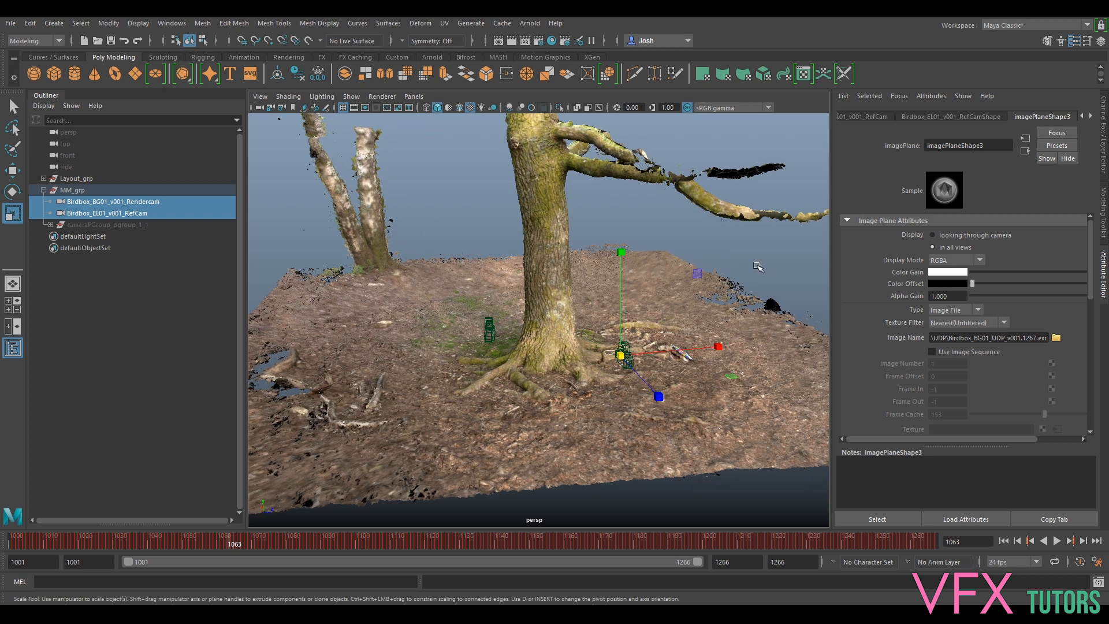
left_click(622, 308)
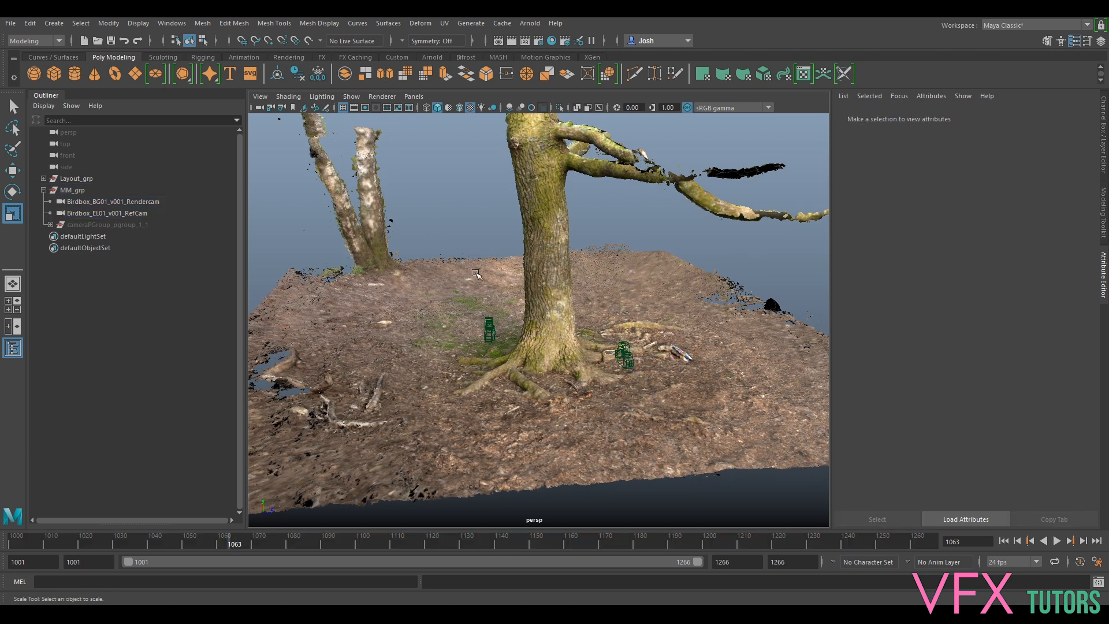
left_click_drag(531, 318, 537, 278, "alt")
left_click(44, 190)
left_click_drag(491, 209, 491, 203, "alt")
- Start Save Scene As and change the file name to BirdBox_v002
key("q")
left_click(10, 23)
left_click(80, 81)
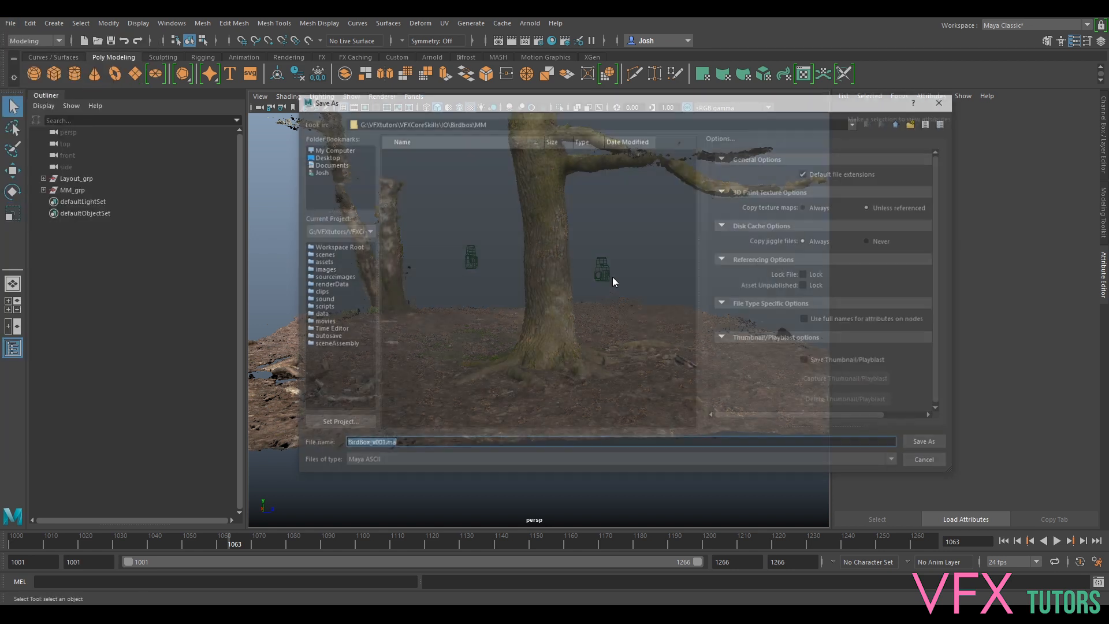
left_click(400, 444)
left_click_drag(400, 444, 380, 443)
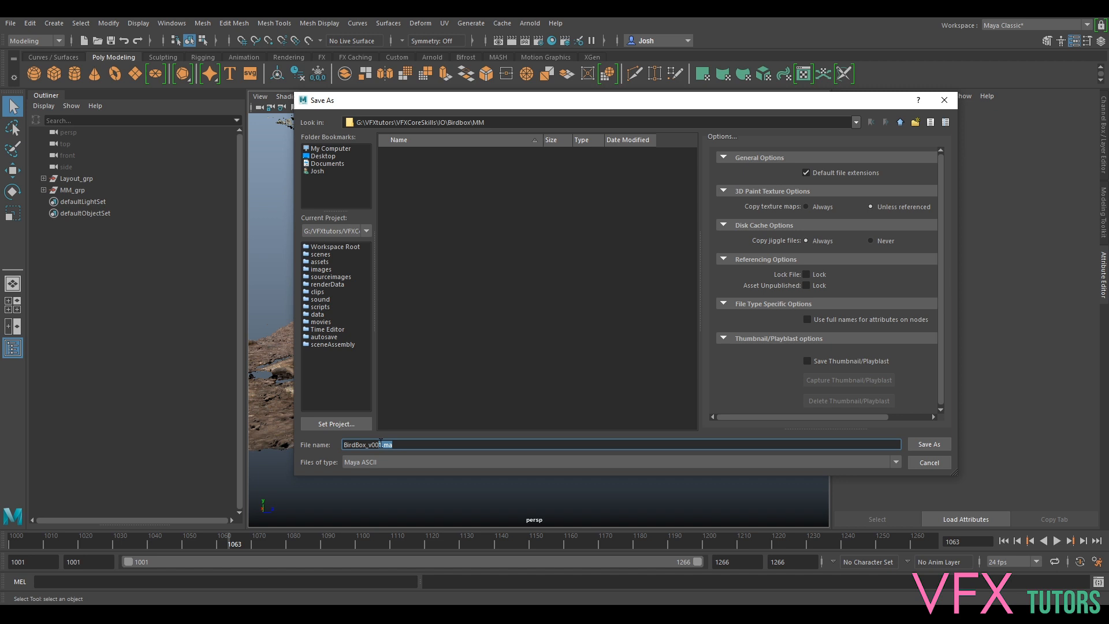
type("2")
- Keep Maya ASCII as the file type and save the scene as BirdBox_v002
left_click(370, 463)
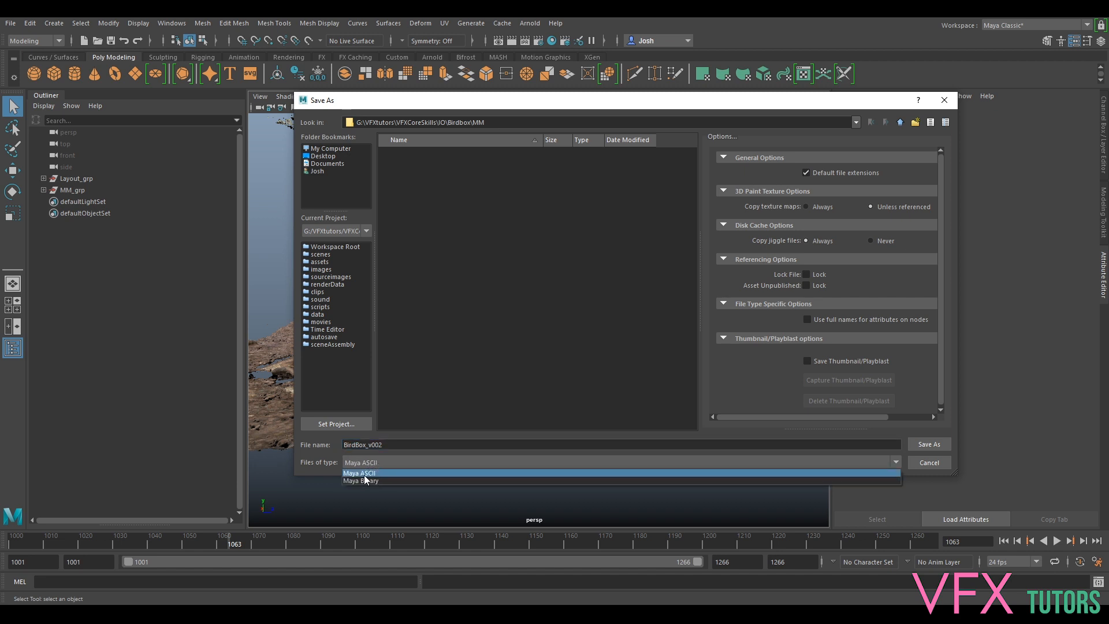
left_click(365, 474)
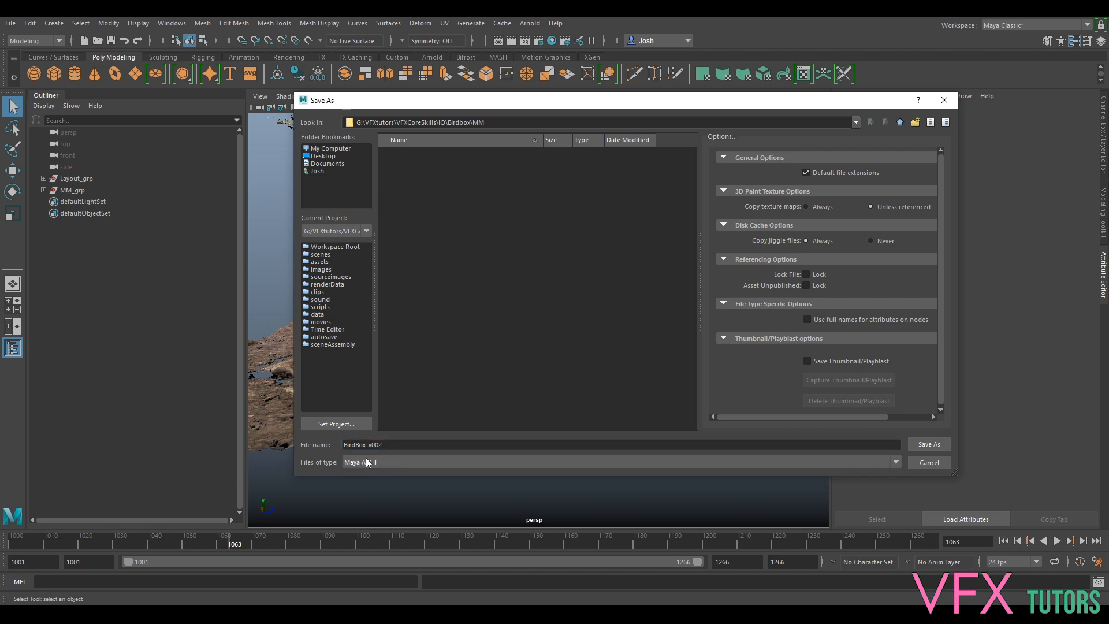
left_click(368, 465)
left_click(368, 464)
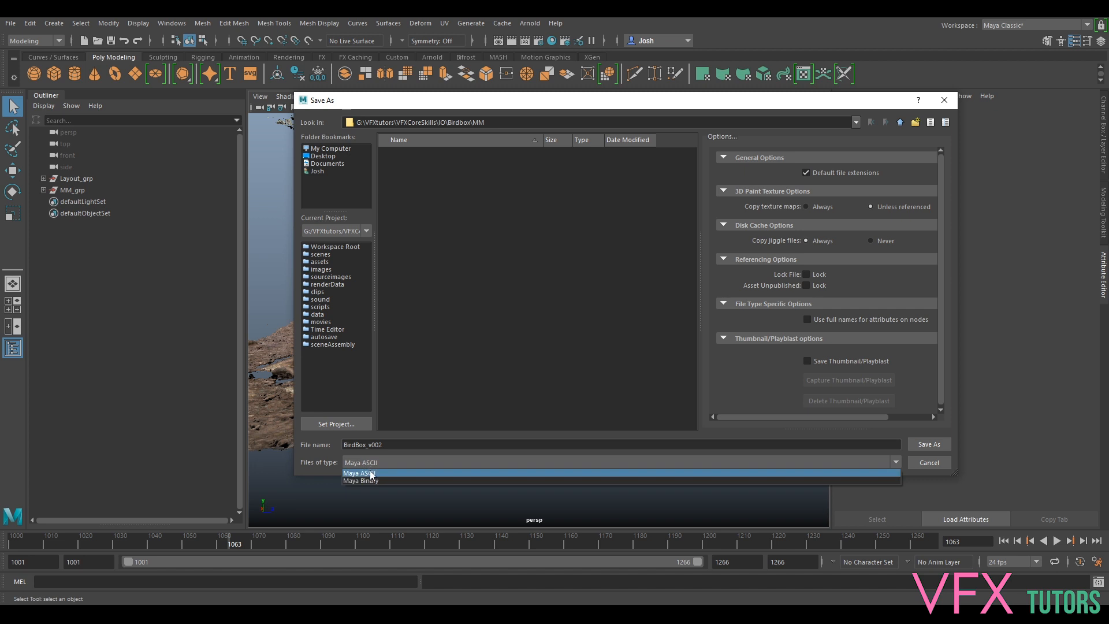
left_click(376, 475)
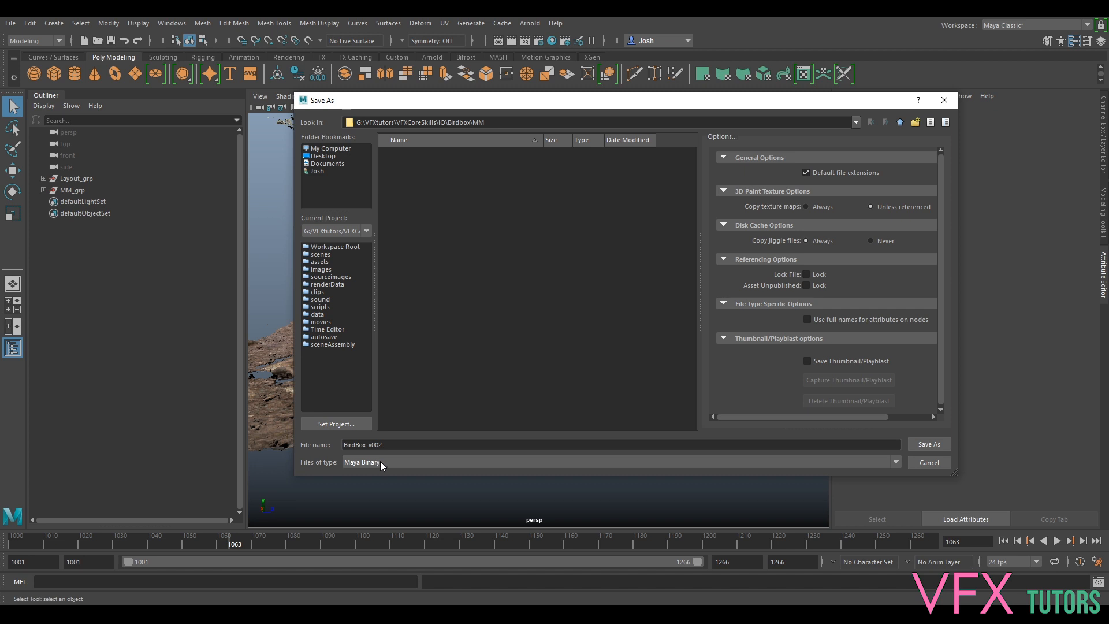
left_click(382, 462)
left_click(384, 475)
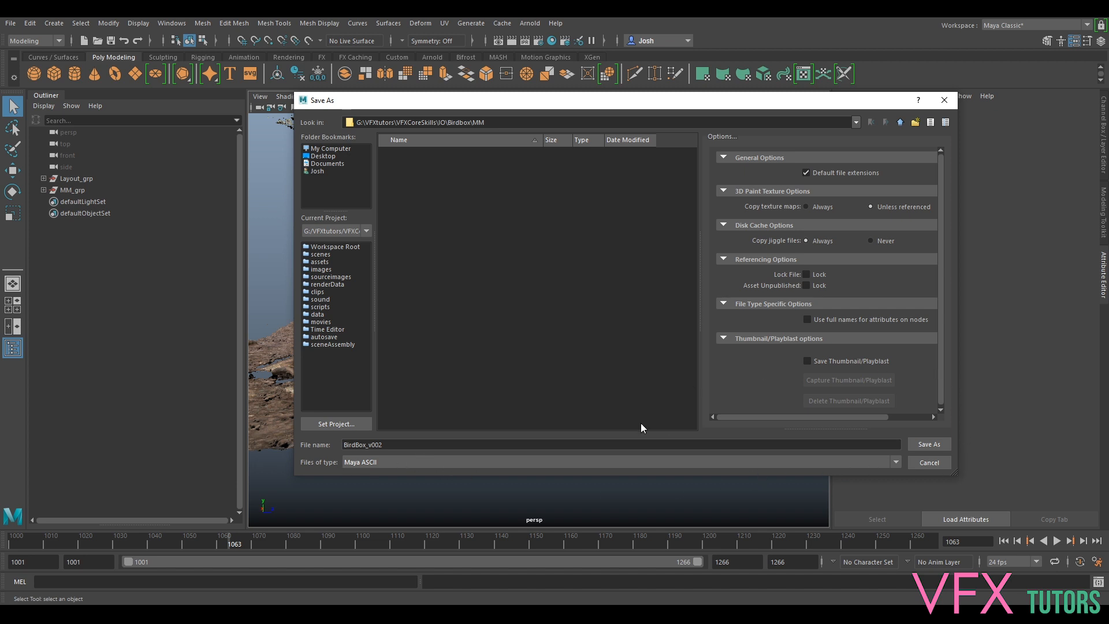
left_click(935, 446)
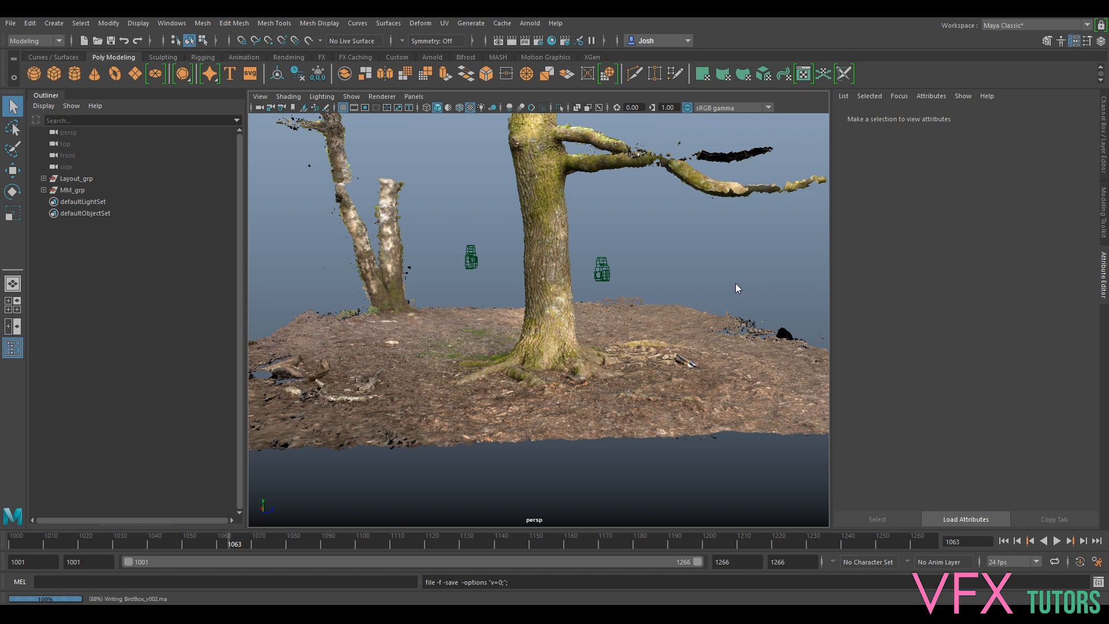
left_click_drag(736, 283, 632, 256, "alt")
key("r")
left_click_drag(720, 228, 681, 358, "alt")
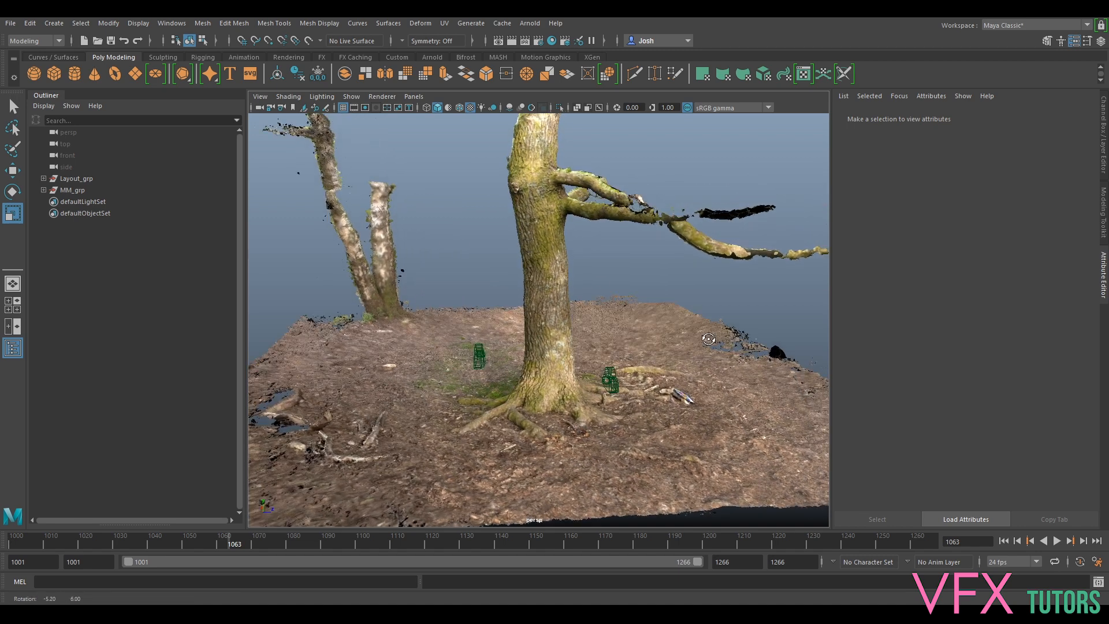
left_click(76, 179)
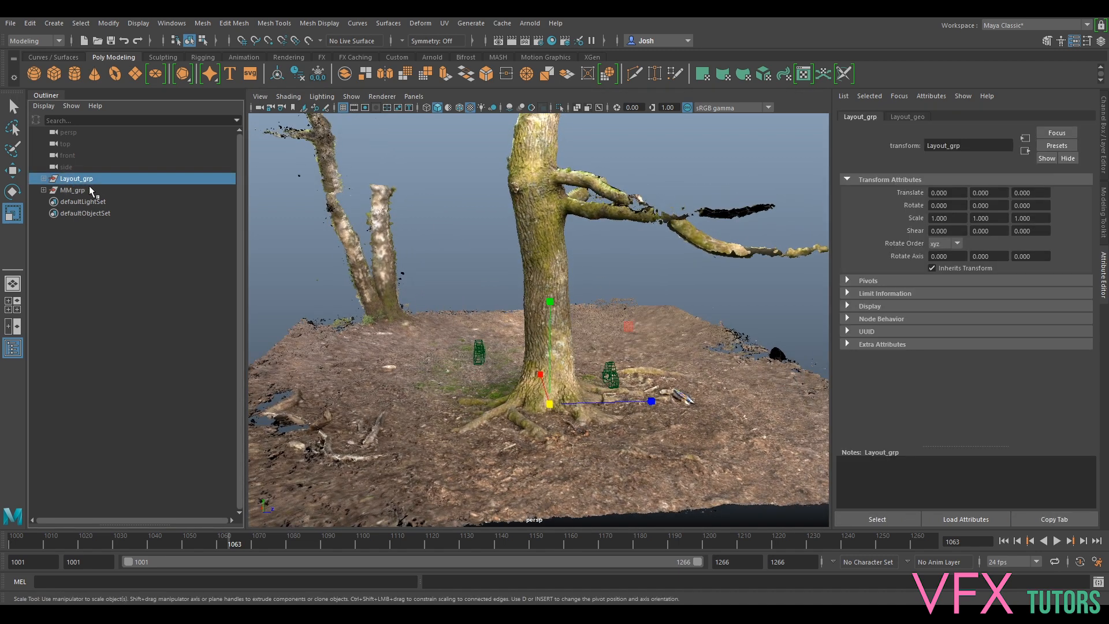
left_click_drag(590, 264, 644, 253, "alt")
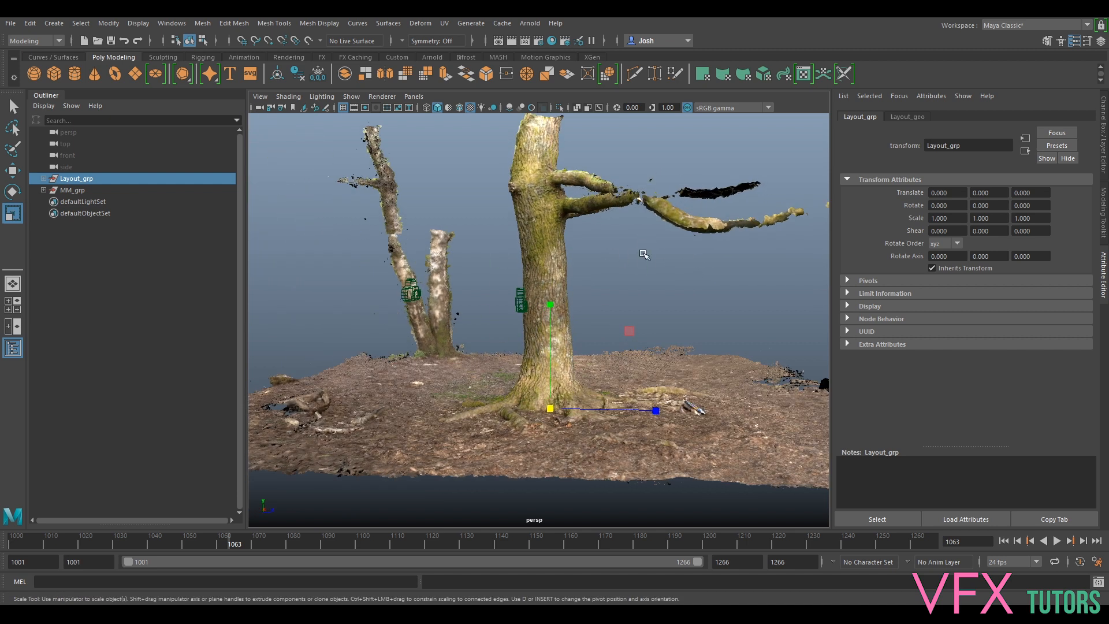
mouse_move(628, 295)
left_mouse_down("alt")
mouse_move(597, 283)
mouse_move(621, 285)
left_mouse_up("alt")
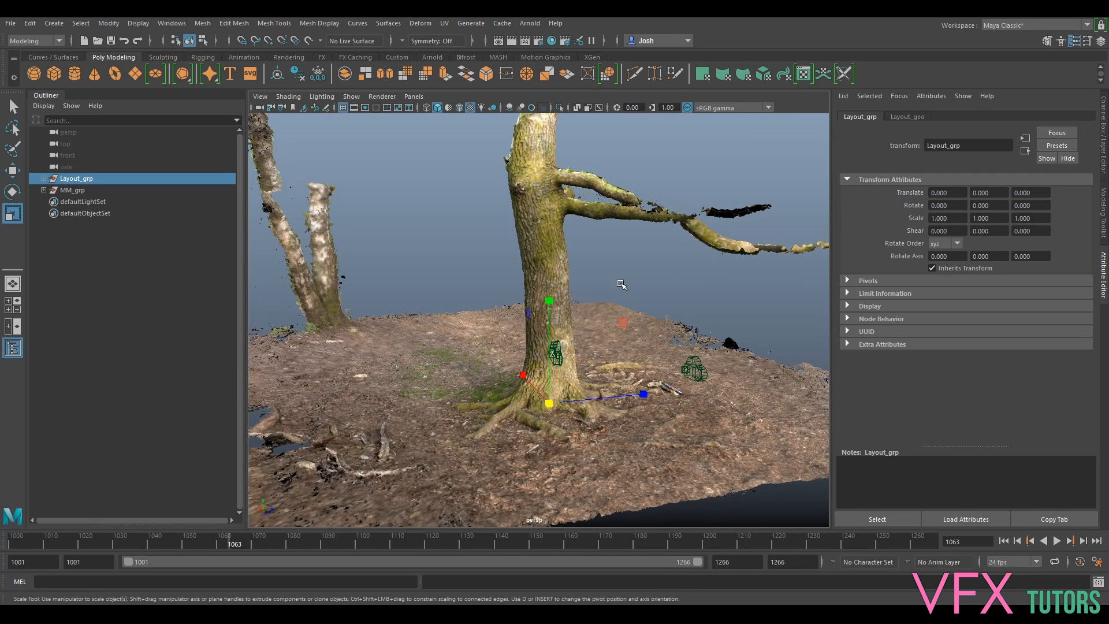
key("Right")
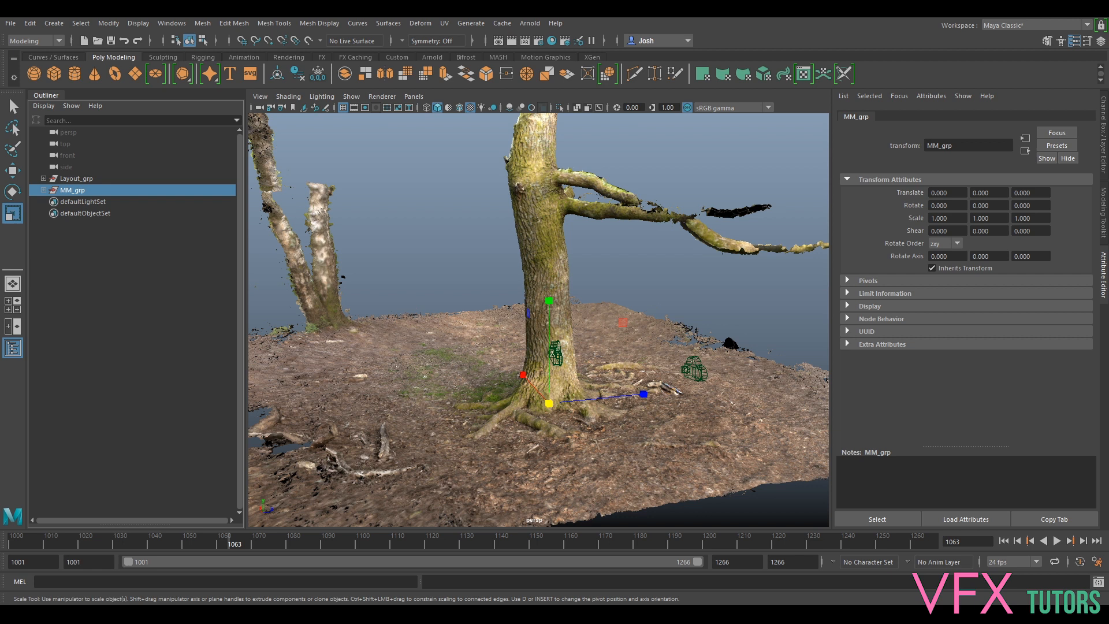
key("alt+Tab")
left_click_drag(829, 277, 852, 257)
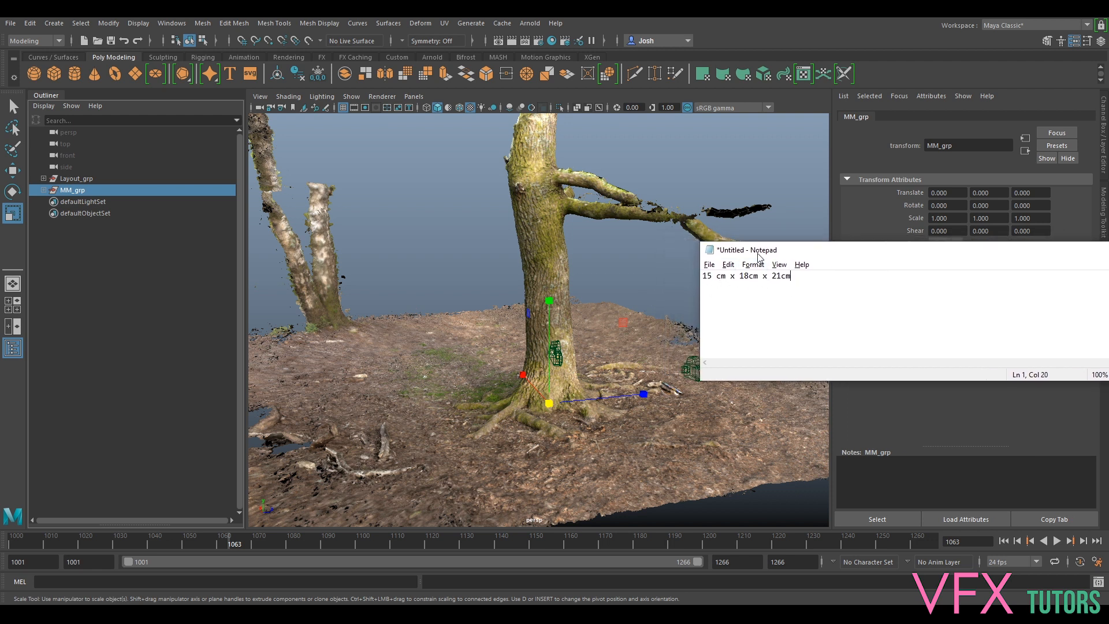
left_click_drag(756, 252, 788, 255)
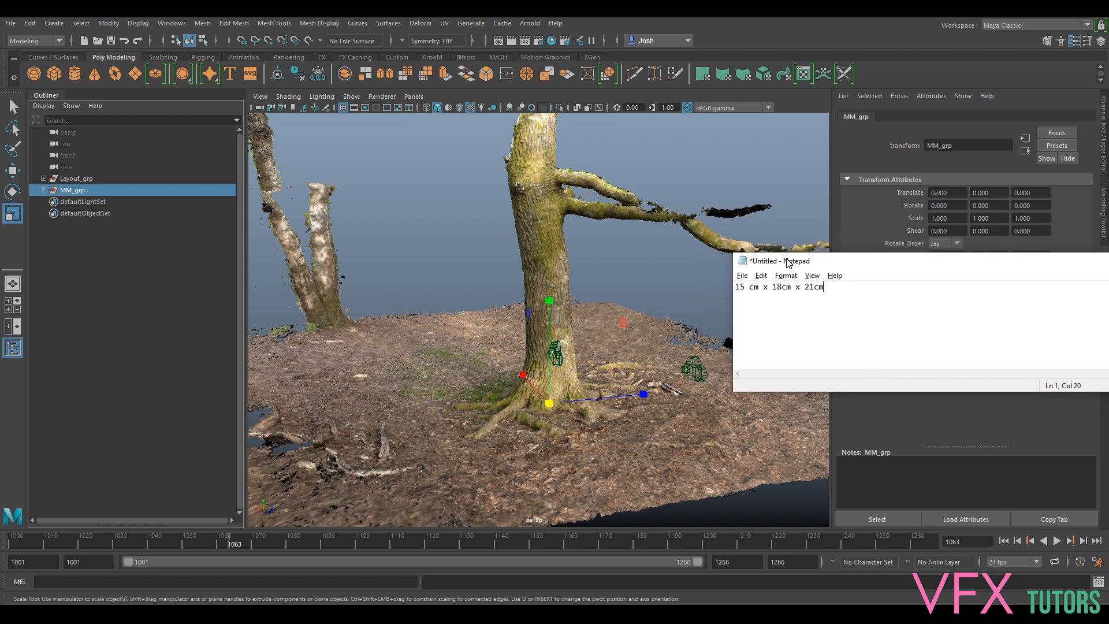
key("alt+Tab")
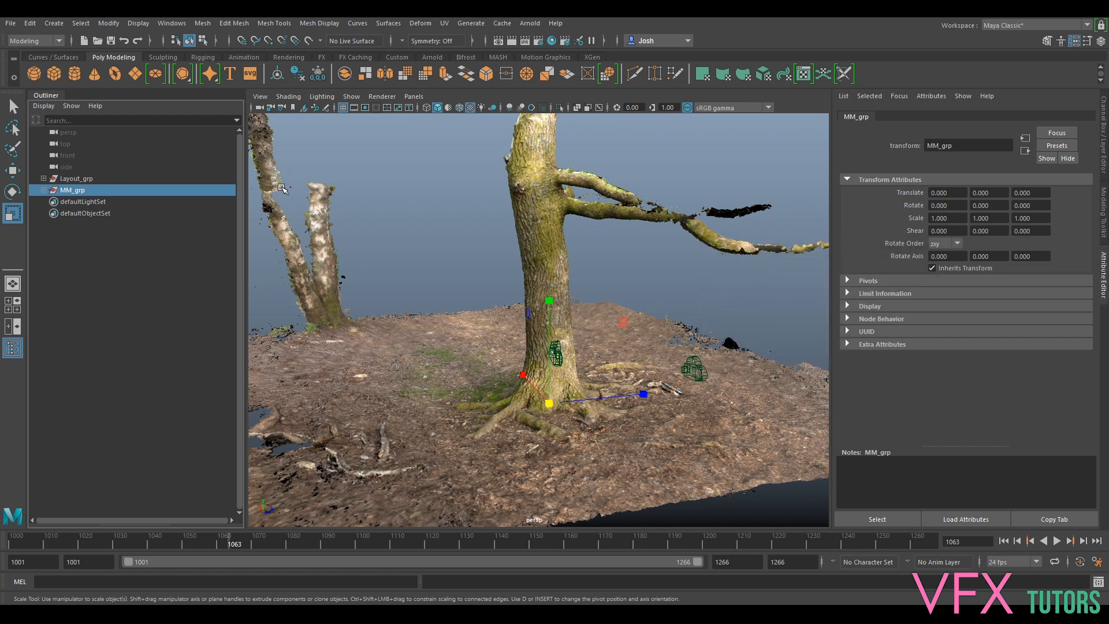
left_click_drag(440, 397, 349, 94, "alt")
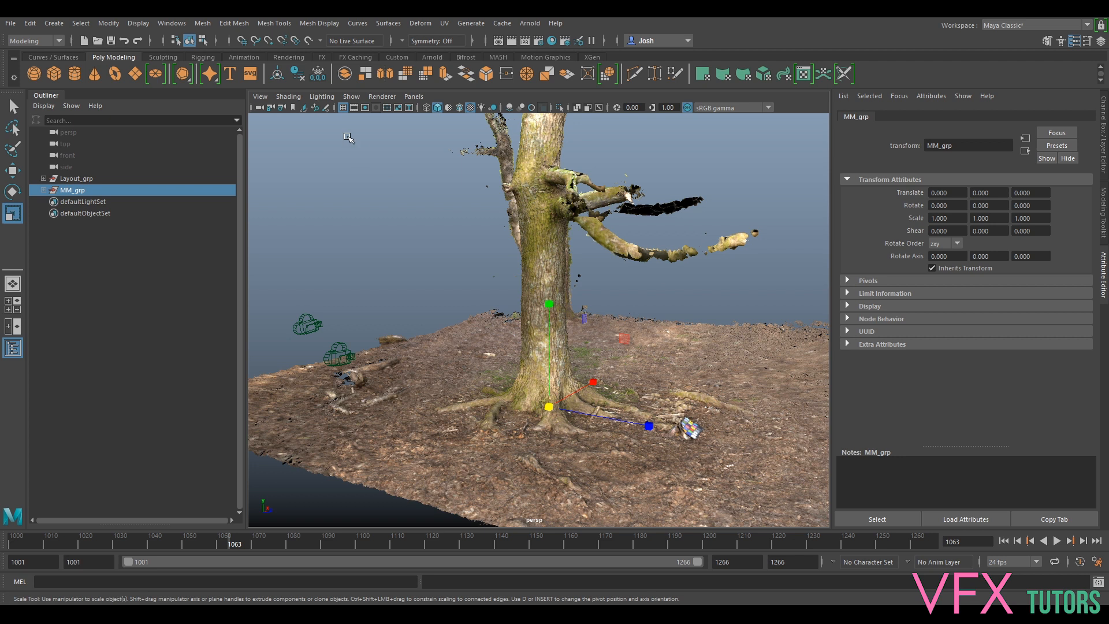
- Create a polygon cube with width 15, height 21 and depth 18
left_click(54, 77)
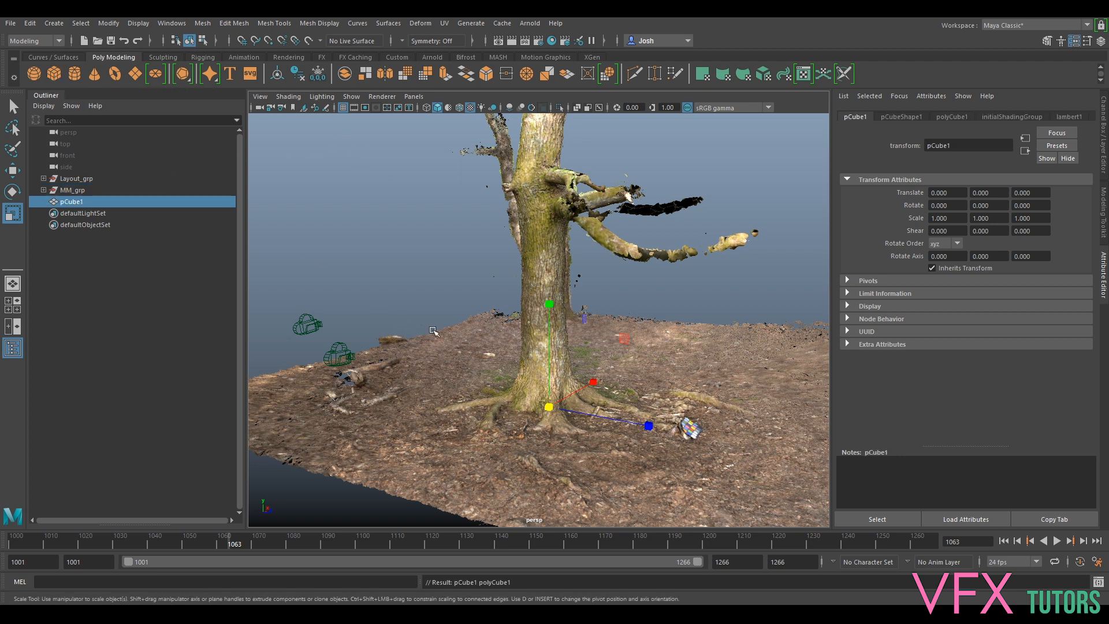
scroll(534, 342, "down", 5)
left_click_drag(534, 342, 621, 386, "alt")
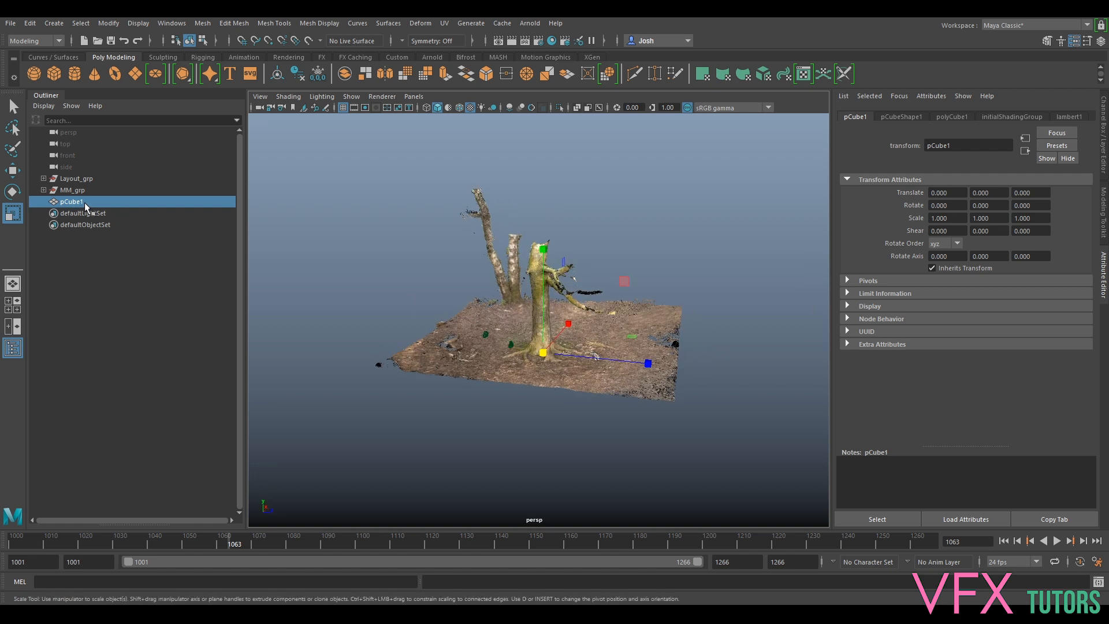
left_click(947, 117)
left_click(954, 195)
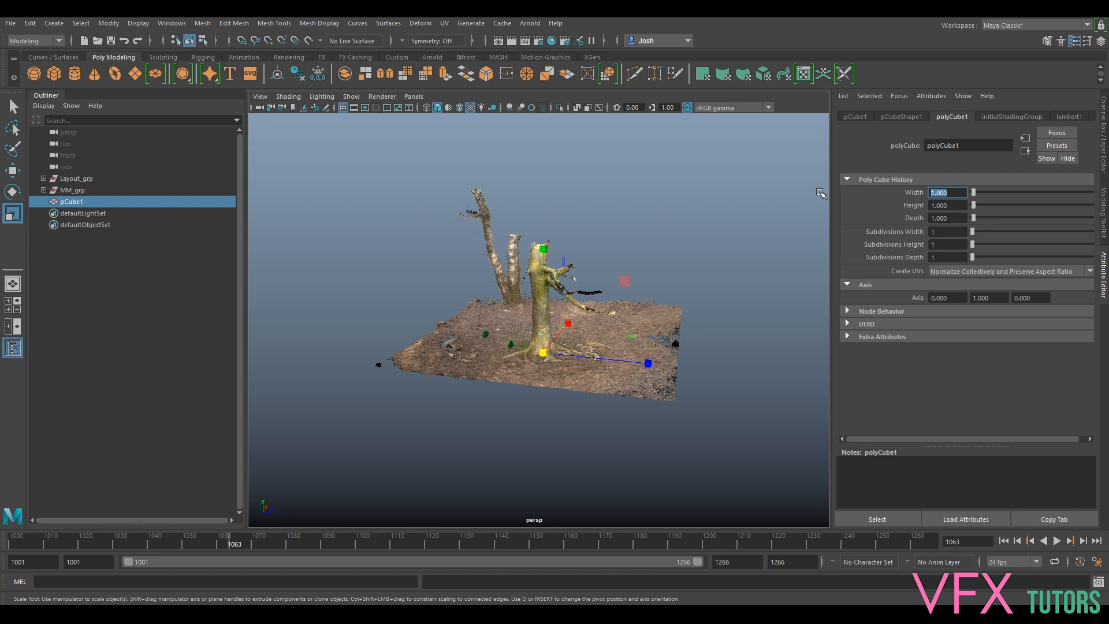
type("15")
key("Return")
left_click(956, 205)
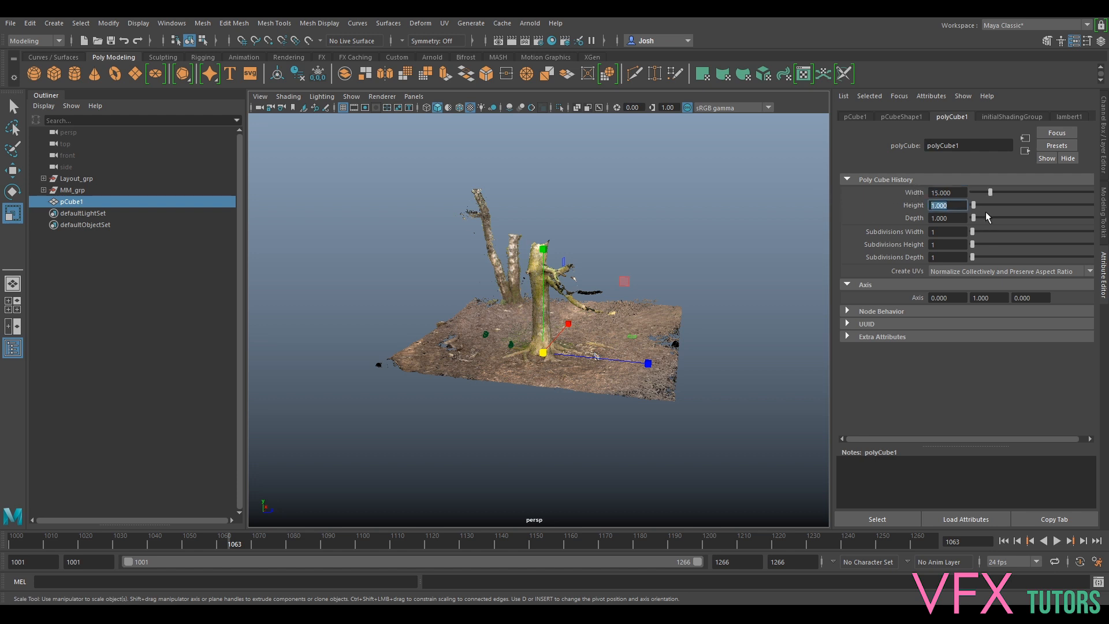
type("18")
key("Tab")
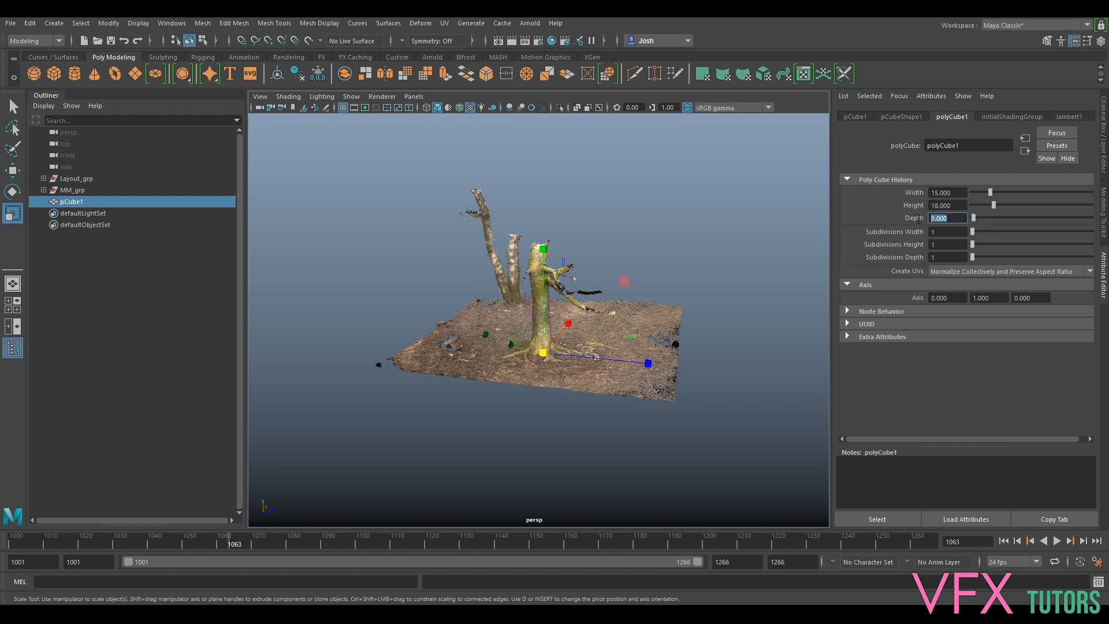
left_click(962, 206)
type("21")
key("Tab")
type("18")
key("Return")
- Check the dimensions note, then raise the box off the roots and slide it toward the trunk
key("alt+Tab")
left_click_drag(1060, 324, 927, 327)
key("alt+Tab")
left_click_drag(594, 368, 600, 364, "alt")
scroll(602, 363, "up", 6)
key("w")
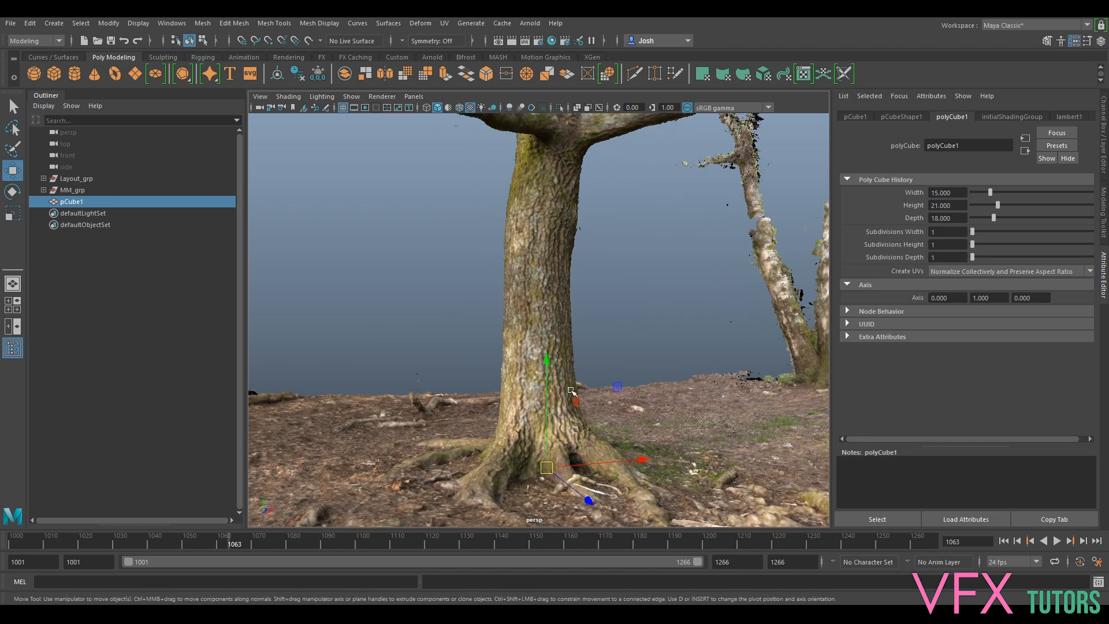
left_click_drag(543, 413, 543, 254)
left_click_drag(623, 308, 693, 340)
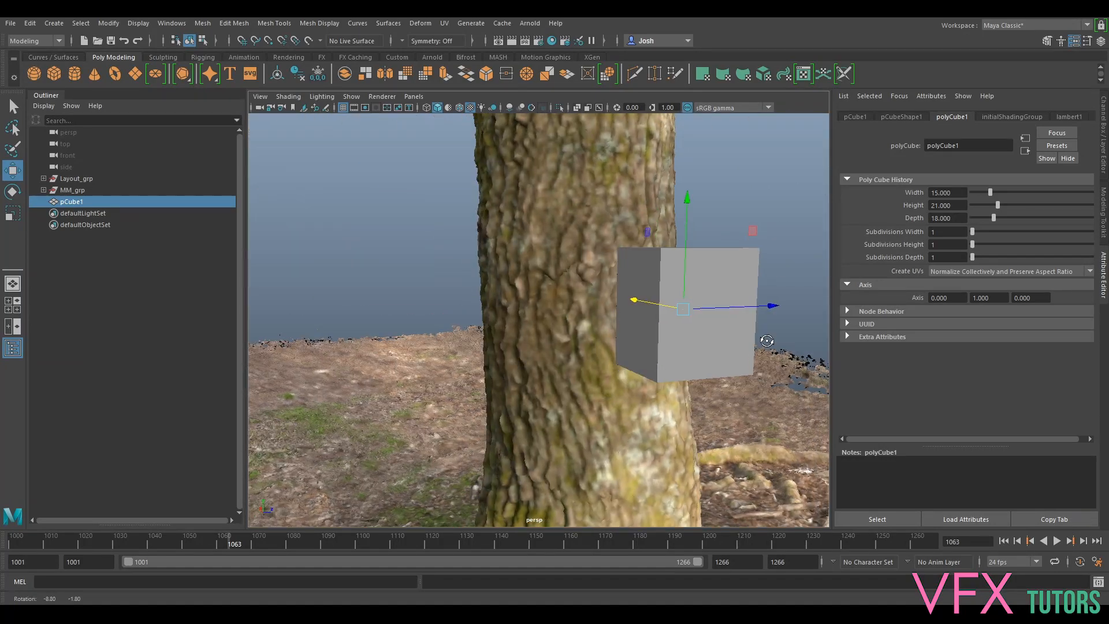
scroll(651, 336, "down", 5)
- Undo the box's move, isolate and frame it, and hide the grid
key("ctrl+z")
key("ctrl+z")
key("ctrl+1")
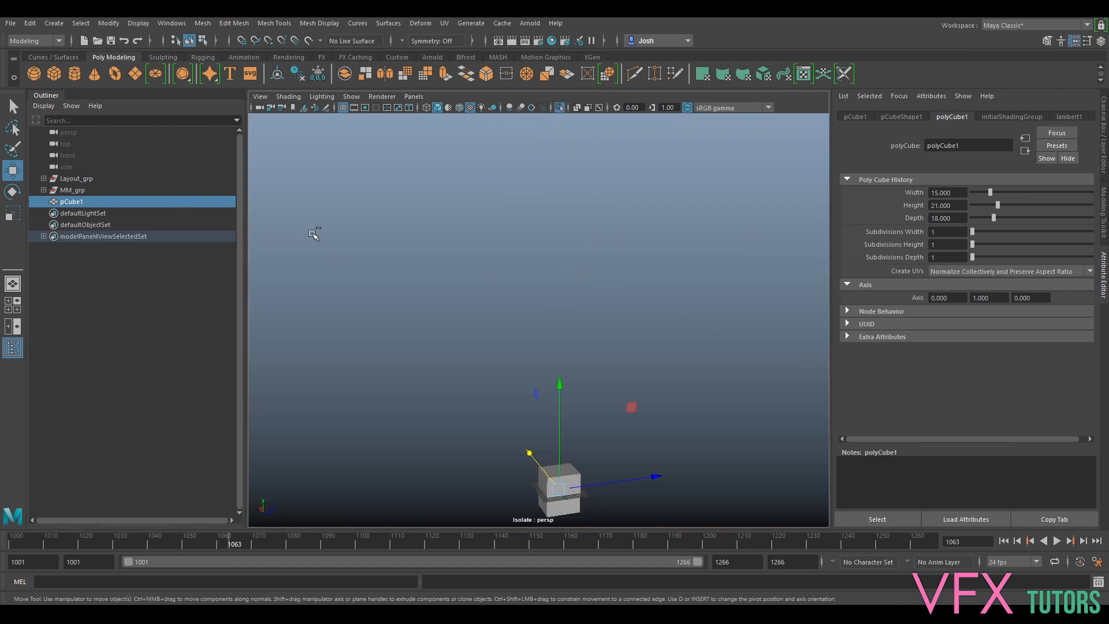
key("f")
left_click_drag(624, 277, 415, 289, "alt")
left_click(343, 108)
left_click_drag(443, 220, 716, 231, "alt")
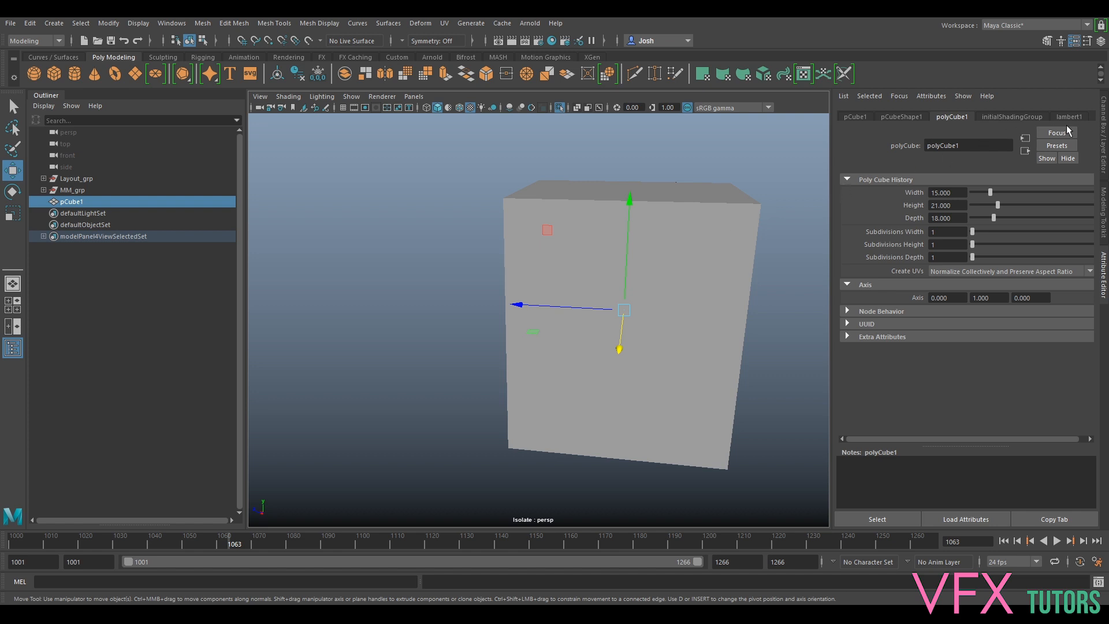
- In edge mode, raise one top edge of the box to give it a sloping roof
left_click(1105, 142)
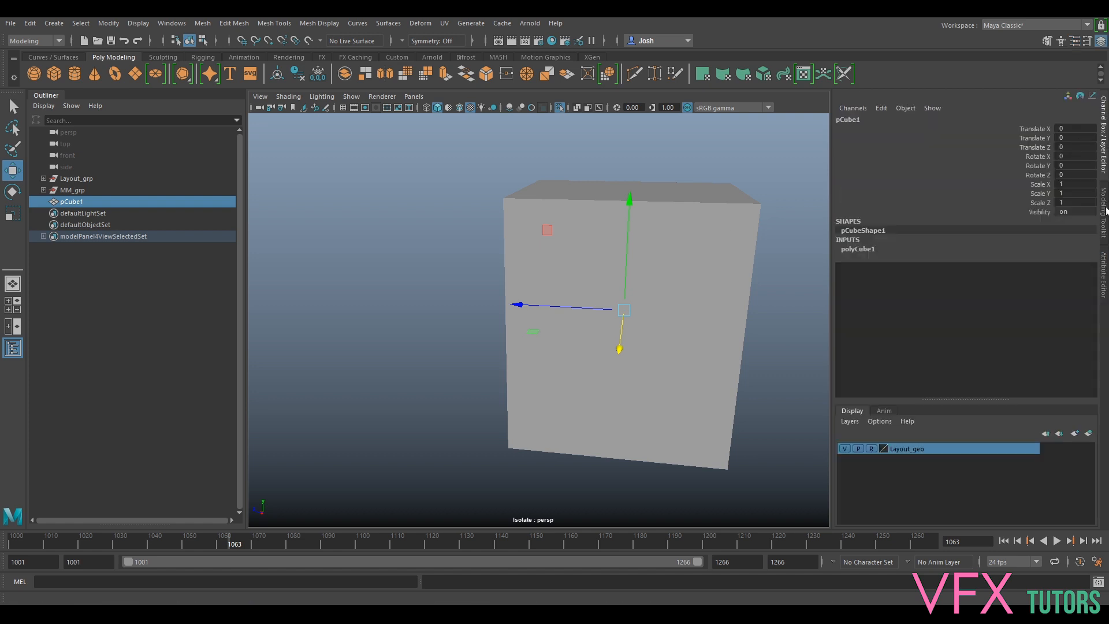
left_click(1104, 274)
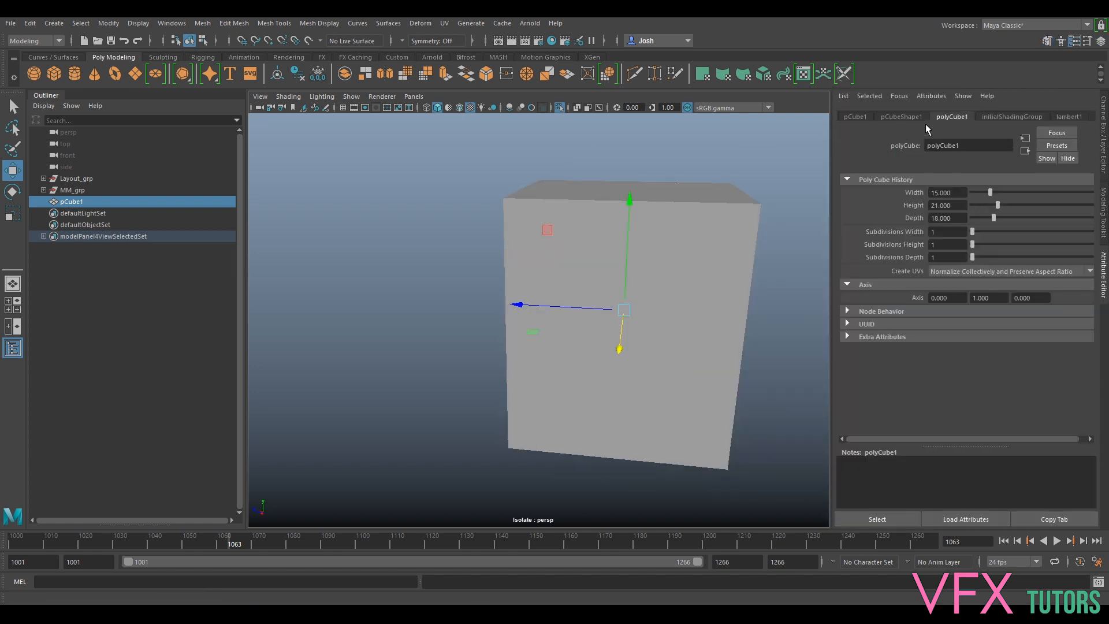
left_click(1104, 214)
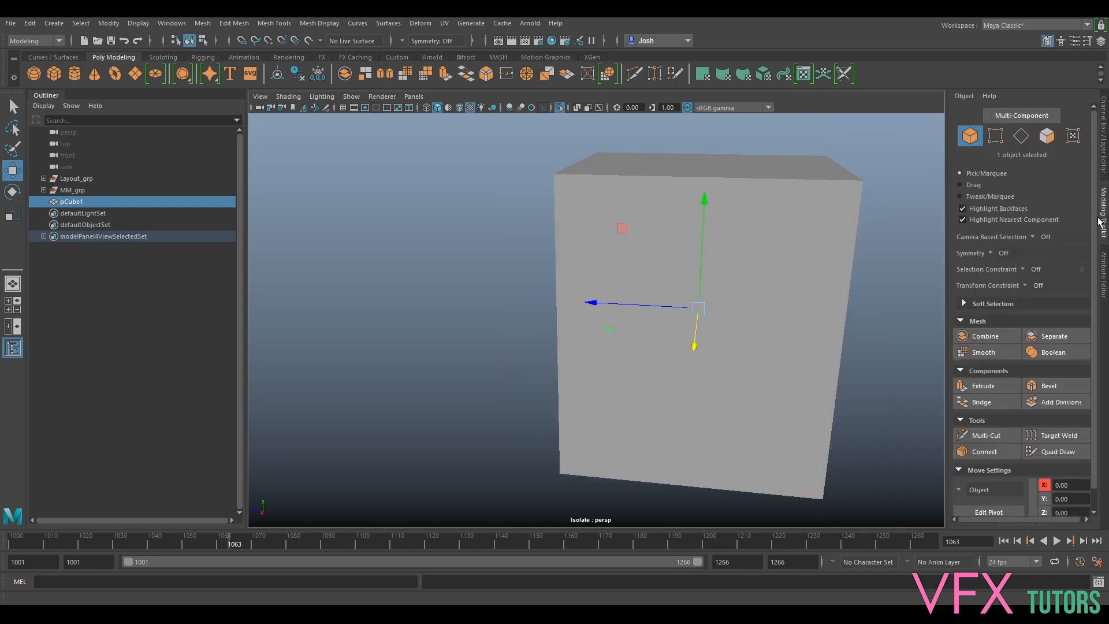
left_click(1021, 135)
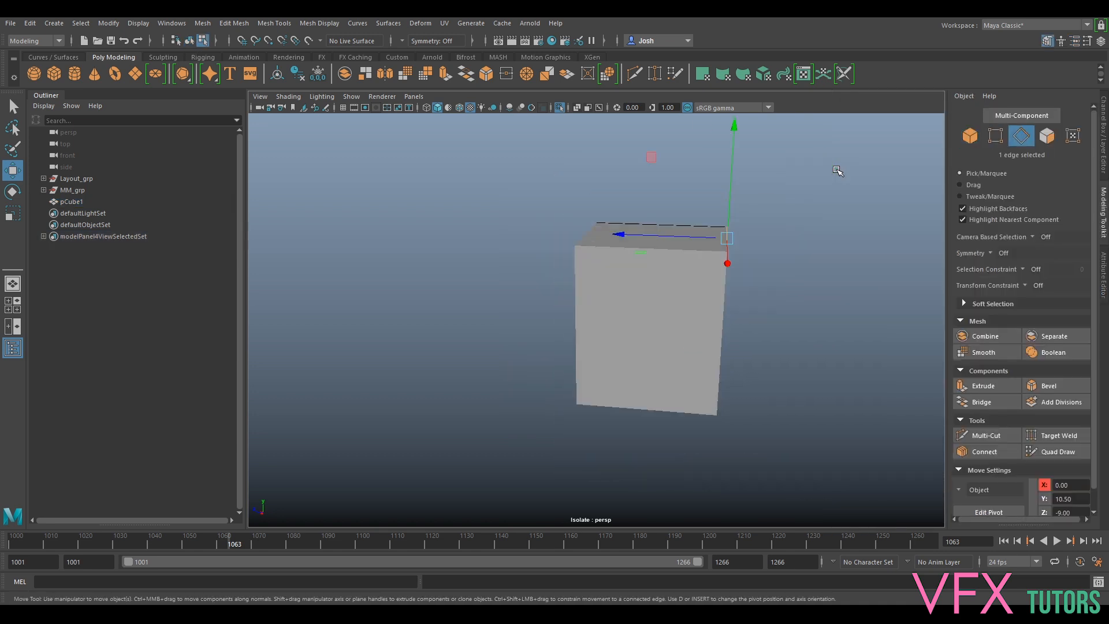
left_click_drag(838, 171, 733, 258, "alt")
left_click_drag(677, 287, 671, 262)
left_click_drag(664, 323, 782, 242, "alt")
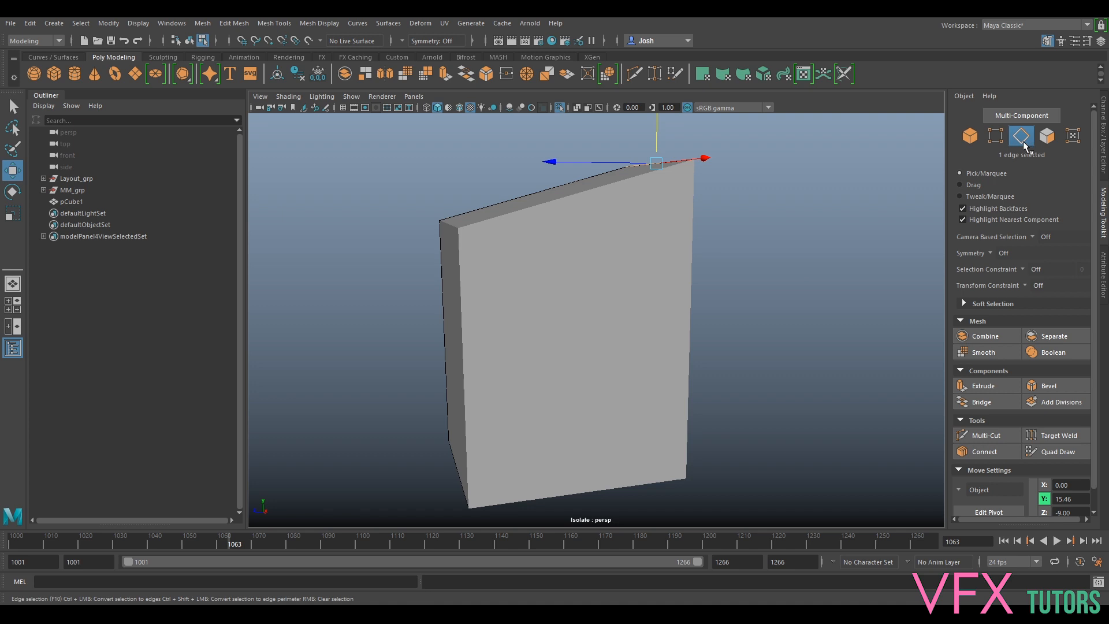
- Try the Multi-Cut tool, then turn on selection highlighting in the viewport
left_click(983, 435)
left_click_drag(909, 367, 781, 261, "alt")
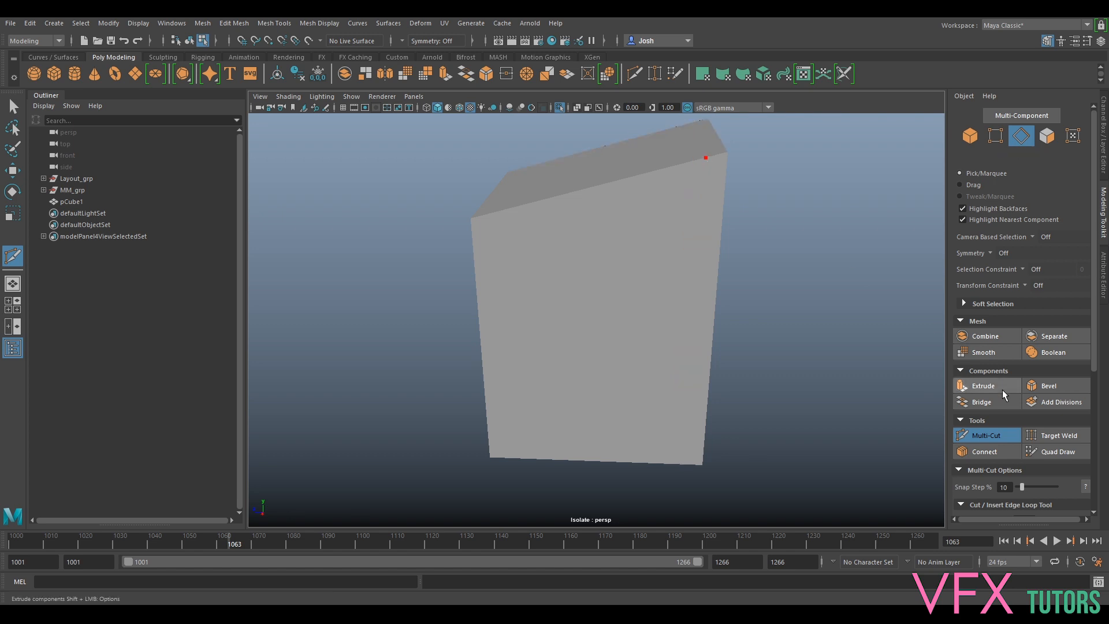
left_click(988, 433)
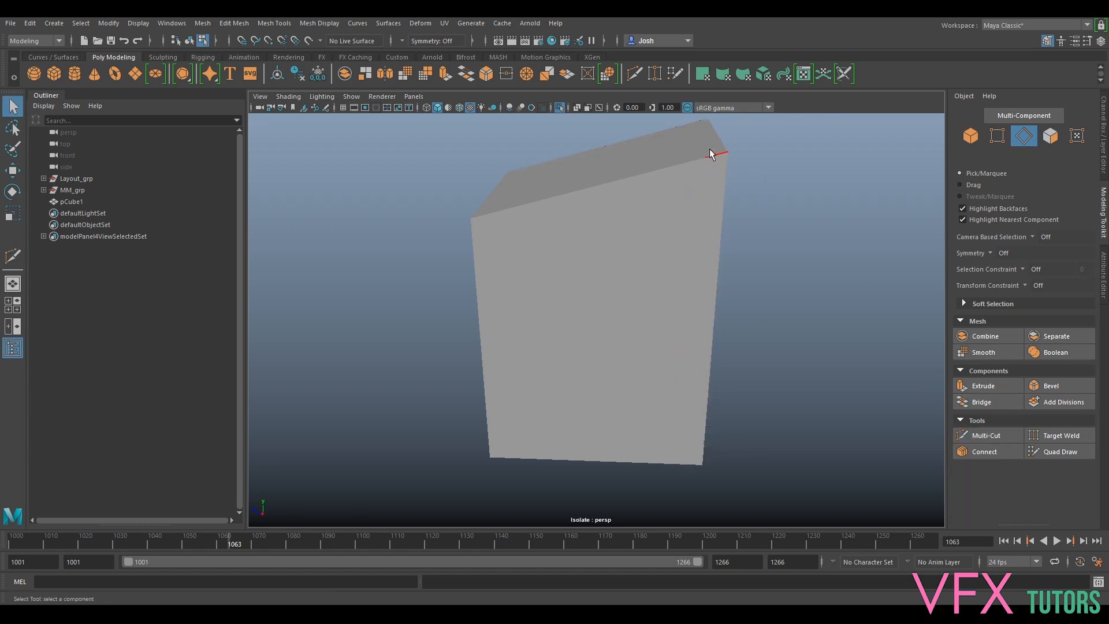
left_click(350, 97)
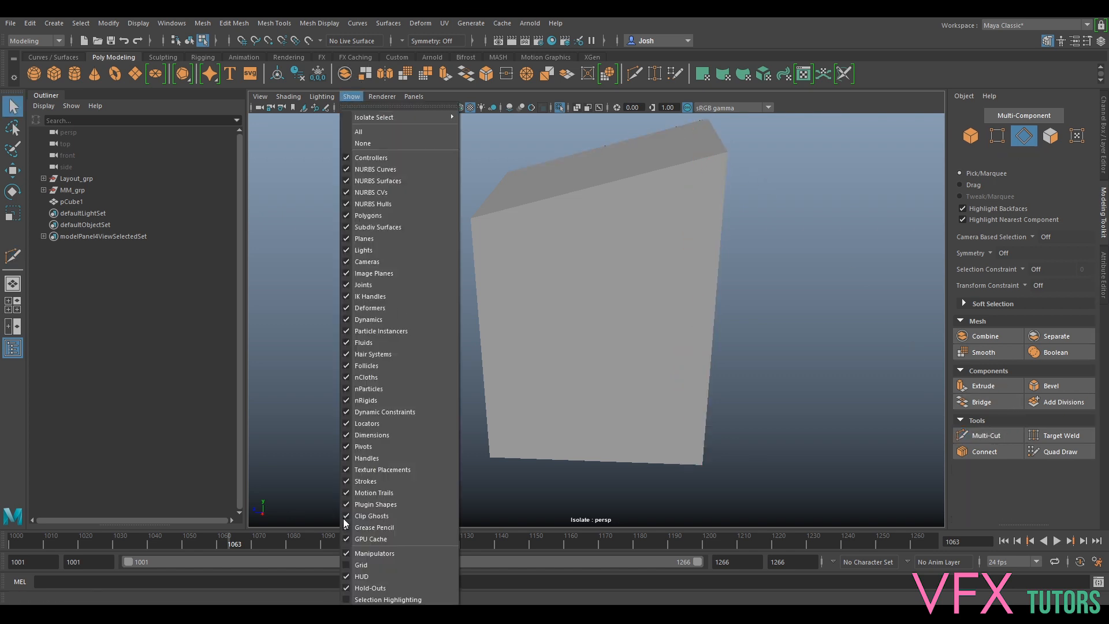
left_click(374, 595)
left_click_drag(710, 156, 678, 226, "alt")
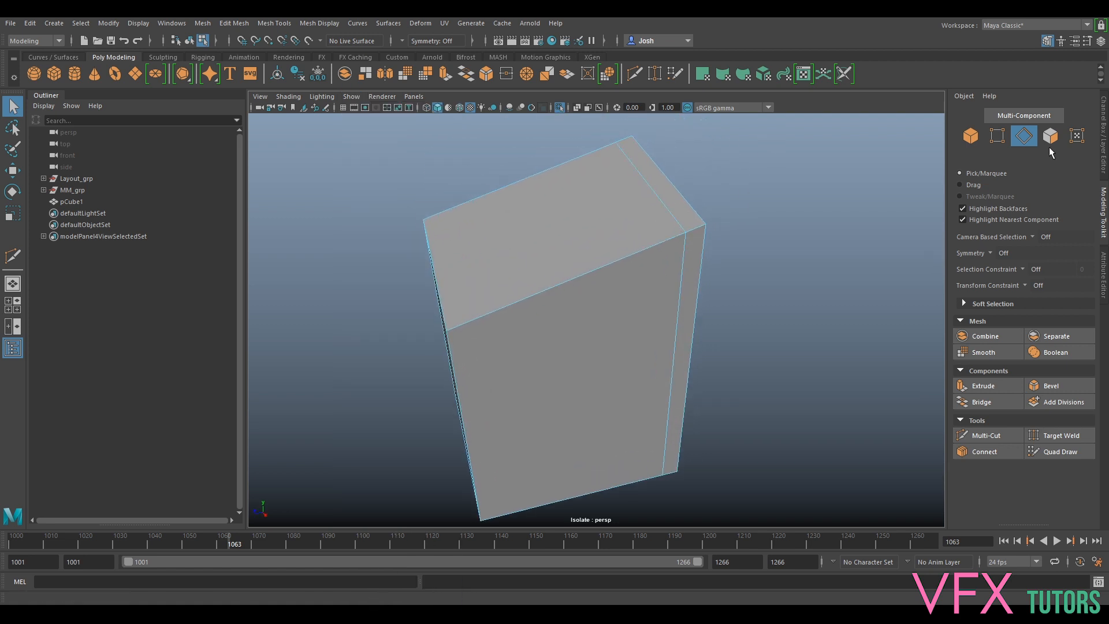
- Extrude two faces and scale them vertically into a tall back panel
left_click(1050, 141)
left_click(683, 203)
left_click_drag(682, 203, 809, 277, "alt")
left_click(724, 428, "shift")
key("ctrl+e")
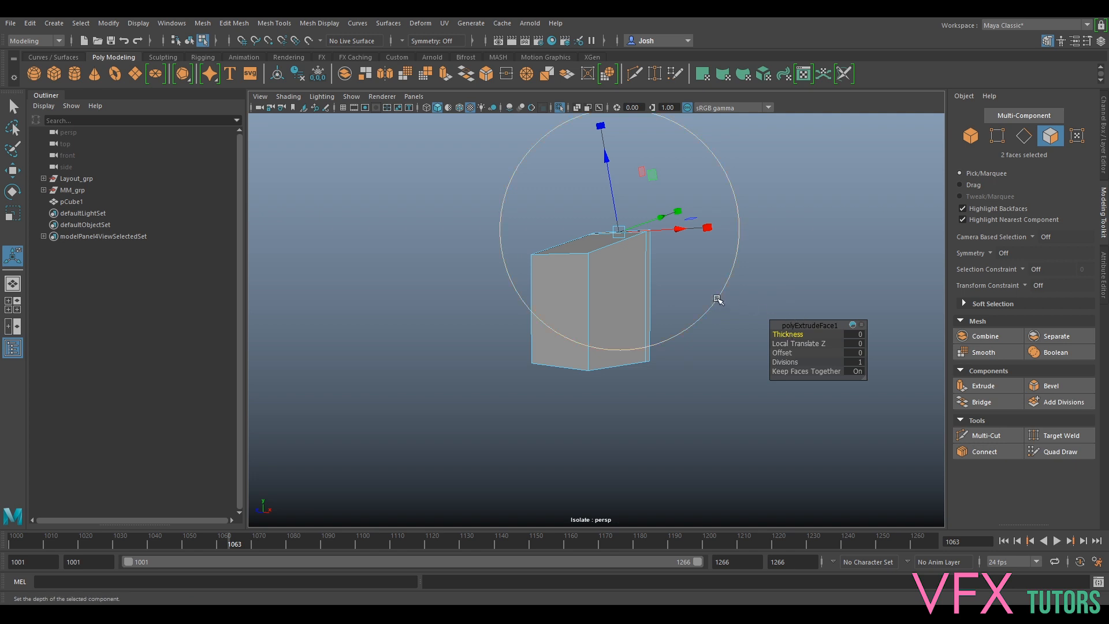
key("r")
left_click_drag(621, 272, 616, 245)
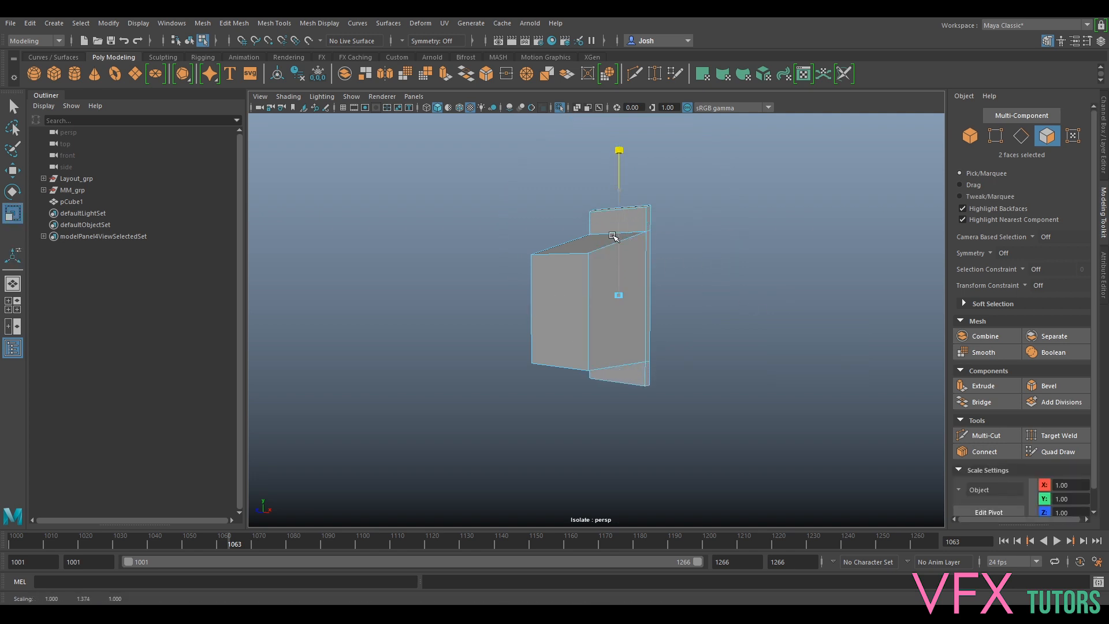
left_click_drag(743, 274, 681, 210, "alt")
- Reselect the whole box and exit isolate view to show the tree scan again
right_click_drag(626, 253, 716, 241)
left_click(716, 241)
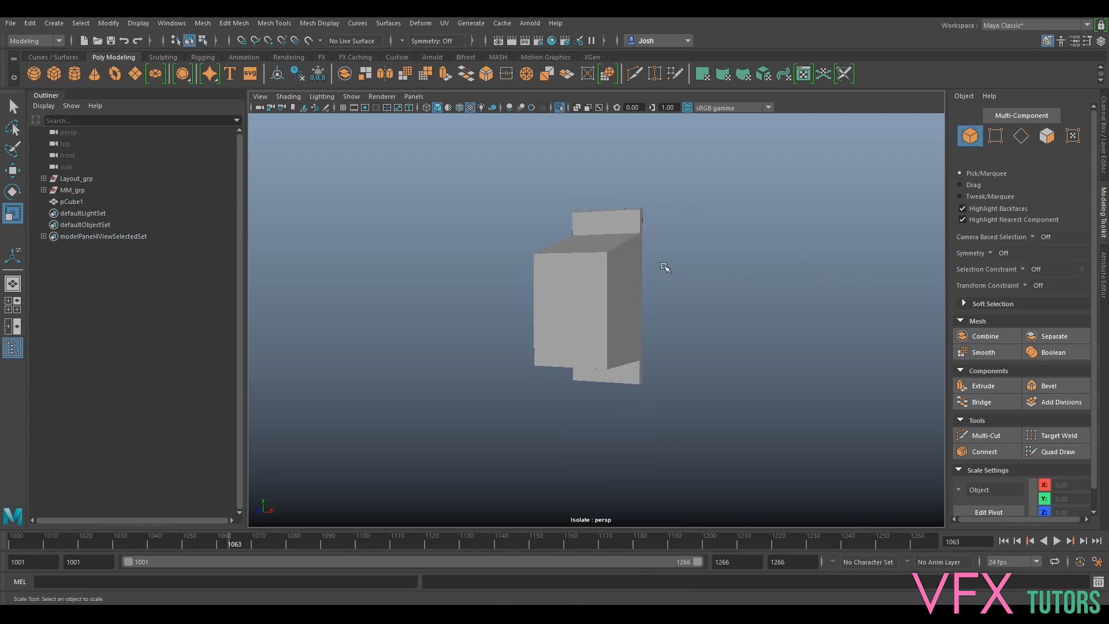
scroll(663, 267, "up", 3)
left_click(578, 285)
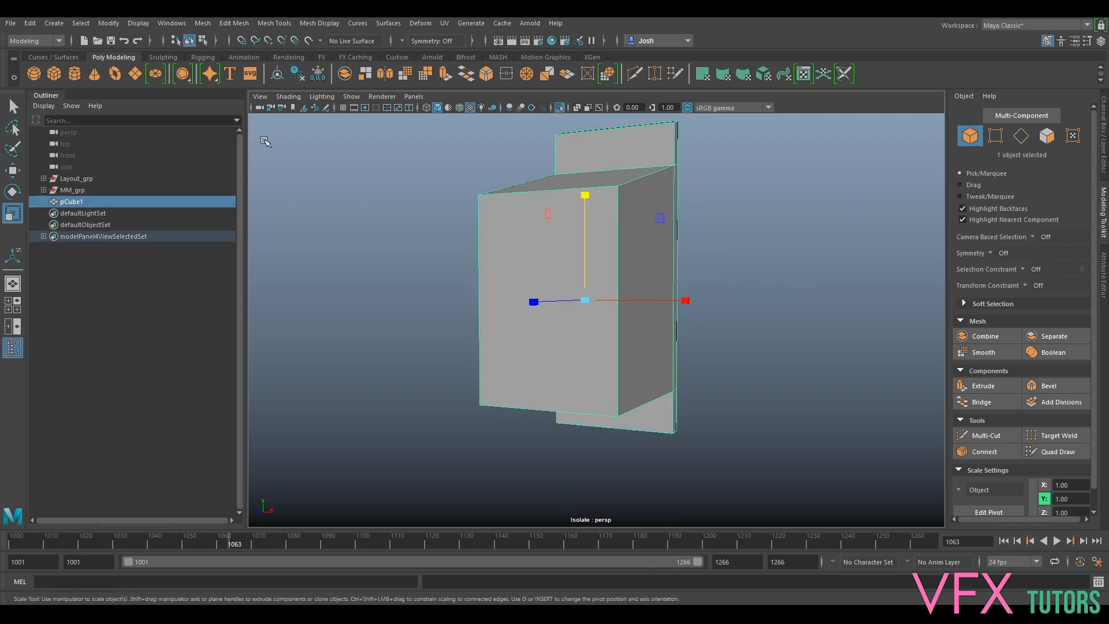
scroll(659, 277, "down", 3)
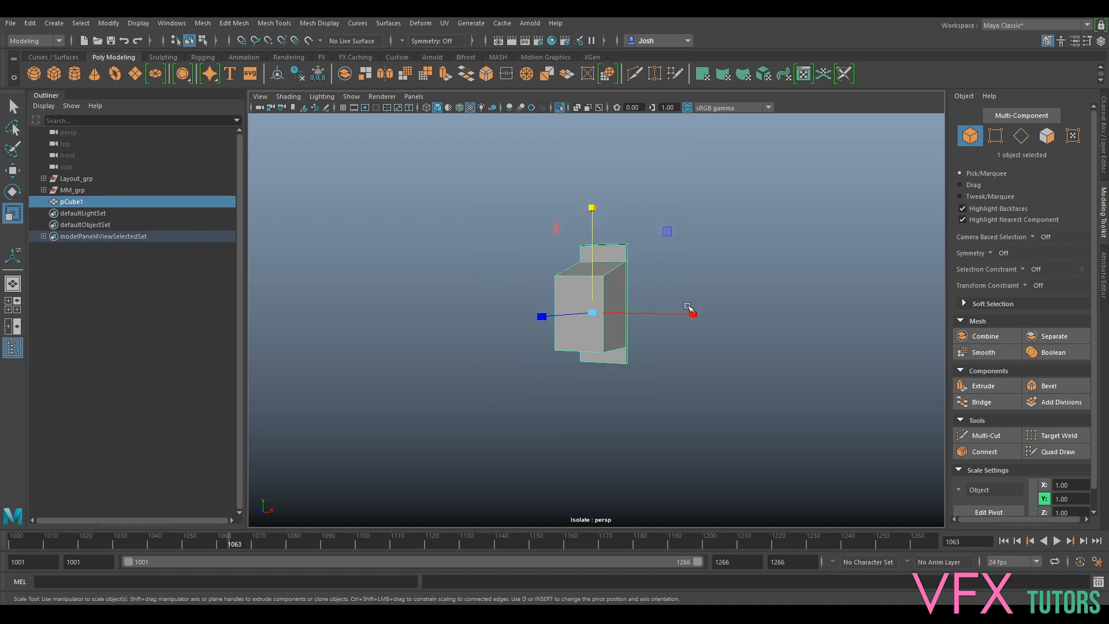
key("ctrl+1")
- Move the box along its depth toward the tree trunk
scroll(630, 292, "down", 5)
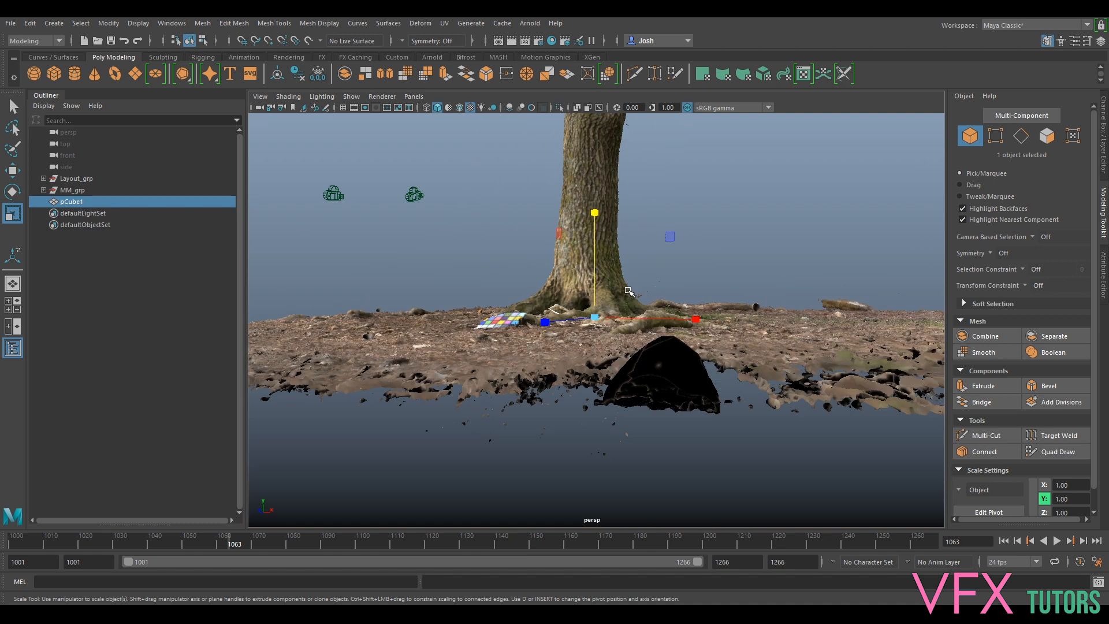
key("w")
left_click_drag(636, 282, 648, 137, "alt")
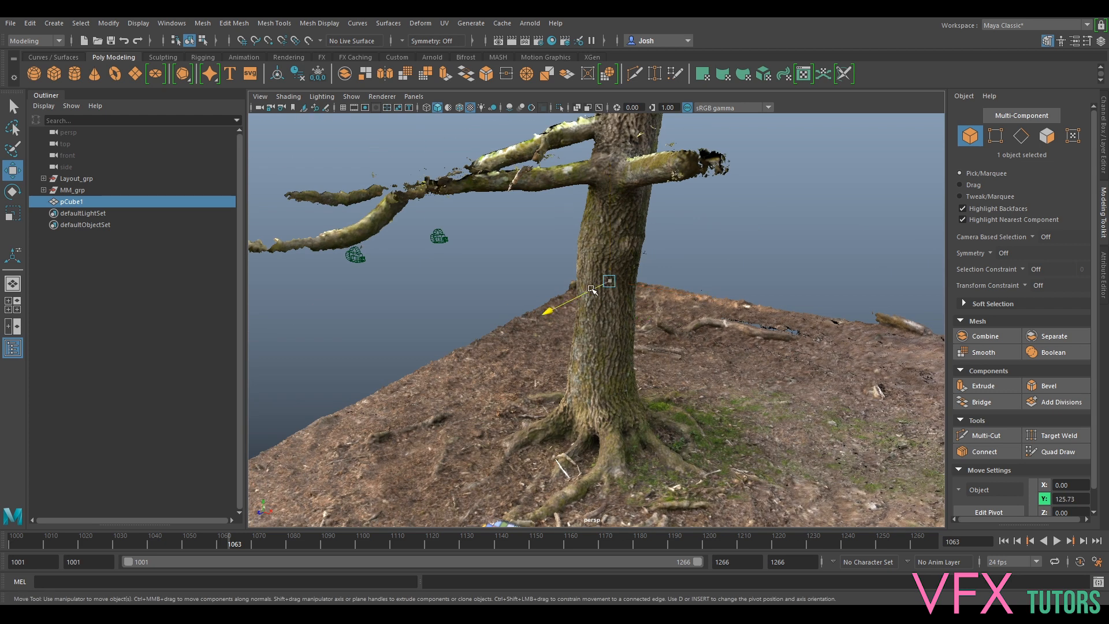
left_click_drag(546, 263, 497, 282)
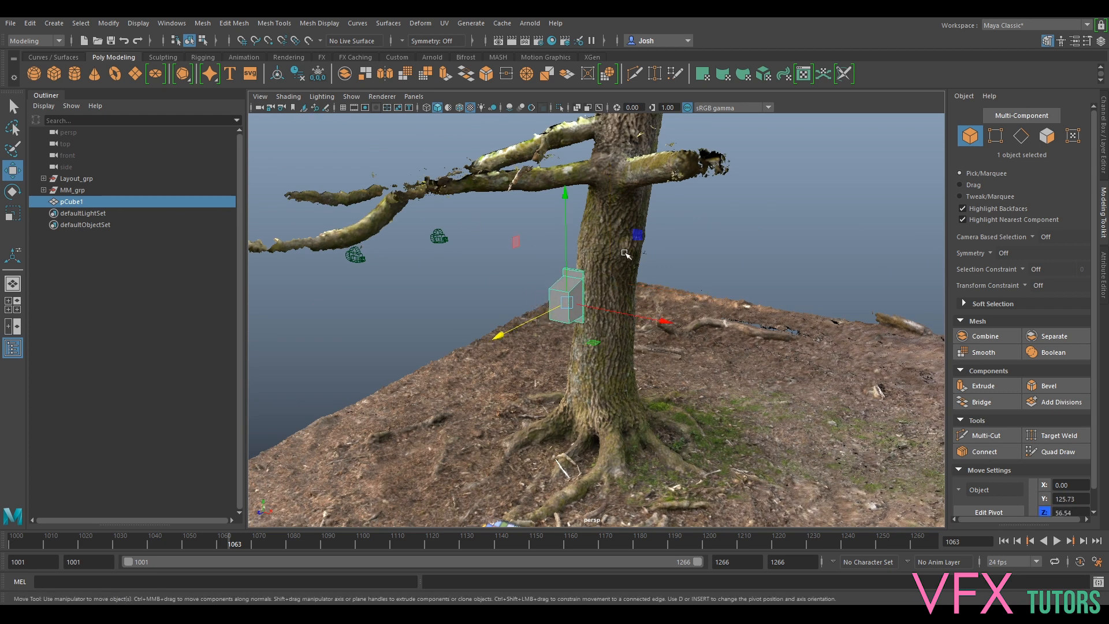
left_click(688, 220)
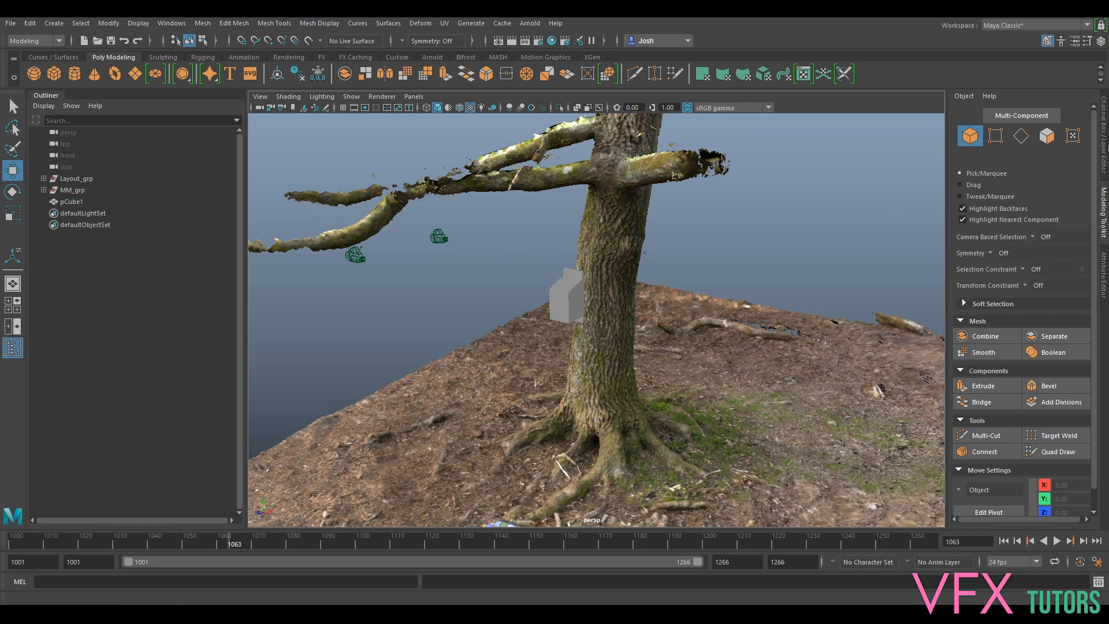
left_click(1104, 145)
left_click_drag(580, 312, 521, 225, "alt")
- Reselect the box, frame it, and slide it sideways along X
left_click(141, 205)
key("e")
key("w")
scroll(521, 225, "up", 5)
key("f")
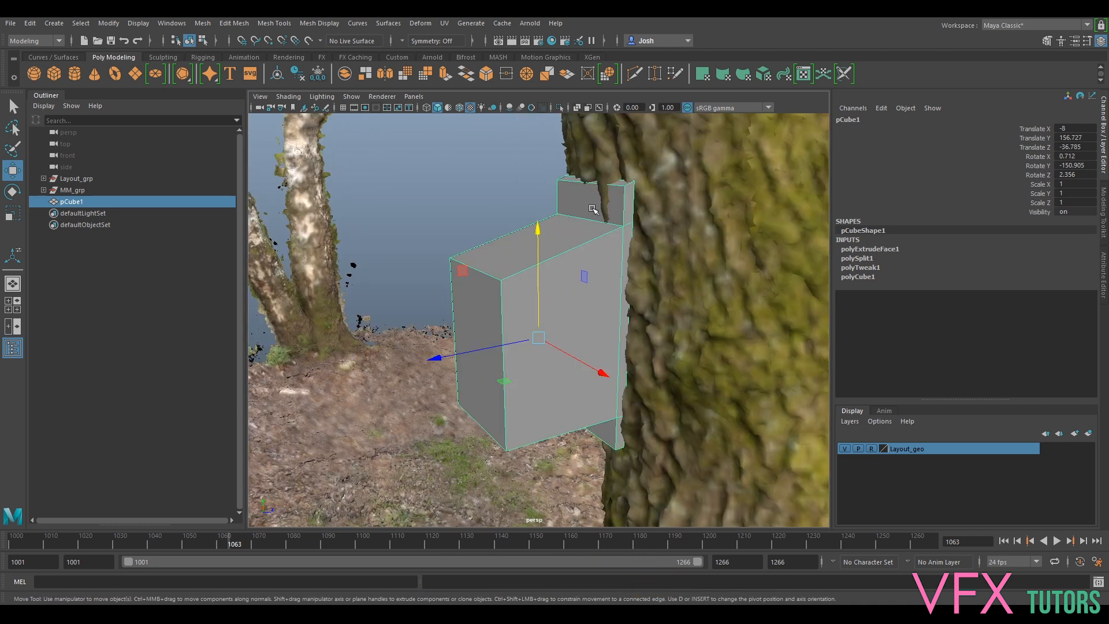
scroll(594, 209, "down", 5)
left_click_drag(594, 243, 601, 272, "alt")
left_click_drag(576, 340, 598, 349)
- From a side view, slide the box closer against the trunk
key("e")
scroll(691, 362, "up", 5)
left_click_drag(691, 362, 621, 326, "alt")
scroll(621, 326, "down", 5)
key("f")
key("w")
left_click_drag(625, 265, 573, 308, "alt")
left_click_drag(501, 381, 491, 384)
- Tilt the box slightly to match the trunk and nudge it into place
key("e")
left_click_drag(618, 322, 709, 332, "alt")
left_click_drag(595, 285, 676, 301)
key("w")
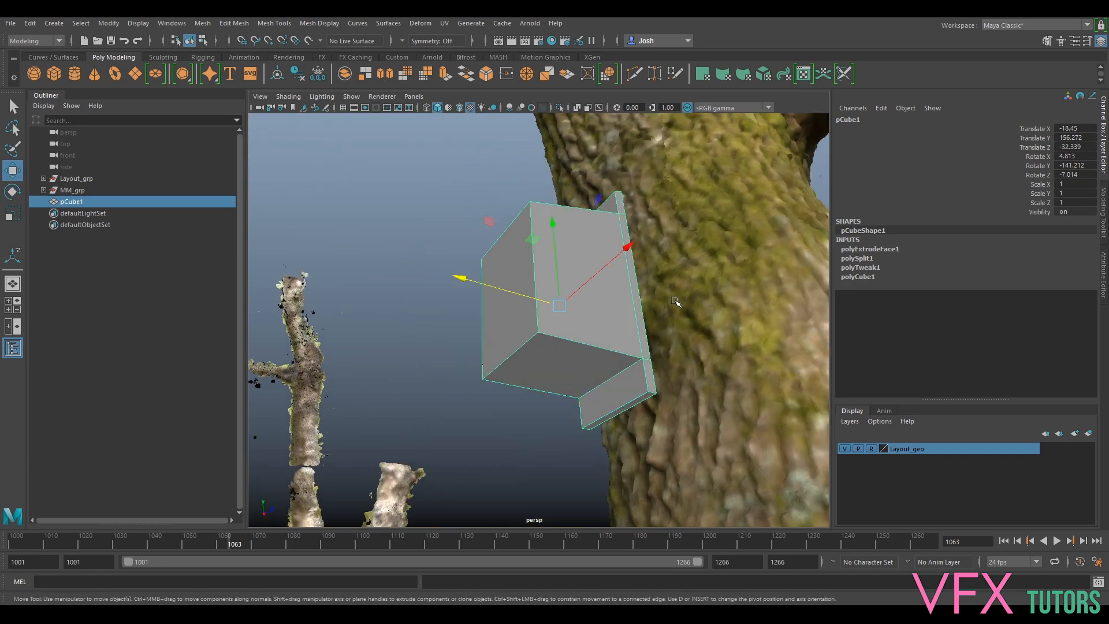
left_click_drag(566, 290, 656, 317)
key("e")
key("w")
key("e")
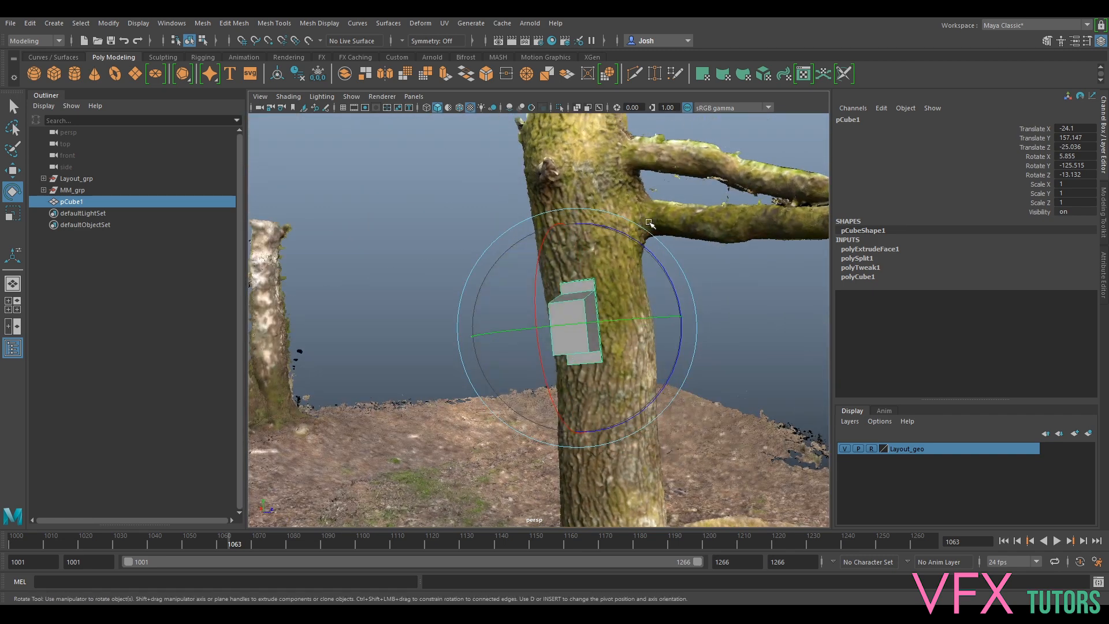
- Look through the Birdbox_BG01_v001_Rendercam camera
left_click_drag(579, 219, 594, 208, "alt")
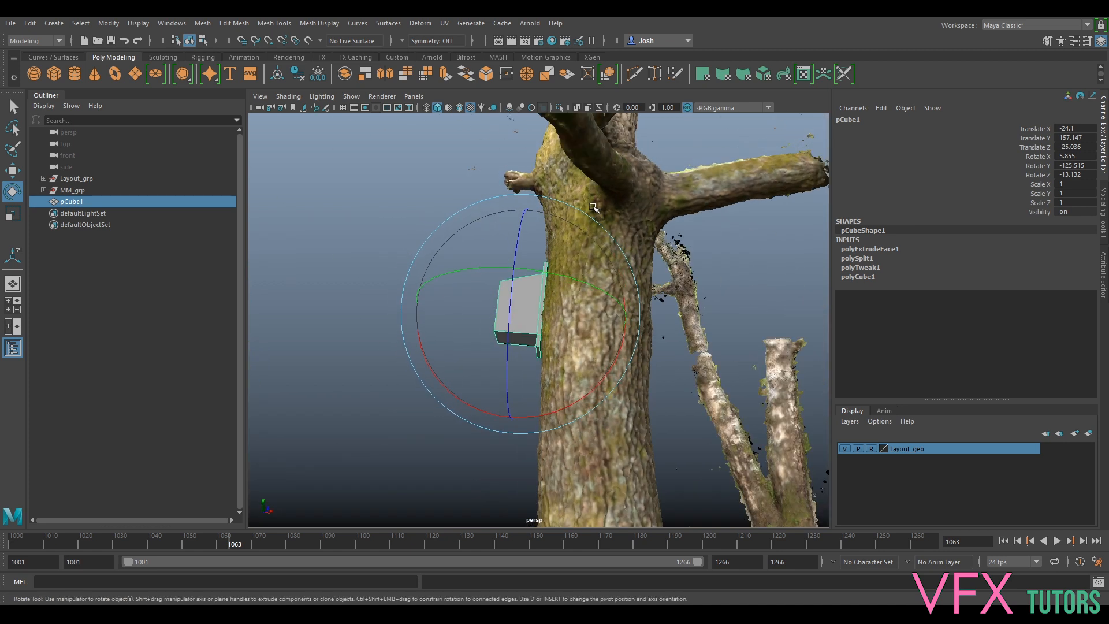
left_click(413, 97)
mouse_move(425, 111)
left_click(582, 108)
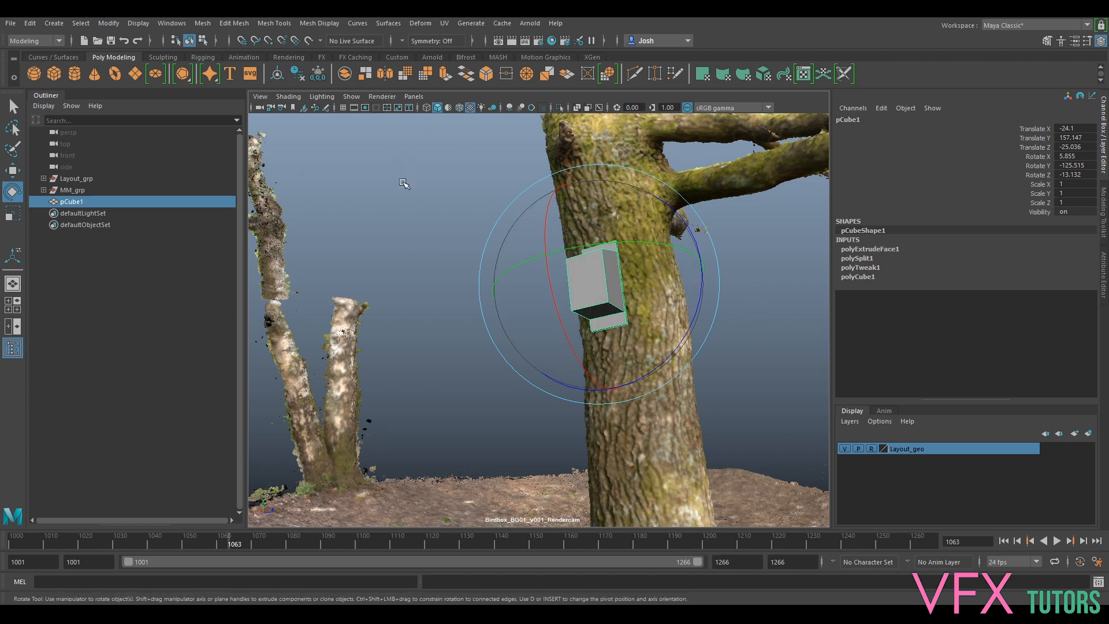
- Undo the image plane selection and select Birdbox_BG01_v001_Rendercam under MM_grp in the Outliner
key("ctrl+z")
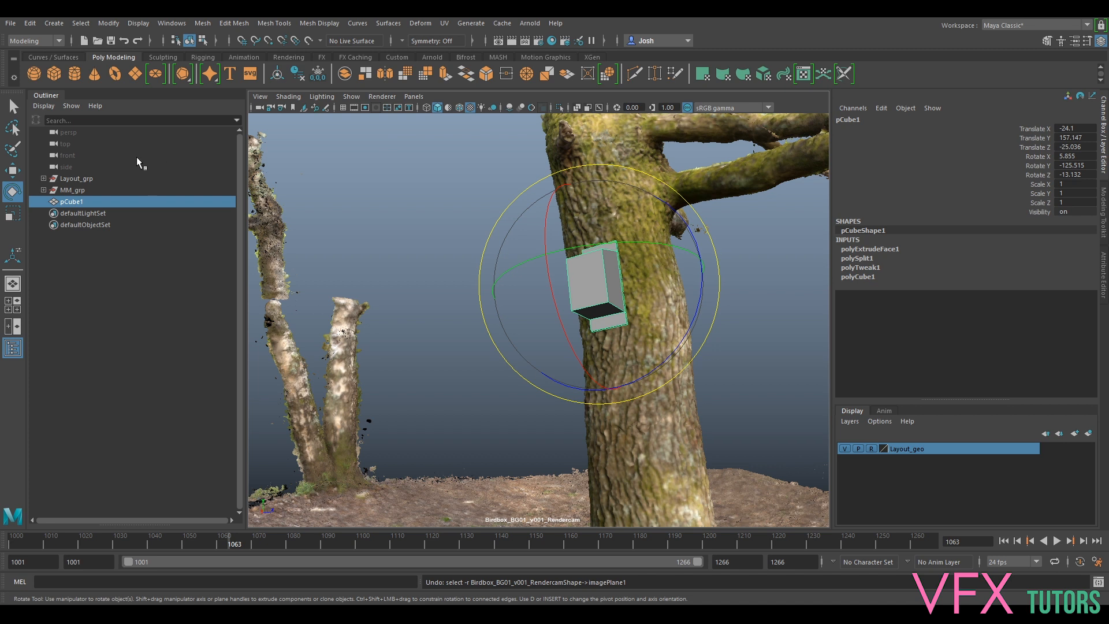
left_click(84, 179)
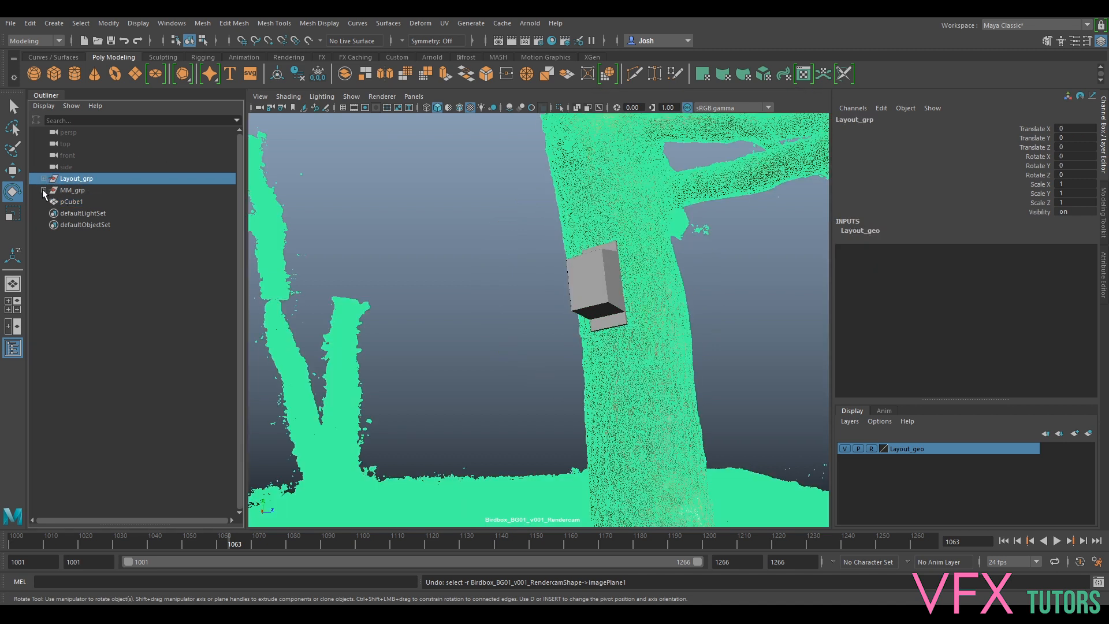
left_click(43, 191)
left_click(67, 201)
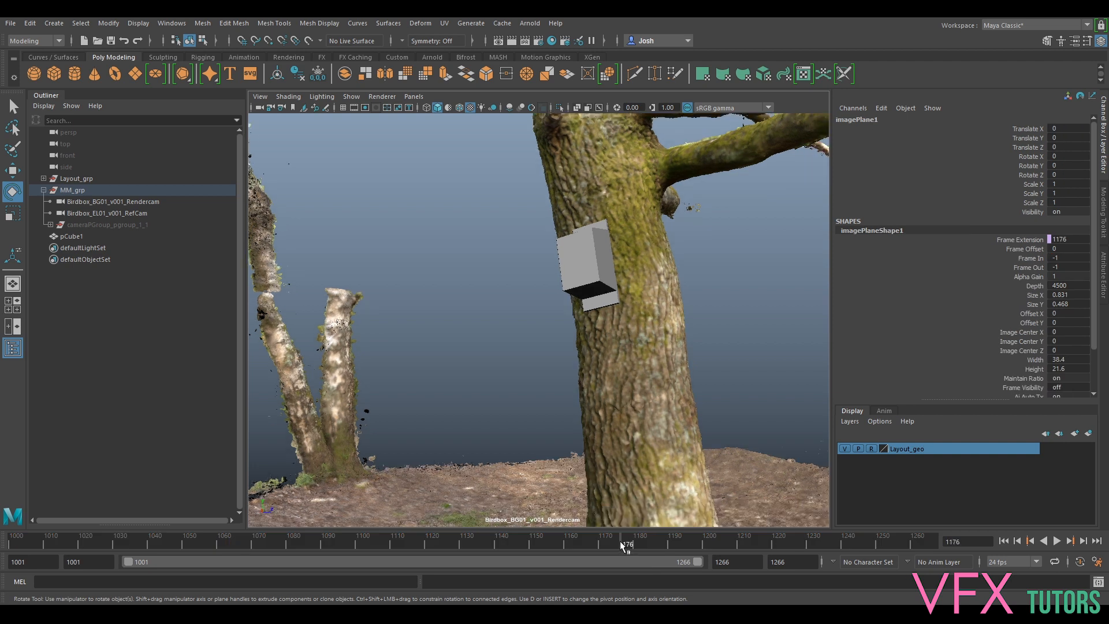
left_click(353, 97)
left_click(368, 131)
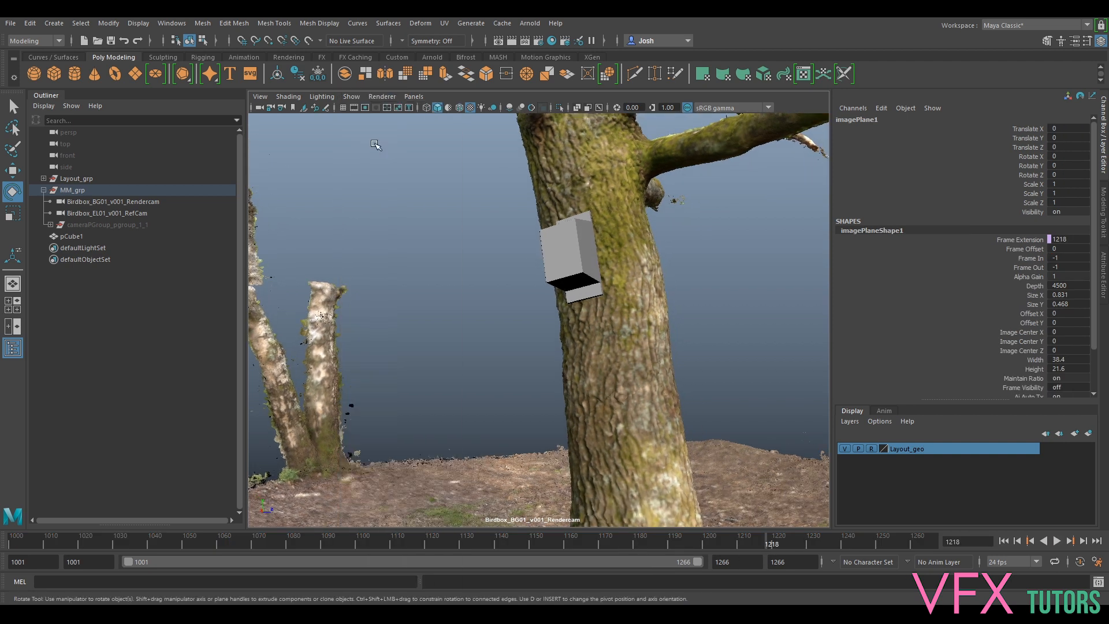
- At frame 1093, show shapes in the Outliner and open imagePlaneShape1's full attributes
left_click_drag(503, 546, 338, 543)
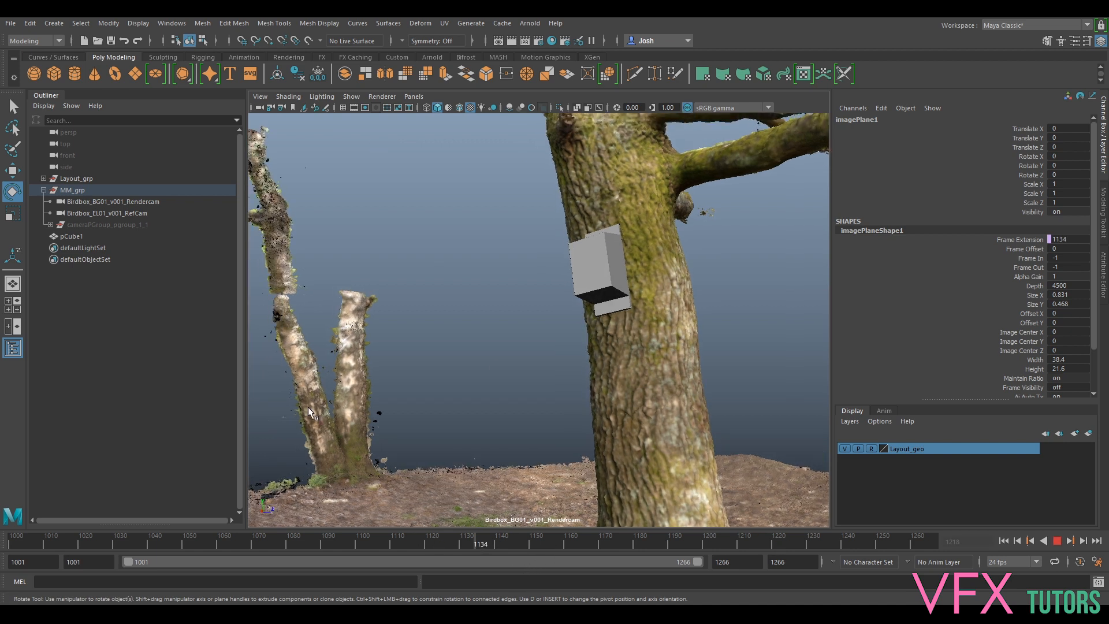
left_click(50, 107)
left_click(59, 139)
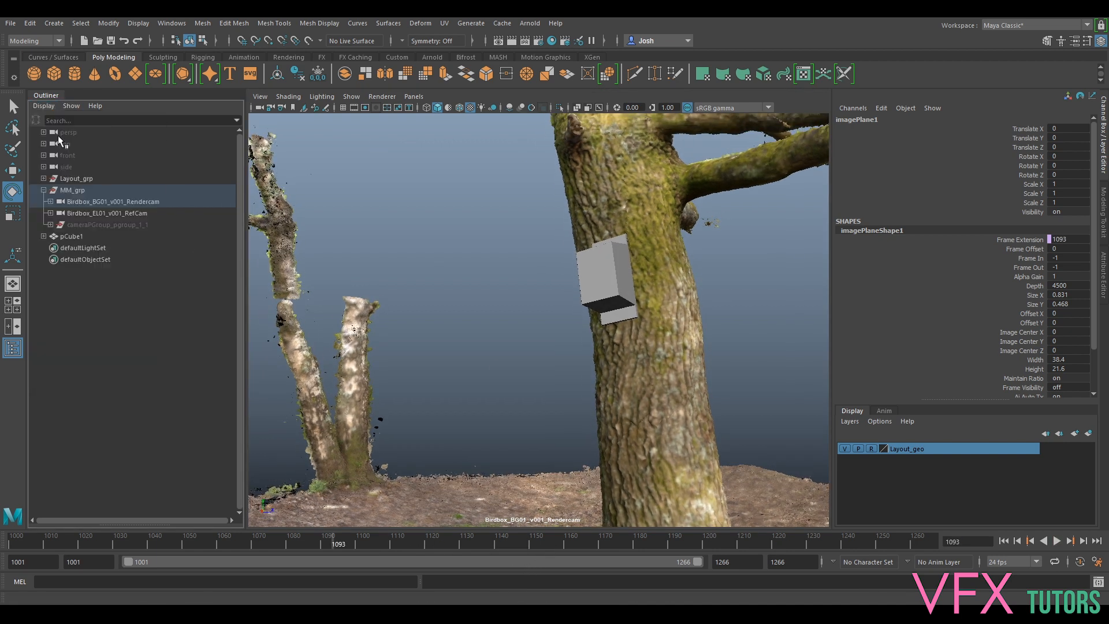
left_click(50, 202)
left_click(57, 213)
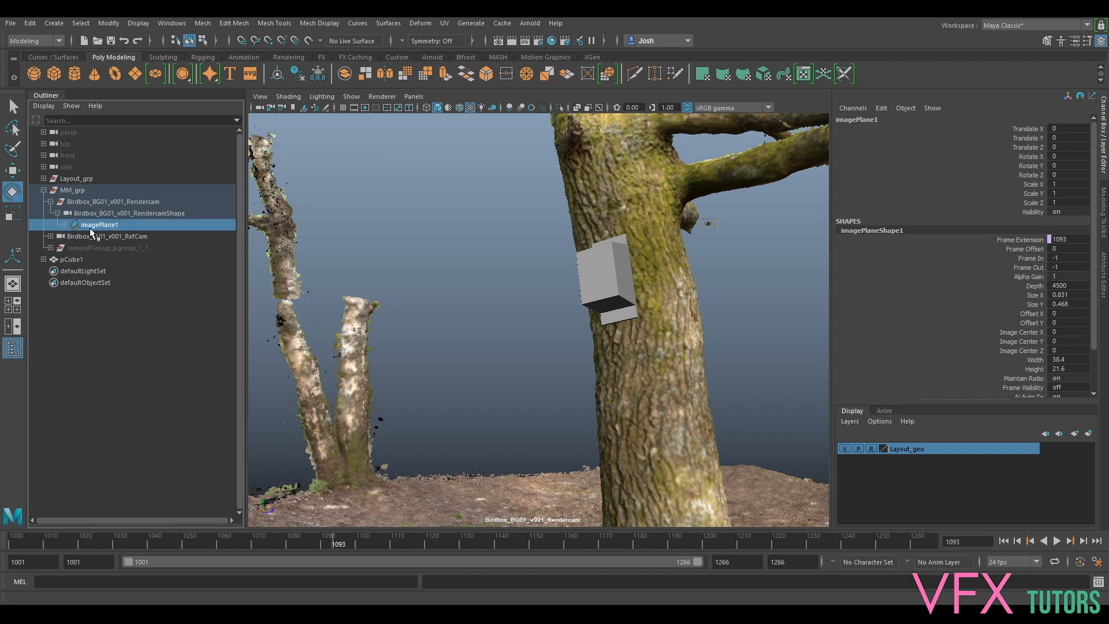
left_click(1104, 277)
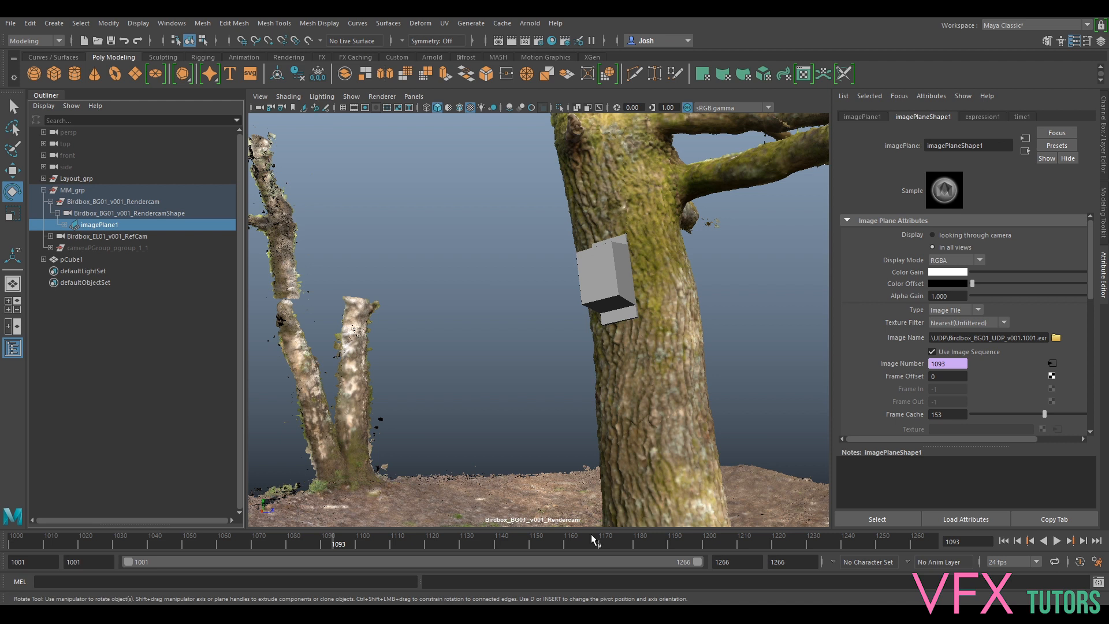
- Stop playback at frame 1174 and set the image plane Depth to 1, then 1000
key("alt+v")
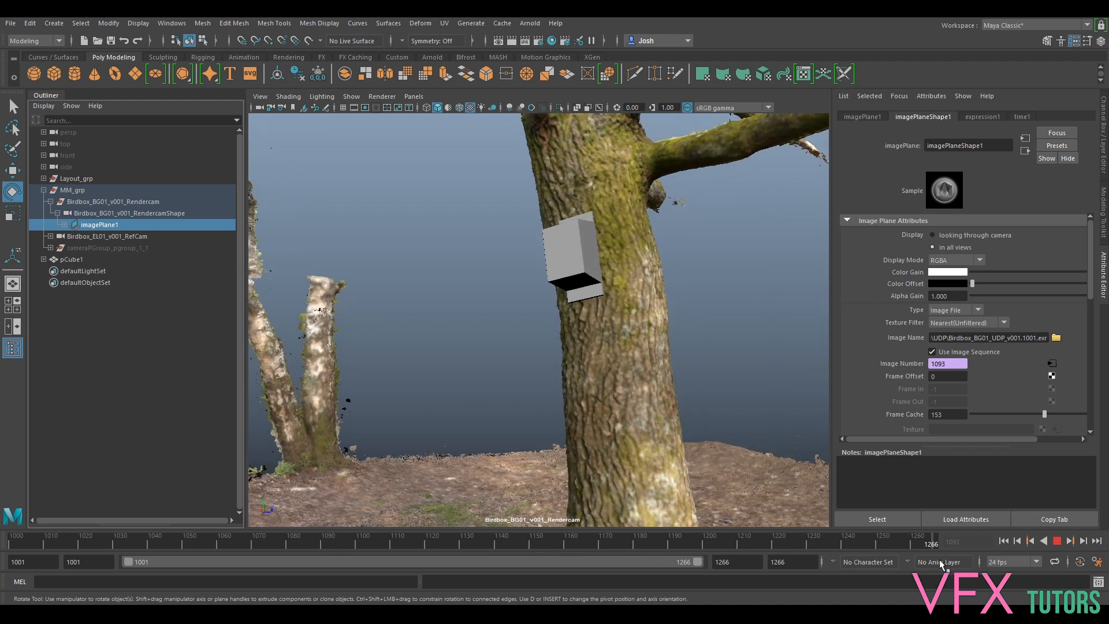
key("alt+v")
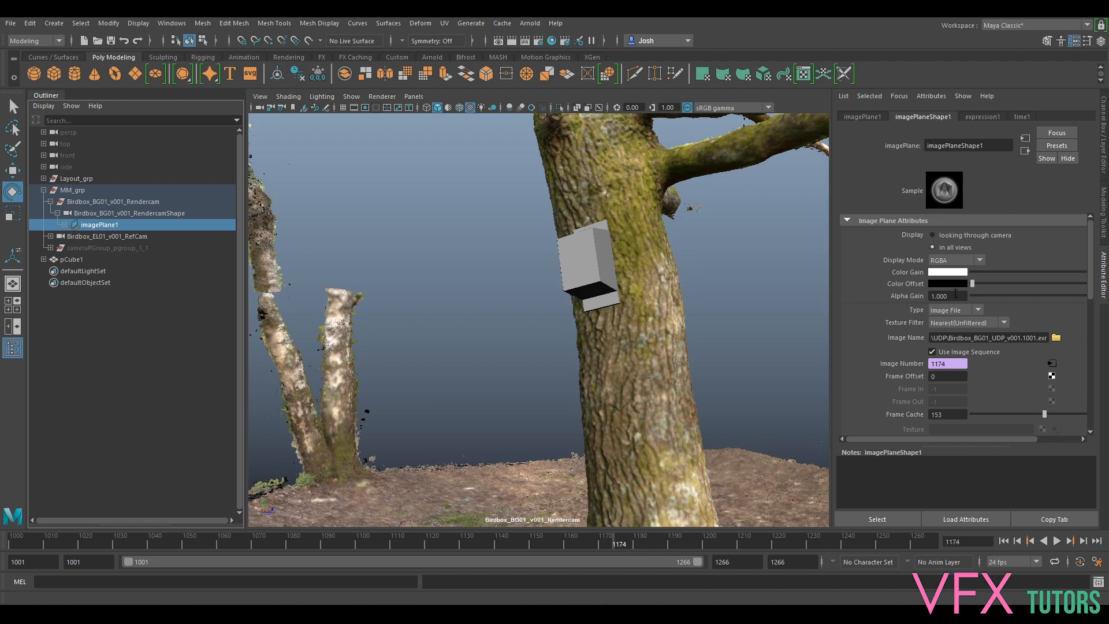
scroll(955, 334, "down", 5)
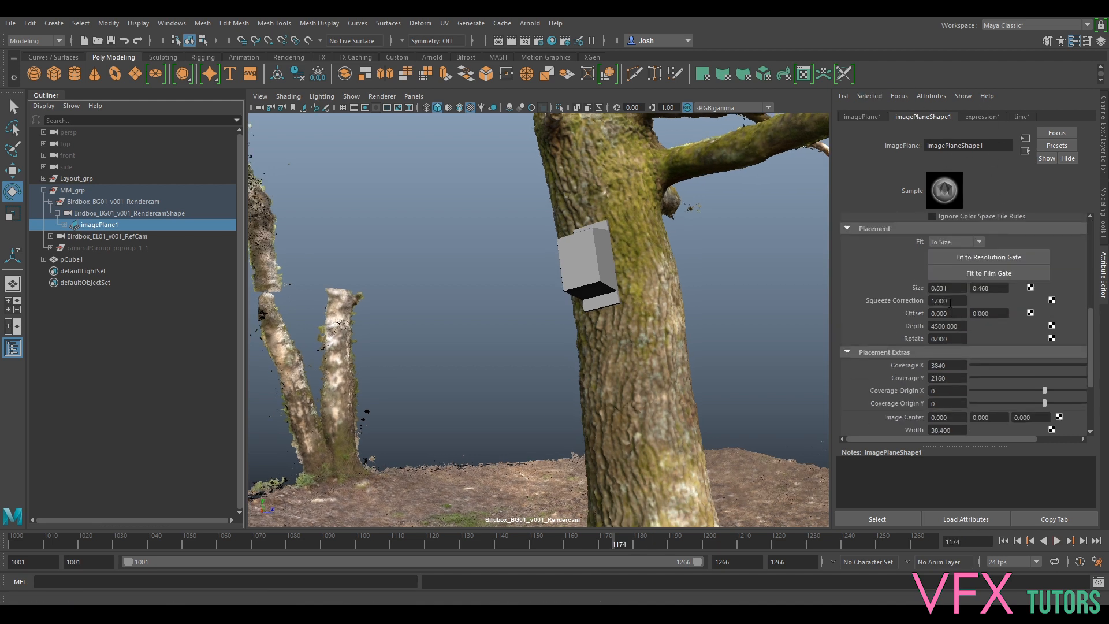
double_click(963, 327)
type("1")
key("Return")
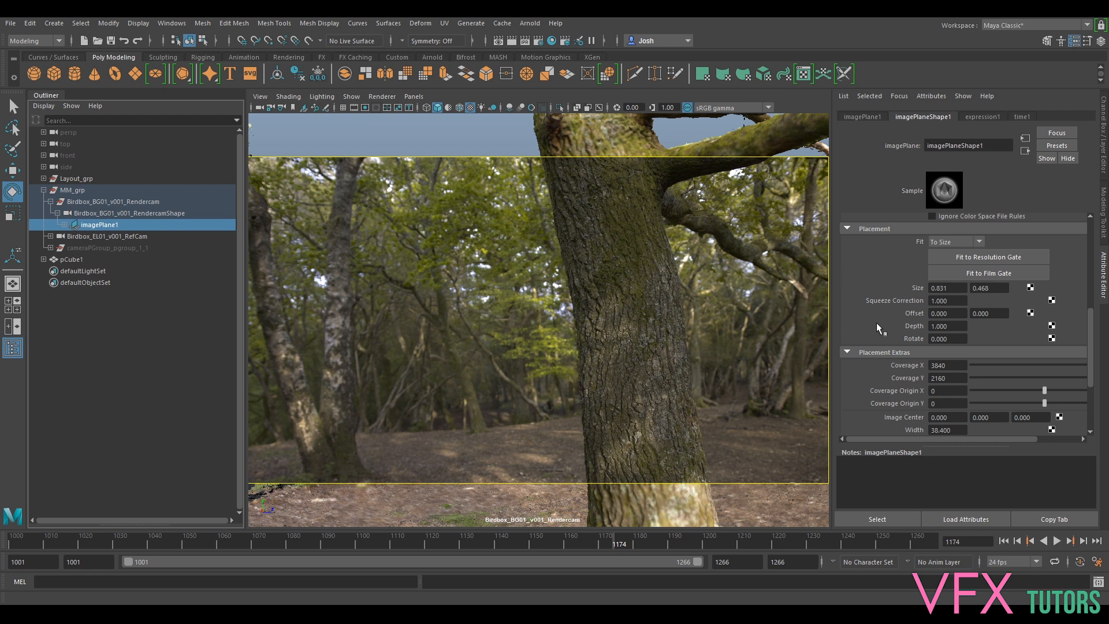
scroll(939, 306, "up", 5)
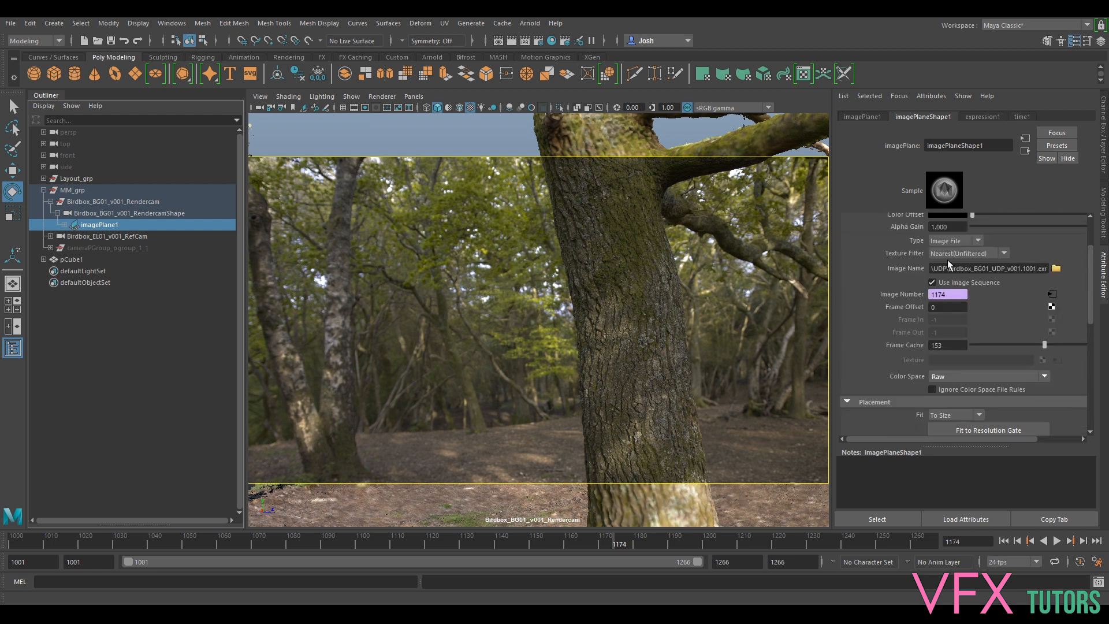
scroll(950, 289, "down", 5)
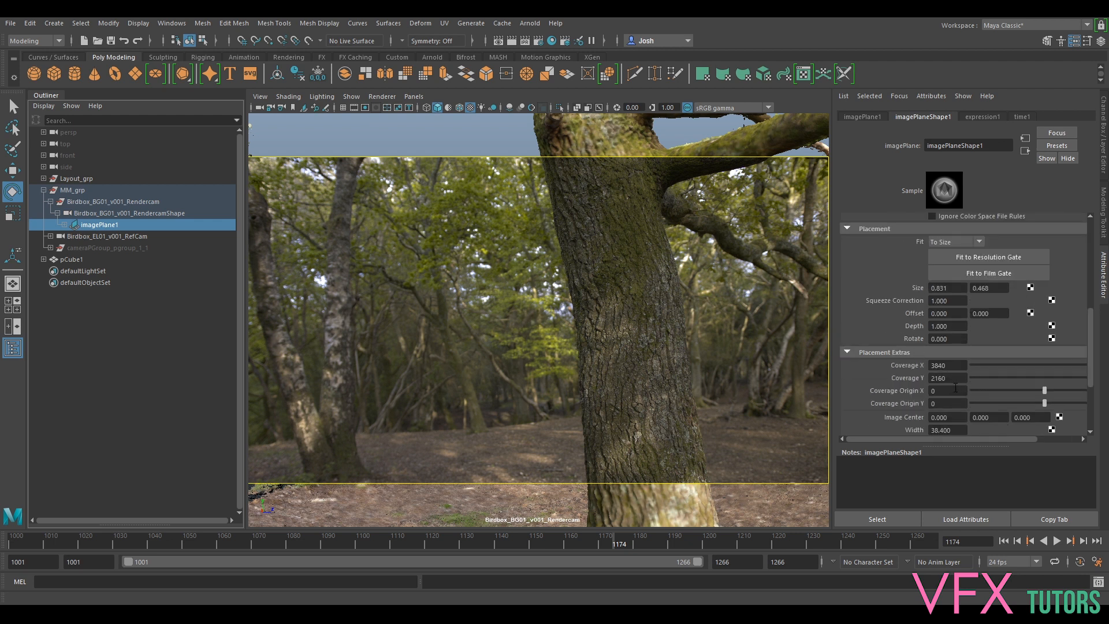
left_click(952, 324)
type("1000")
key("Return")
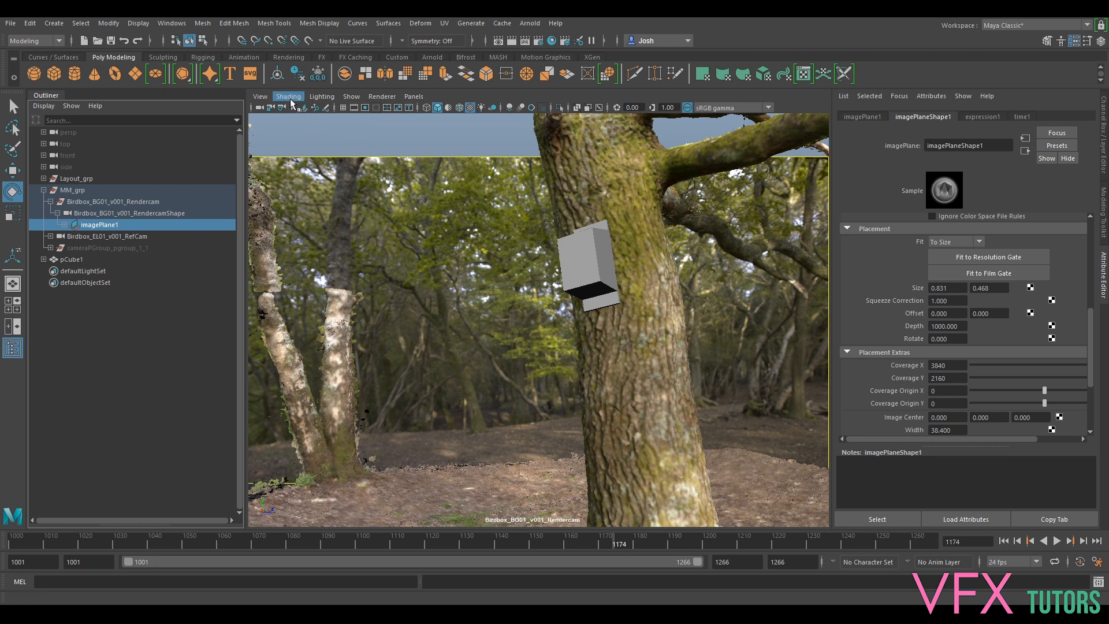
- Select the grey box and tilt it against the trunk
left_click(612, 272)
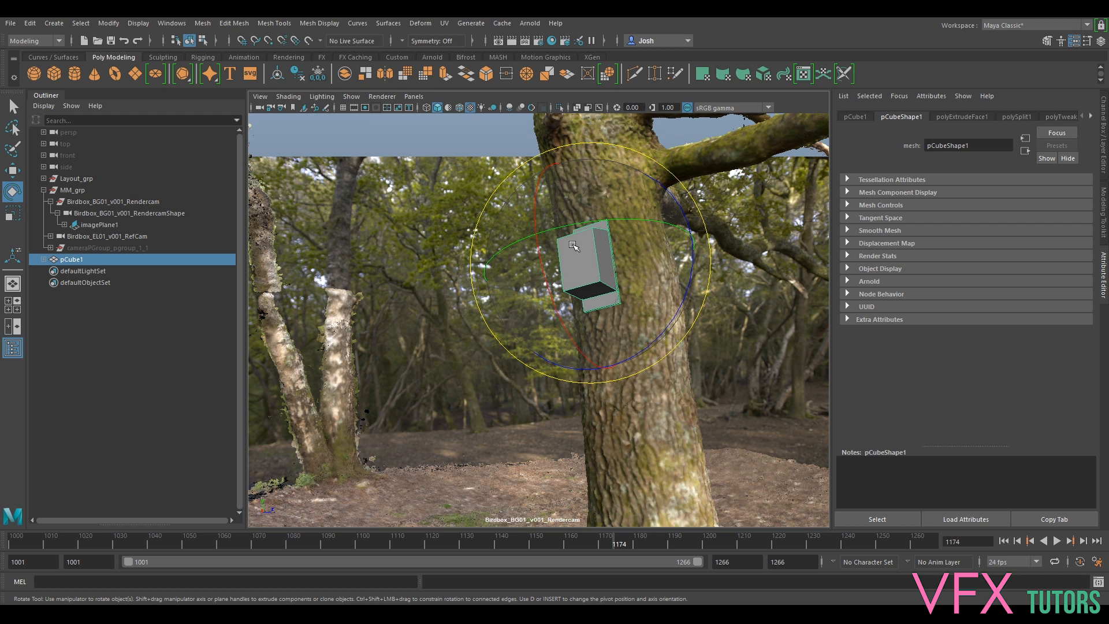
left_click_drag(581, 262, 602, 299)
key("w")
key("e")
key("w")
key("e")
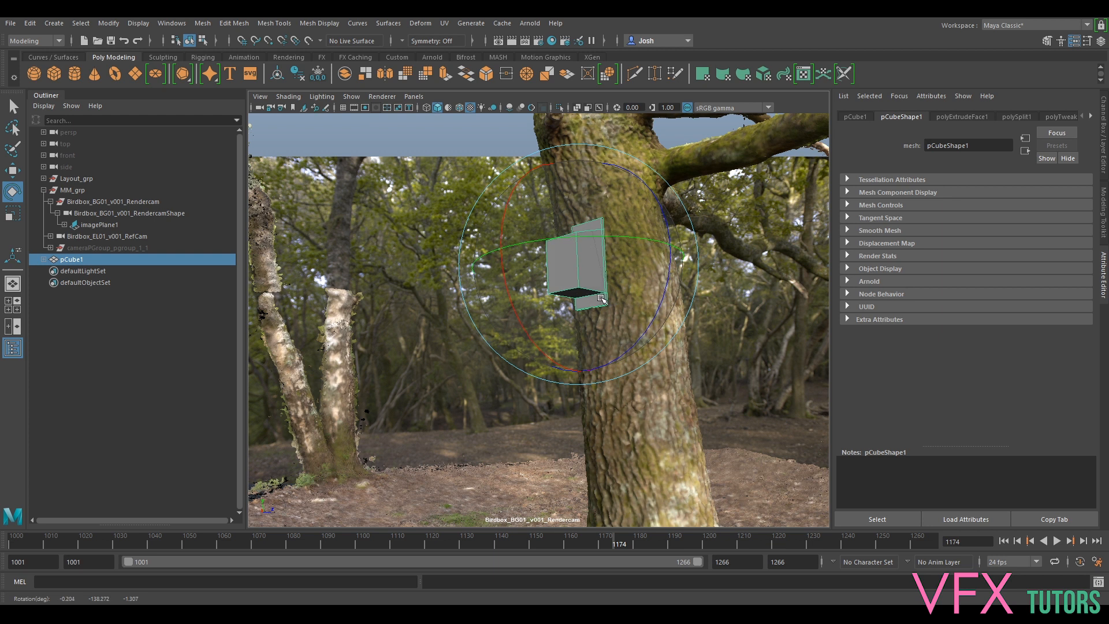
key("w")
- Slide the box left against the trunk and nudge it along Z
left_click_drag(602, 261, 567, 250)
key("e")
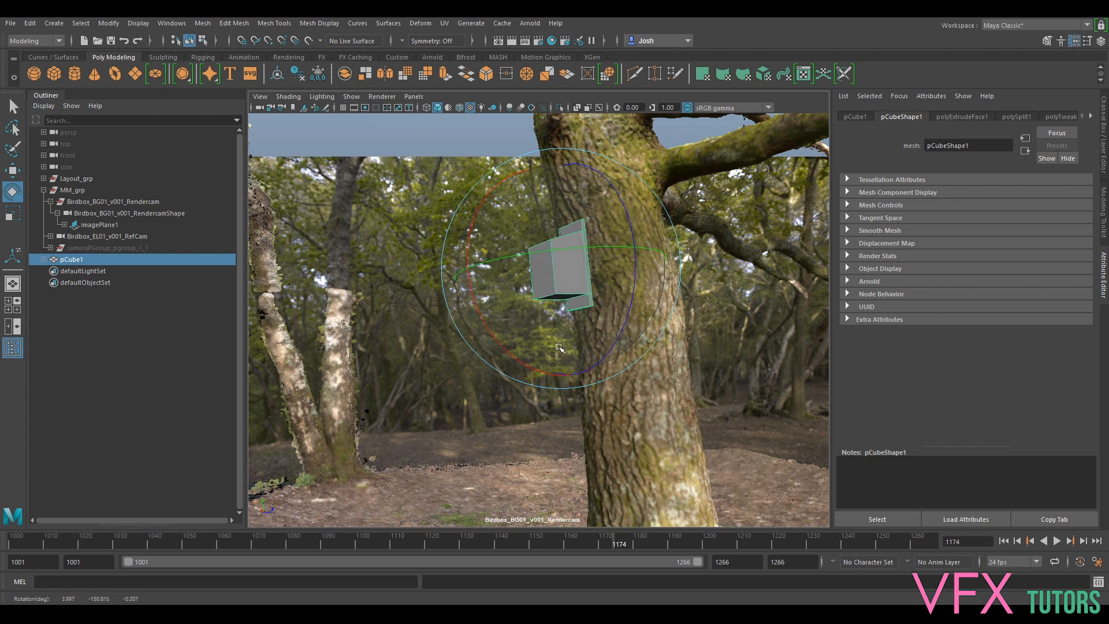
key("w")
left_click_drag(525, 263, 528, 269)
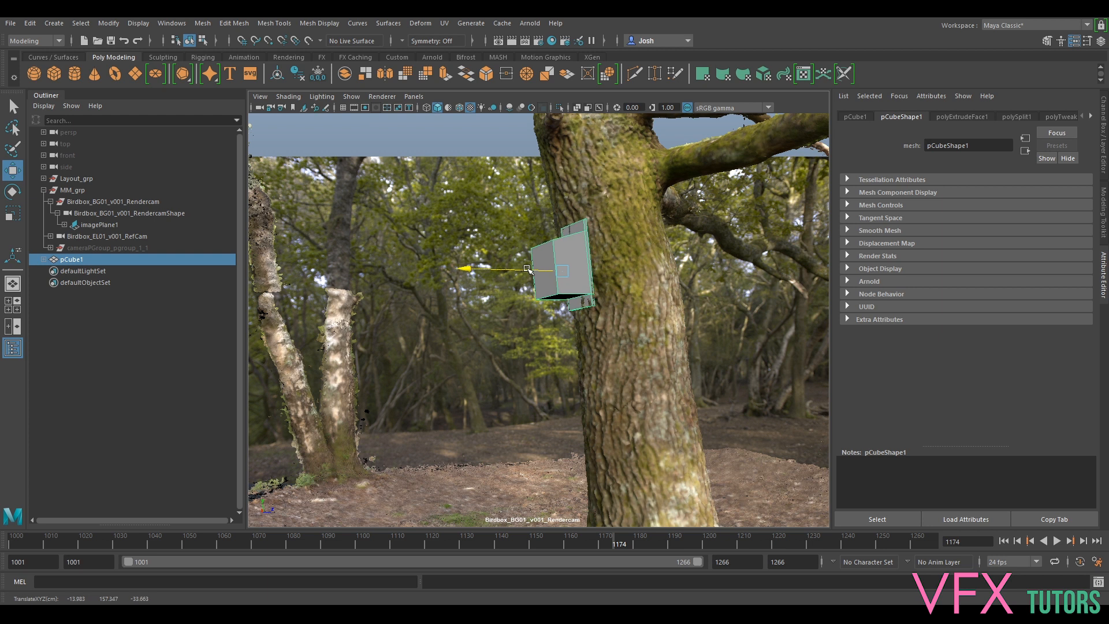
key("e")
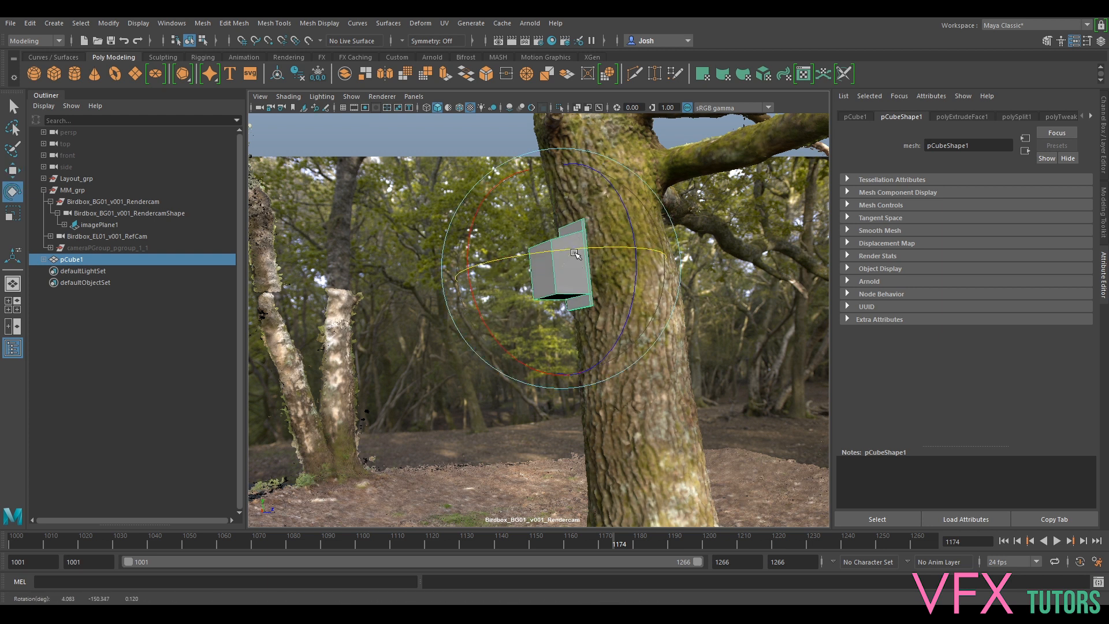
left_click(414, 97)
- Look through the free persp camera and shift the box right against the trunk
mouse_move(445, 108)
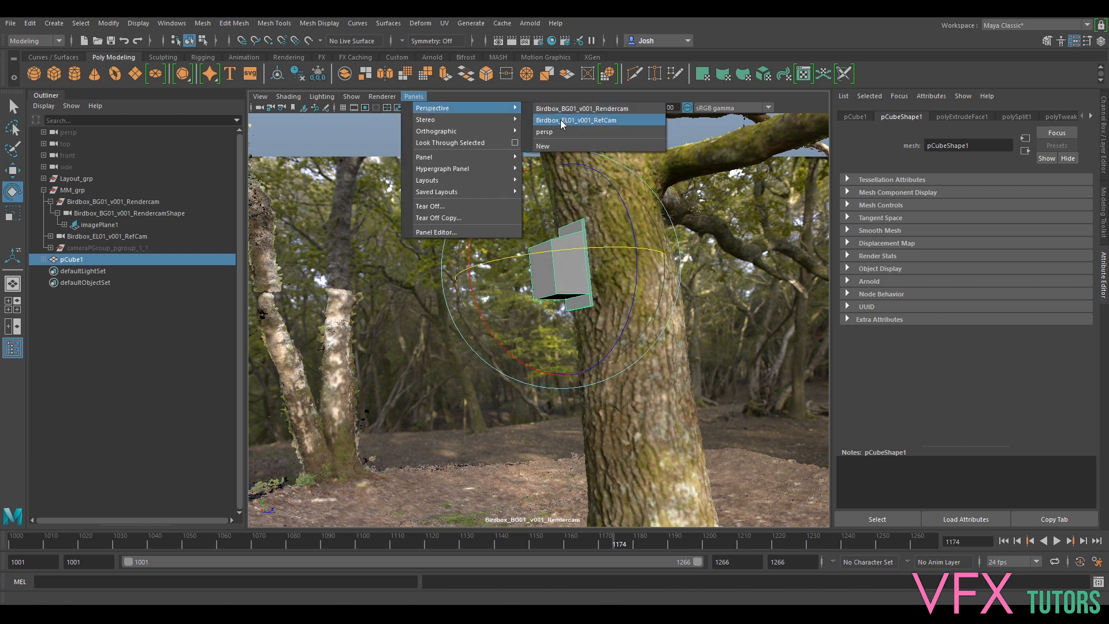
left_click(558, 136)
left_click_drag(578, 335, 543, 350, "alt")
scroll(638, 336, "up", 5)
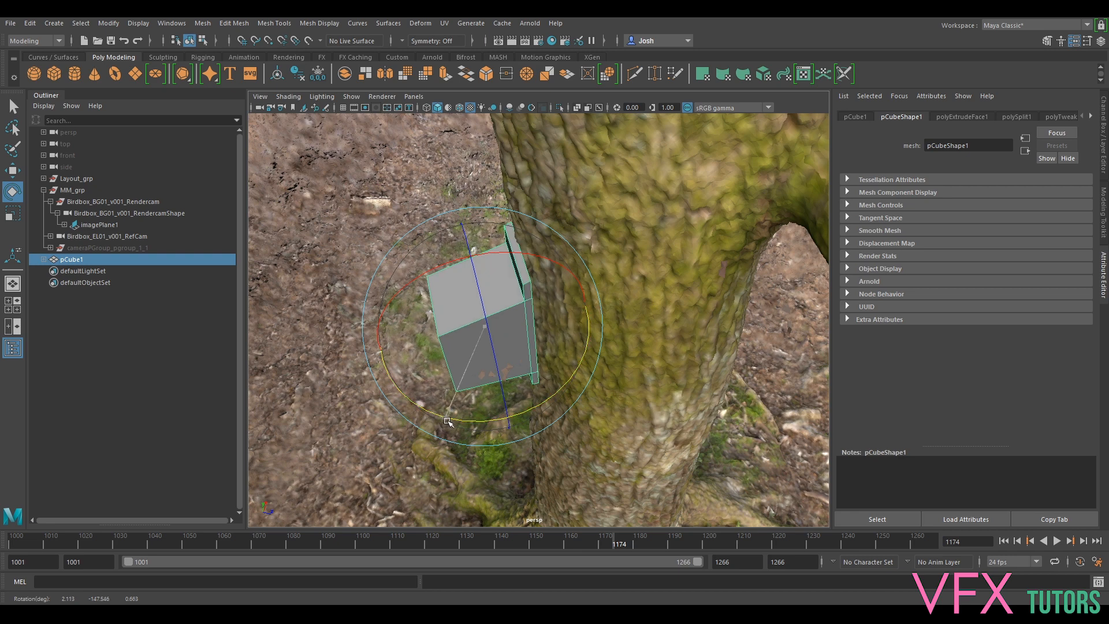
left_click_drag(495, 310, 612, 396, "alt")
key("w")
left_click_drag(520, 346, 645, 392)
key("e")
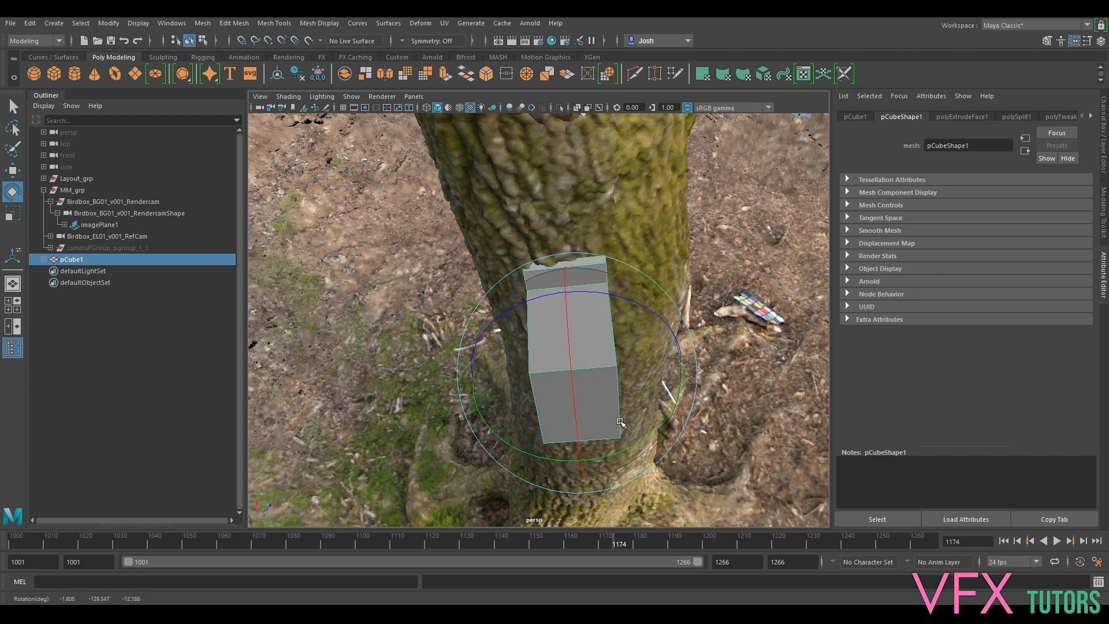
- Inspect the fit from the trunk's sides, compare through the Rendercam, and return to persp
left_click_drag(620, 421, 429, 397, "alt")
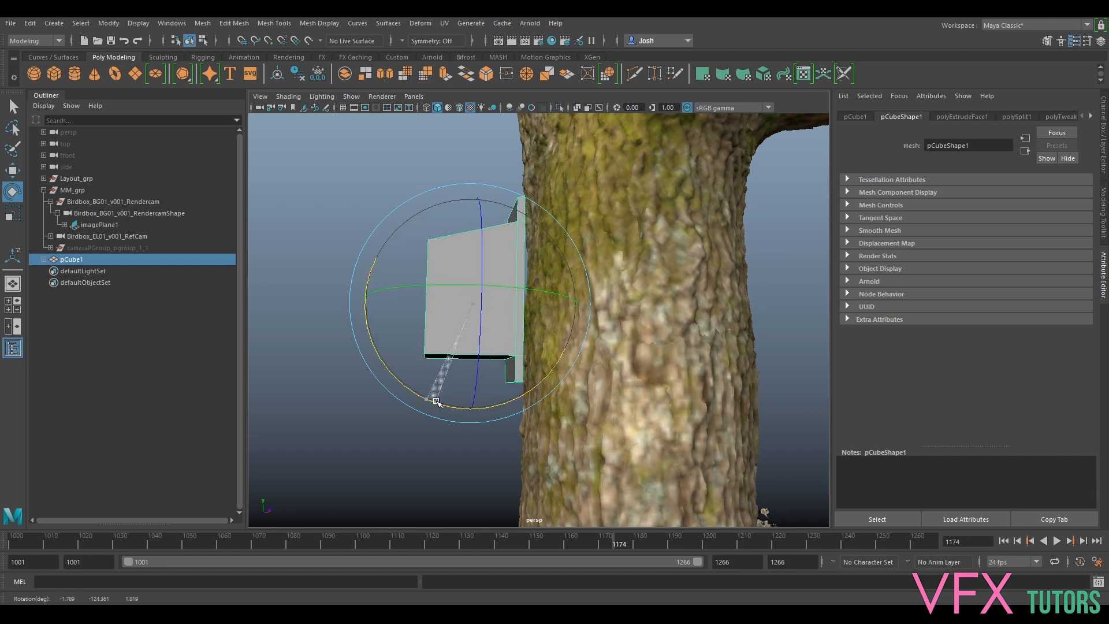
key("w")
left_click_drag(432, 301, 556, 277, "alt")
key("e")
left_click_drag(546, 271, 520, 277, "alt")
left_click(414, 96)
mouse_move(439, 112)
left_click(566, 112)
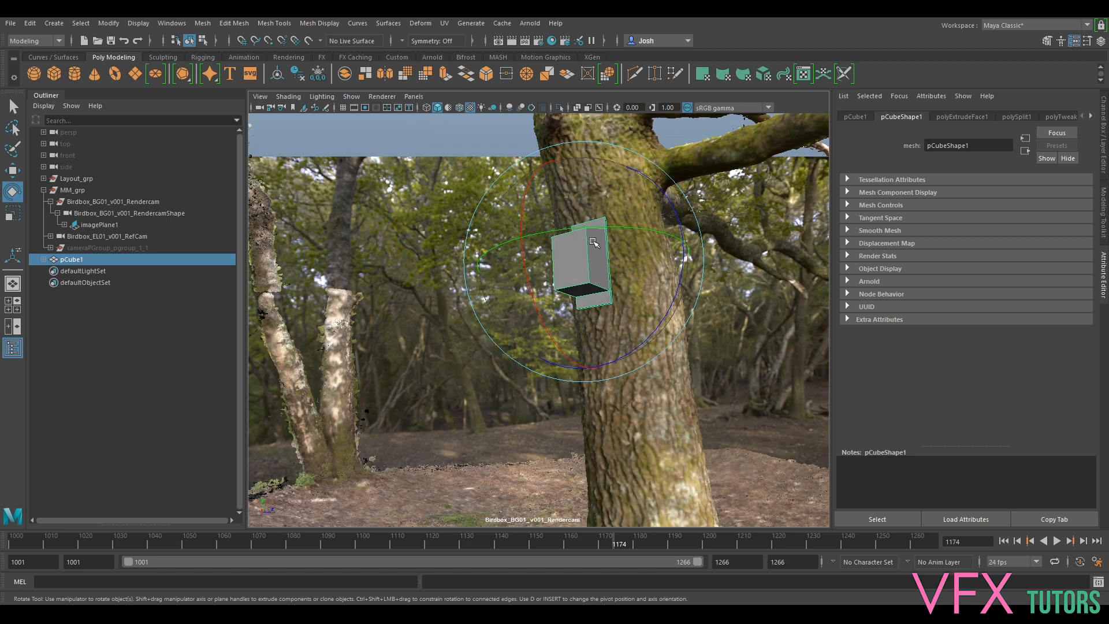
left_click(413, 97)
mouse_move(439, 108)
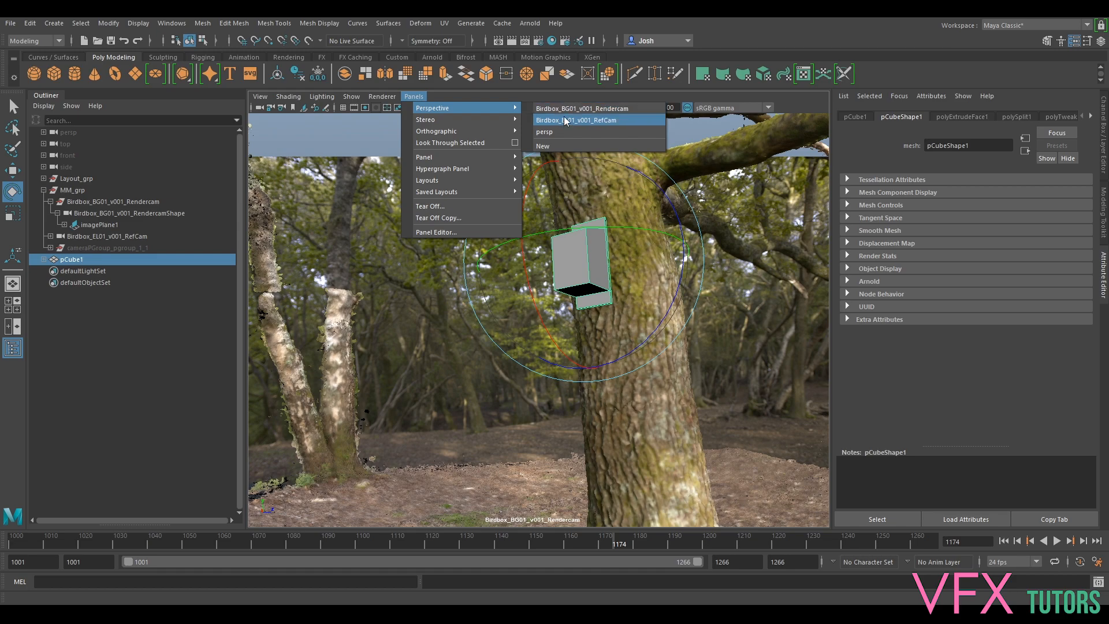
left_click(559, 131)
- Tilt the box slightly so it hugs the trunk
left_click_drag(641, 214, 595, 278, "alt")
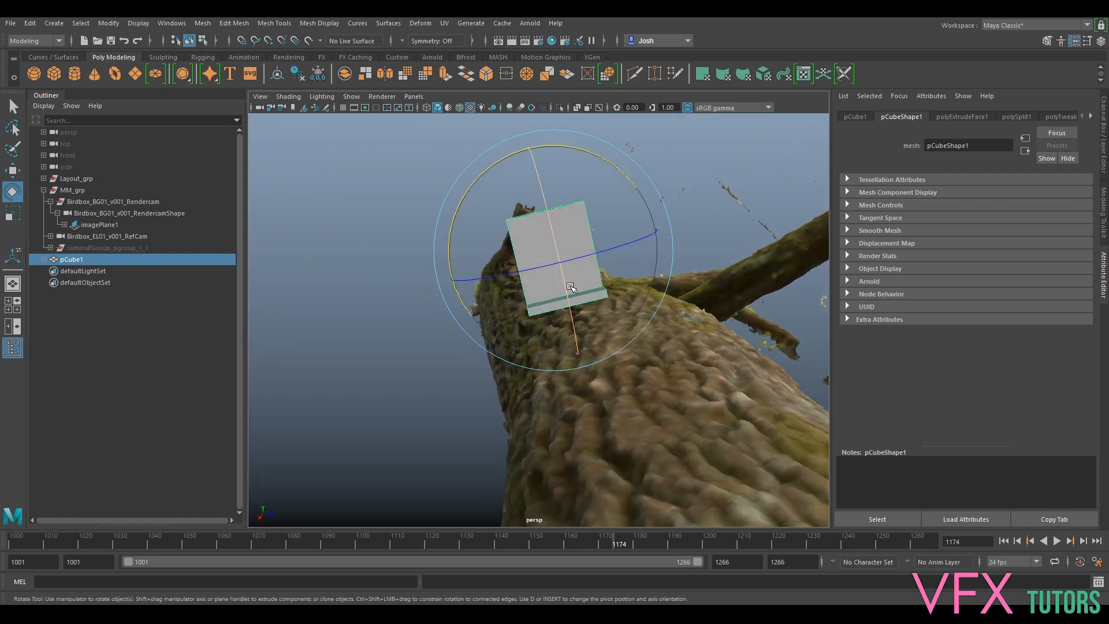
left_click_drag(495, 169, 653, 303)
scroll(653, 302, "down", 6)
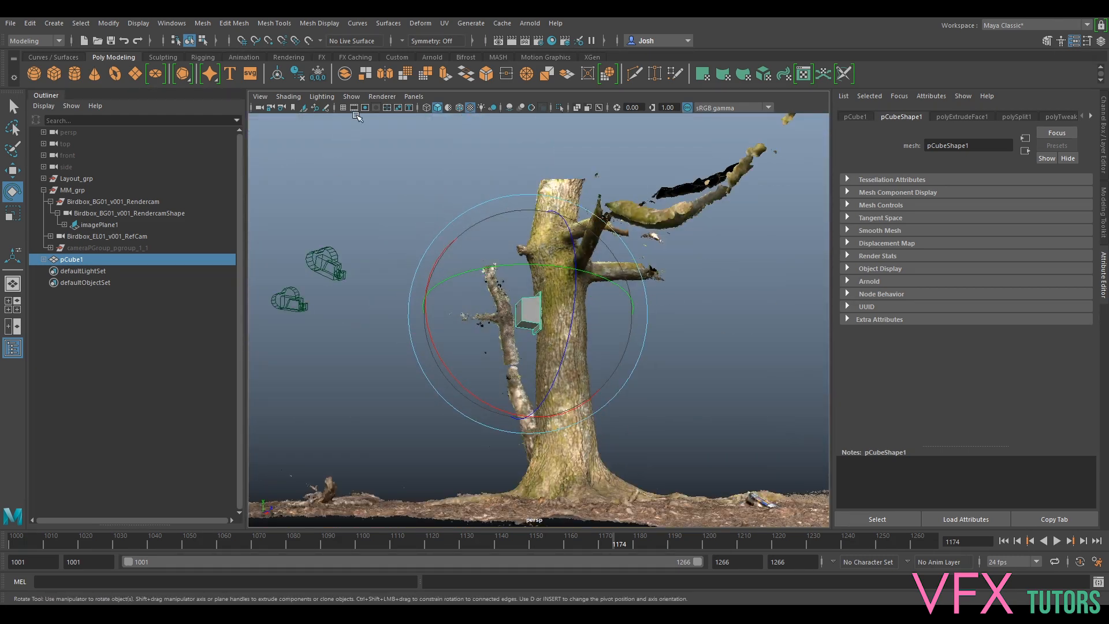
left_click(407, 95)
- Look through Birdbox_BG01_v001_Rendercam again
mouse_move(436, 108)
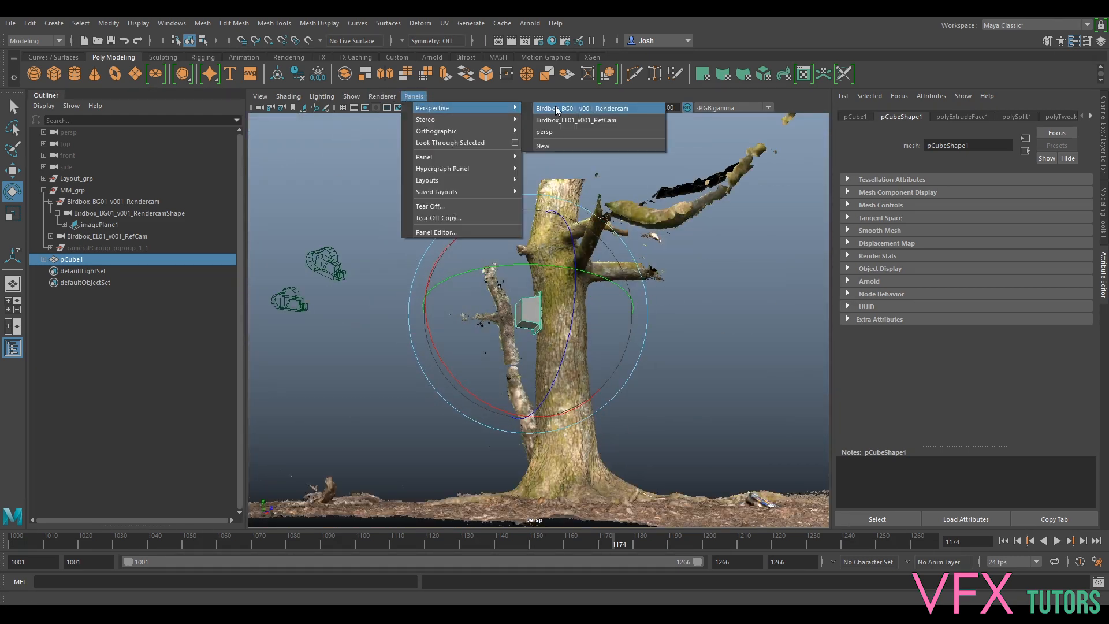
left_click(556, 108)
left_click(642, 363)
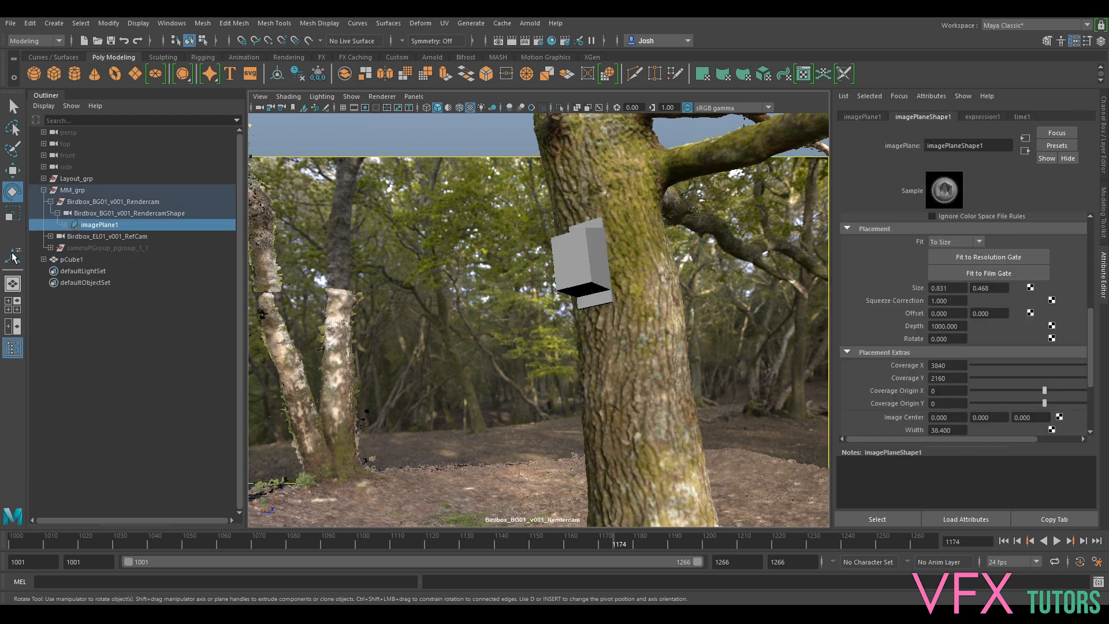
- Rename pCube1 to PostvisBlocking_Geo in the Outliner
double_click(76, 260)
type("PostvisBlockin")
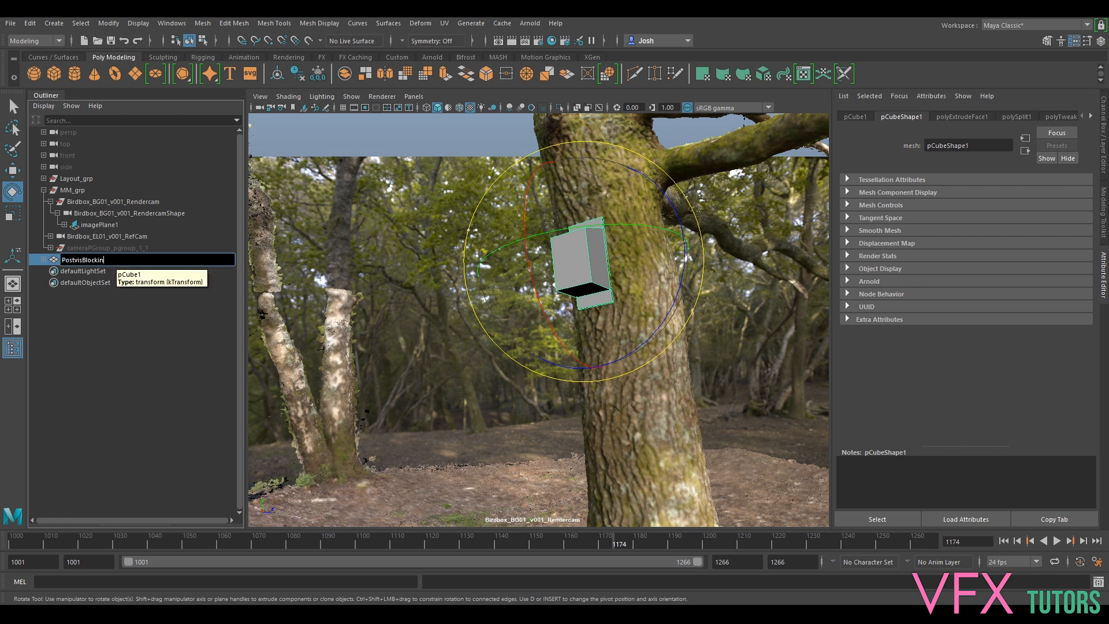
type("g_Geo")
key("Return")
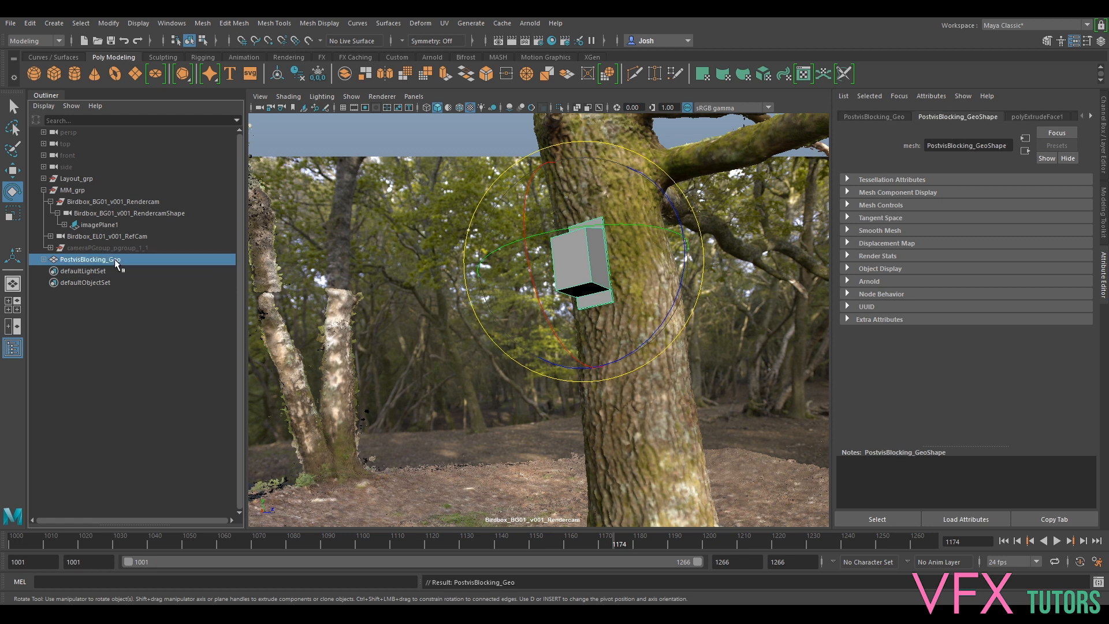
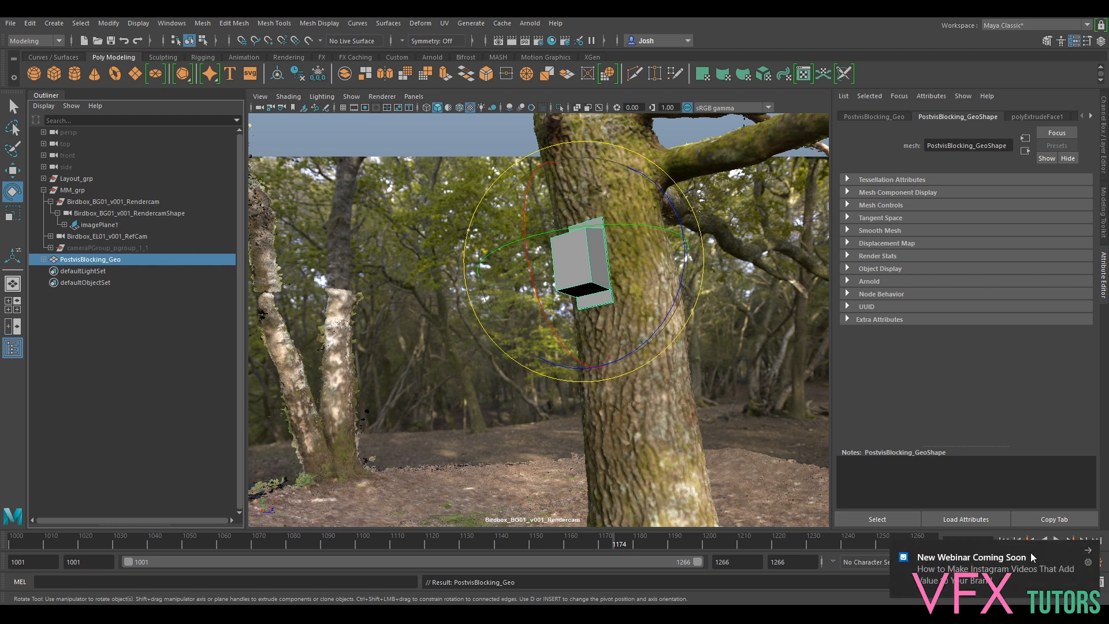
- Select the scanned tree mesh inside Layout_grp and show the Channel Box/Layer Editor
left_click(1088, 549)
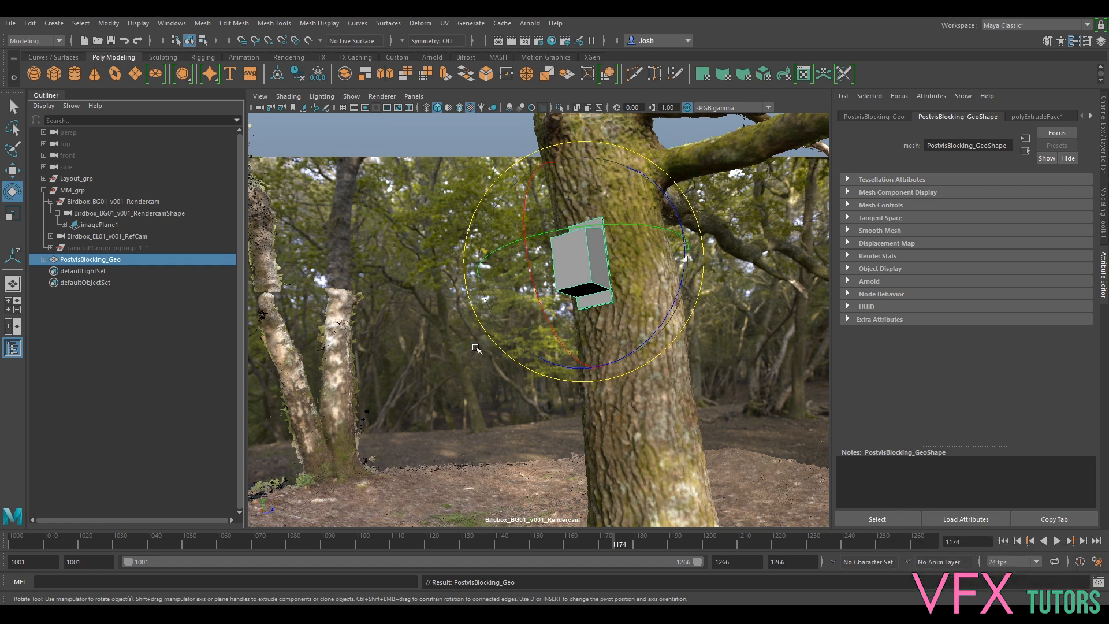
left_click(43, 178)
left_click(81, 191)
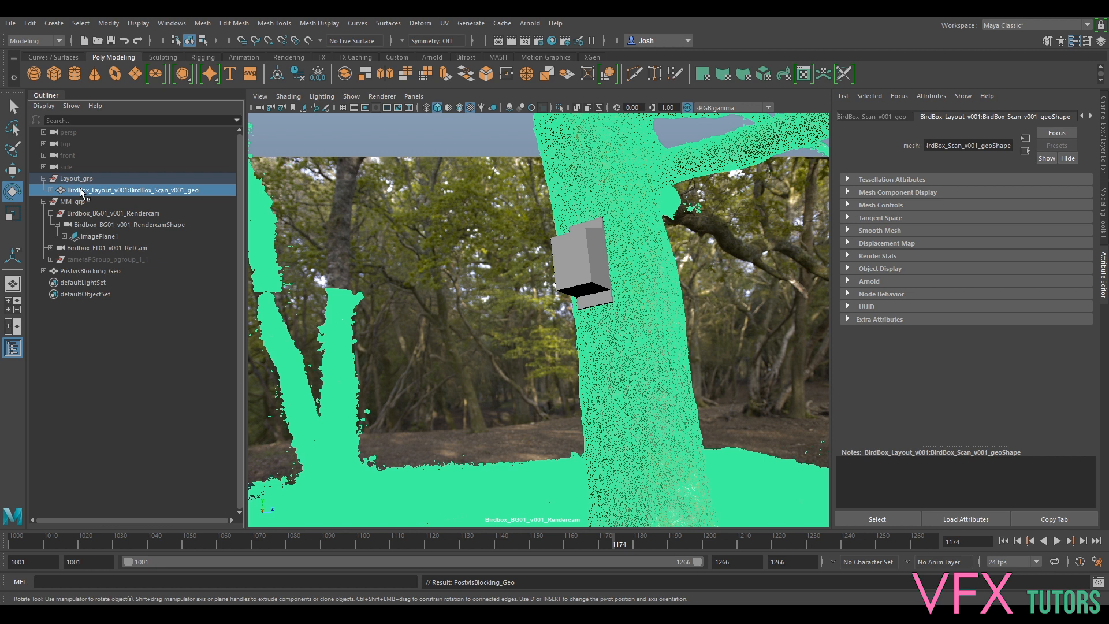
left_click(1104, 167)
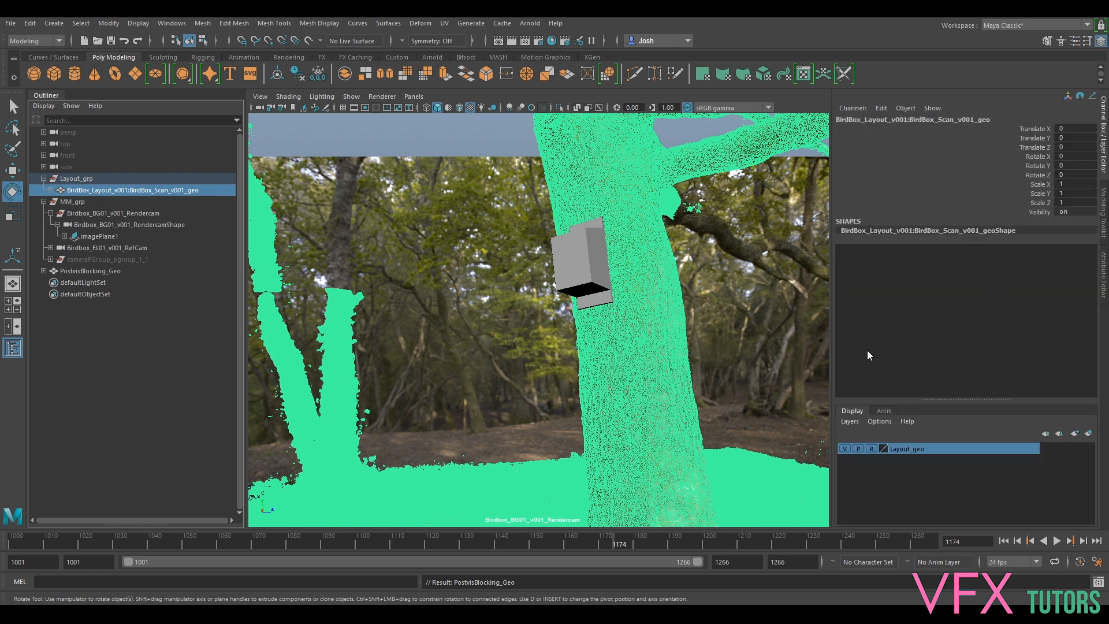
- Set the Layout_geo layer to normal display and turn off its visibility
left_click(871, 449)
right_click_drag(628, 366, 631, 575)
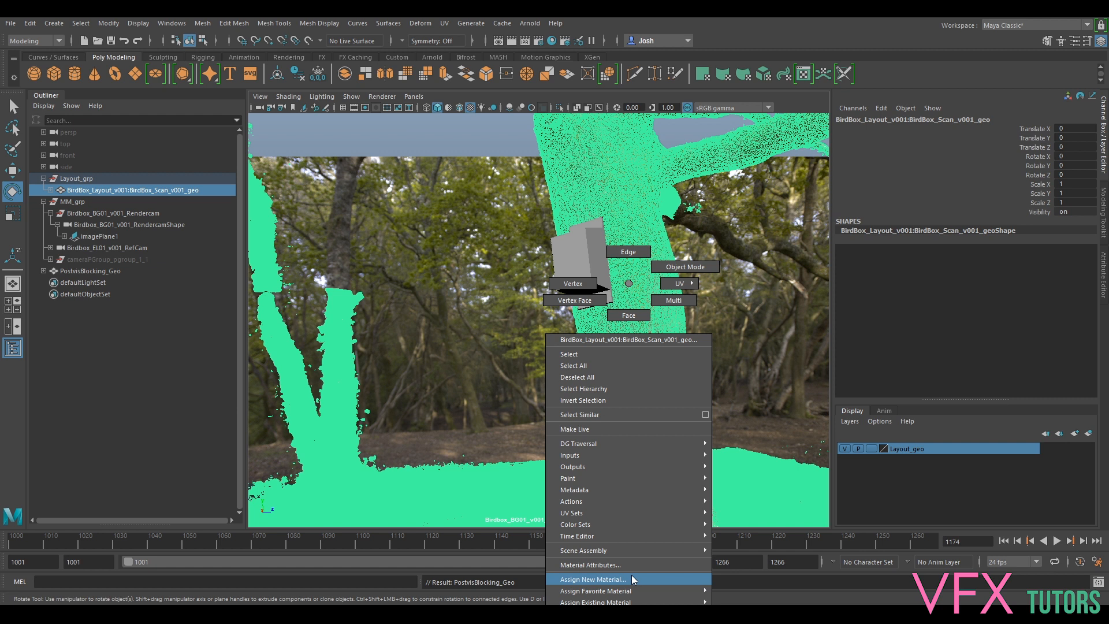
right_click_drag(633, 578, 666, 270)
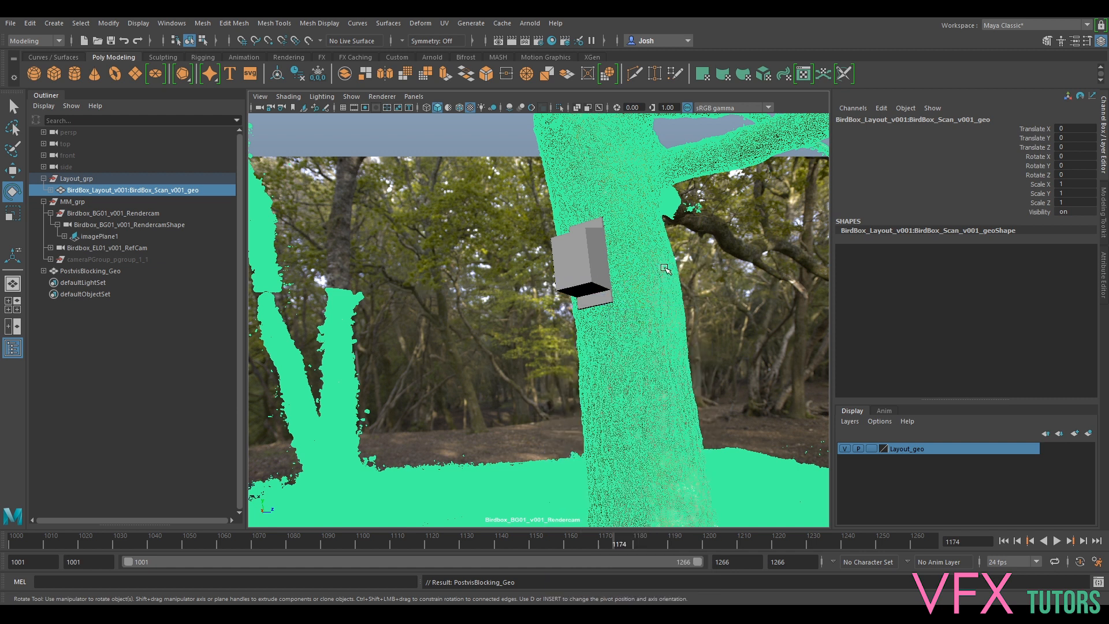
left_click(845, 449)
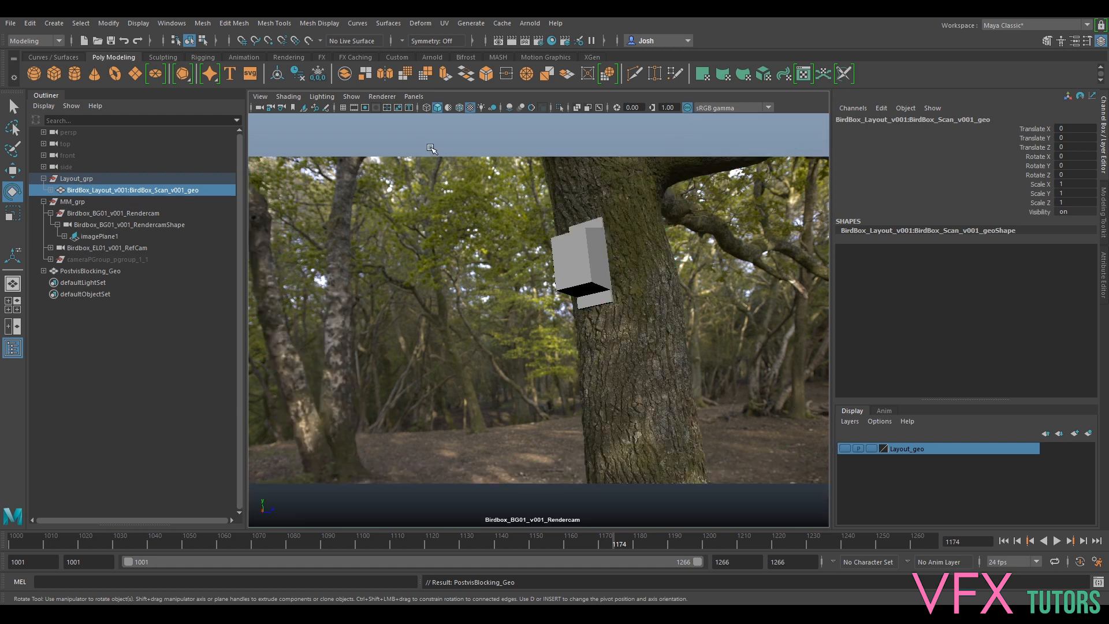
left_click(381, 96)
- Enable Multisampling Anti-aliasing in the Viewport 2.0 settings
left_click(446, 117)
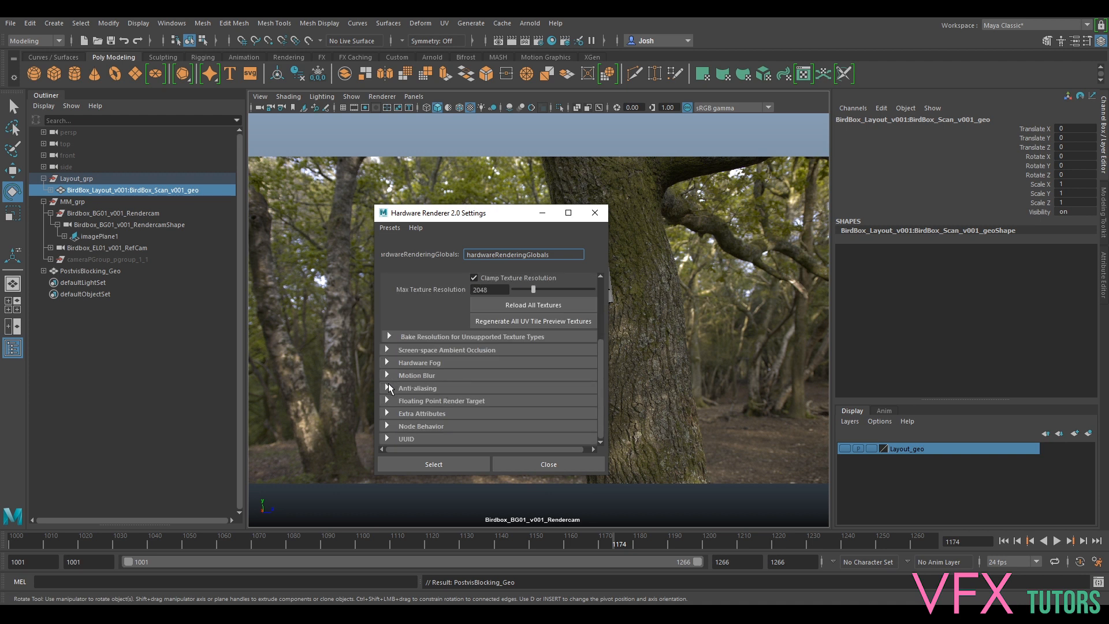
left_click(388, 388)
left_click(473, 412)
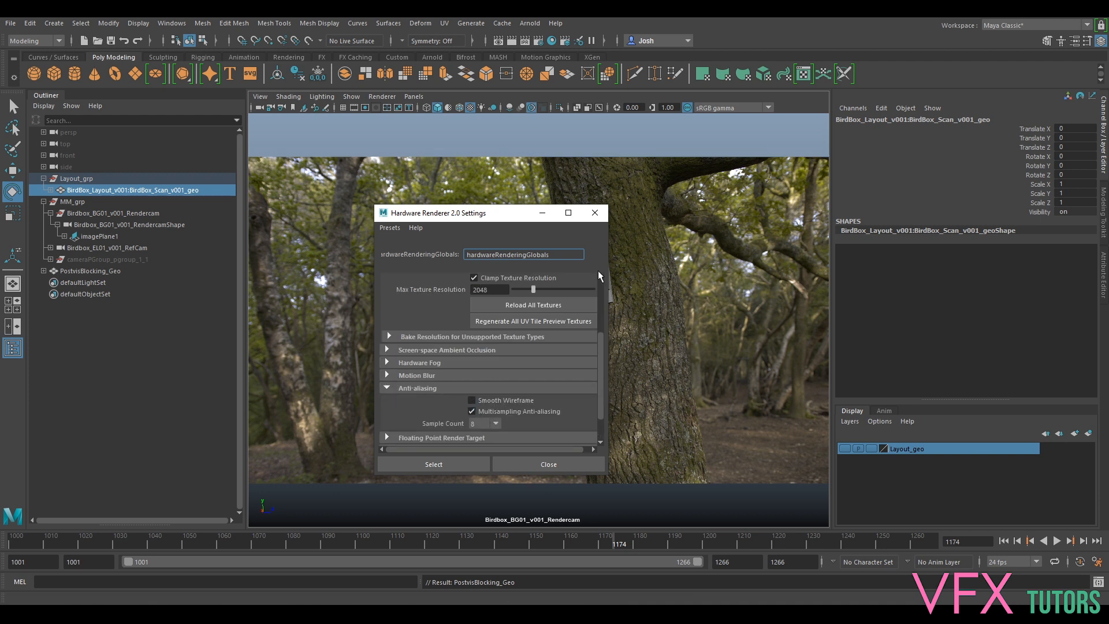
left_click(595, 213)
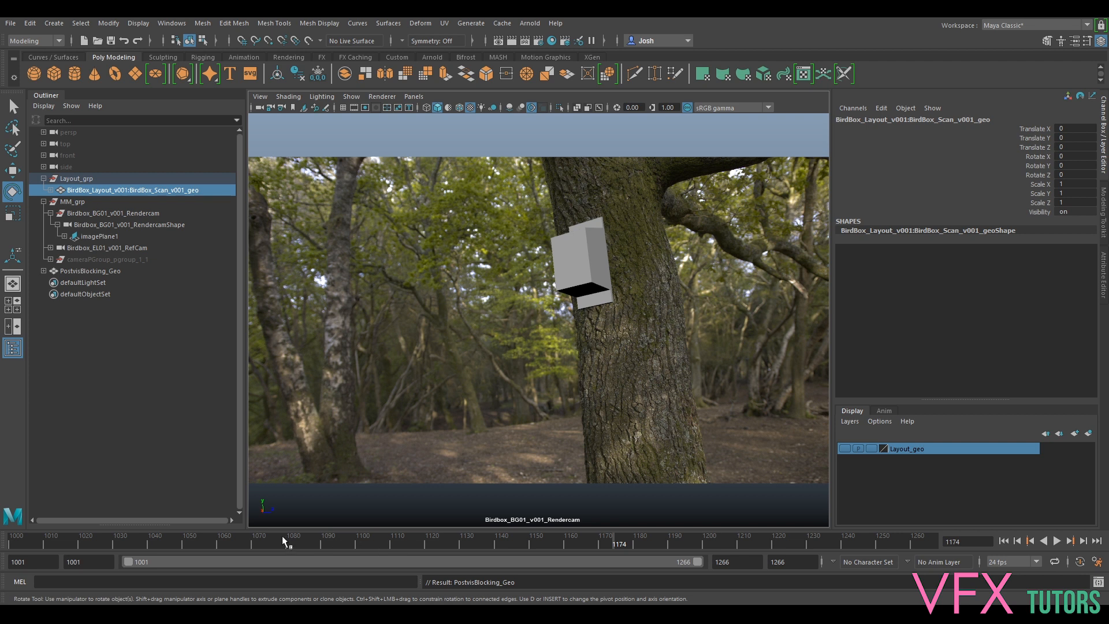
- Play the shot from the start and scrub the final frames to check the box on the trunk
left_click_drag(108, 540, 13, 537)
key("alt+v")
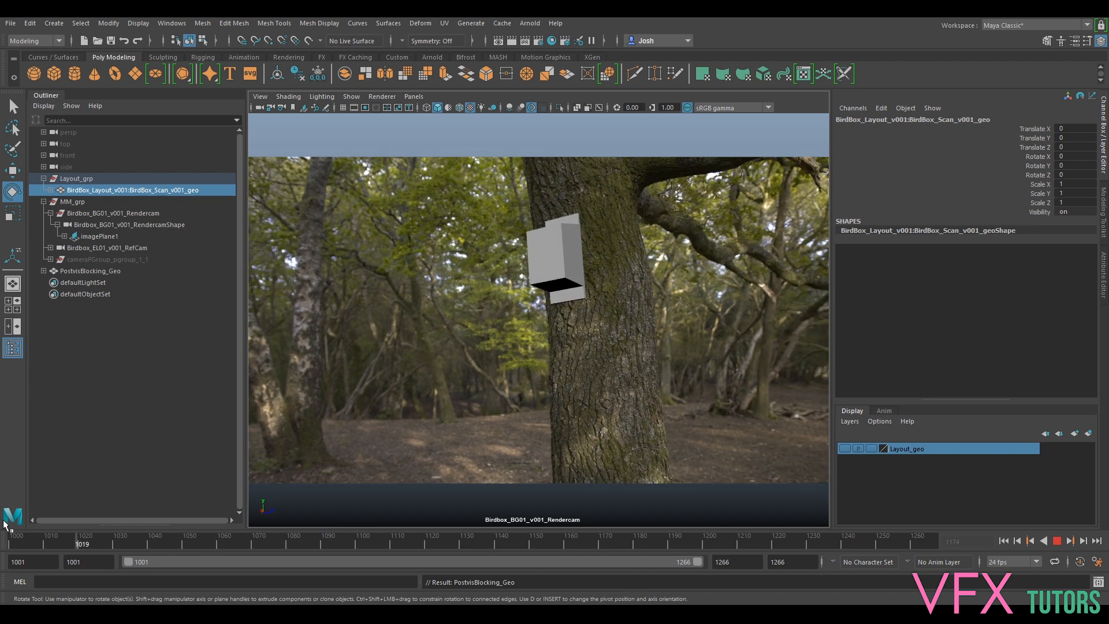
key("alt+v")
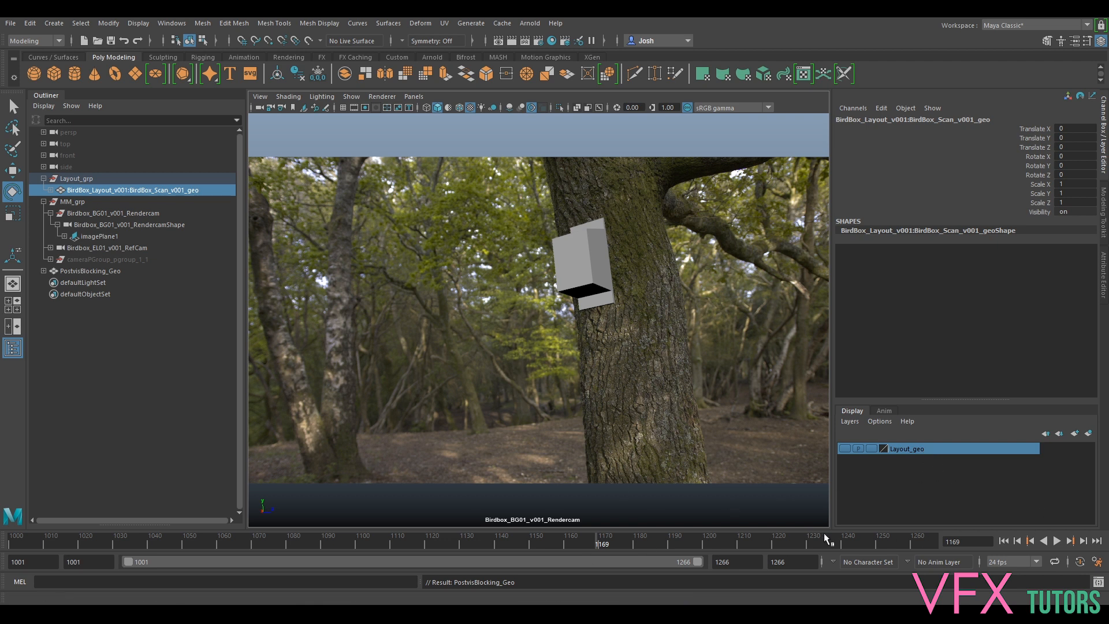
key("alt+v")
left_click(742, 546)
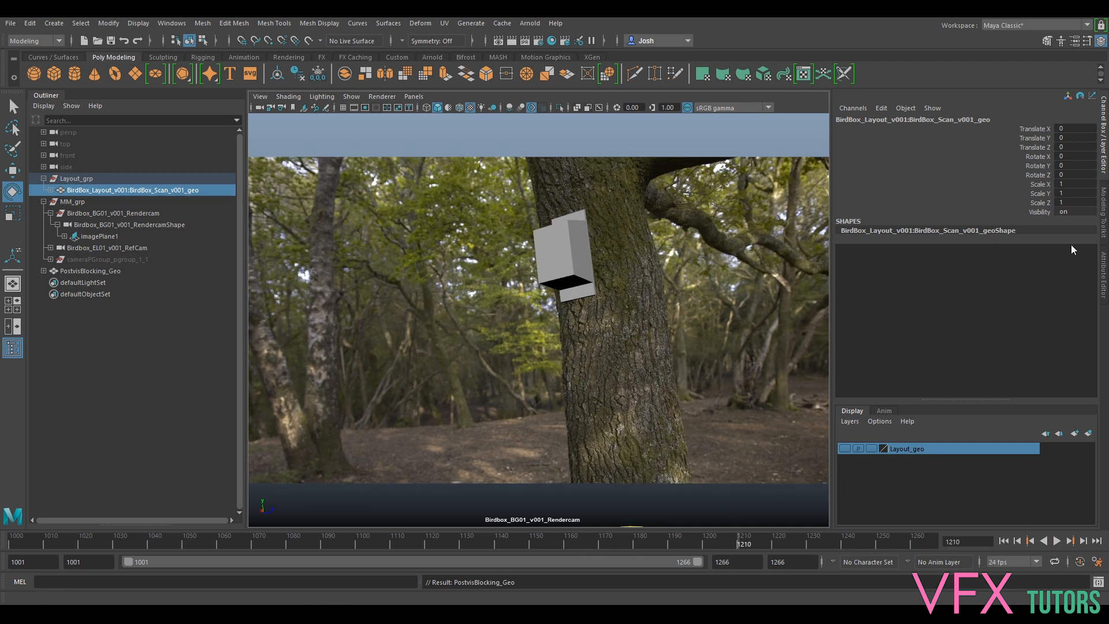
left_click(1103, 173)
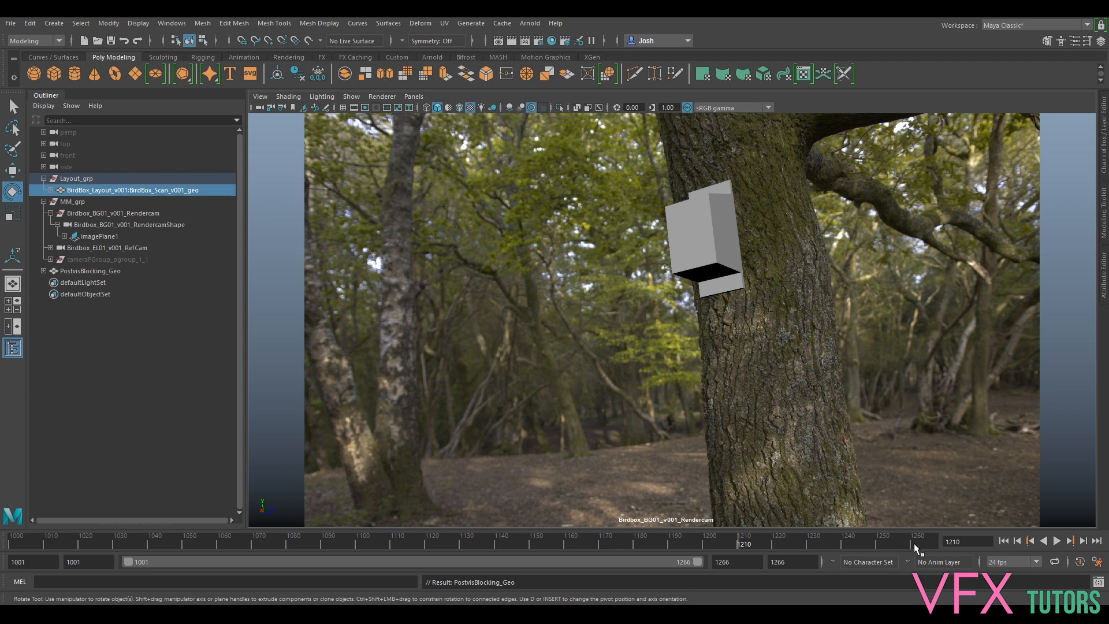
left_click_drag(692, 539, 742, 550)
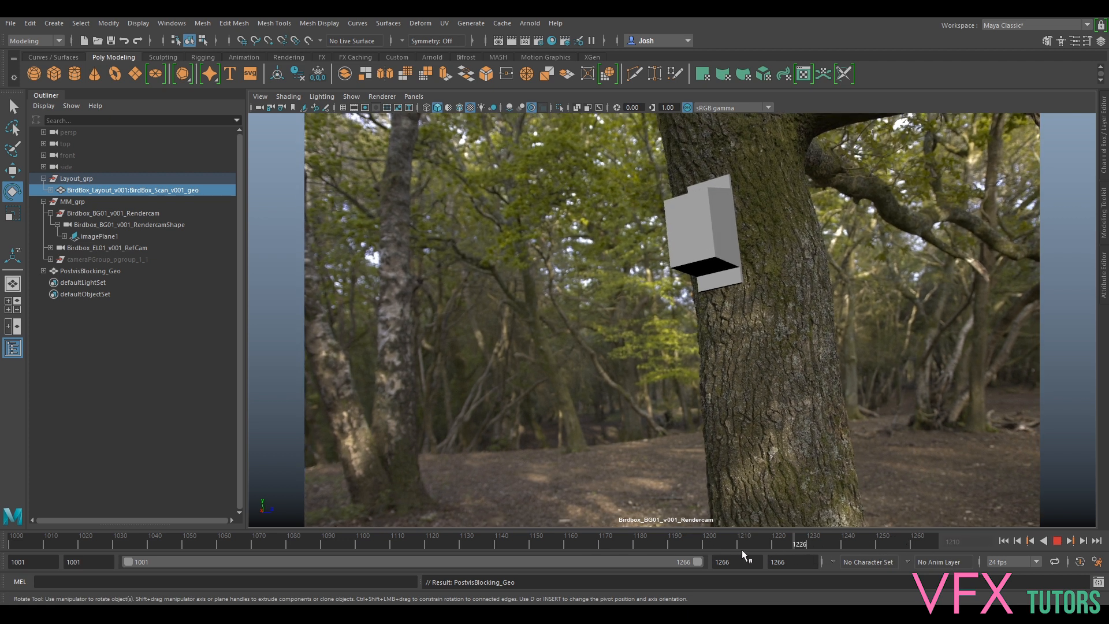
- Set the render image size preset to HD_720 (1280 x 720) in Render Settings
left_click(538, 40)
scroll(240, 389, "down", 6)
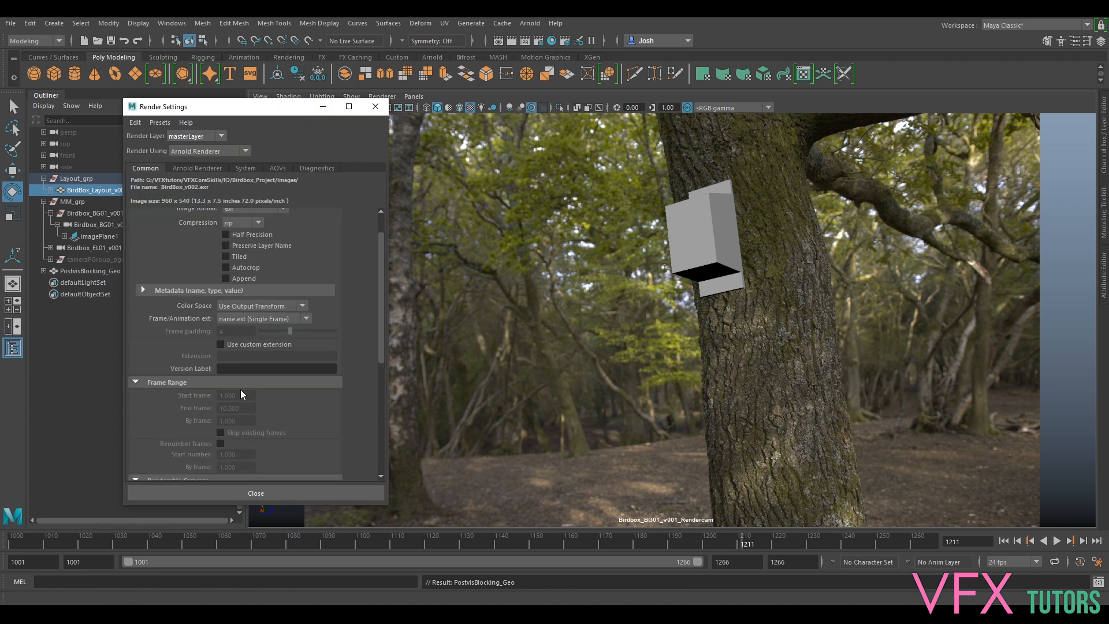
left_click(244, 373)
scroll(252, 441, "down", 3)
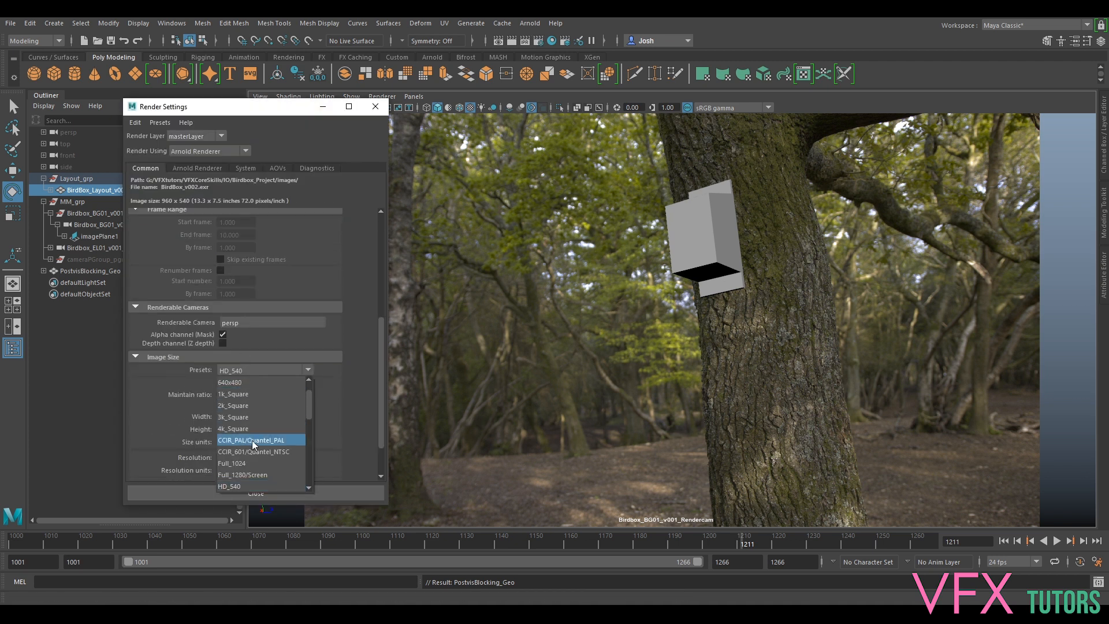
left_click(247, 463)
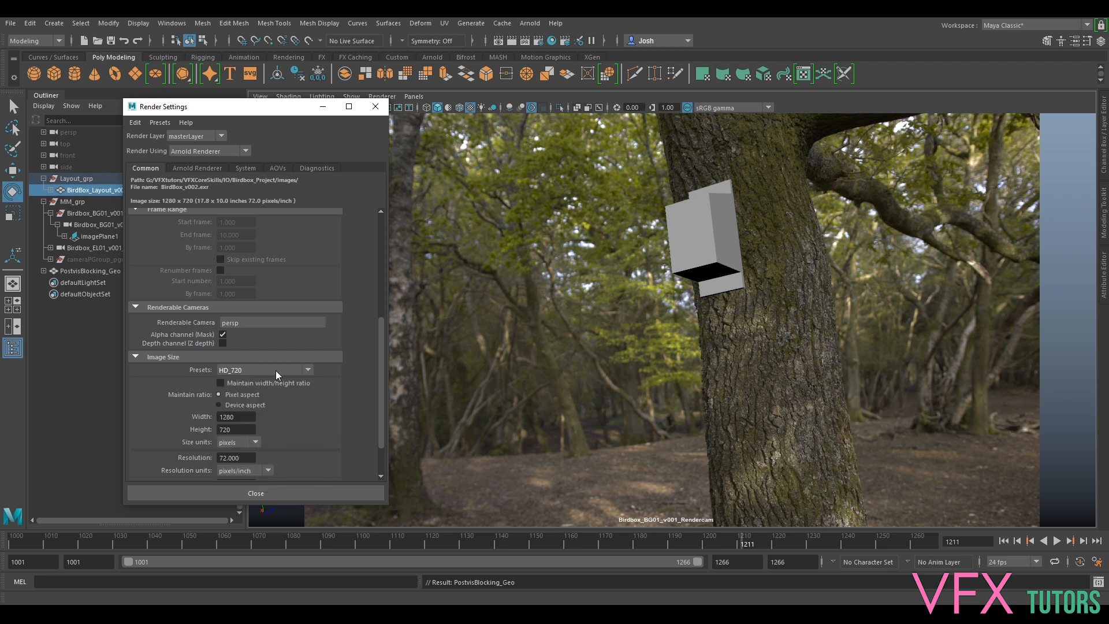
- Close Render Settings and toggle the resolution gate on and off to check the frame
left_click(375, 107)
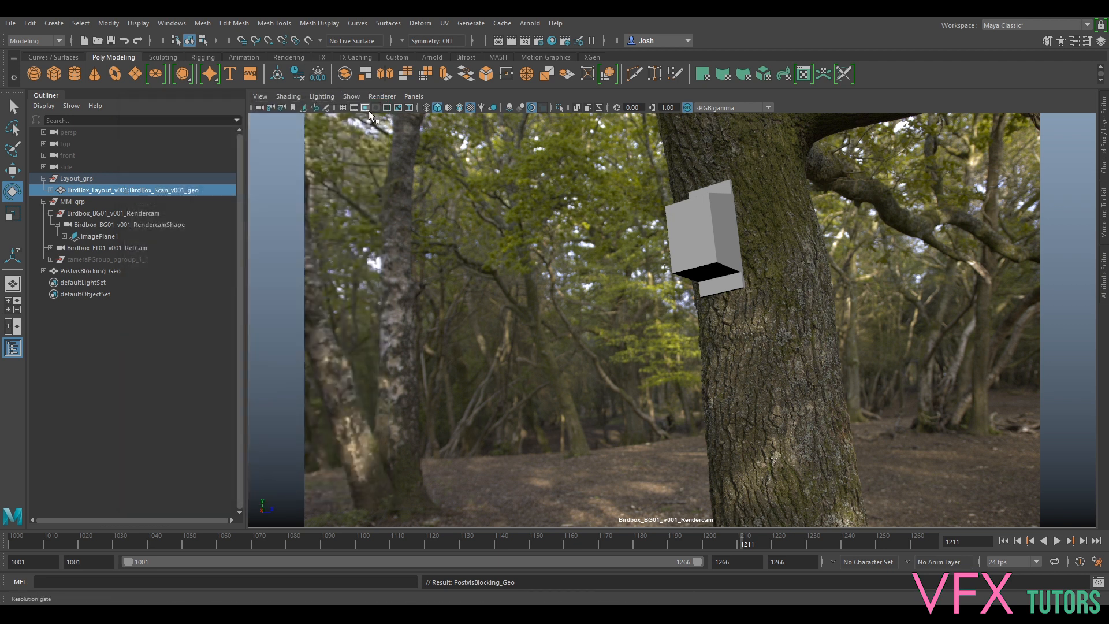
left_click(364, 108)
left_click(364, 108)
- Run a playblast with jpg encoding, display size From Render Settings, and Save to file off
right_click(875, 535)
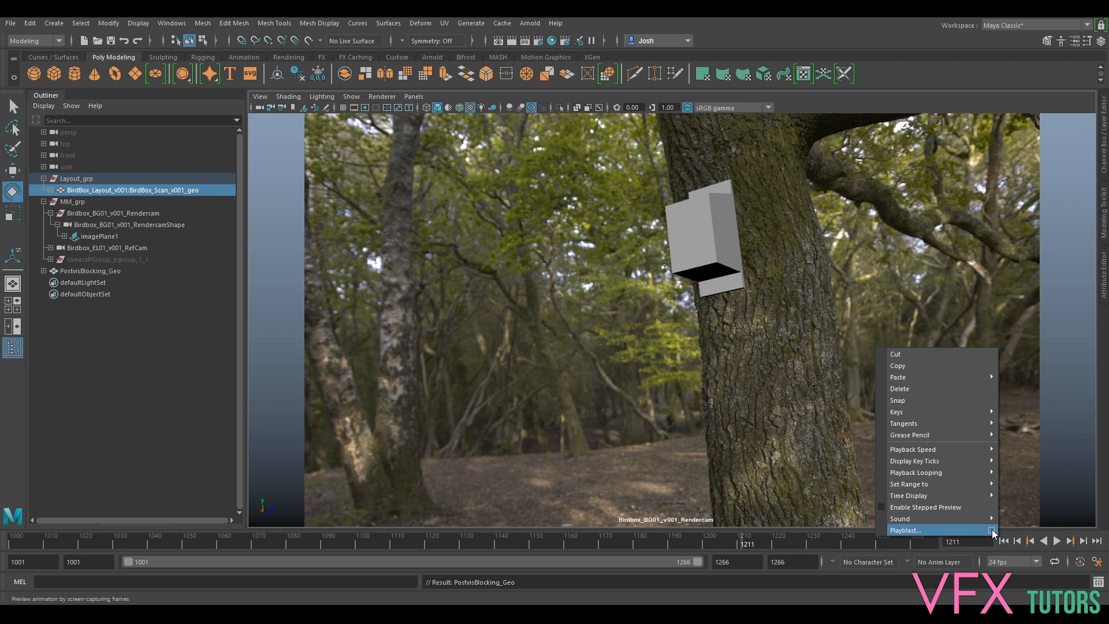
right_click(769, 540)
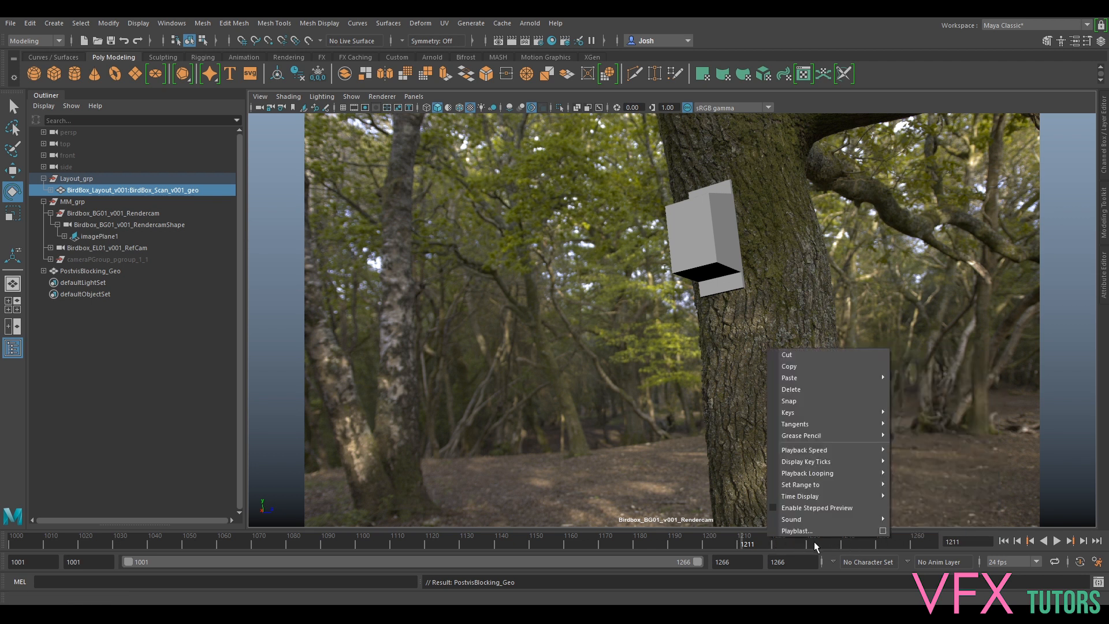
left_click(883, 530)
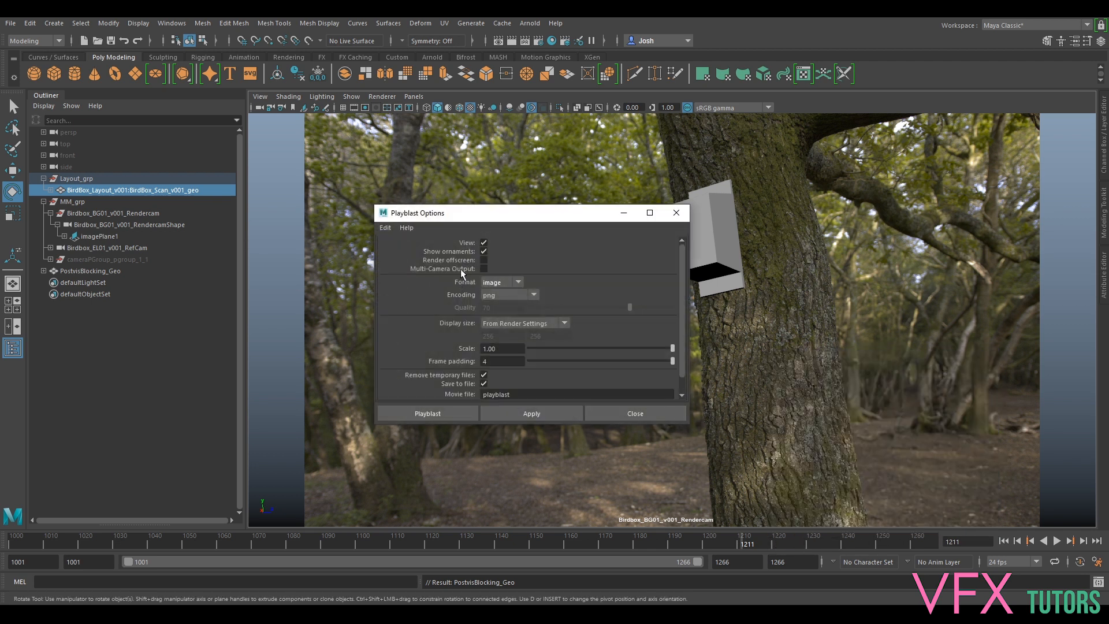
left_click(502, 294)
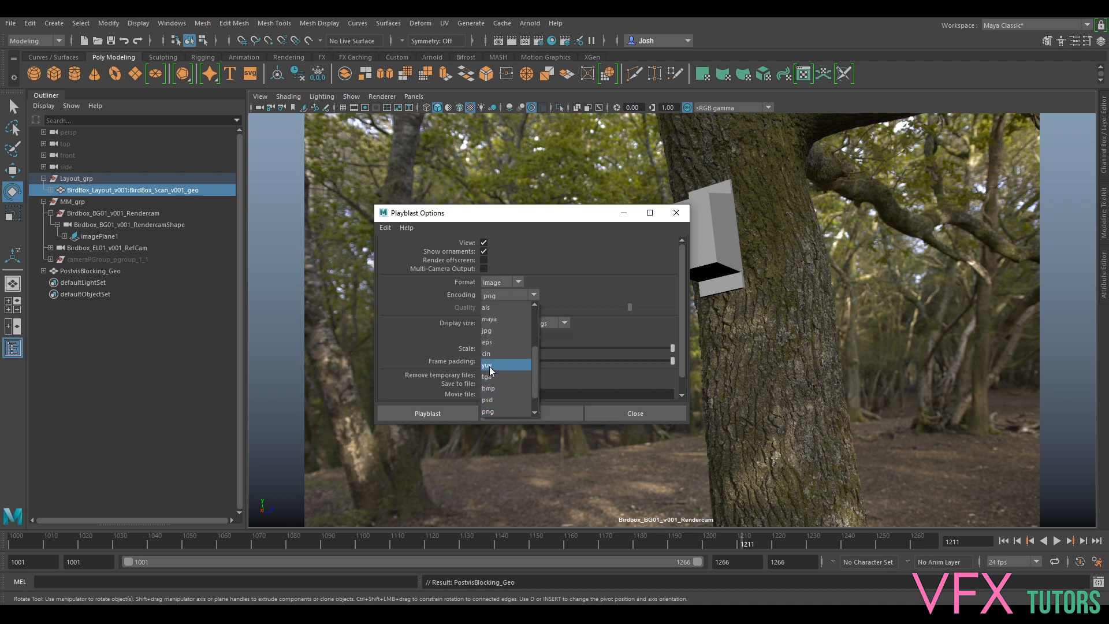
left_click(493, 332)
left_click(510, 324)
left_click(508, 337)
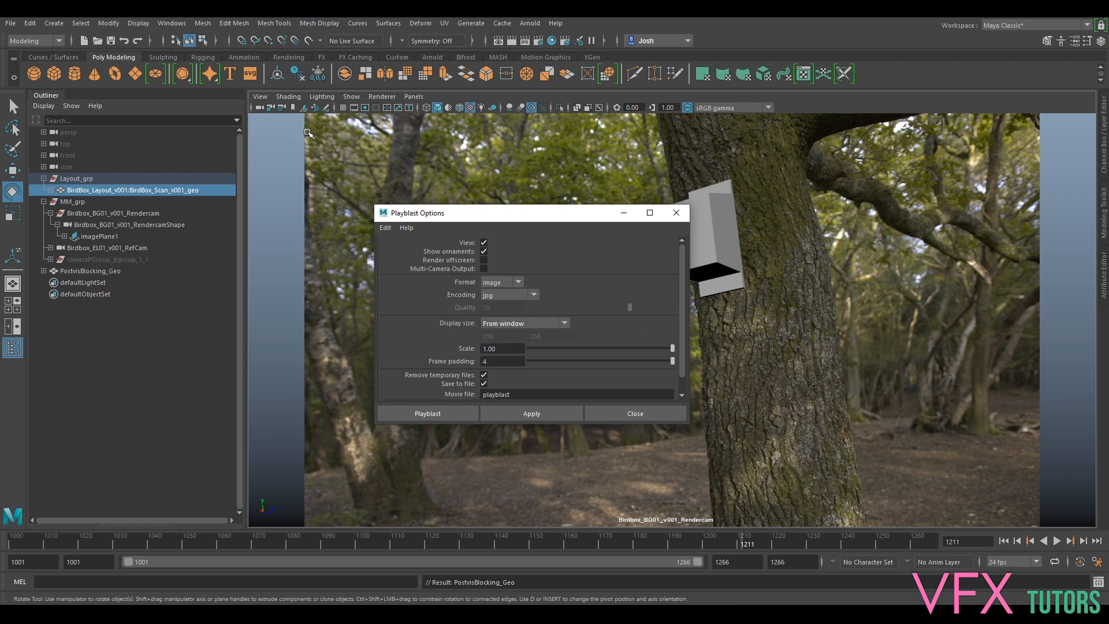
left_click(510, 326)
left_click(511, 349)
left_click(485, 384)
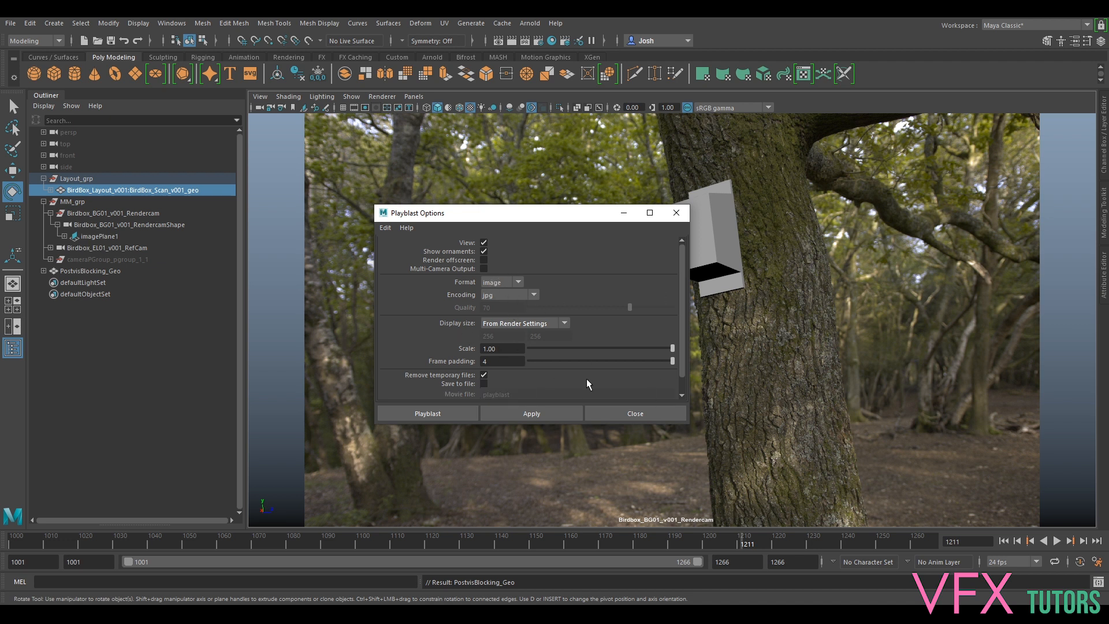
left_click(528, 412)
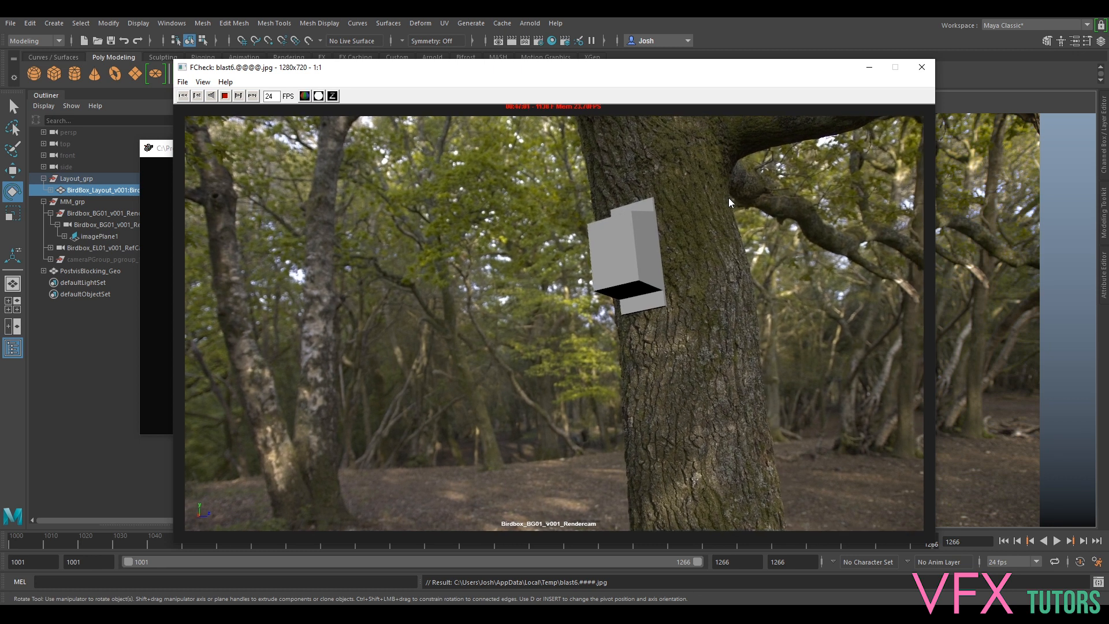
- Close the FCheck viewer after reviewing the 1280 x 720 playblast
left_click(922, 68)
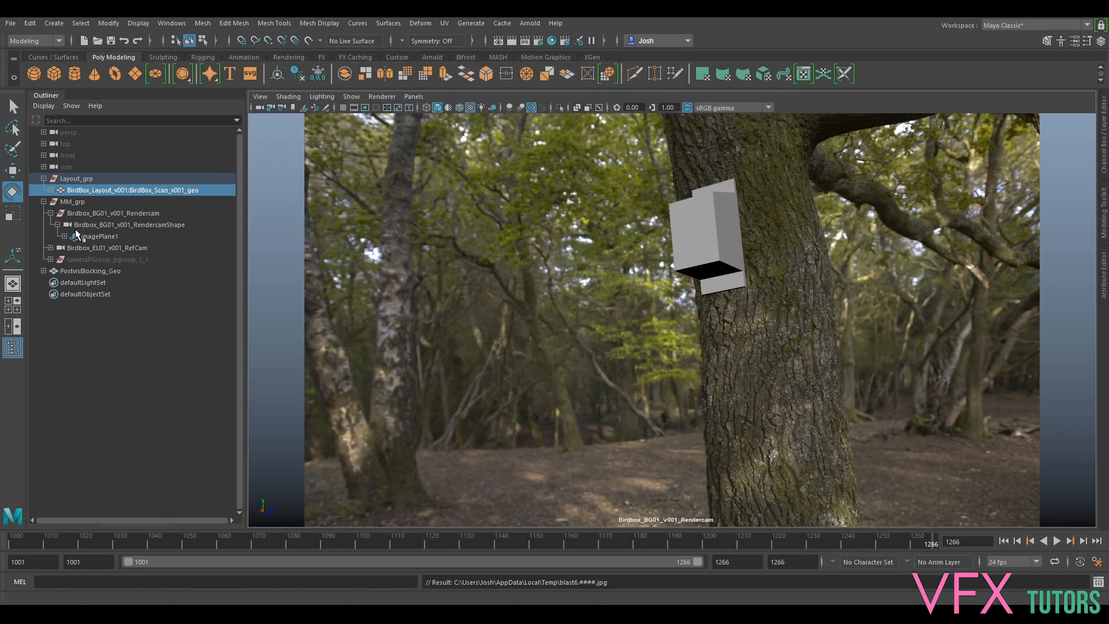
- Start Save Scene As and browse to the Birdbox_Project scenes folder
left_click(11, 23)
left_click(67, 79)
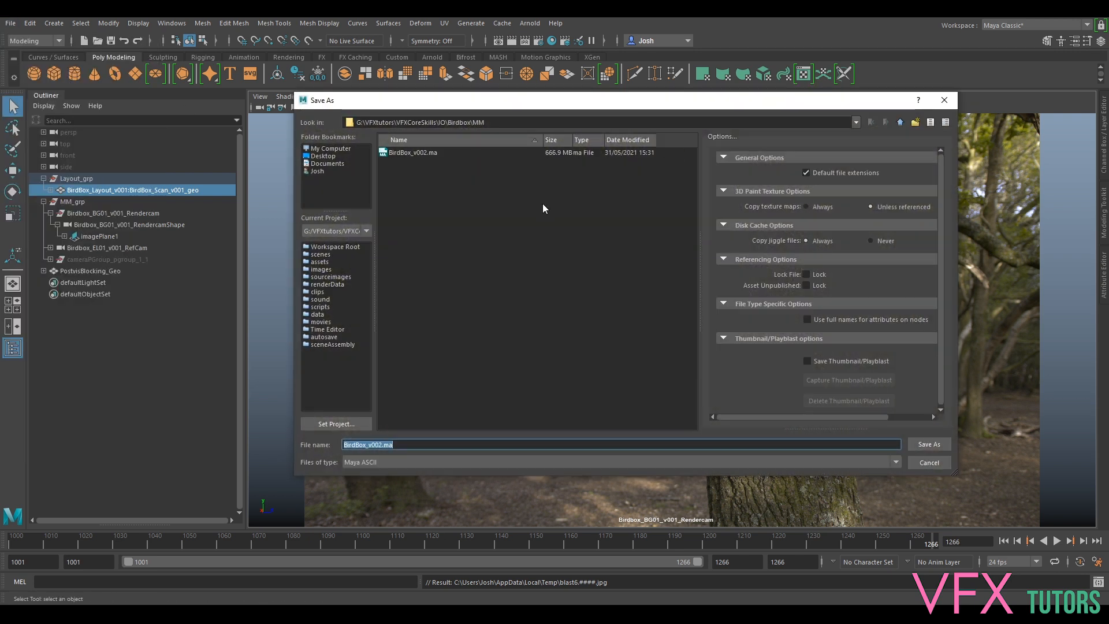
left_click(417, 154)
left_click_drag(403, 449, 380, 445)
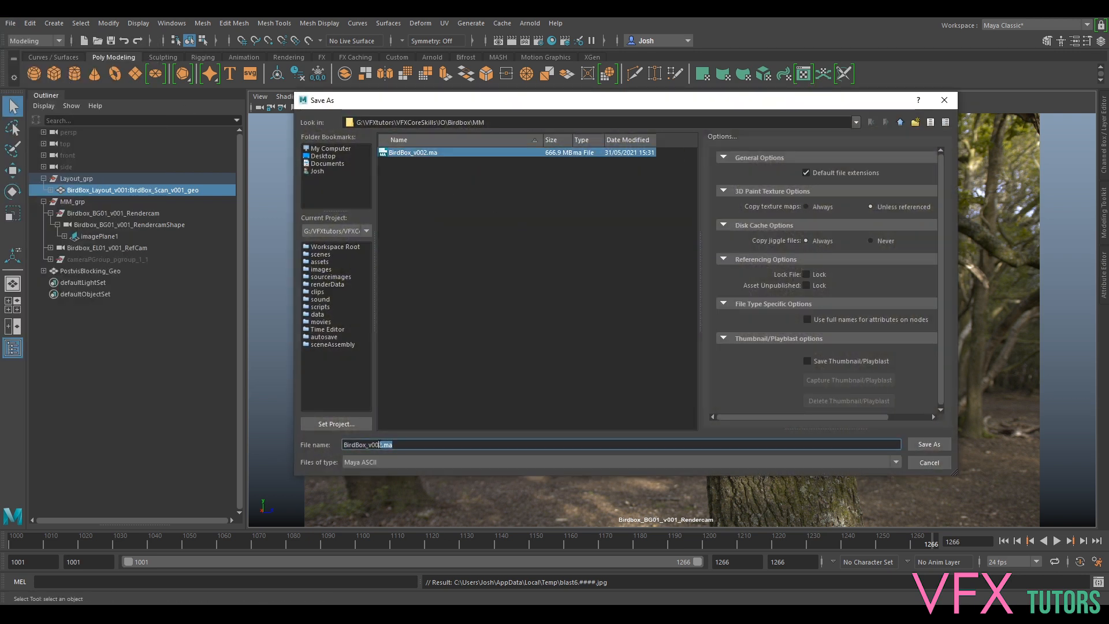
left_click(590, 427)
left_click(901, 122)
left_click(901, 123)
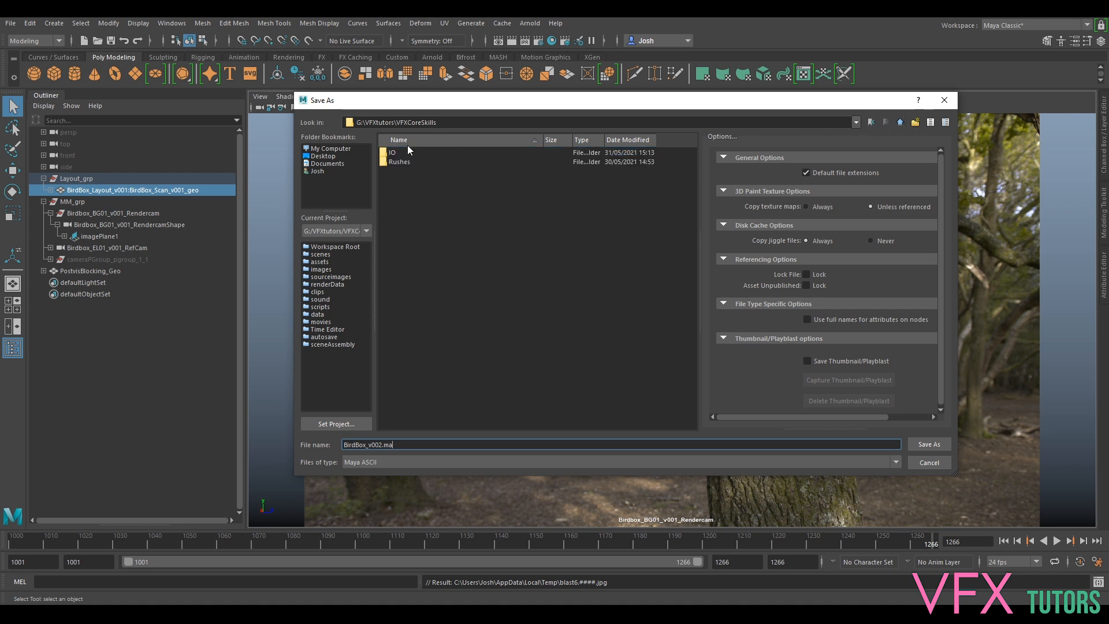
left_click(391, 154)
double_click(421, 163)
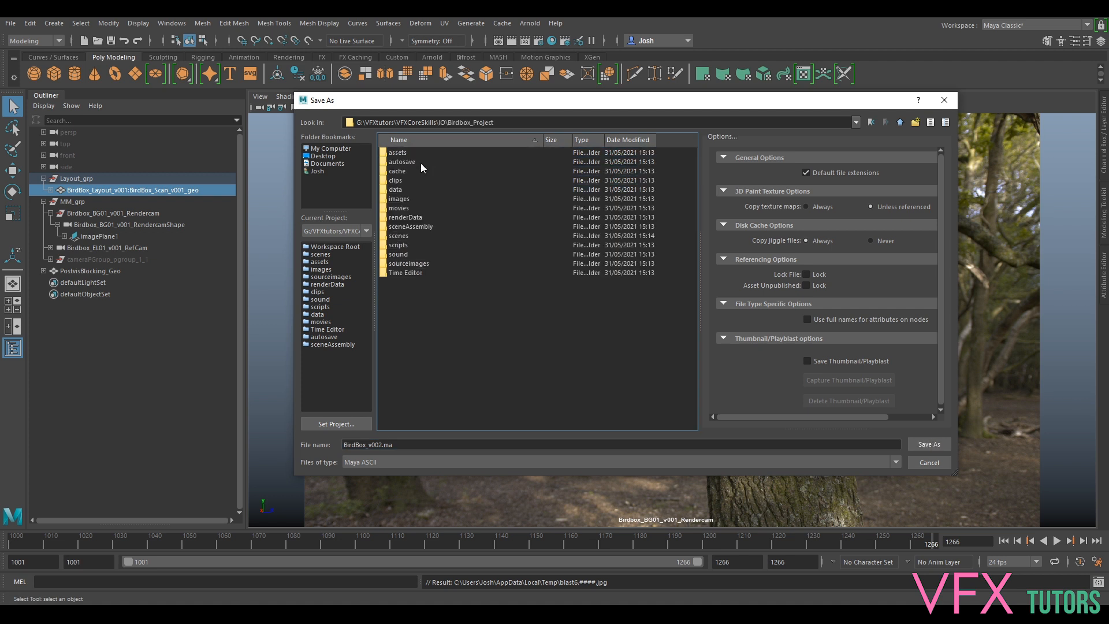
double_click(398, 236)
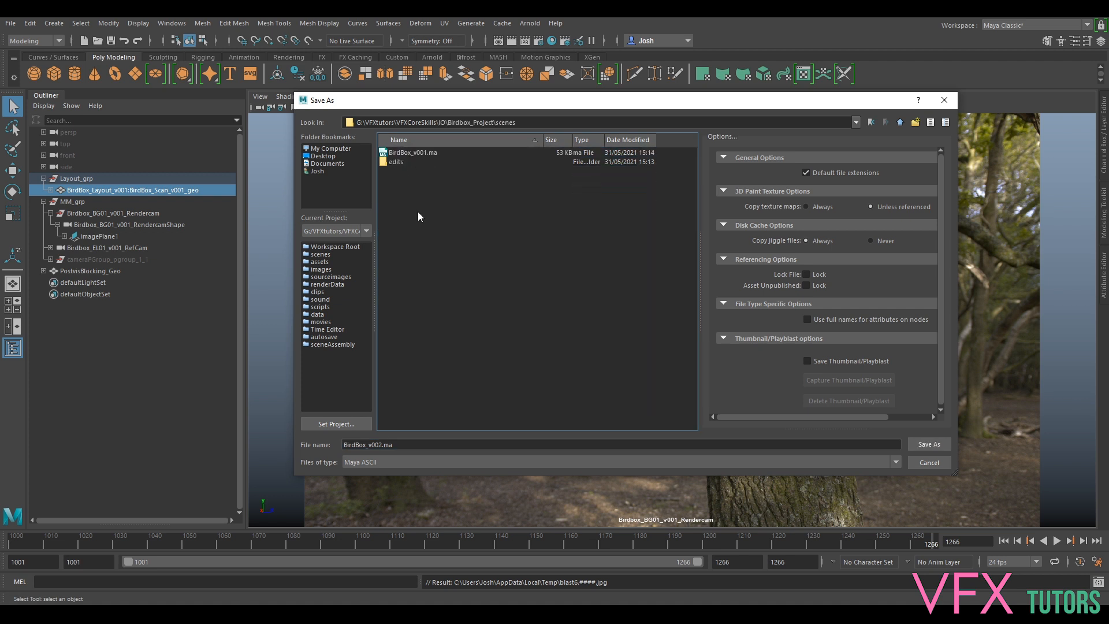
- Save the scene as BirdBox_v002.ma by changing the version number to 2
left_click(413, 154)
left_click(390, 444)
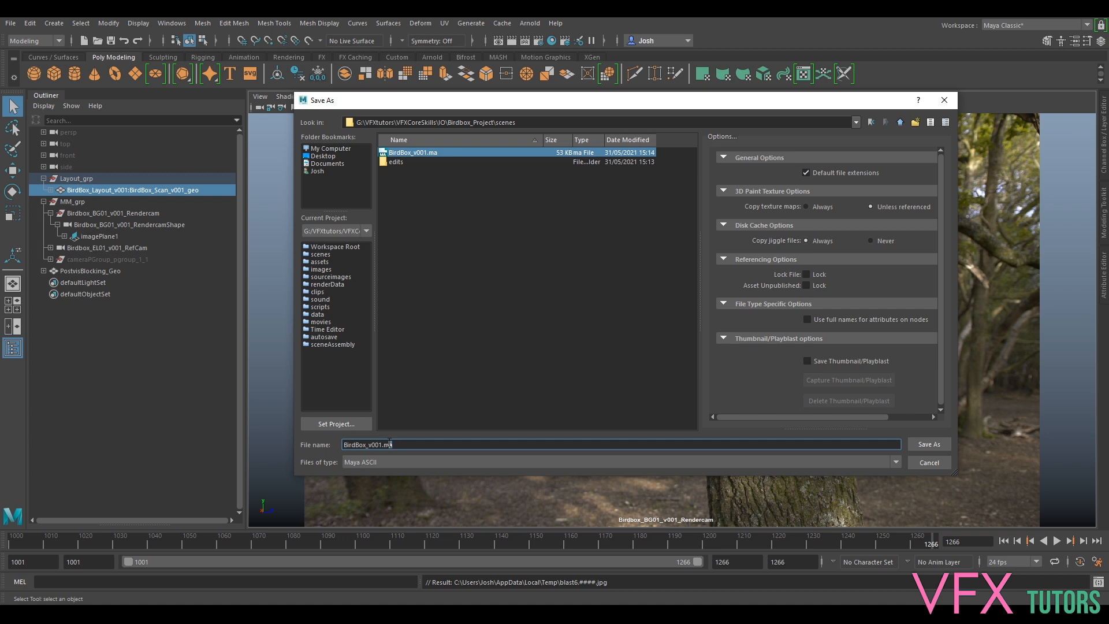
type("2")
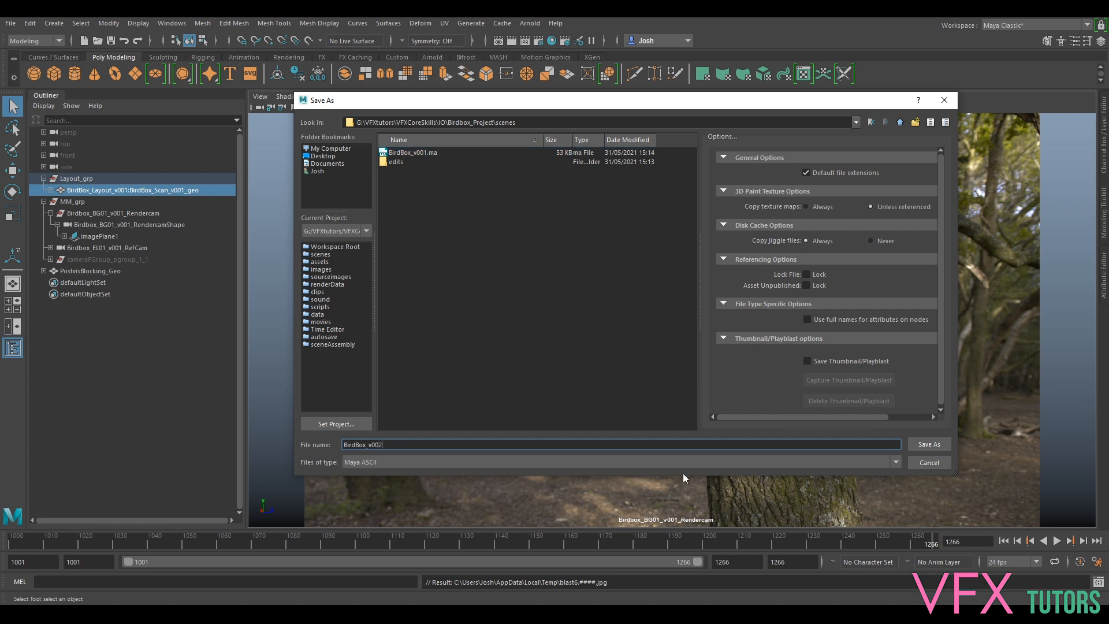
left_click(934, 448)
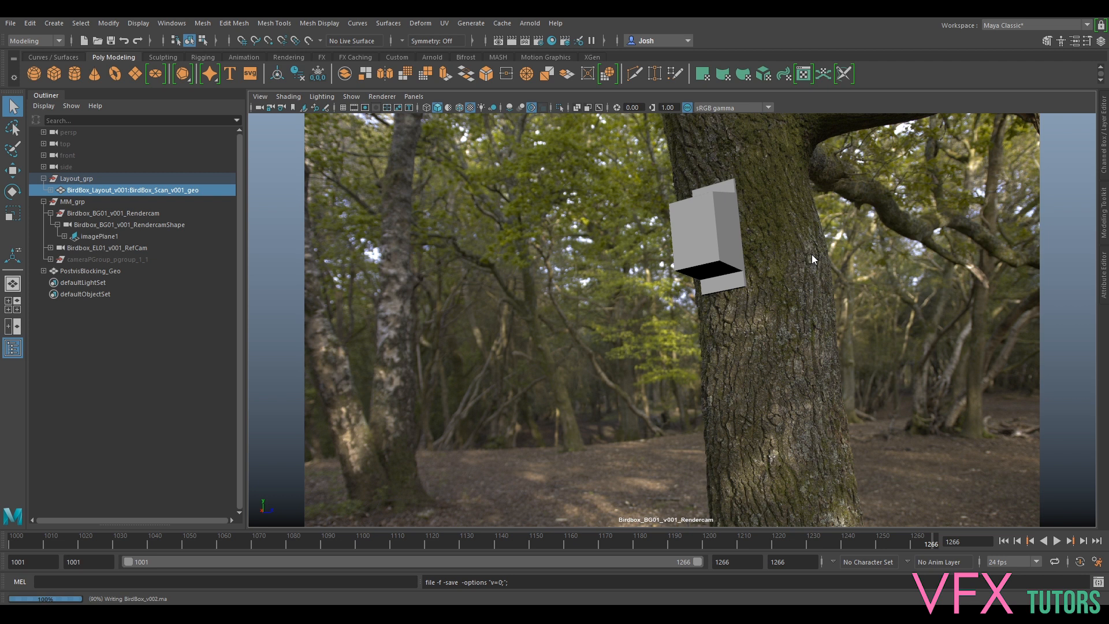
key("e")
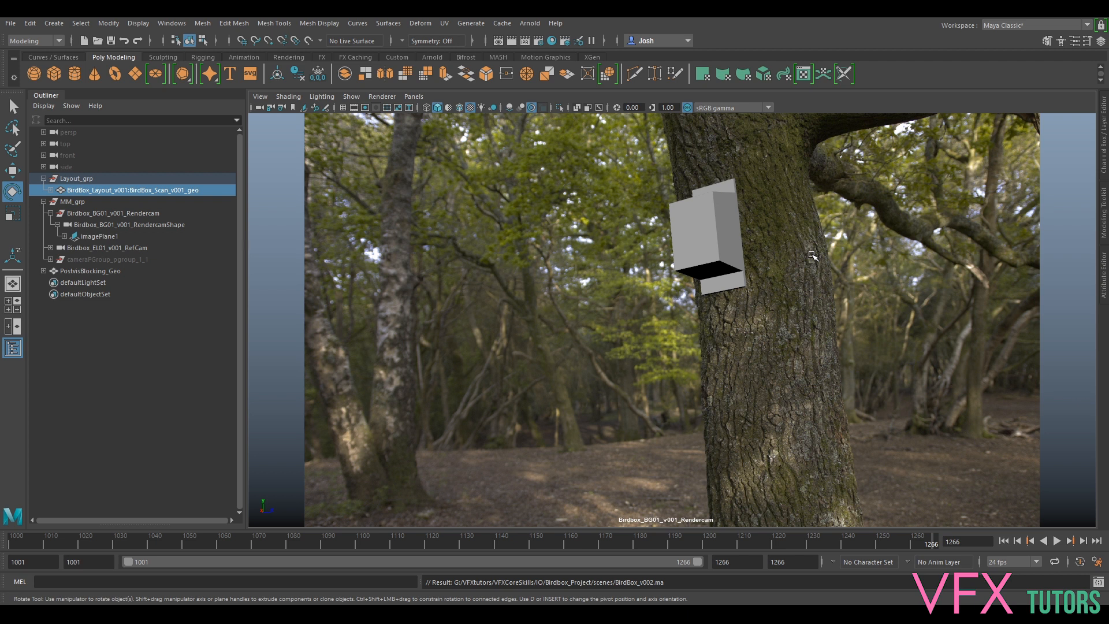